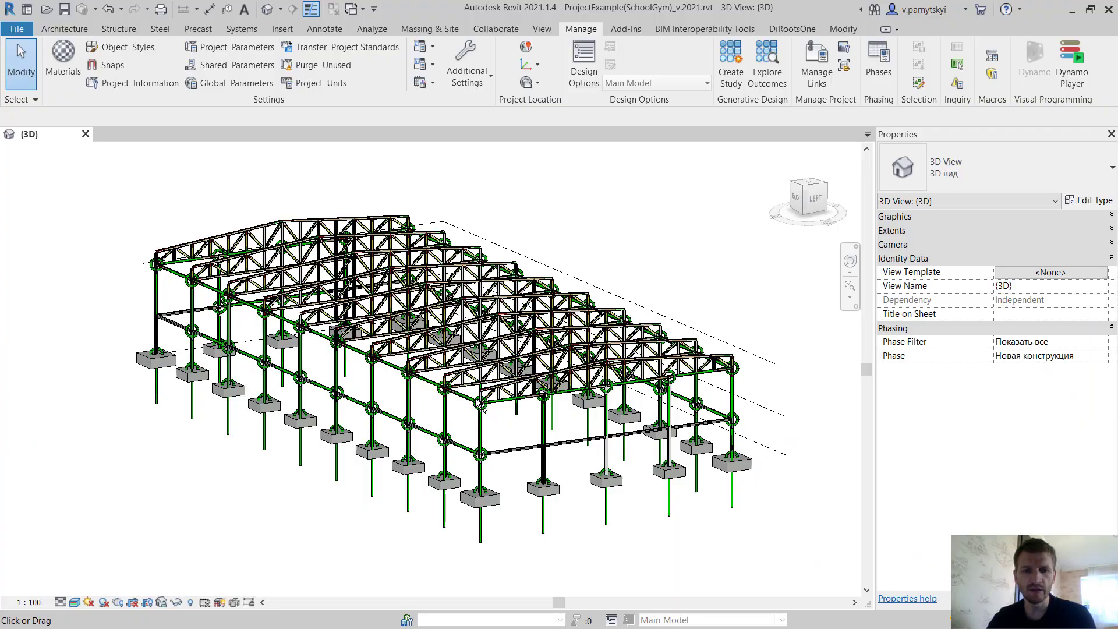
Zoom toward the footings and select a structural foundation in the Revit model.
{"action": "scroll", "coordinate": [478, 404], "scroll_direction": "up", "scroll_amount": 2}
{"action": "scroll", "coordinate": [422, 385], "scroll_direction": "up", "scroll_amount": 2}
{"action": "scroll", "coordinate": [422, 385], "scroll_direction": "up", "scroll_amount": 1}
{"action": "scroll", "coordinate": [519, 419], "scroll_direction": "up", "scroll_amount": 2}
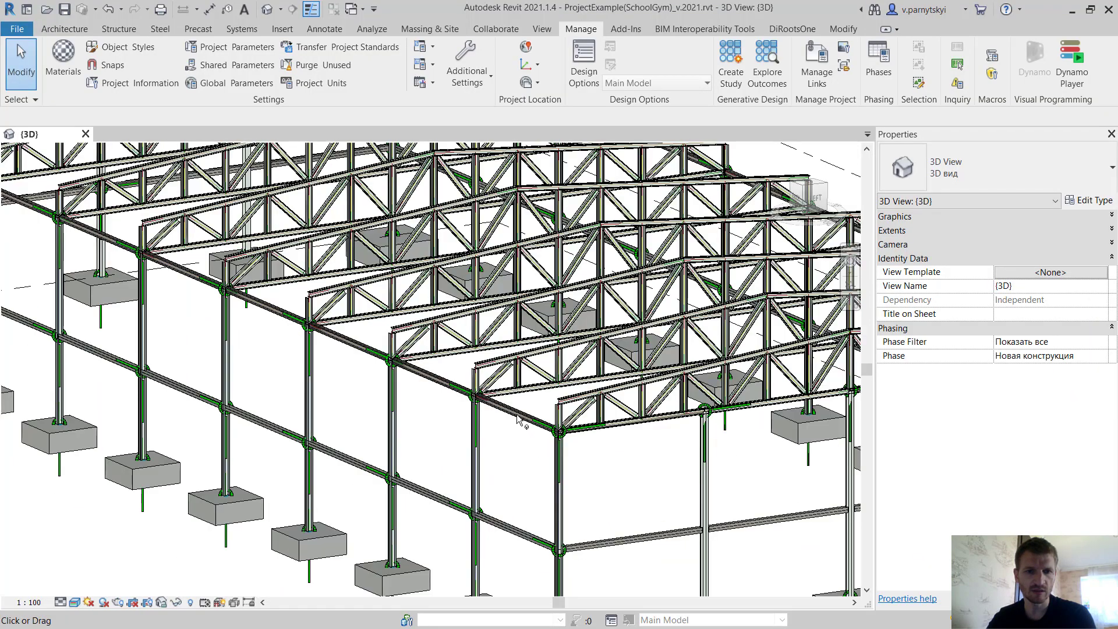
{"action": "scroll", "coordinate": [519, 420], "scroll_direction": "down", "scroll_amount": 1}
{"action": "scroll", "coordinate": [495, 428], "scroll_direction": "down", "scroll_amount": 2}
{"action": "scroll", "coordinate": [481, 437], "scroll_direction": "up", "scroll_amount": 2}
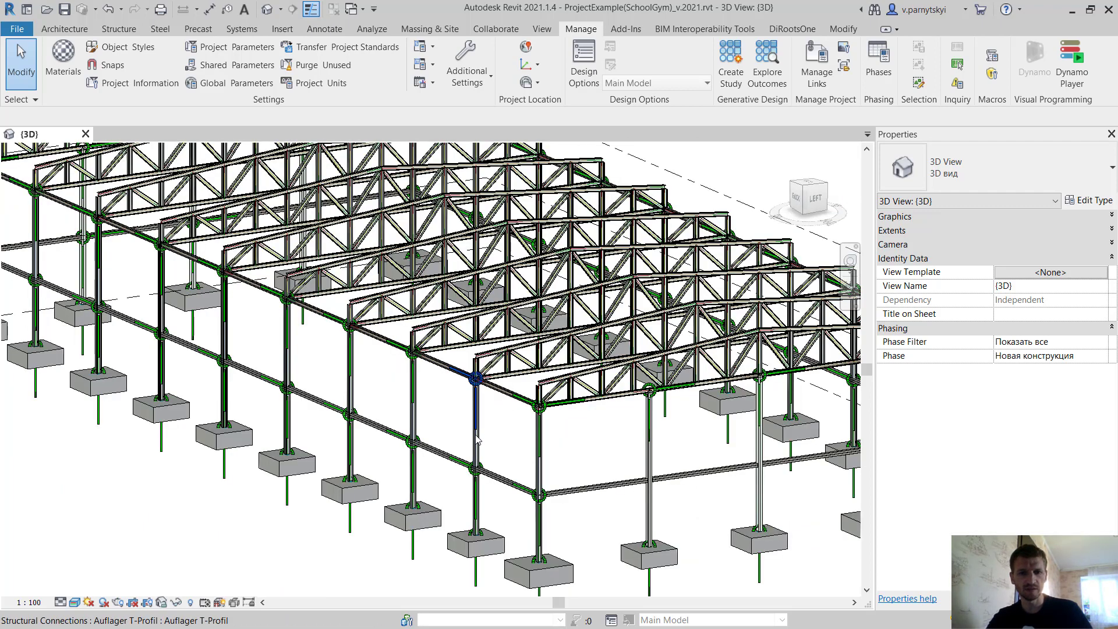
{"action": "scroll", "coordinate": [476, 440], "scroll_direction": "up", "scroll_amount": 1}
{"action": "scroll", "coordinate": [478, 443], "scroll_direction": "up", "scroll_amount": 2}
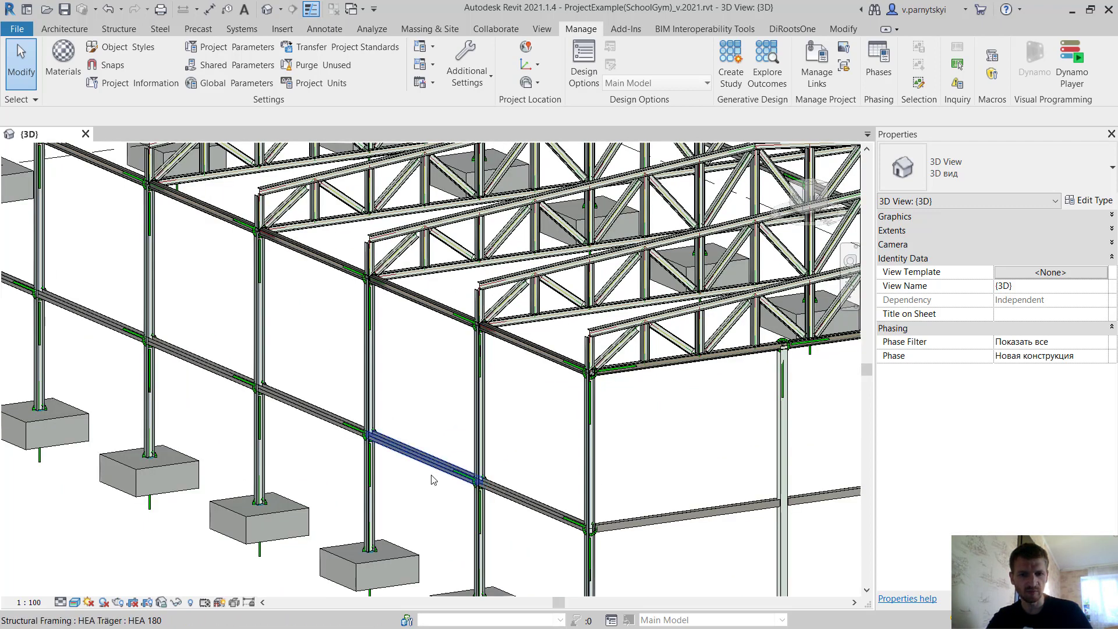
{"action": "middle_click_drag", "start_coordinate": [442, 460], "coordinate": [383, 507]}
{"action": "left_click", "coordinate": [394, 493]}
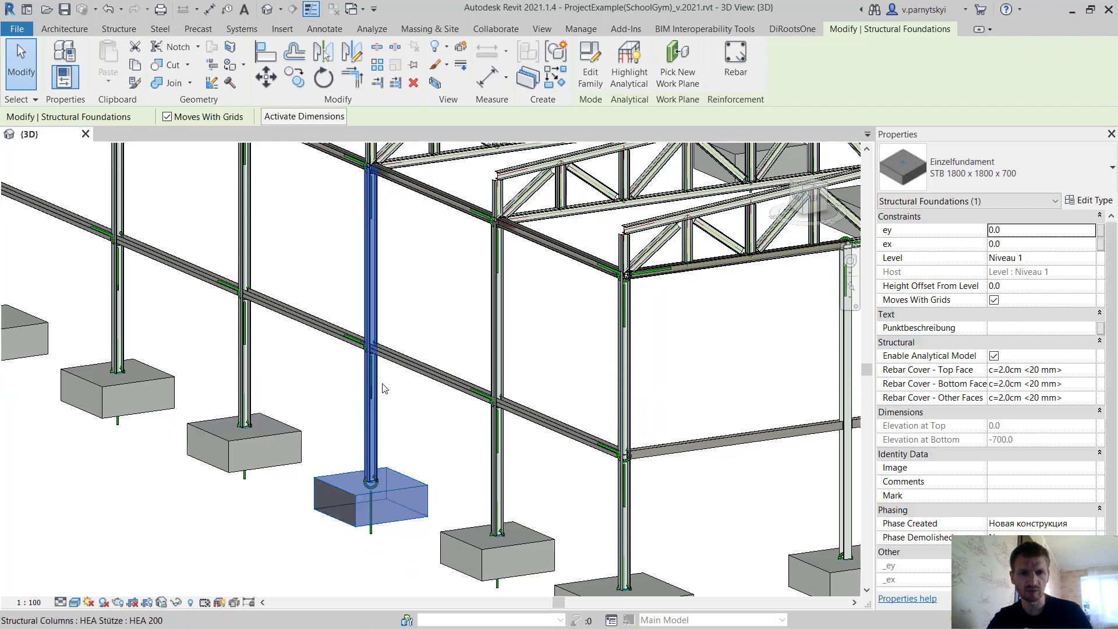
Select an HEA 180 beam and orbit to show the levels and trusses.
{"action": "scroll", "coordinate": [384, 492], "scroll_direction": "down", "scroll_amount": 3}
{"action": "mouse_move", "coordinate": [500, 356]}
{"action": "middle_mouse_down"}
{"action": "mouse_move", "coordinate": [481, 391]}
{"action": "mouse_move", "coordinate": [488, 401]}
{"action": "middle_mouse_up"}
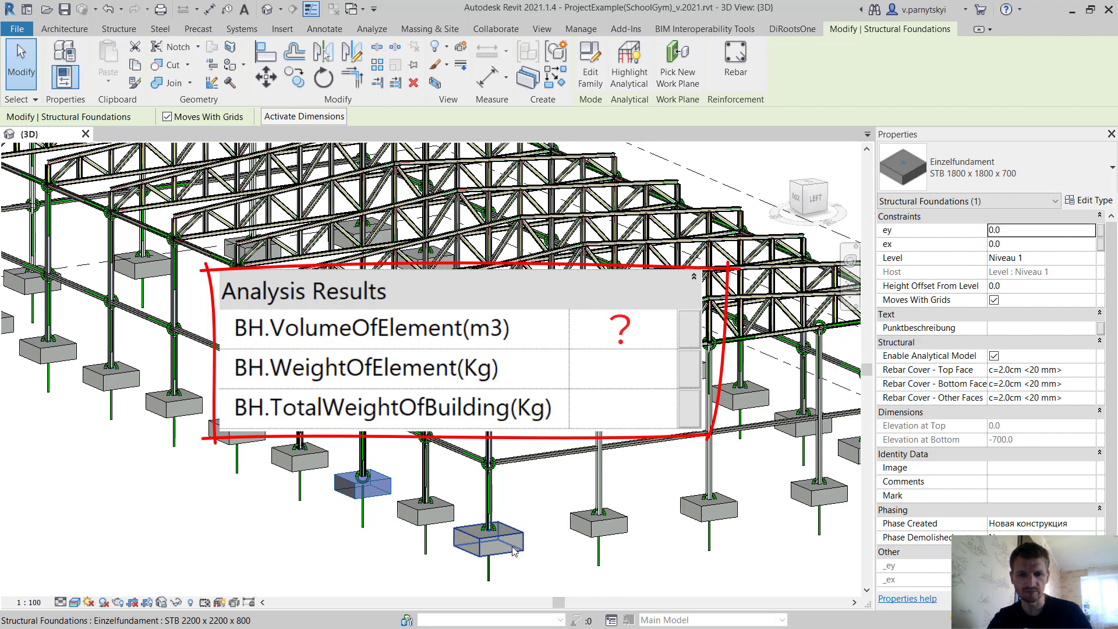
{"action": "scroll", "coordinate": [518, 535], "scroll_direction": "up", "scroll_amount": 2}
{"action": "left_click", "coordinate": [533, 457]}
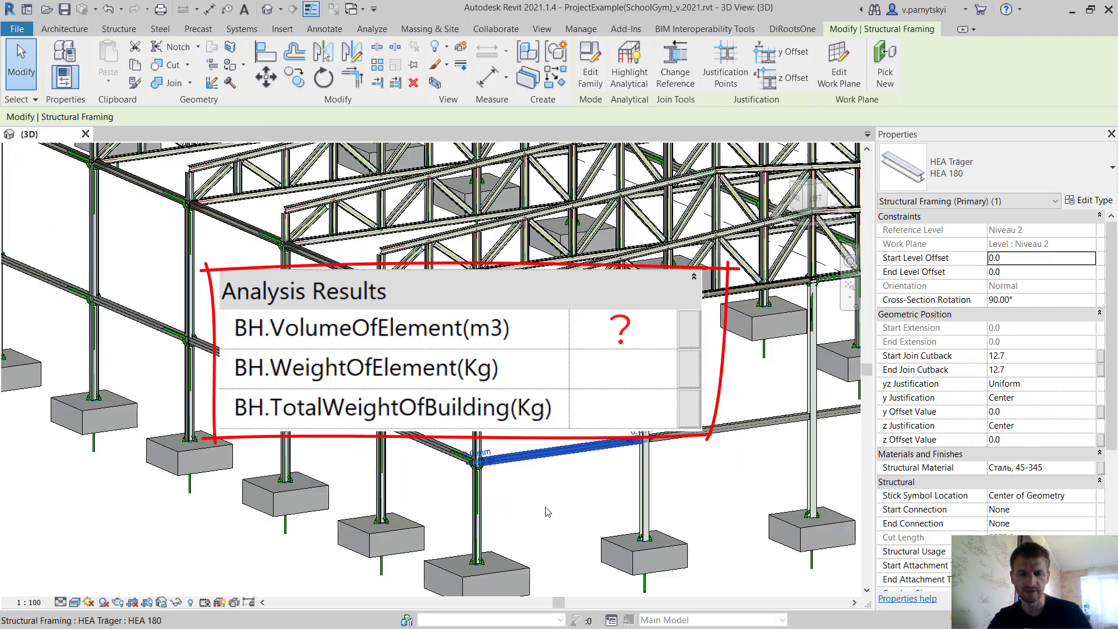
{"action": "middle_click_drag", "start_coordinate": [488, 480], "coordinate": [462, 477], "text": "shift"}
{"action": "scroll", "coordinate": [411, 247], "scroll_direction": "down", "scroll_amount": 3}
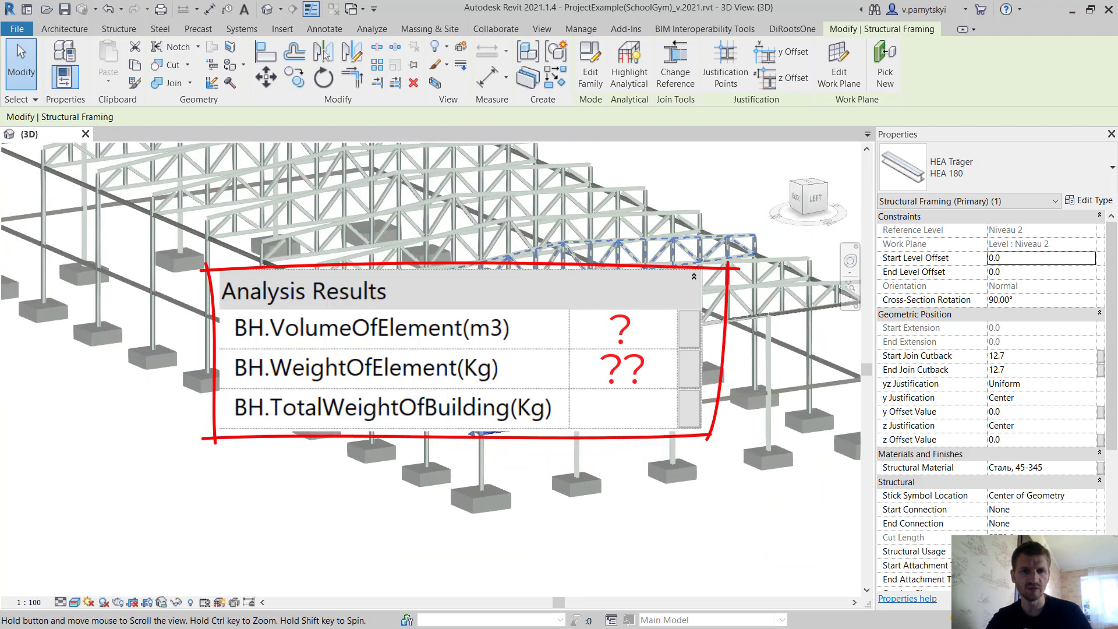
{"action": "middle_click_drag", "start_coordinate": [411, 247], "coordinate": [401, 251], "text": "shift"}
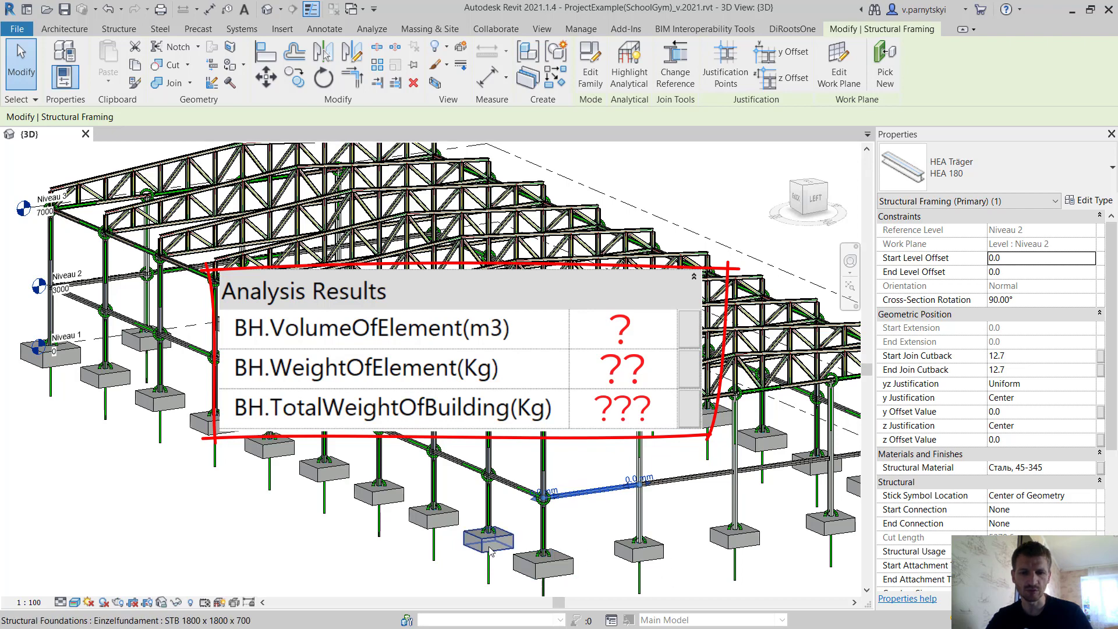
Open 06_GeometricCalculationOfElementVolumes.xlsx in Excel from File Explorer.
{"action": "left_click", "coordinate": [466, 542]}
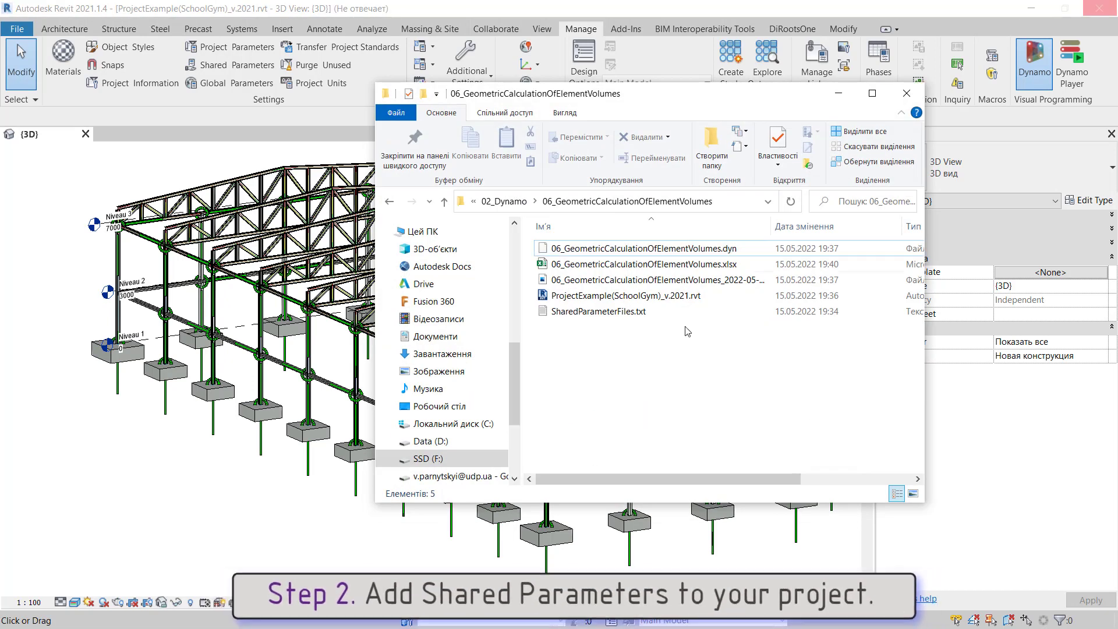
{"action": "right_click", "coordinate": [605, 267]}
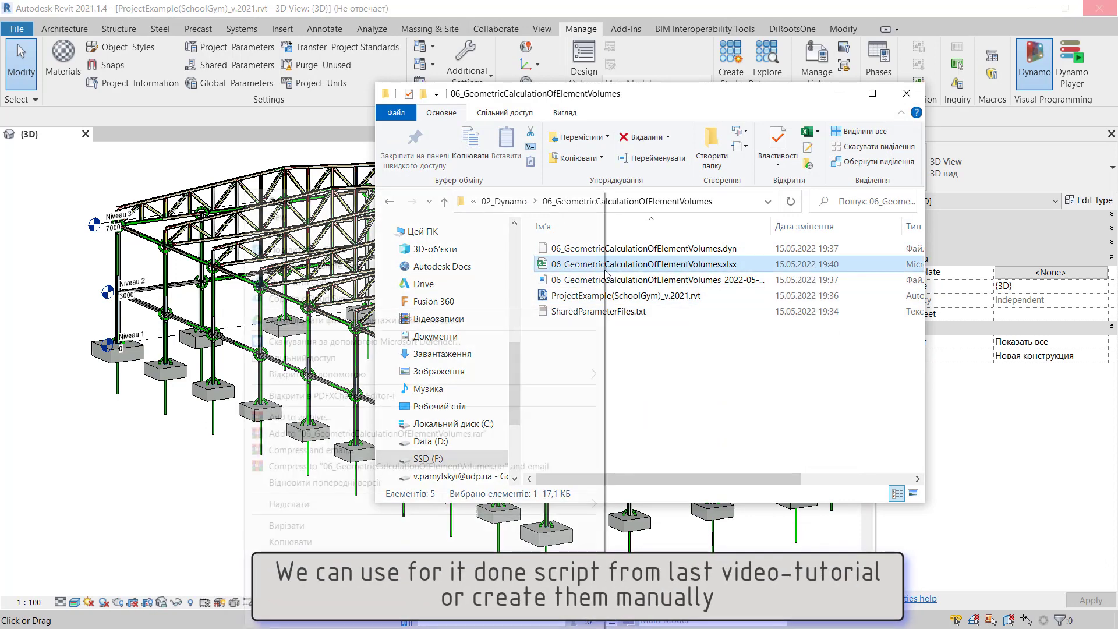
{"action": "left_click", "coordinate": [322, 207]}
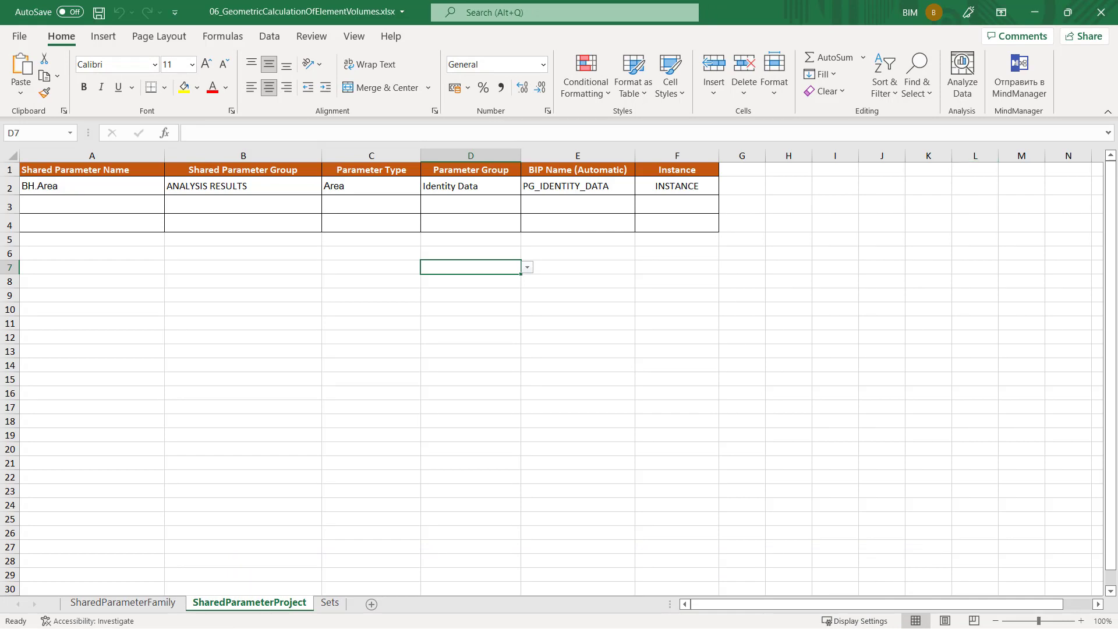
Rename the parameter in A2 to BH.VolubeOfElement(m3).
{"action": "left_click", "coordinate": [80, 190]}
{"action": "double_click", "coordinate": [80, 189]}
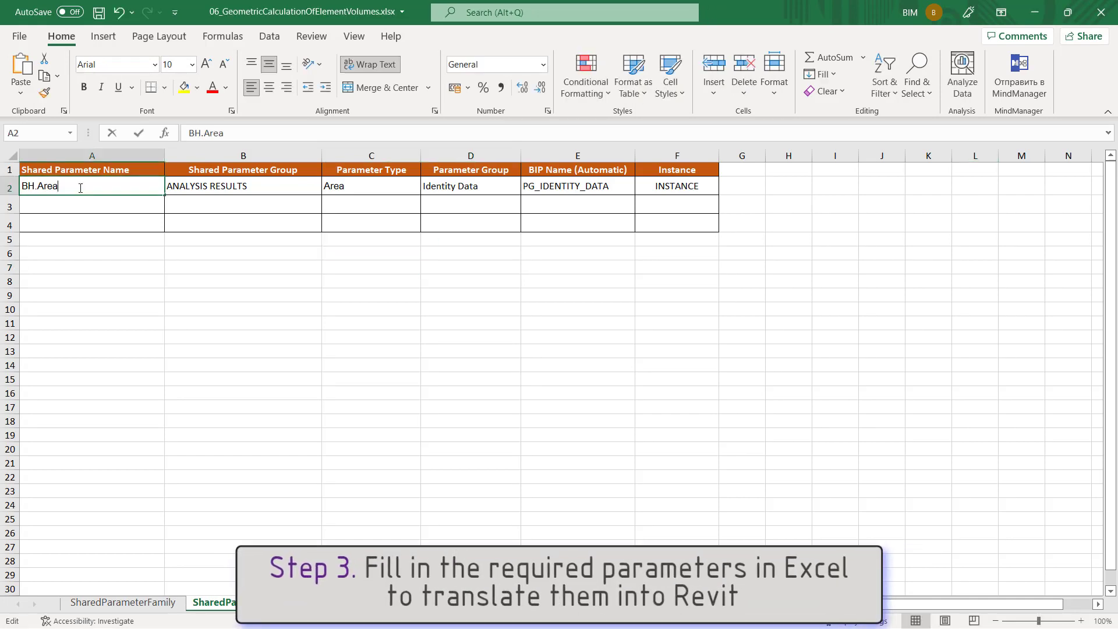
{"action": "key", "text": "BackSpace"}
{"action": "key", "text": "BackSpace"}
{"action": "key", "text": "BackSpace"}
{"action": "type", "text": "VolubeOfEleme"}
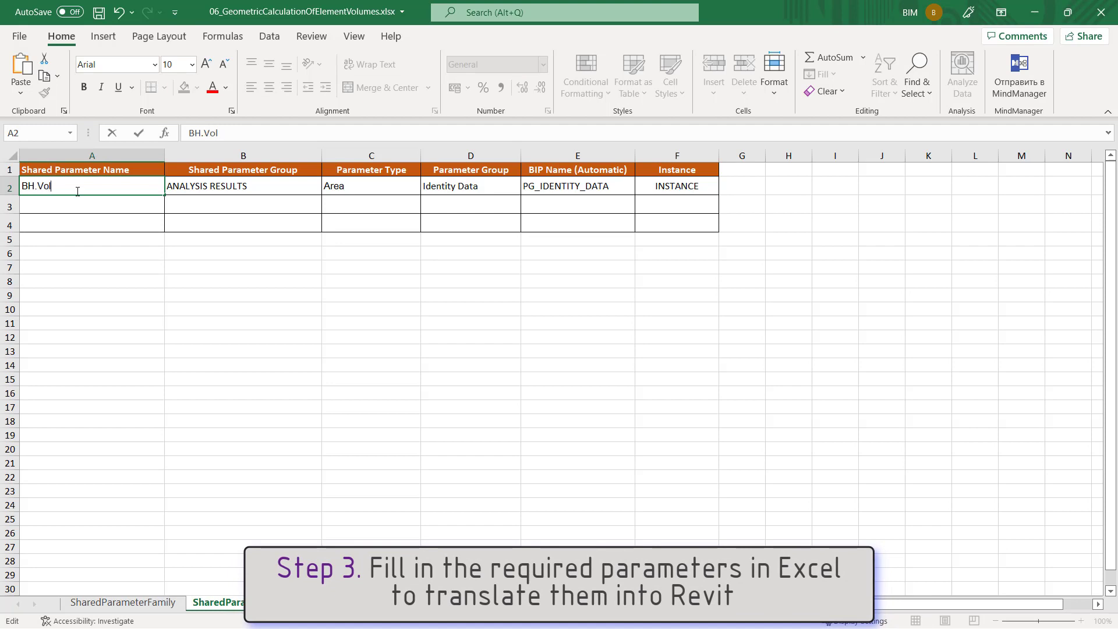
{"action": "type", "text": "nt(m3"}
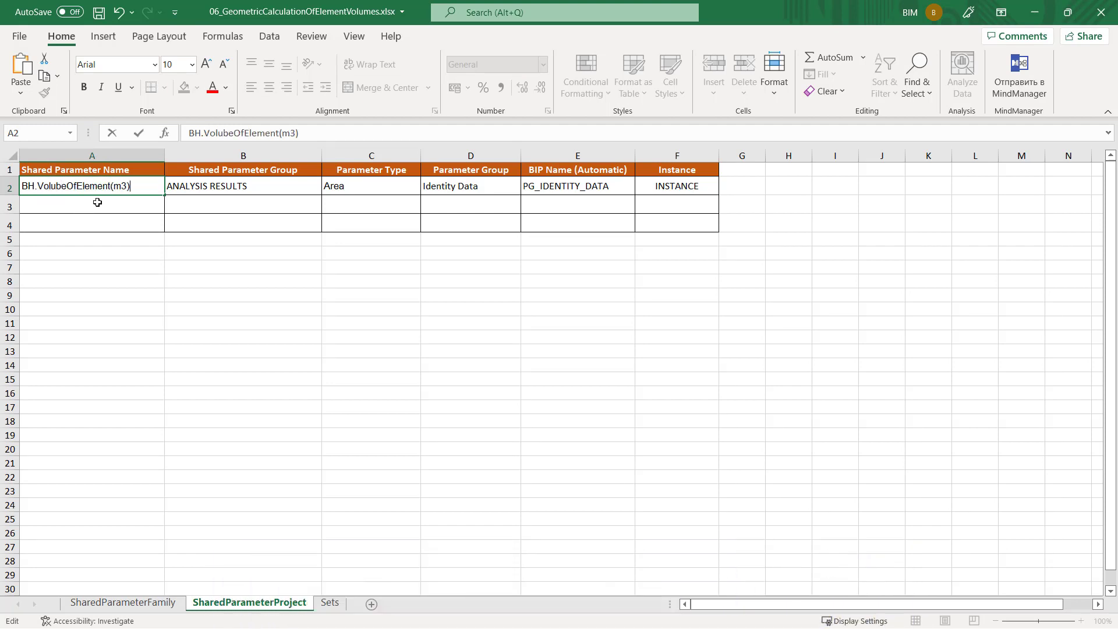
{"action": "left_click", "coordinate": [298, 187]}
Give C2 list data validation using the allowed values range on the Sets sheet.
{"action": "left_click", "coordinate": [396, 187]}
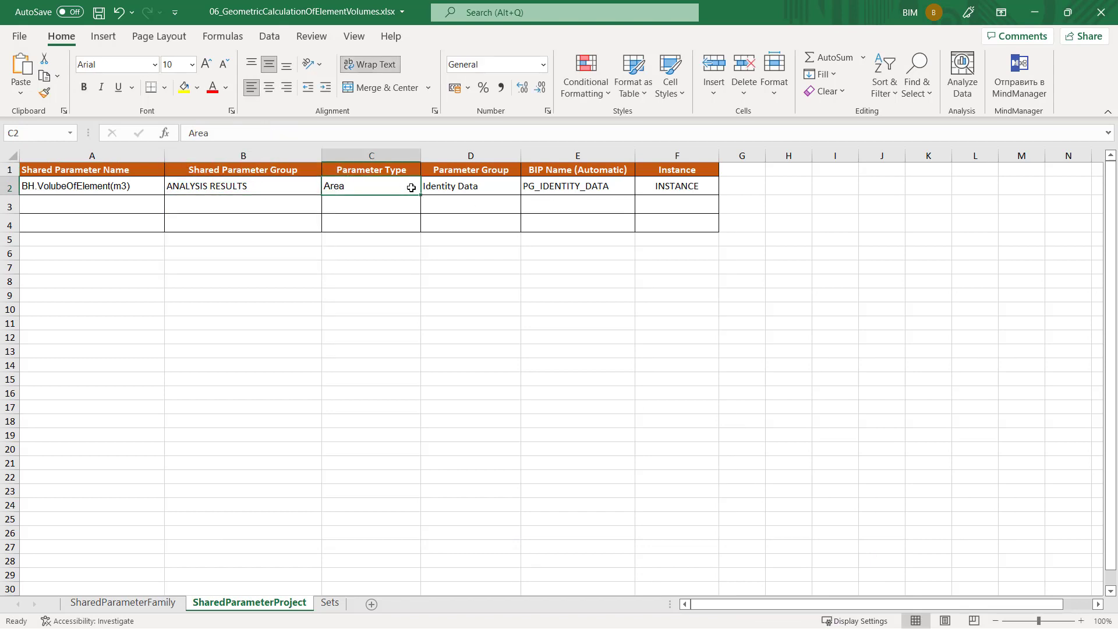
{"action": "left_click", "coordinate": [267, 36]}
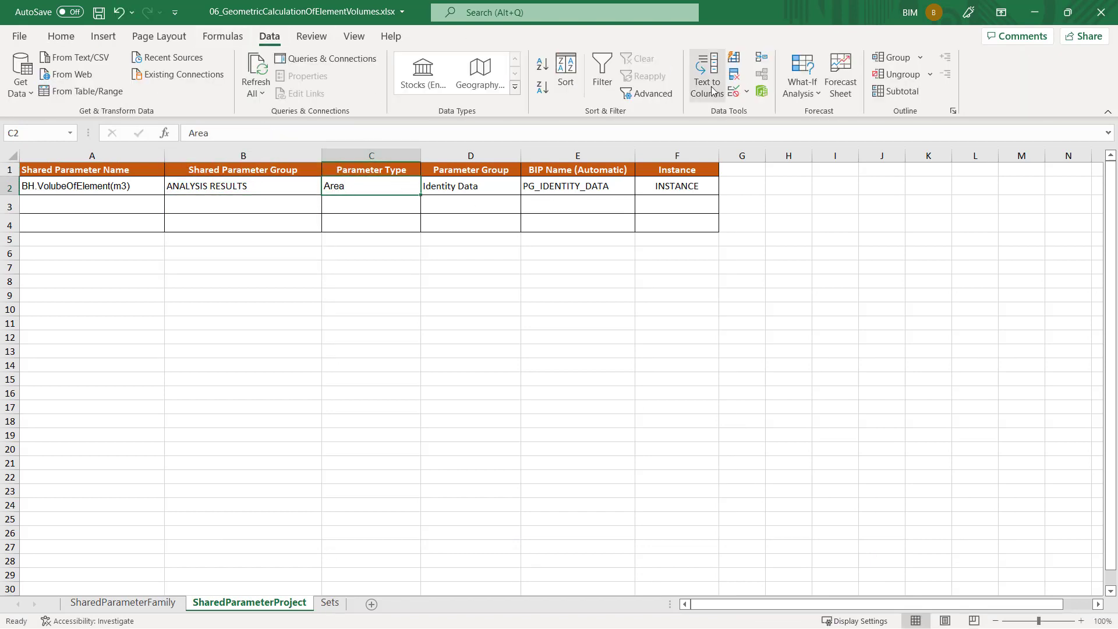
{"action": "left_click", "coordinate": [734, 91]}
{"action": "left_click", "coordinate": [370, 176]}
{"action": "left_click", "coordinate": [277, 219]}
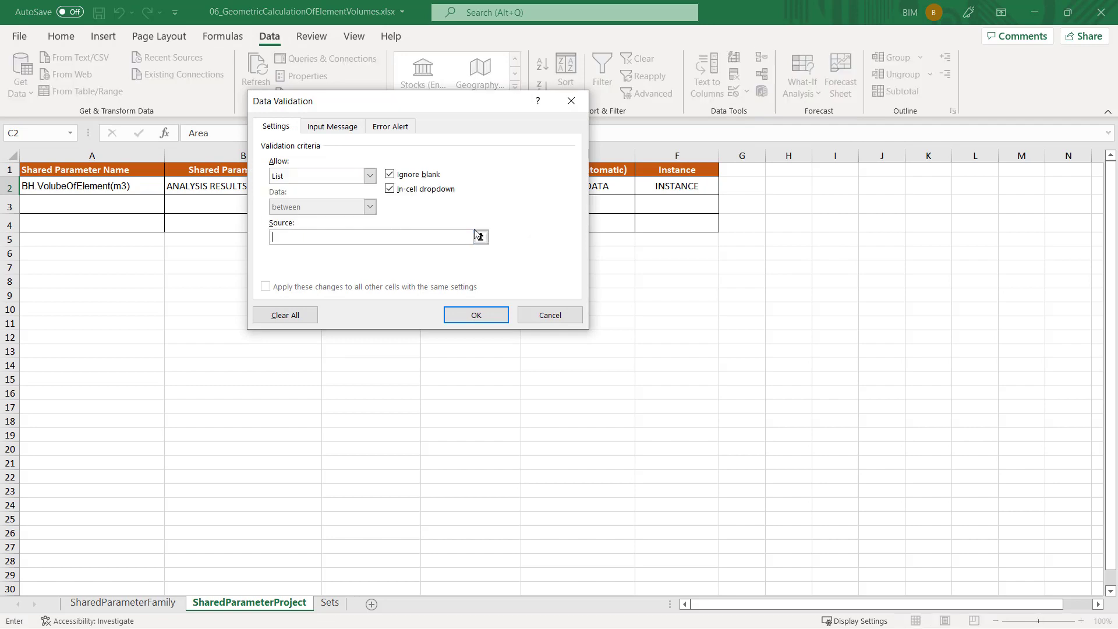
{"action": "left_click", "coordinate": [329, 602]}
{"action": "left_click_drag", "start_coordinate": [116, 185], "coordinate": [106, 428]}
{"action": "left_click", "coordinate": [476, 315]}
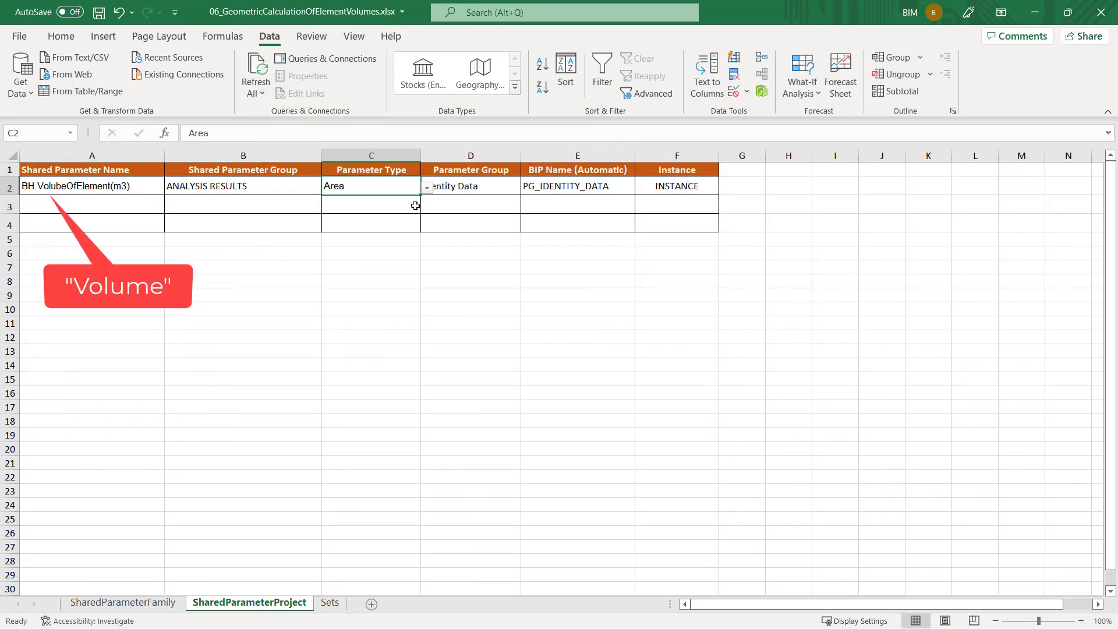
Set row 2's parameter type to Volume and group to Analysis Results.
{"action": "left_click", "coordinate": [427, 186]}
{"action": "left_click", "coordinate": [337, 210]}
{"action": "left_click", "coordinate": [471, 186]}
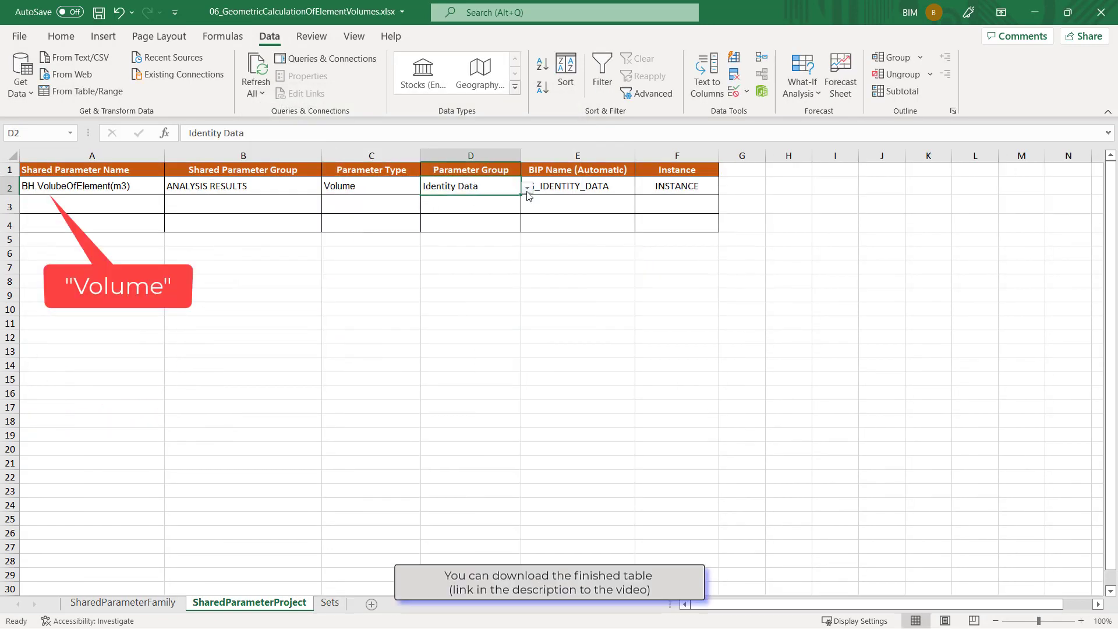
{"action": "left_click", "coordinate": [527, 187]}
{"action": "left_click_drag", "start_coordinate": [529, 229], "coordinate": [527, 204]}
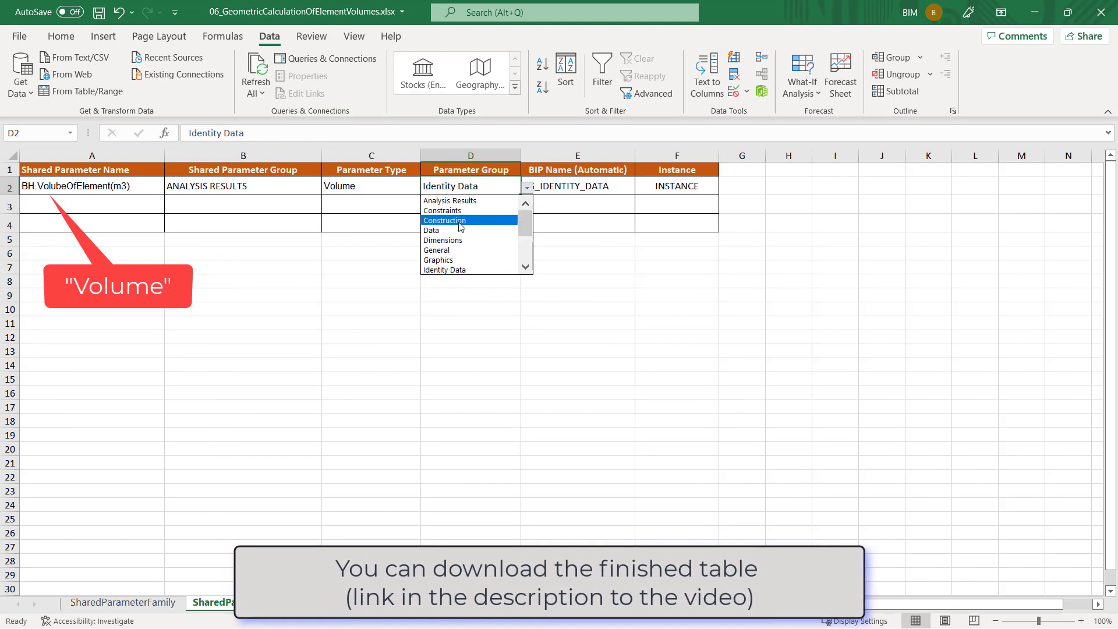
{"action": "key", "text": "Escape"}
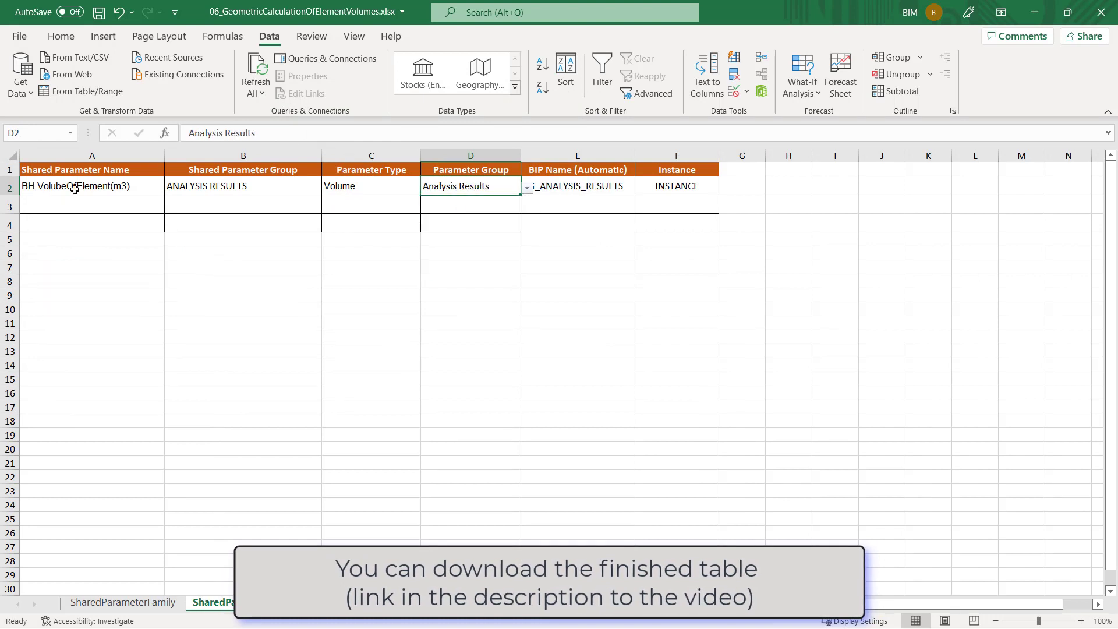
Copy row 2 into row 3.
{"action": "left_click", "coordinate": [9, 188]}
{"action": "left_click", "coordinate": [55, 201]}
{"action": "left_click", "coordinate": [9, 187]}
{"action": "key", "text": "ctrl+c"}
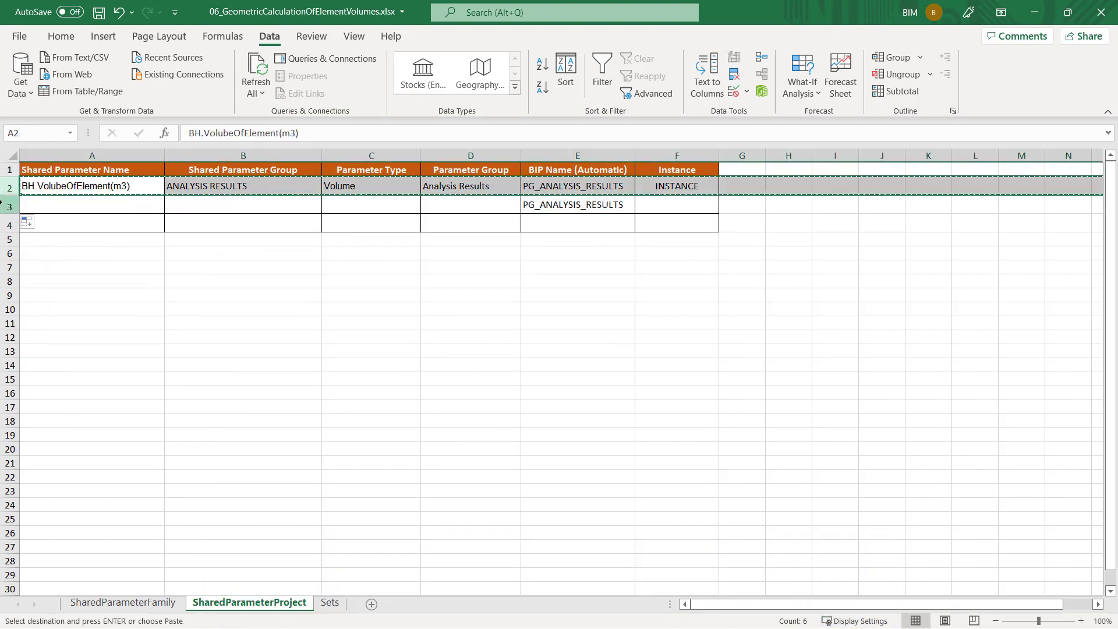
{"action": "left_click", "coordinate": [9, 206]}
{"action": "key", "text": "ctrl+v"}
Rename A3 to BH.WeightOfElement(Kg) and set its type to Number.
{"action": "double_click", "coordinate": [74, 204]}
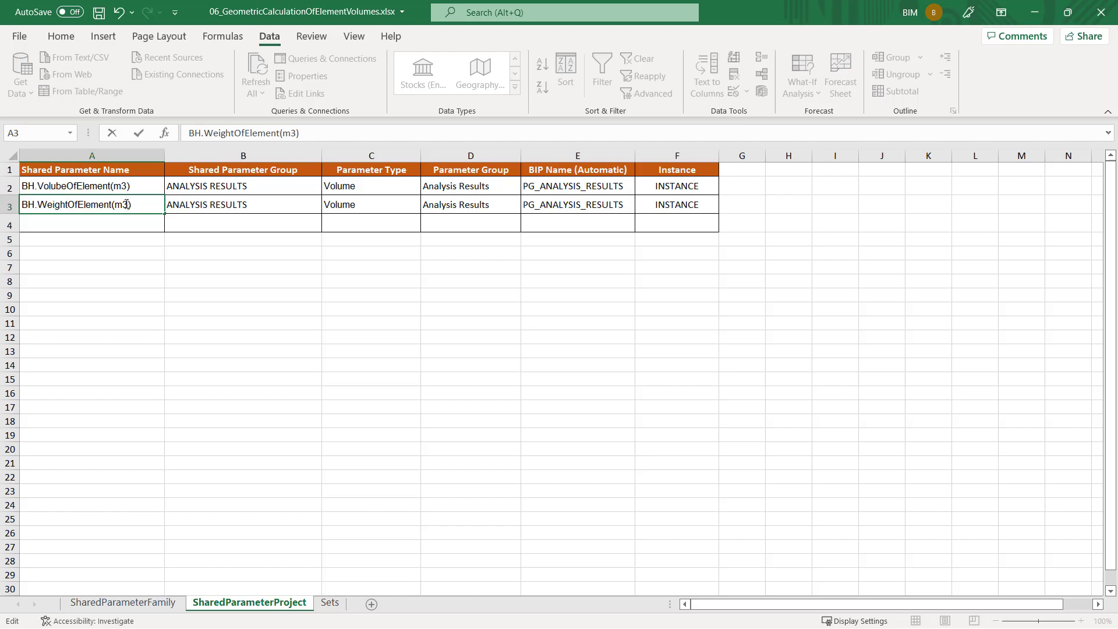
{"action": "type", "text": "g"}
{"action": "key", "text": "Return"}
{"action": "left_click", "coordinate": [402, 205]}
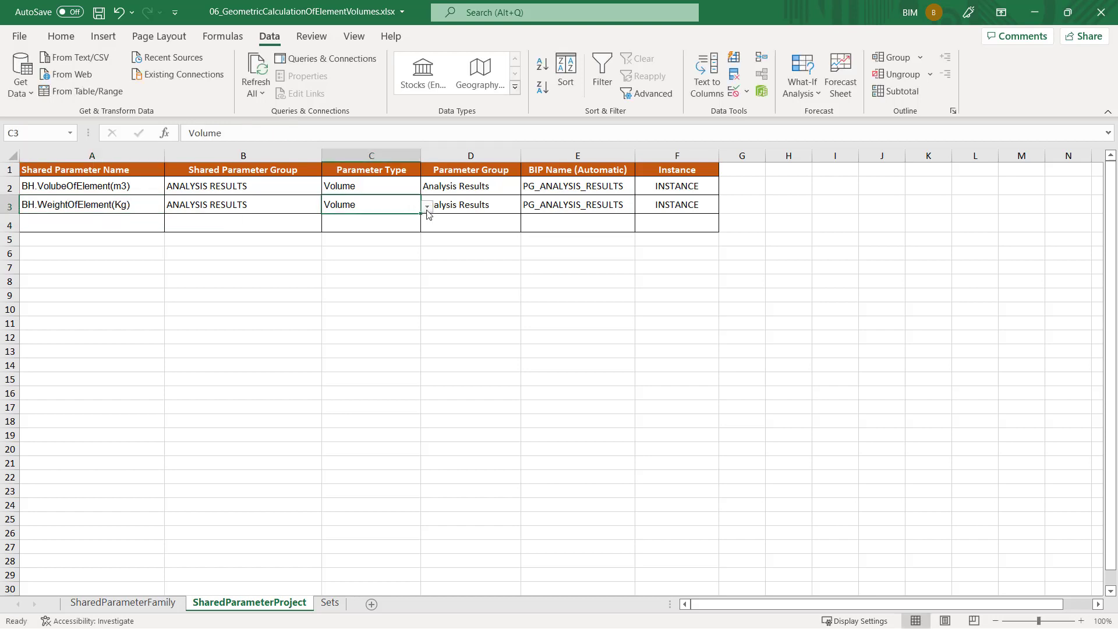
{"action": "scroll", "coordinate": [410, 233], "scroll_direction": "up", "scroll_amount": 2}
{"action": "left_click", "coordinate": [373, 240]}
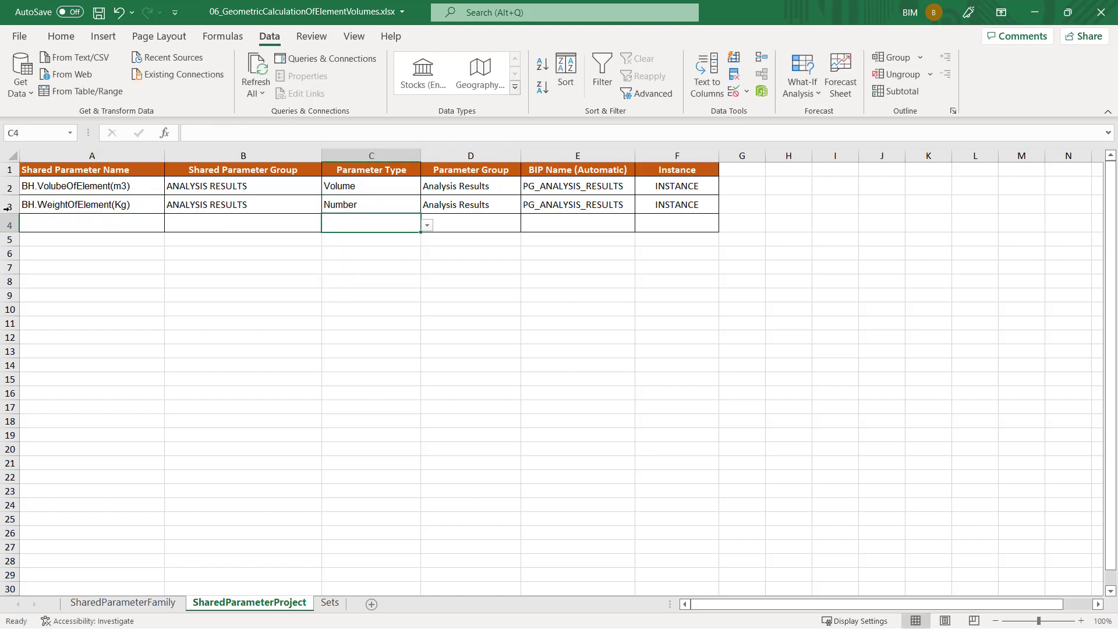
Copy row 3 into row 4.
{"action": "left_click", "coordinate": [9, 206]}
{"action": "key", "text": "ctrl+c"}
{"action": "left_click", "coordinate": [107, 221]}
{"action": "key", "text": "ctrl+v"}
Rename A4 to BH.TotalWeightOfBuilding(Kg) and save the workbook.
{"action": "double_click", "coordinate": [109, 223]}
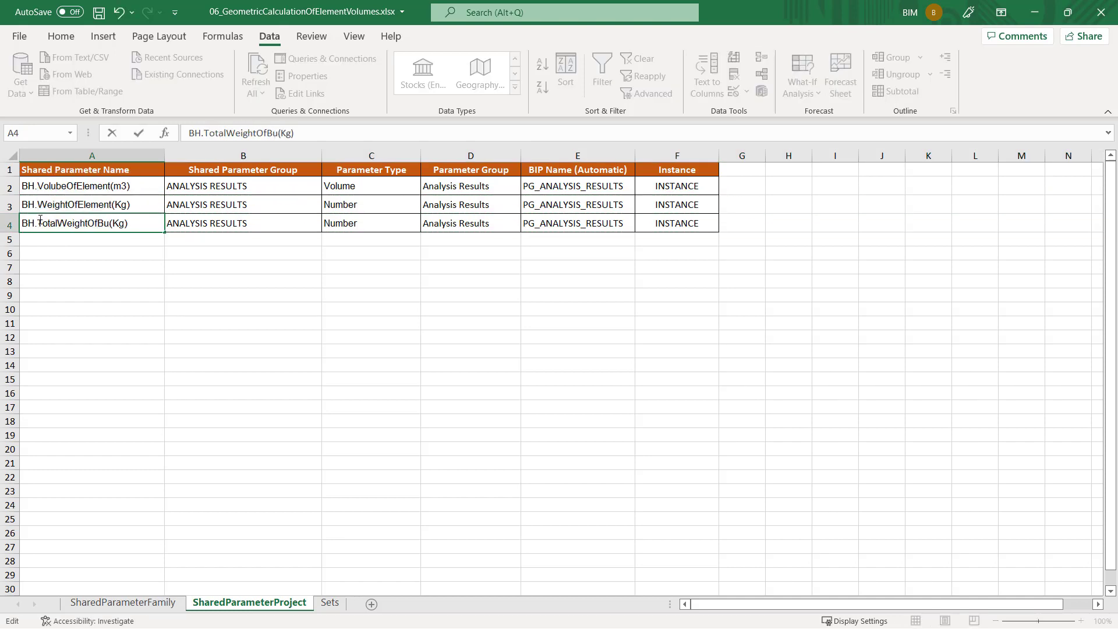
{"action": "type", "text": "ilding"}
{"action": "left_click", "coordinate": [185, 252]}
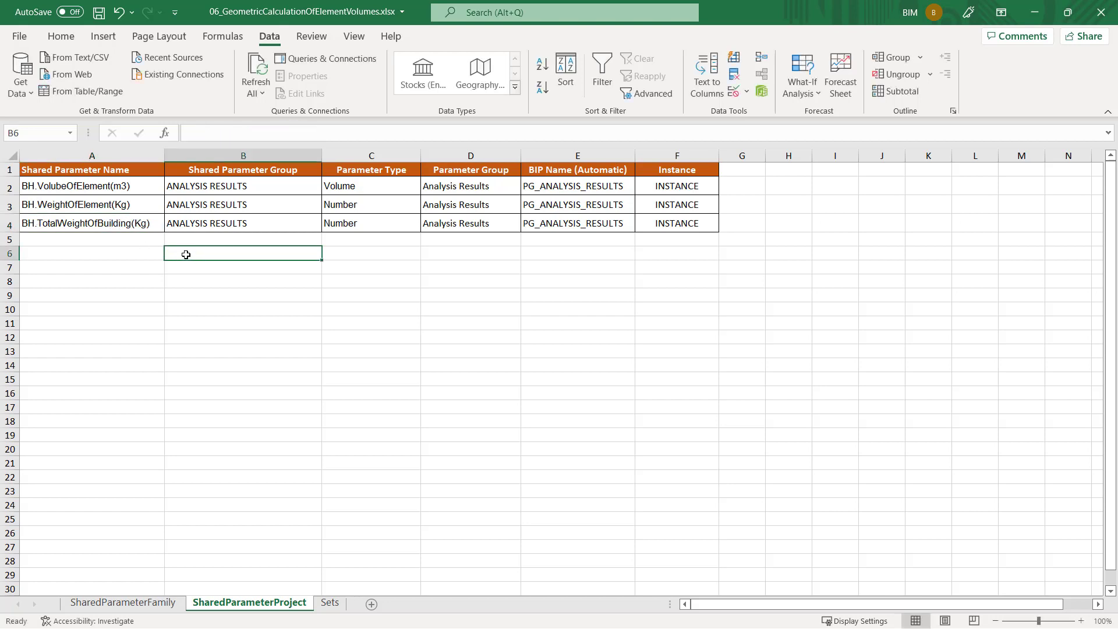
{"action": "key", "text": "Down"}
{"action": "left_click", "coordinate": [100, 15]}
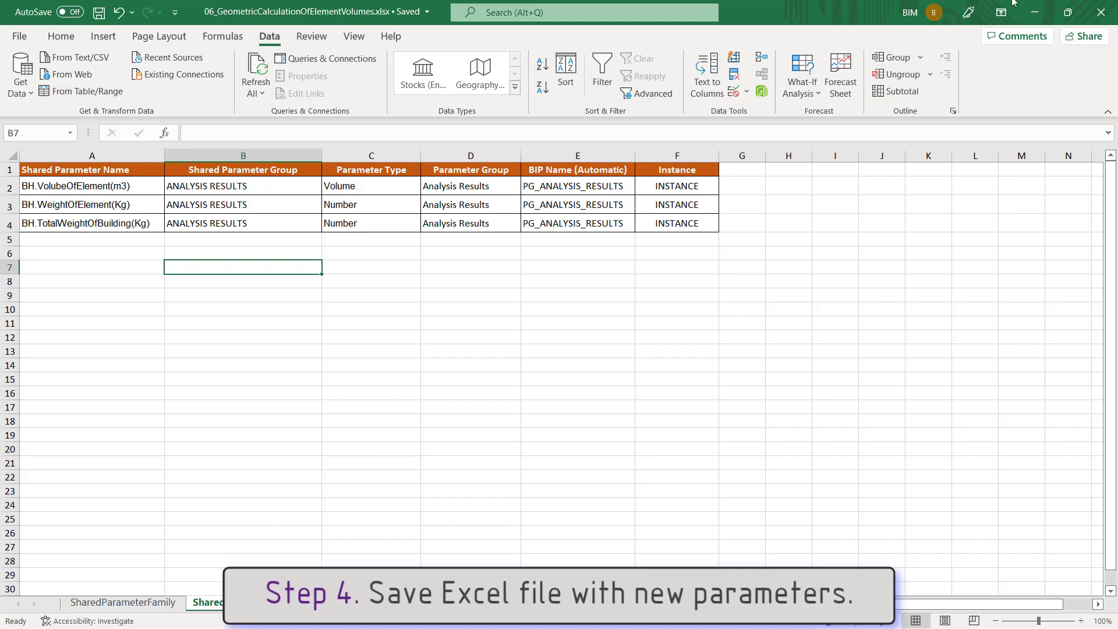
Return to Dynamo and open the recent BH.SharedParametersForProject graph.
{"action": "left_click", "coordinate": [1038, 17]}
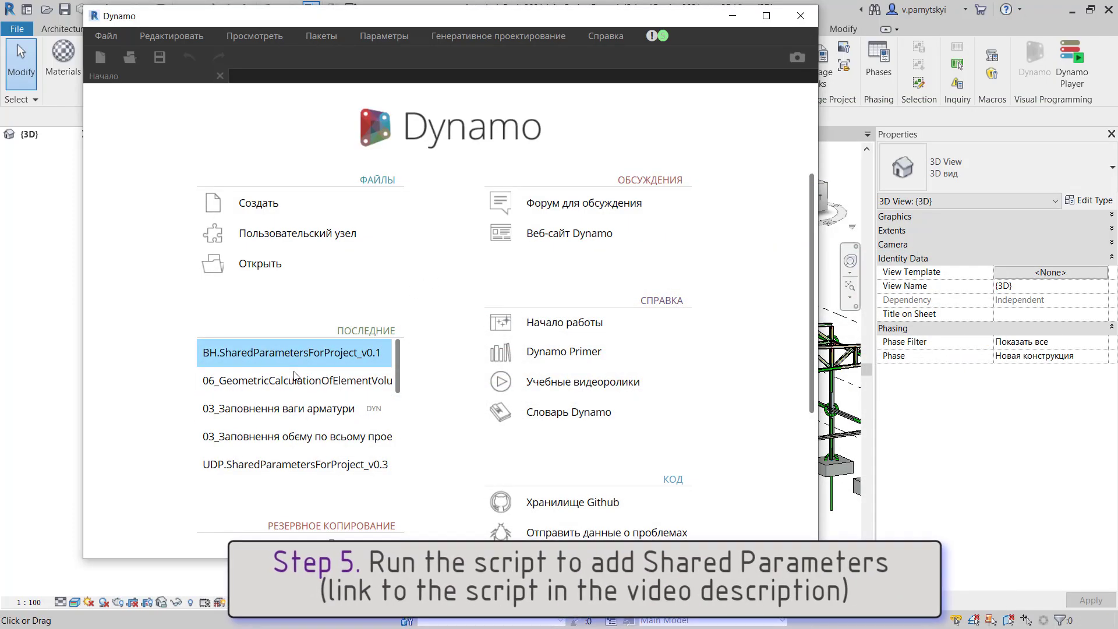
{"action": "left_click", "coordinate": [284, 348]}
{"action": "scroll", "coordinate": [490, 292], "scroll_direction": "down", "scroll_amount": 3}
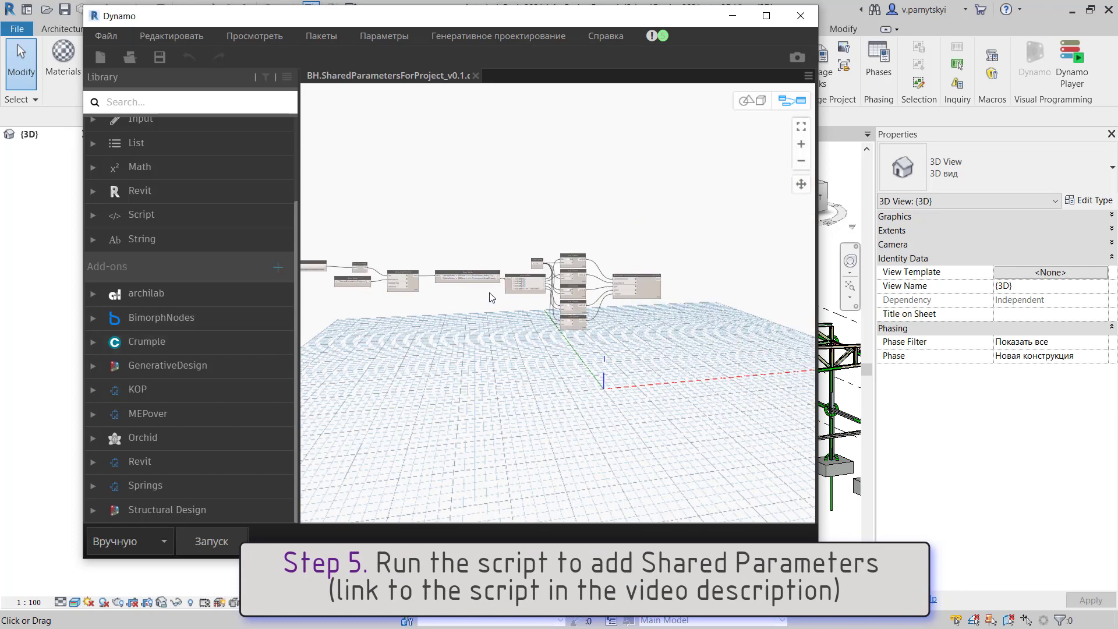
{"action": "scroll", "coordinate": [454, 293], "scroll_direction": "up", "scroll_amount": 2}
{"action": "scroll", "coordinate": [529, 257], "scroll_direction": "up", "scroll_amount": 3}
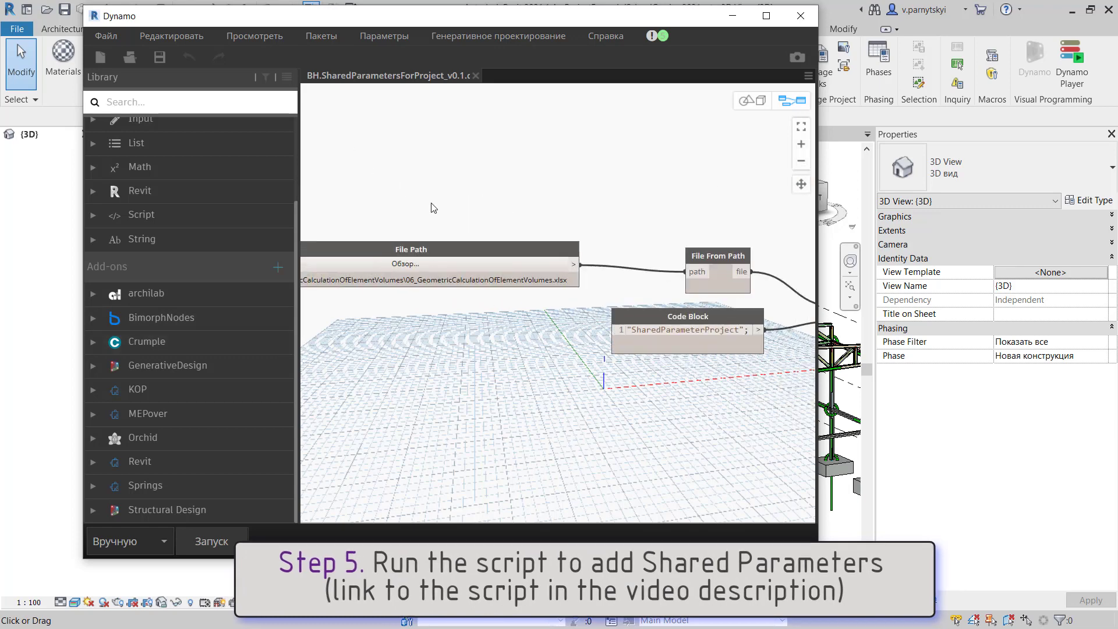
Run the graph on the saved workbook to add the three BH parameters, then start an empty workspace.
{"action": "left_click", "coordinate": [425, 264]}
{"action": "left_click", "coordinate": [361, 149]}
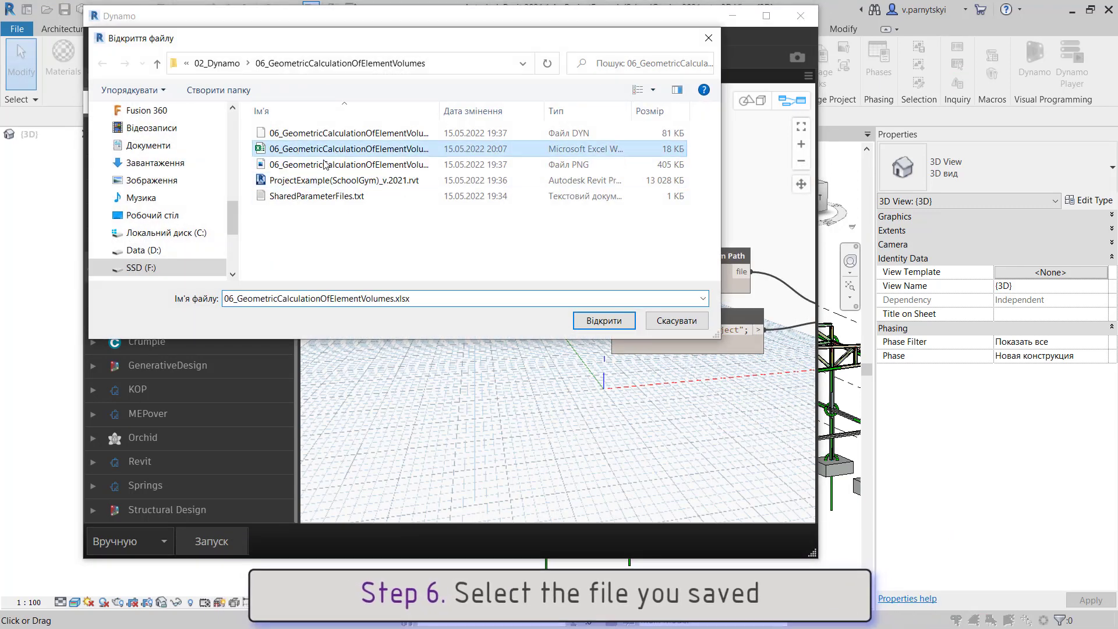
{"action": "left_click", "coordinate": [604, 320]}
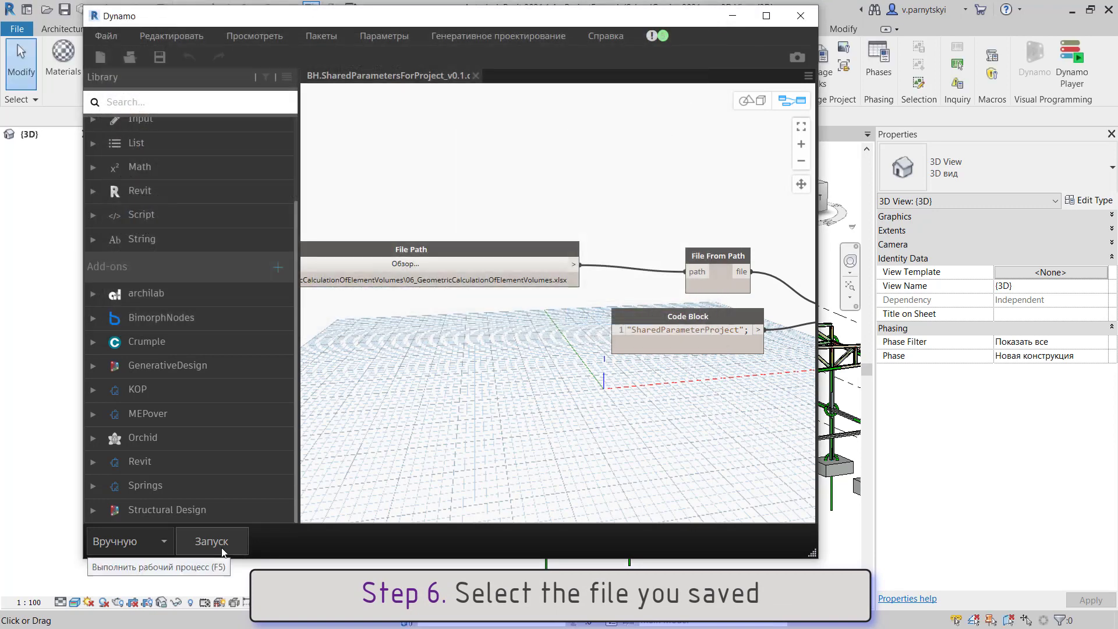
{"action": "left_click", "coordinate": [222, 547]}
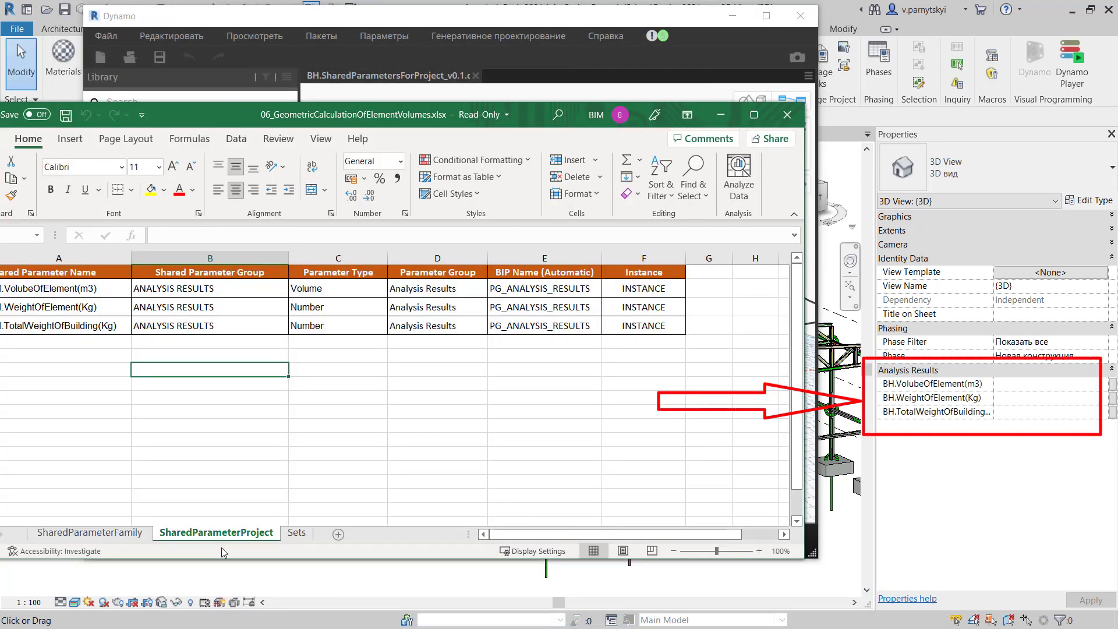
{"action": "left_click_drag", "start_coordinate": [994, 272], "coordinate": [1018, 274]}
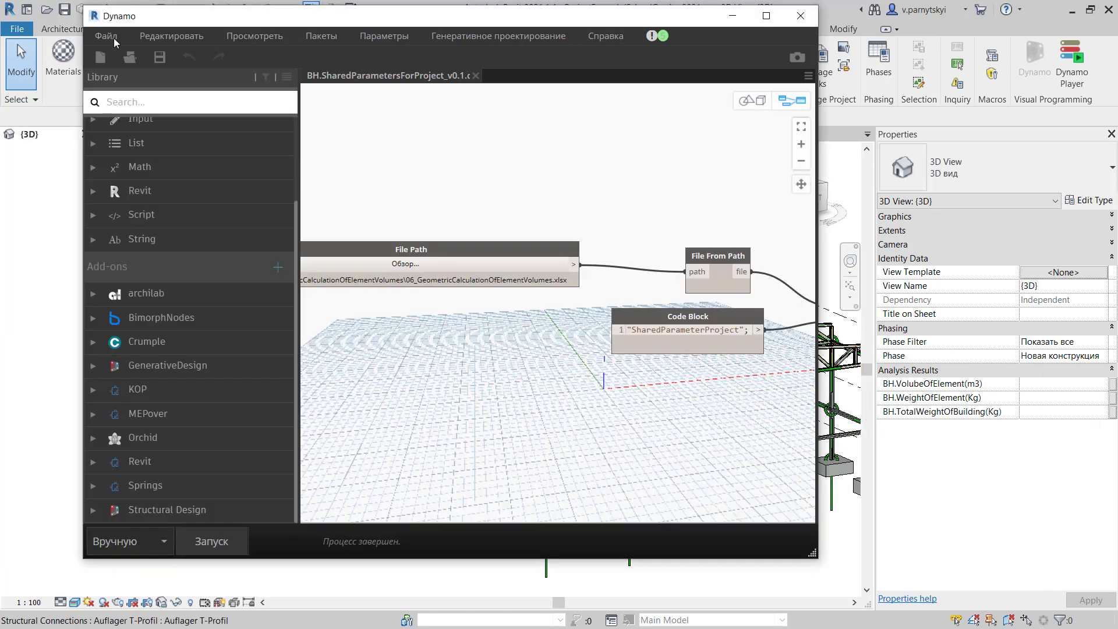
{"action": "left_click", "coordinate": [101, 57]}
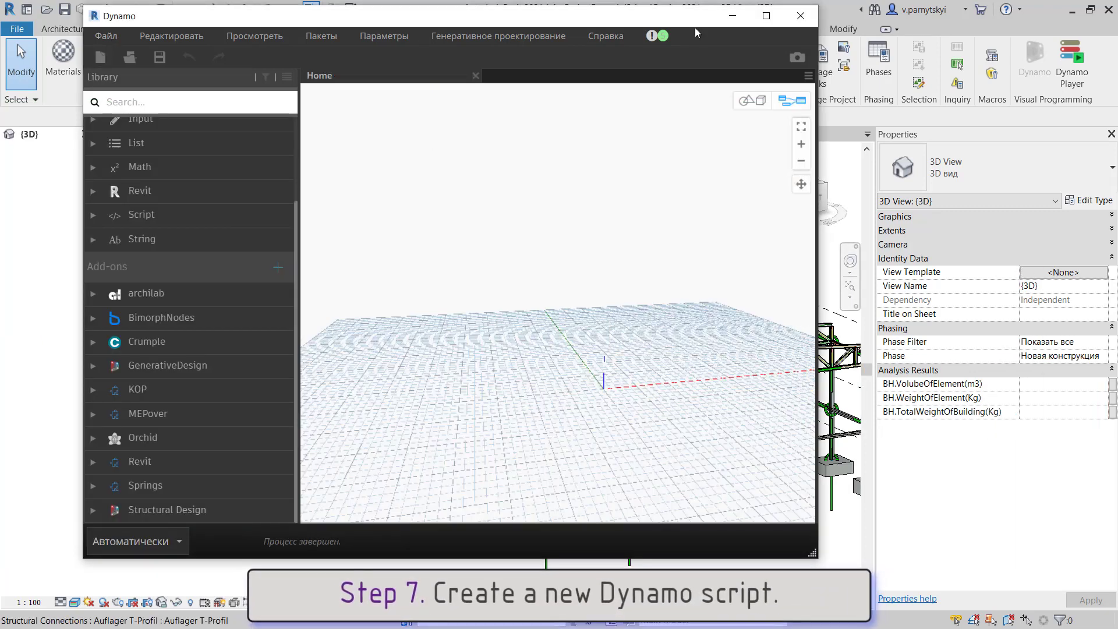
Place a Categories node set to Structural Framing and switch run mode to manual.
{"action": "left_click_drag", "start_coordinate": [569, 7], "coordinate": [569, 37]}
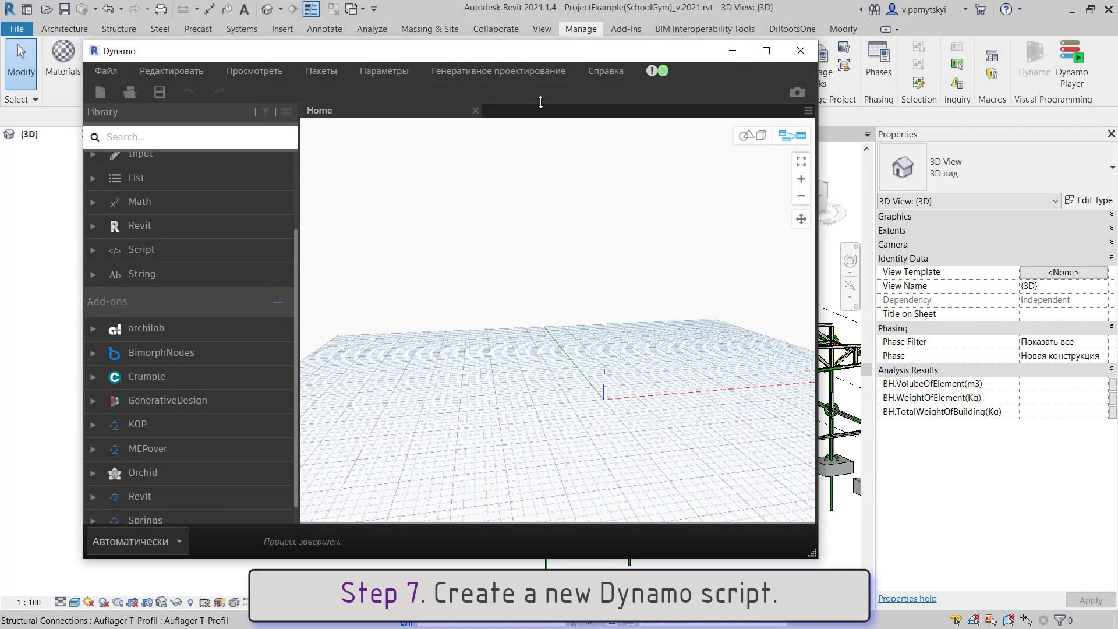
{"action": "mouse_move", "coordinate": [501, 53]}
{"action": "left_mouse_down"}
{"action": "mouse_move", "coordinate": [496, 192]}
{"action": "mouse_move", "coordinate": [58, 142]}
{"action": "mouse_move", "coordinate": [112, 6]}
{"action": "left_mouse_up"}
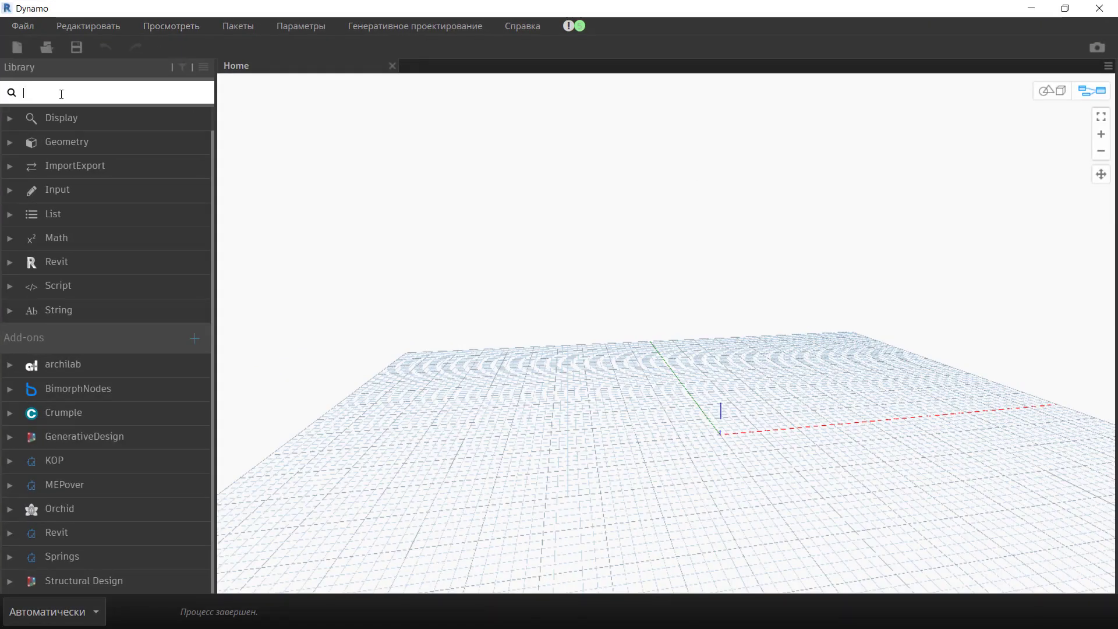
{"action": "type", "text": "Cata"}
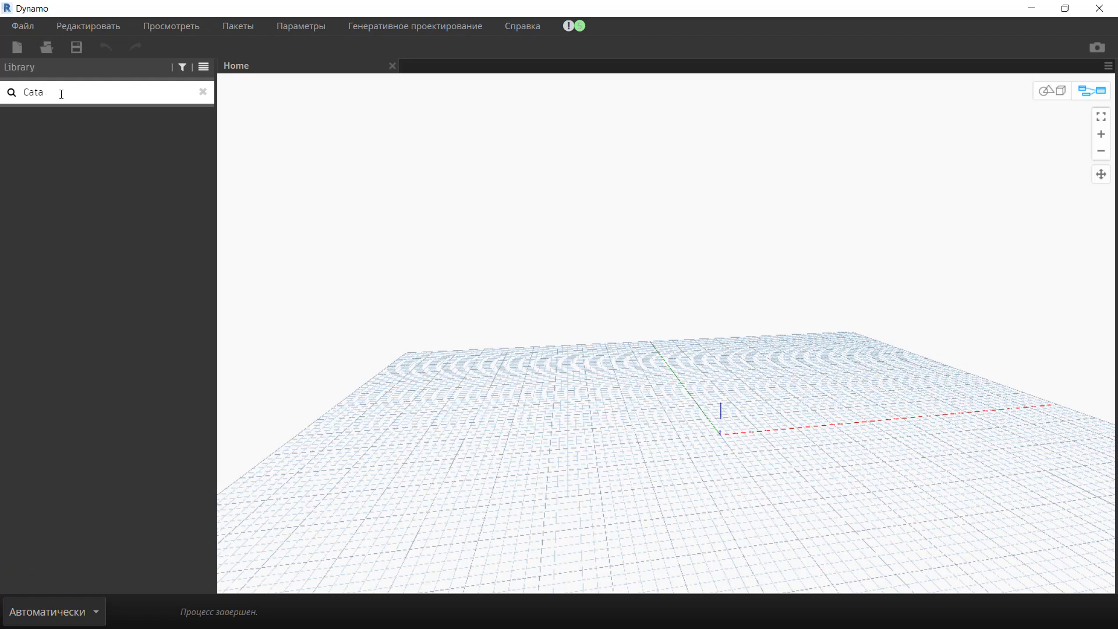
{"action": "key", "text": "BackSpace"}
{"action": "type", "text": "eg"}
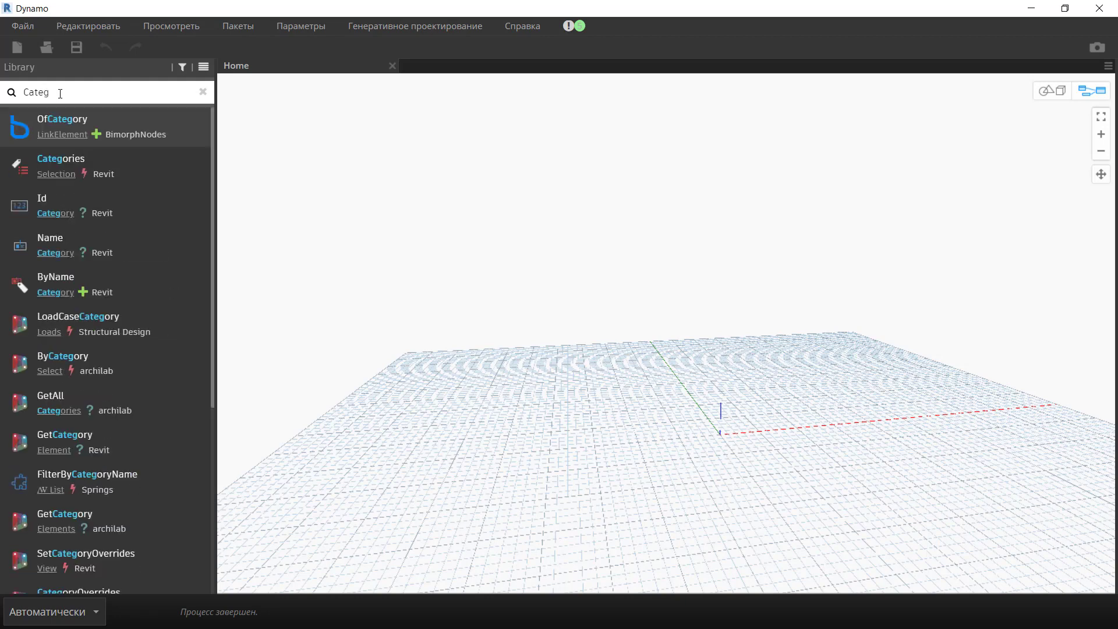
{"action": "left_click", "coordinate": [41, 156]}
{"action": "left_click_drag", "start_coordinate": [708, 305], "coordinate": [457, 166]}
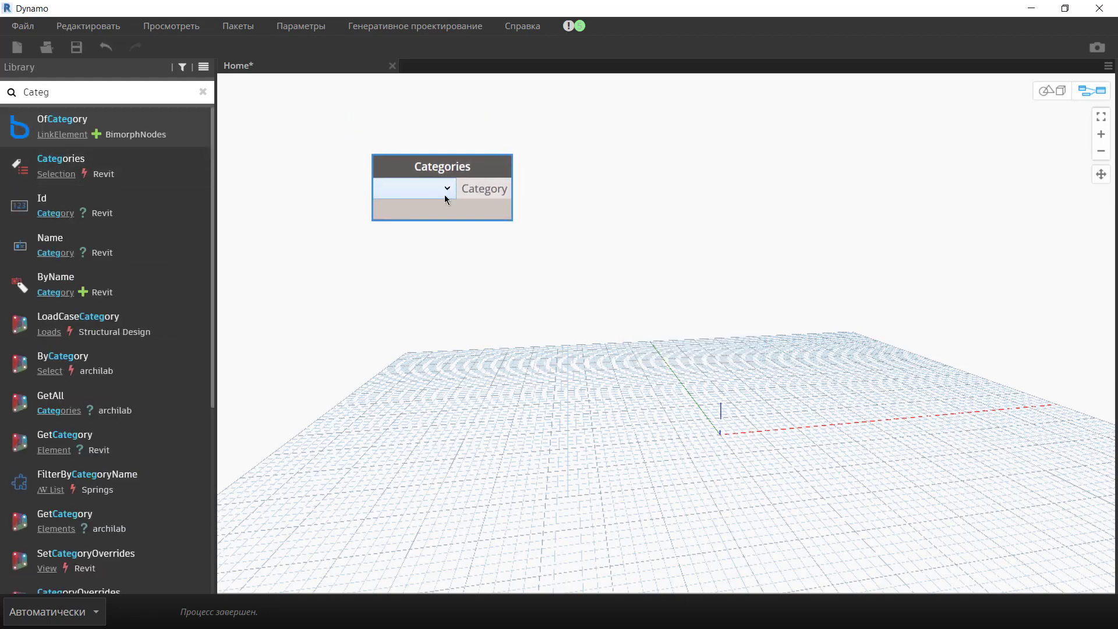
{"action": "left_click", "coordinate": [447, 188]}
{"action": "left_click", "coordinate": [265, 276]}
{"action": "left_click_drag", "start_coordinate": [409, 222], "coordinate": [390, 246]}
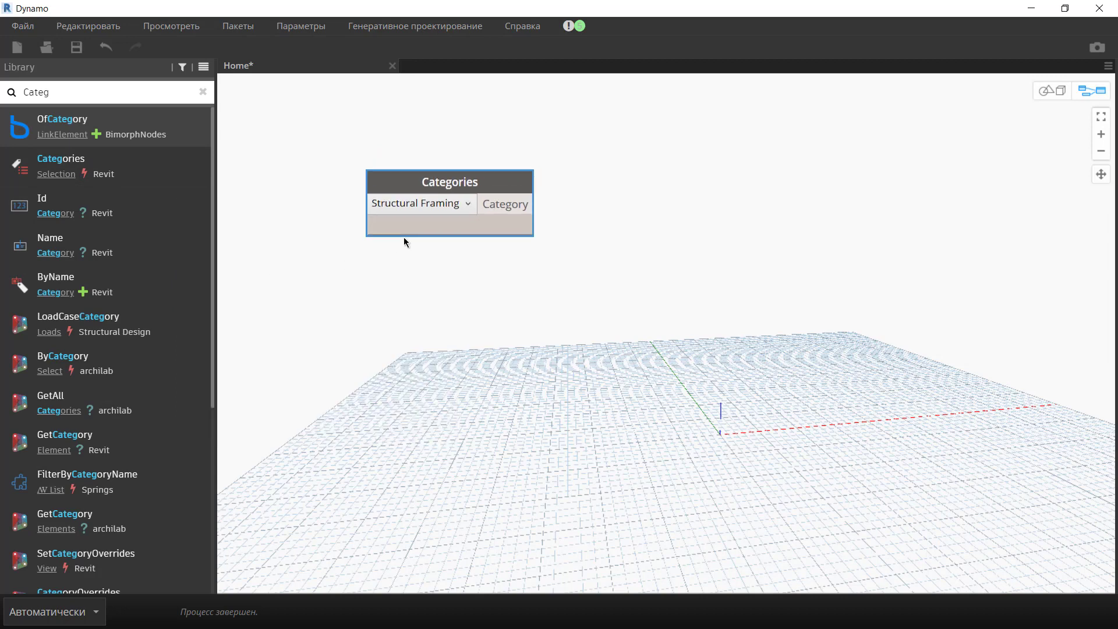
{"action": "left_click", "coordinate": [64, 614]}
{"action": "left_click", "coordinate": [58, 535]}
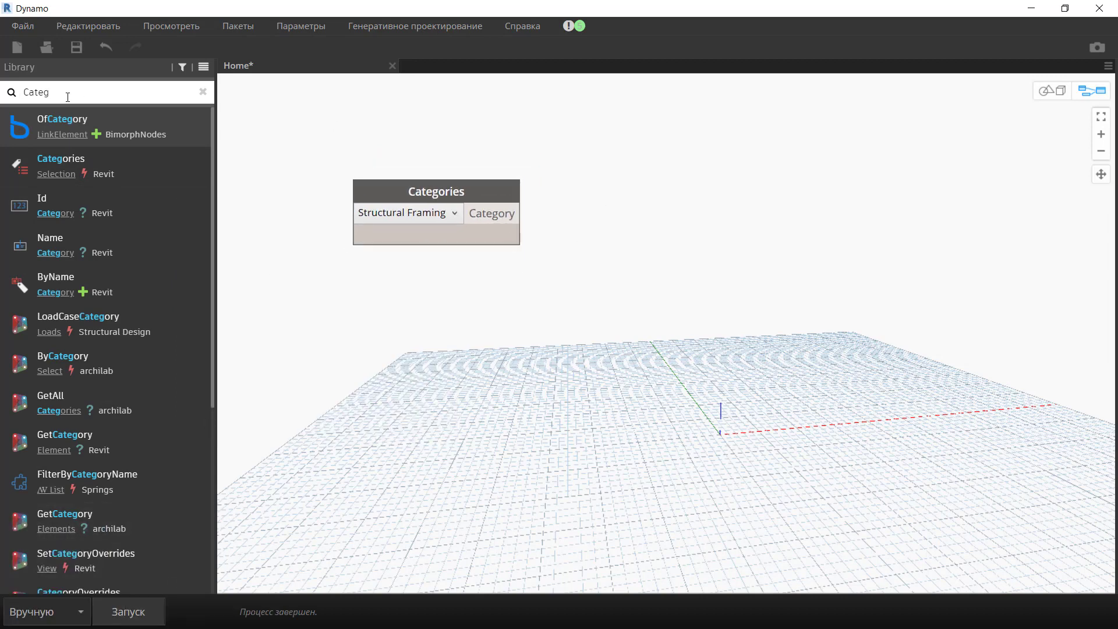
Feed the Categories node into All Elements of Category, returning 372 framing elements.
{"action": "type", "text": "All"}
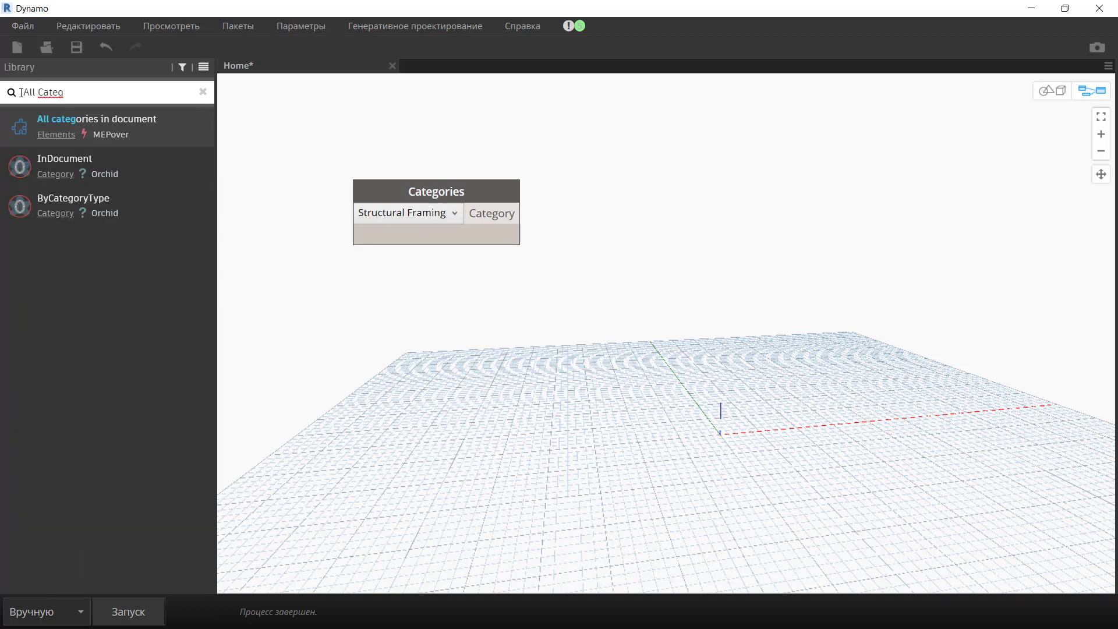
{"action": "key", "text": "Delete"}
{"action": "key", "text": "Delete"}
{"action": "key", "text": "Delete"}
{"action": "type", "text": "Ele"}
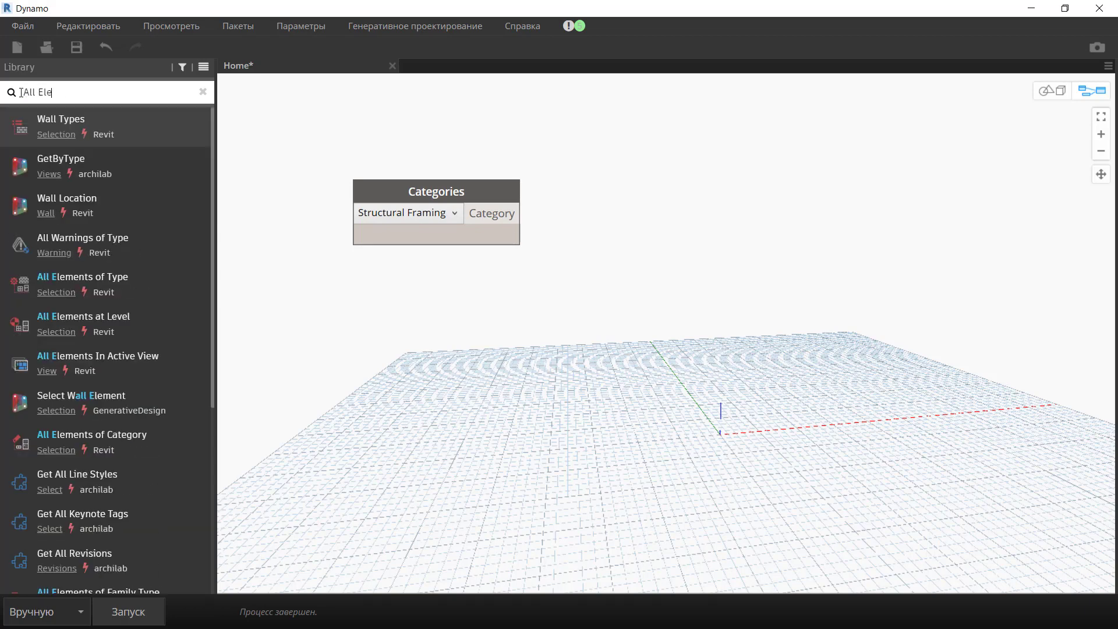
{"action": "left_click", "coordinate": [116, 281]}
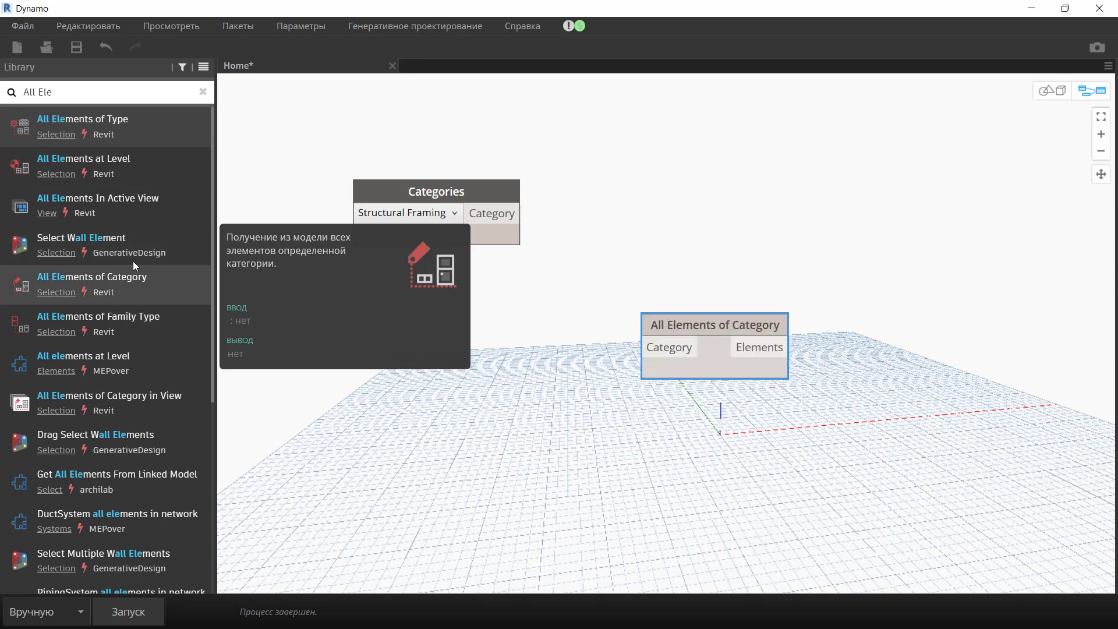
{"action": "left_click_drag", "start_coordinate": [680, 326], "coordinate": [628, 197]}
{"action": "left_click_drag", "start_coordinate": [522, 214], "coordinate": [584, 213]}
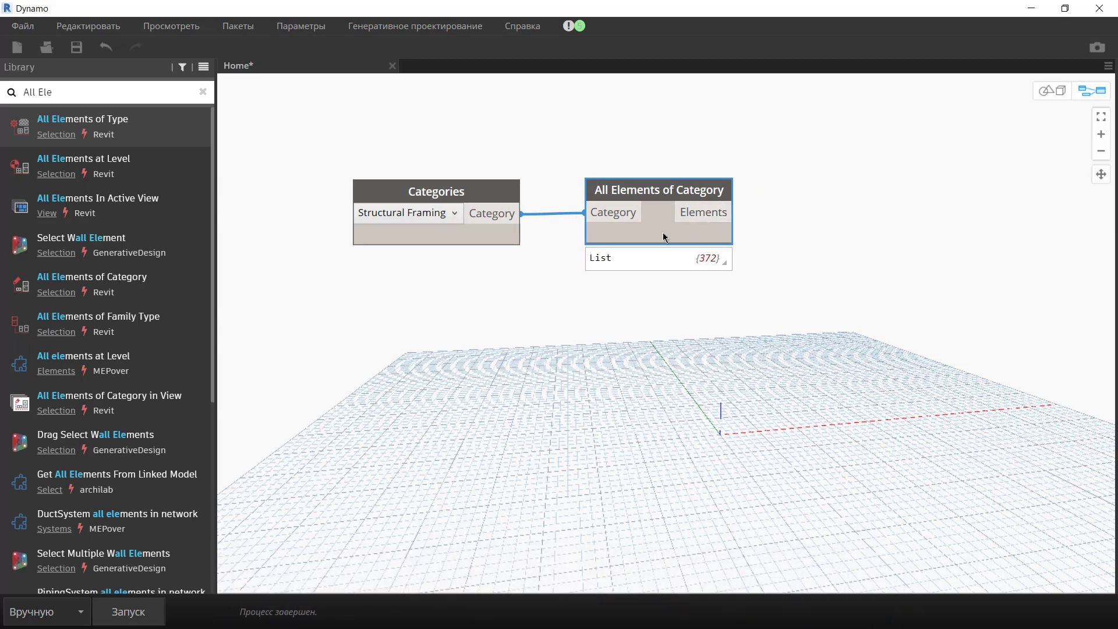
{"action": "left_click_drag", "start_coordinate": [650, 227], "coordinate": [642, 229]}
{"action": "left_click", "coordinate": [455, 196], "text": "shift"}
{"action": "left_click_drag", "start_coordinate": [455, 196], "coordinate": [357, 256]}
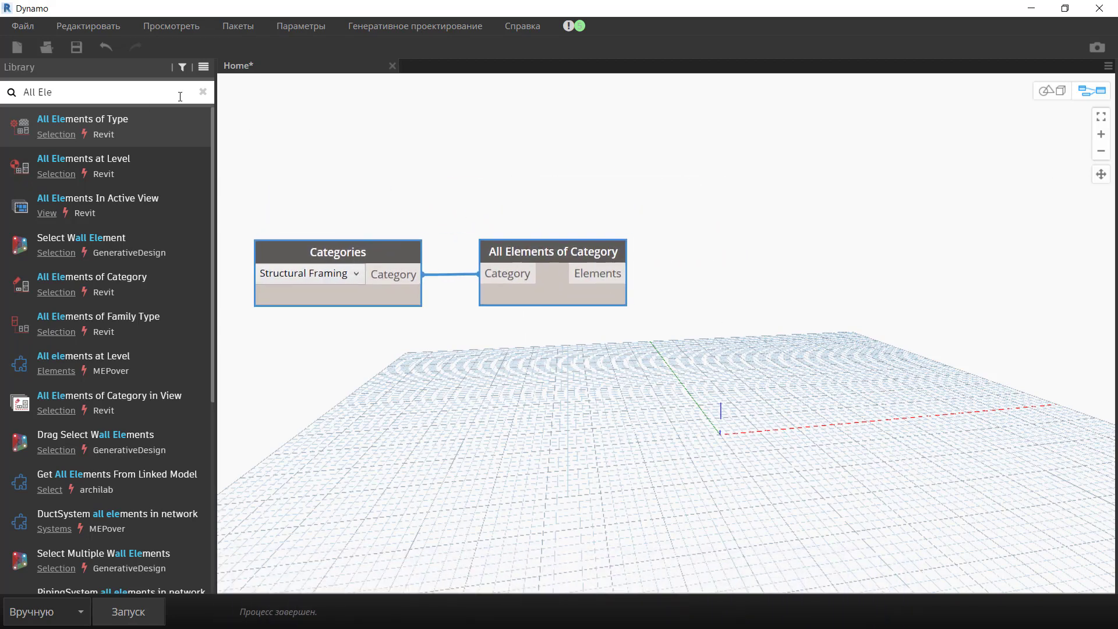
Add an Element.Geometry node fed by the collected framing elements.
{"action": "left_click", "coordinate": [203, 92]}
{"action": "type", "text": "G"}
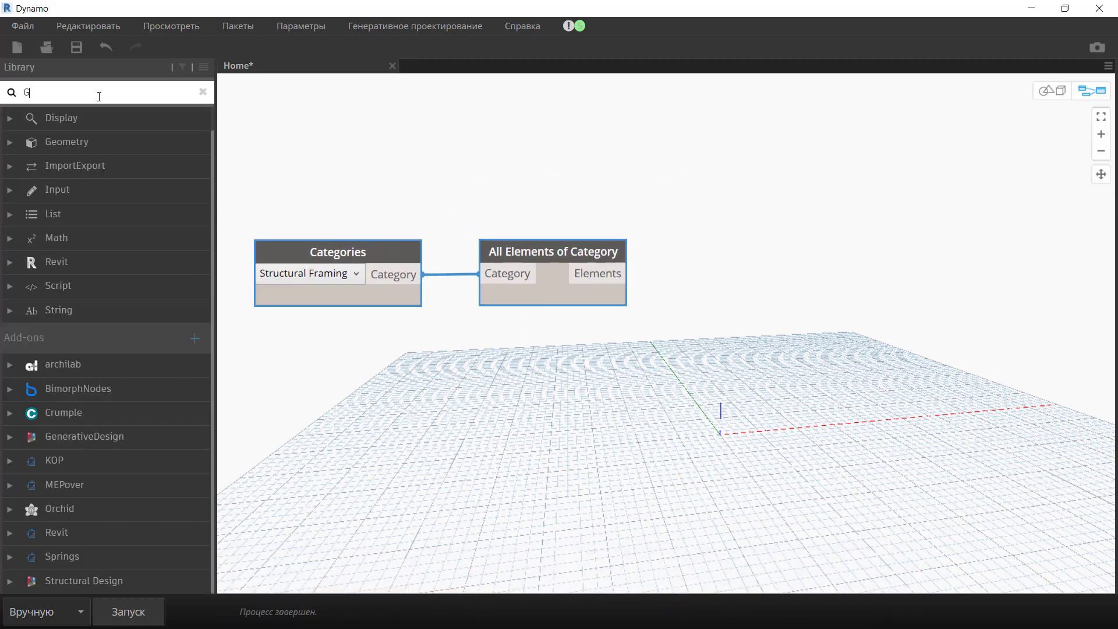
{"action": "type", "text": "eometry"}
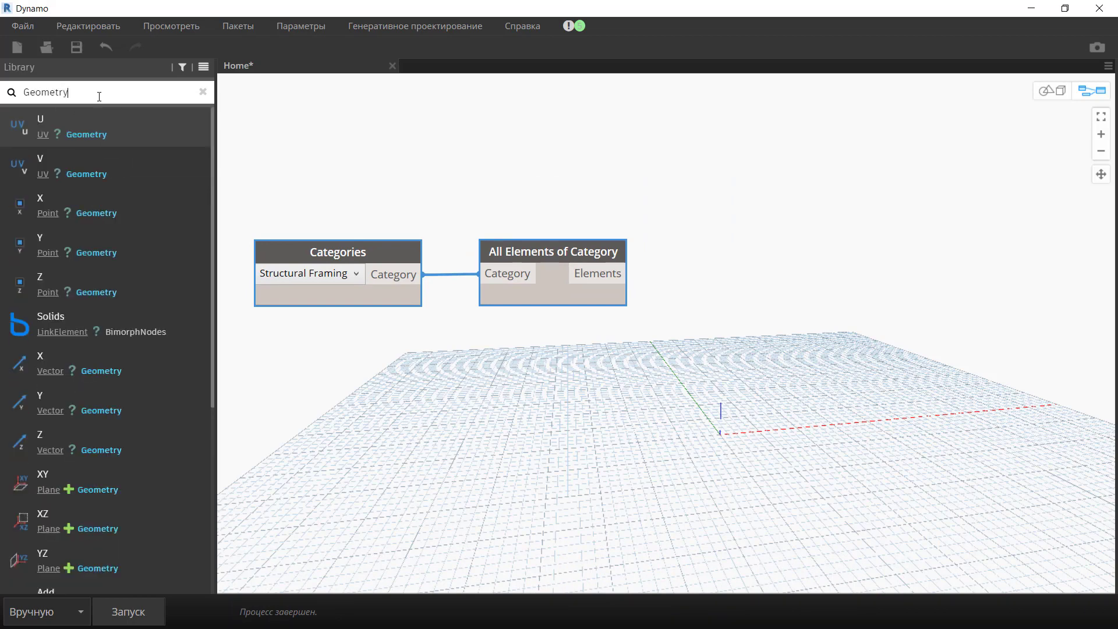
{"action": "scroll", "coordinate": [68, 207], "scroll_direction": "down", "scroll_amount": 1}
{"action": "scroll", "coordinate": [69, 207], "scroll_direction": "down", "scroll_amount": 5}
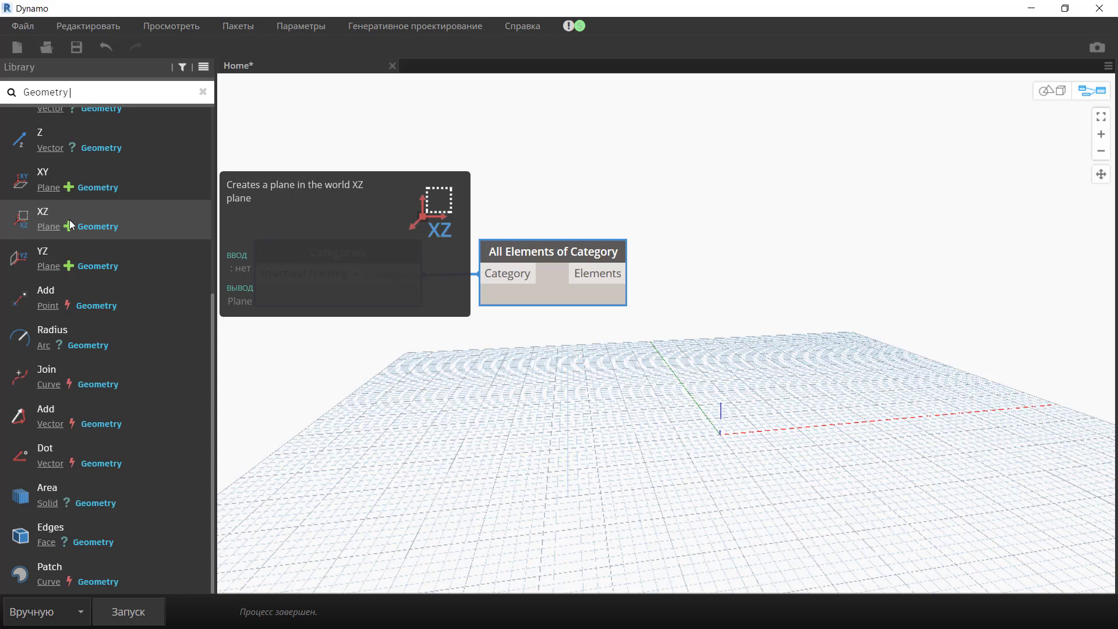
{"action": "type", "text": "Ele"}
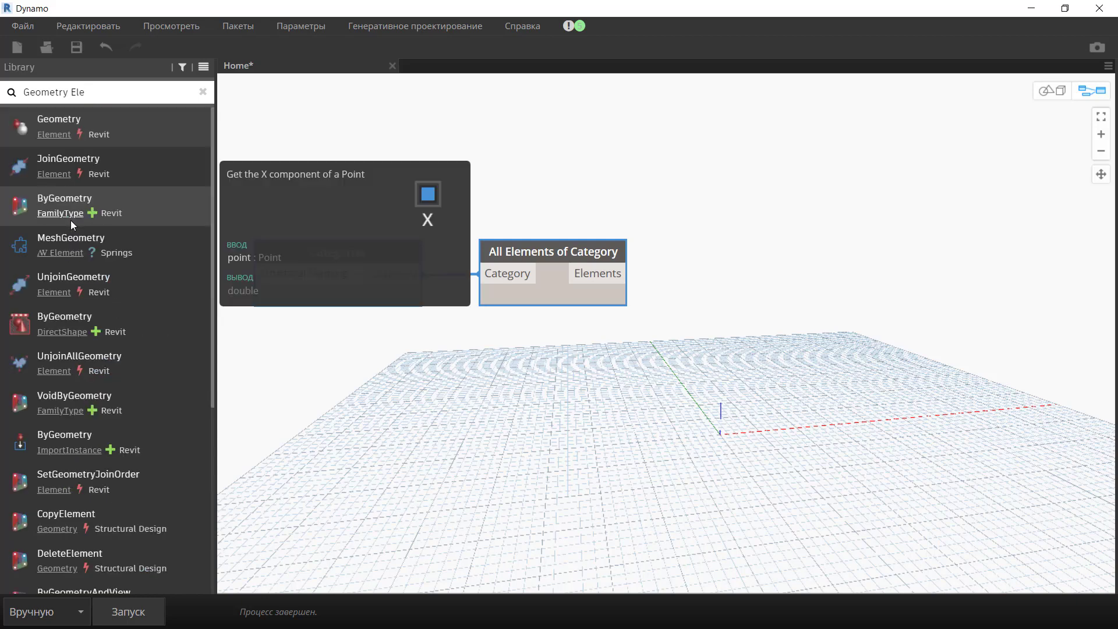
{"action": "mouse_move", "coordinate": [48, 122]}
{"action": "left_mouse_down"}
{"action": "mouse_move", "coordinate": [714, 383]}
{"action": "mouse_move", "coordinate": [780, 330]}
{"action": "left_mouse_up"}
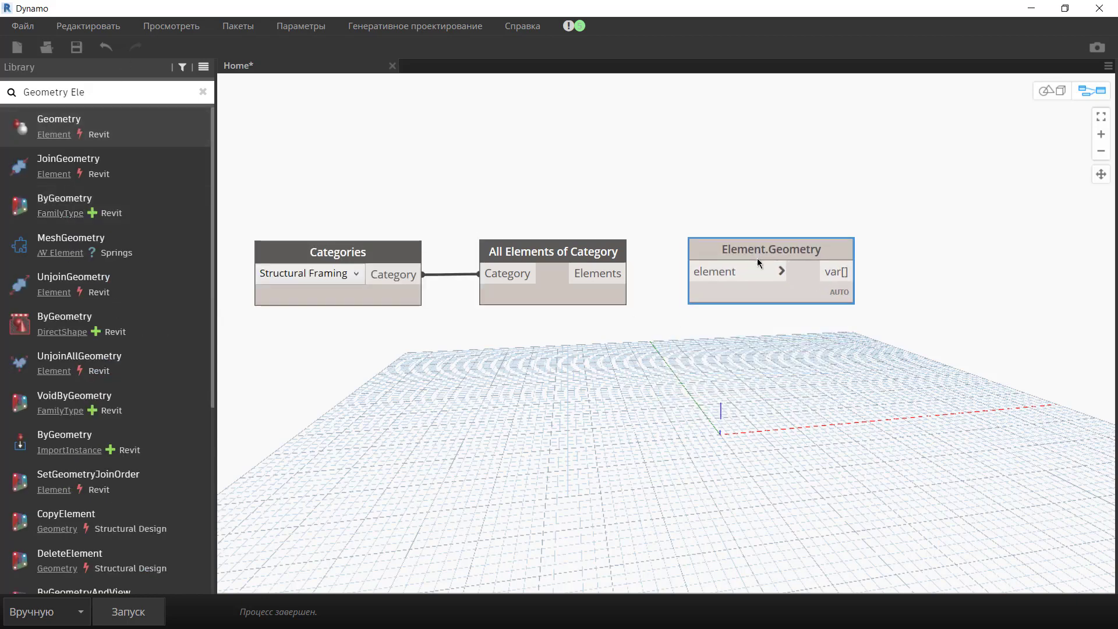
{"action": "left_click_drag", "start_coordinate": [628, 274], "coordinate": [727, 347]}
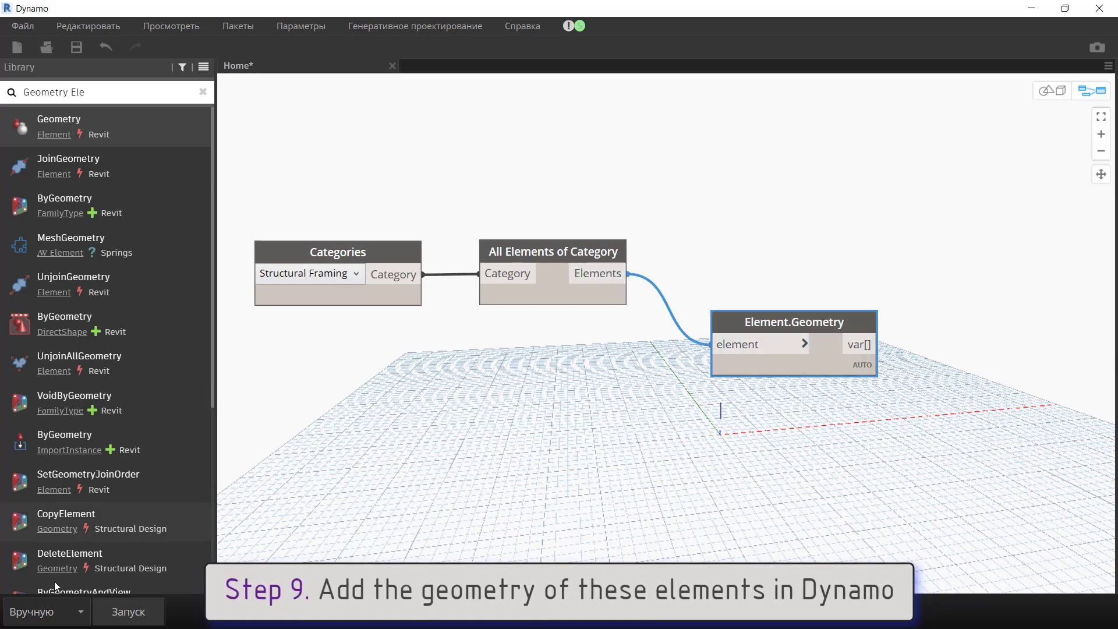
Run the graph and orbit the 3D preview to view the truss geometry.
{"action": "left_click", "coordinate": [119, 618]}
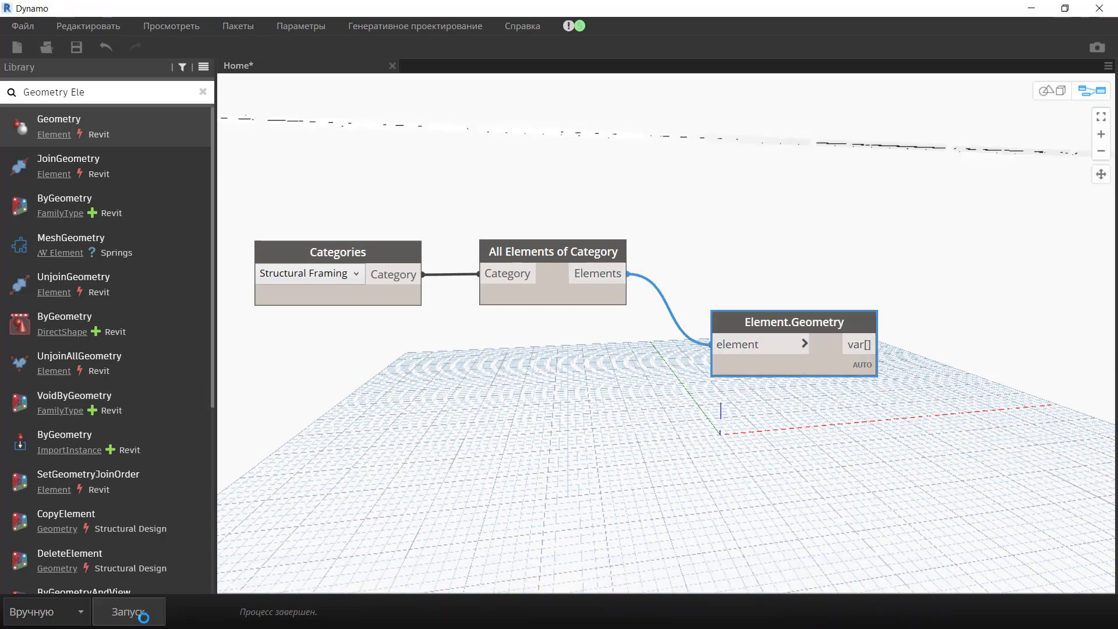
{"action": "key", "text": "ctrl+b"}
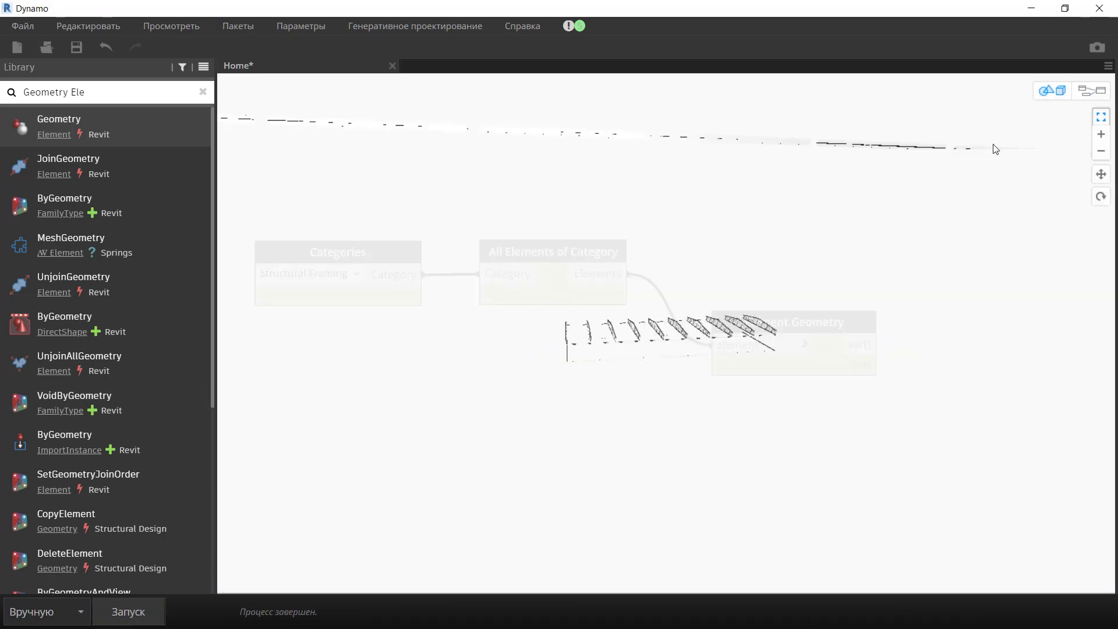
{"action": "mouse_move", "coordinate": [767, 266]}
{"action": "right_mouse_down"}
{"action": "mouse_move", "coordinate": [506, 335]}
{"action": "mouse_move", "coordinate": [487, 372]}
{"action": "mouse_move", "coordinate": [606, 490]}
{"action": "mouse_move", "coordinate": [823, 432]}
{"action": "mouse_move", "coordinate": [632, 425]}
{"action": "mouse_move", "coordinate": [715, 408]}
{"action": "right_mouse_up"}
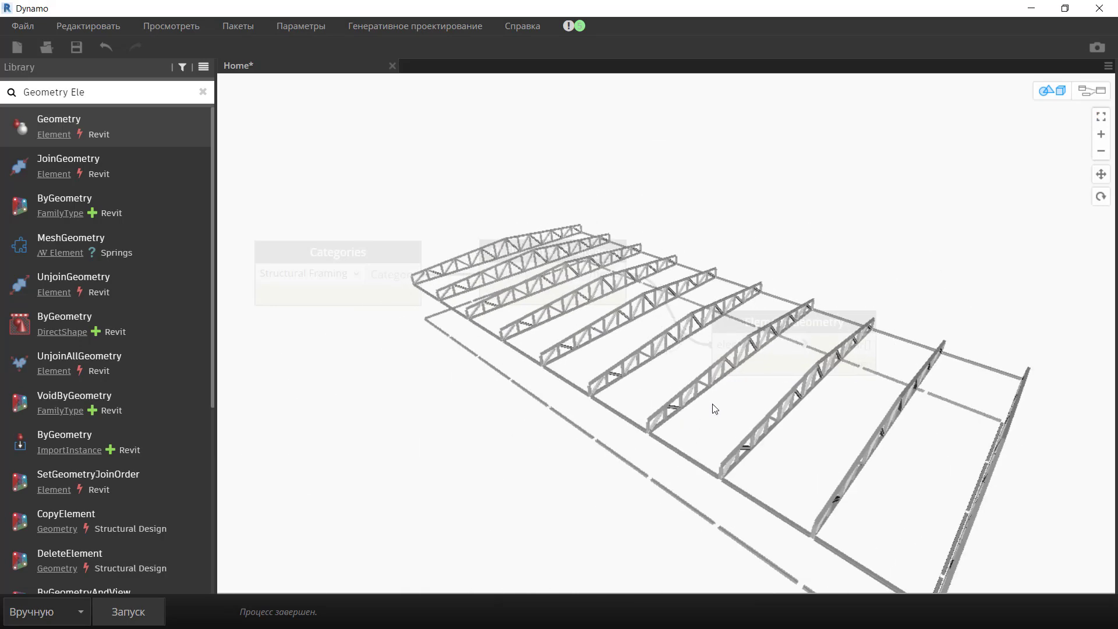
{"action": "left_click", "coordinate": [1084, 97]}
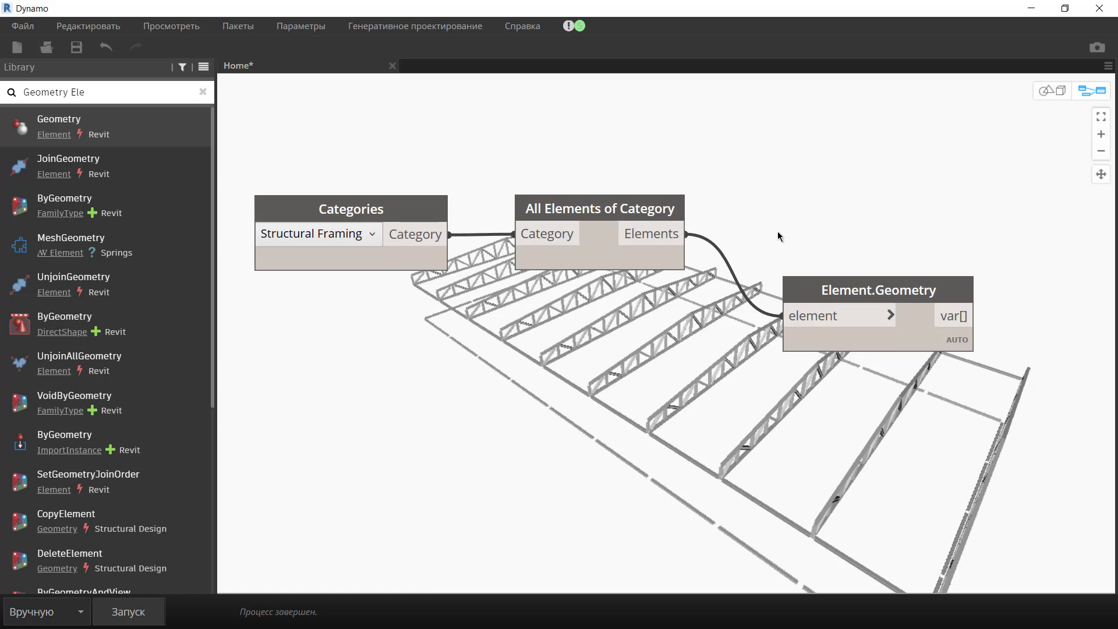
{"action": "left_click", "coordinate": [205, 94]}
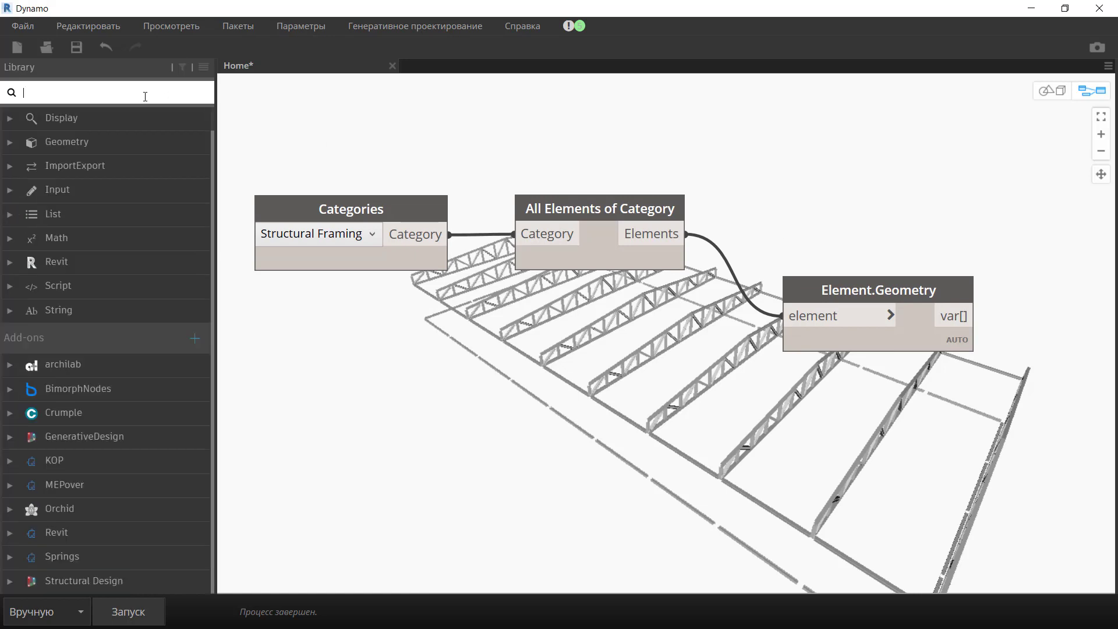
Place a Solid.Volume node and wire Element.Geometry's output into its solid input.
{"action": "type", "text": "Solid.Volu"}
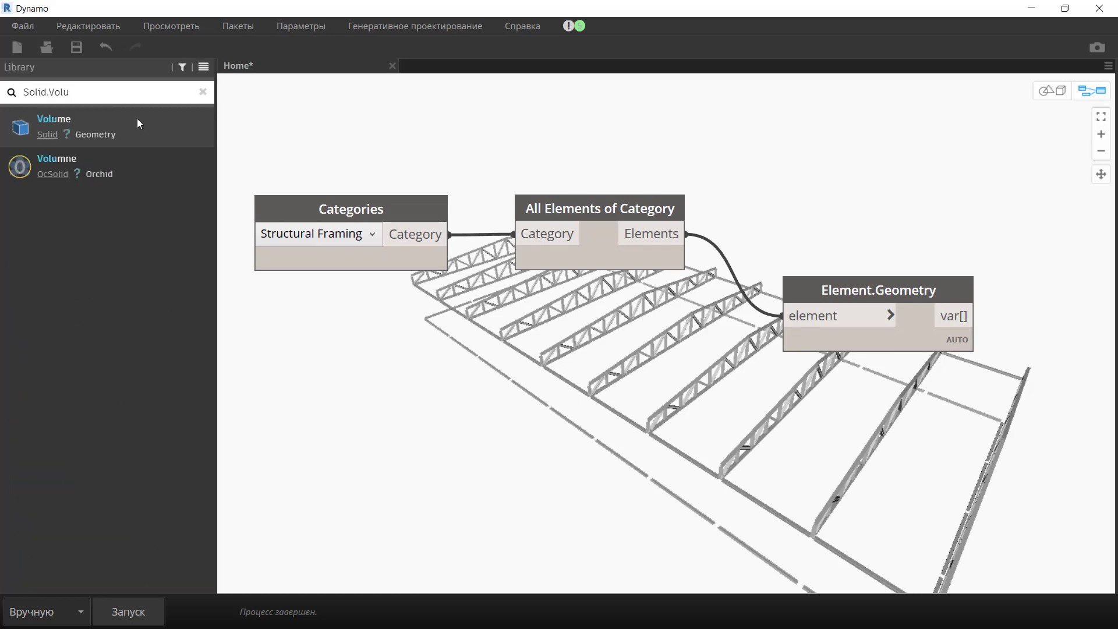
{"action": "left_click", "coordinate": [92, 118]}
{"action": "left_click_drag", "start_coordinate": [726, 360], "coordinate": [1050, 298]}
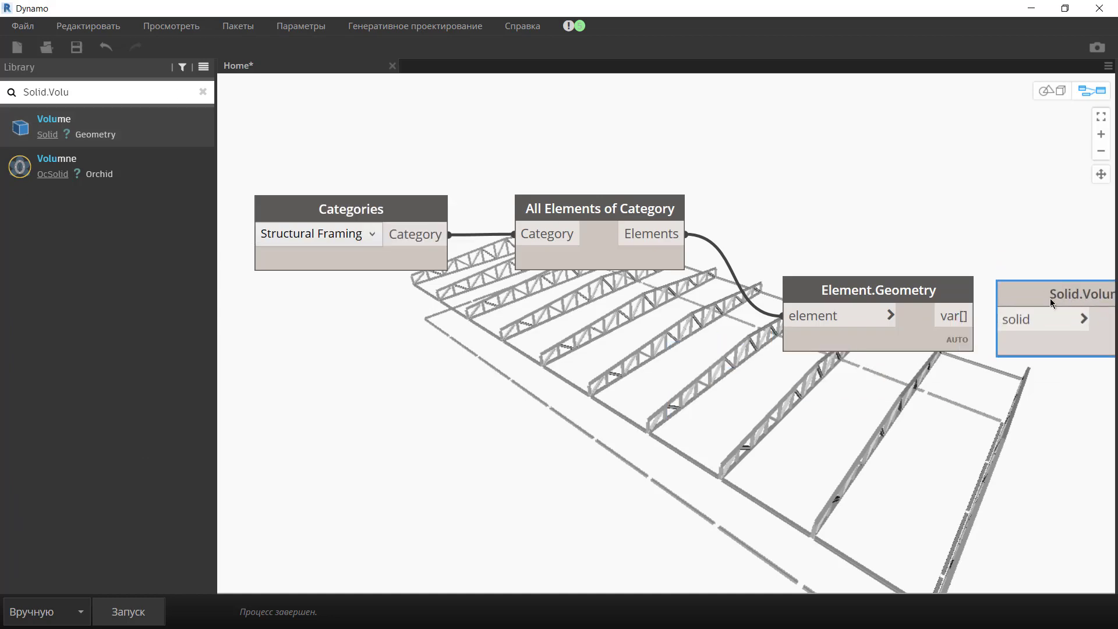
{"action": "right_click", "coordinate": [937, 368]}
{"action": "middle_click_drag", "start_coordinate": [937, 368], "coordinate": [647, 390]}
{"action": "left_click_drag", "start_coordinate": [771, 311], "coordinate": [789, 311]}
{"action": "left_click_drag", "start_coordinate": [682, 337], "coordinate": [727, 337]}
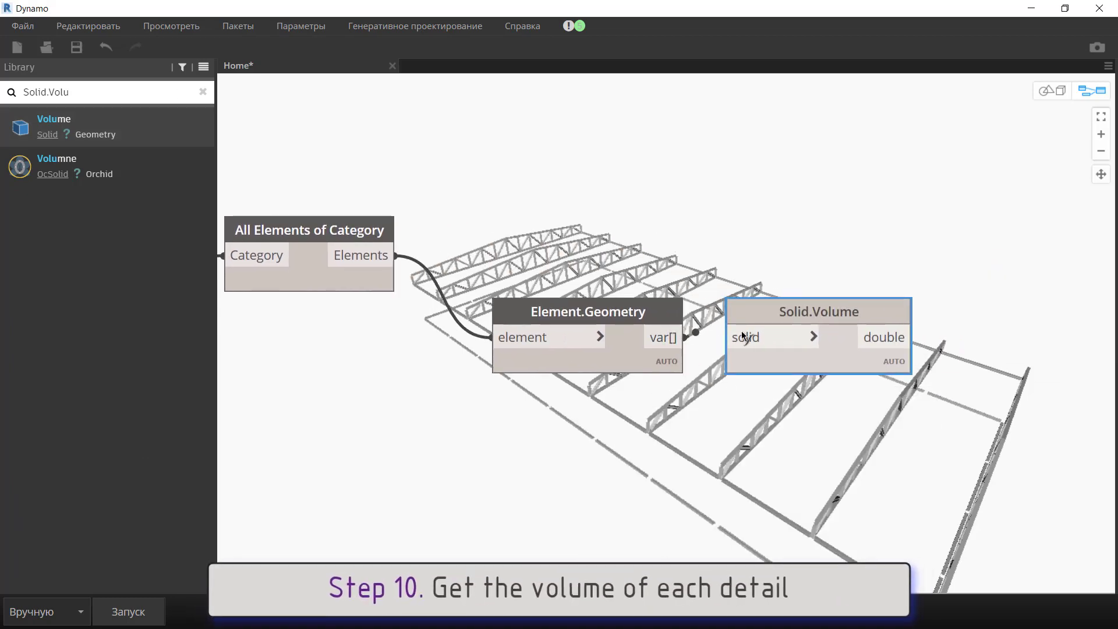
{"action": "left_click_drag", "start_coordinate": [910, 319], "coordinate": [943, 318]}
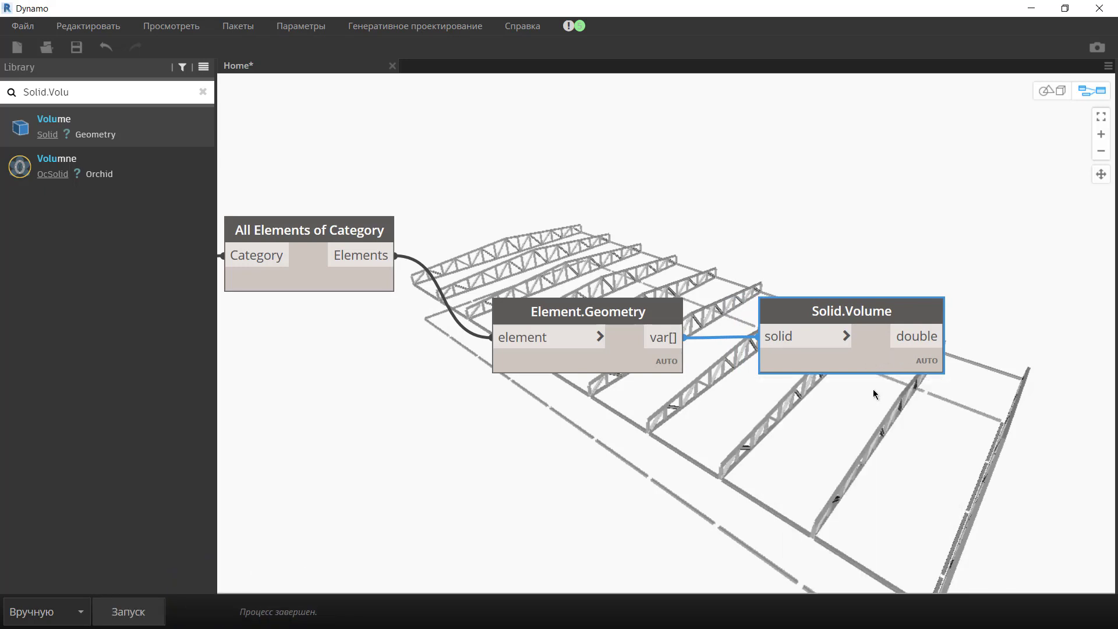
{"action": "middle_click_drag", "start_coordinate": [889, 319], "coordinate": [698, 294]}
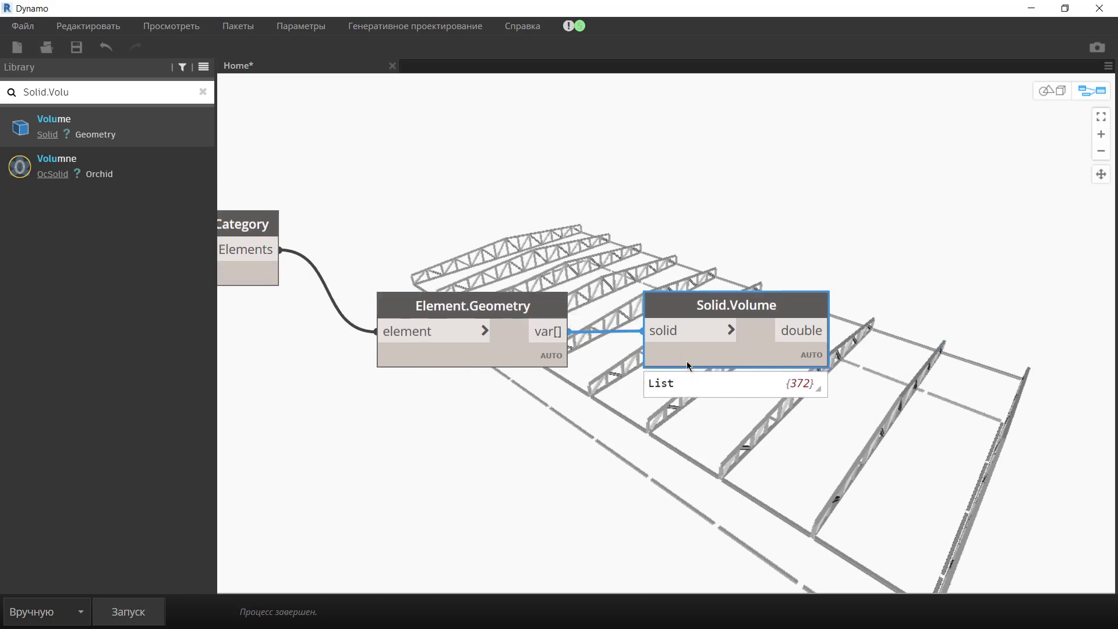
{"action": "left_click", "coordinate": [698, 295]}
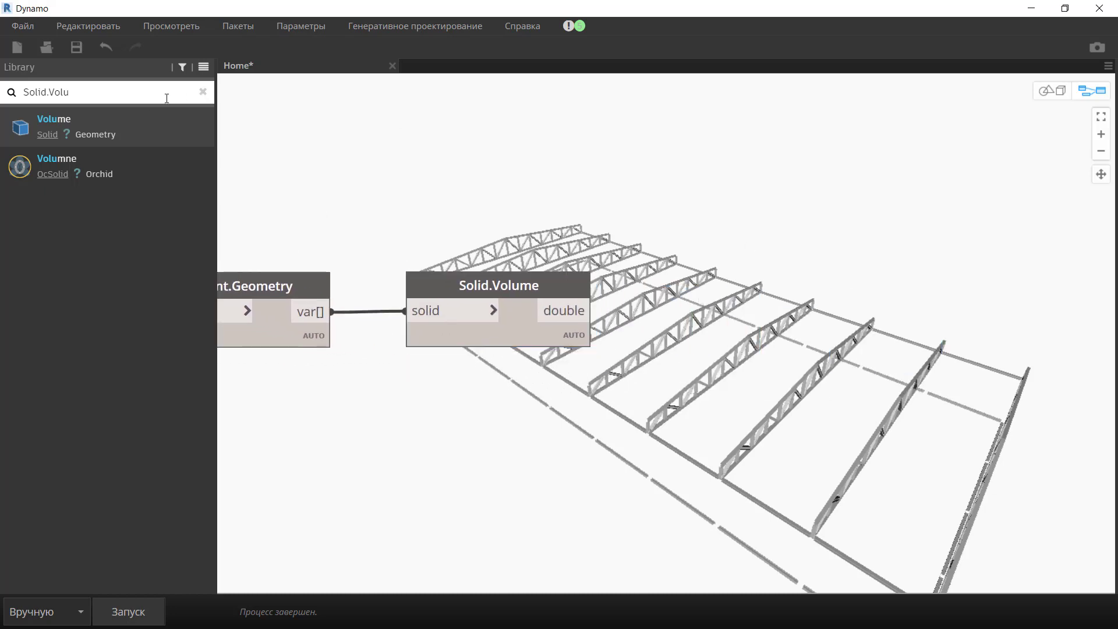
{"action": "key", "text": "ctrl+a"}
{"action": "type", "text": "code"}
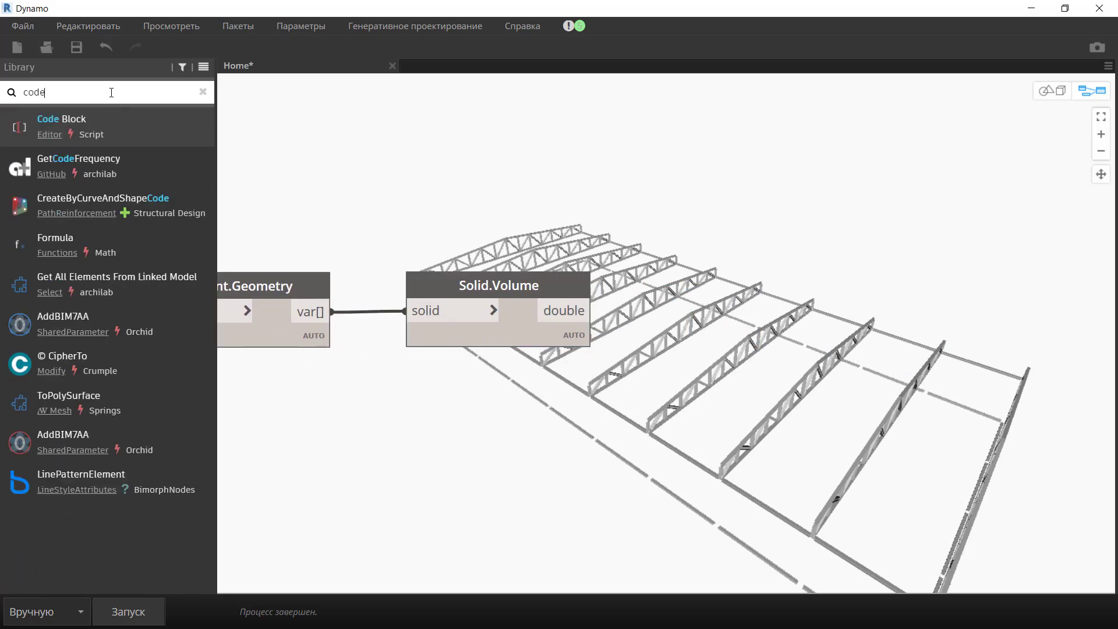
{"action": "key", "text": "Return"}
{"action": "left_click_drag", "start_coordinate": [739, 400], "coordinate": [719, 313]}
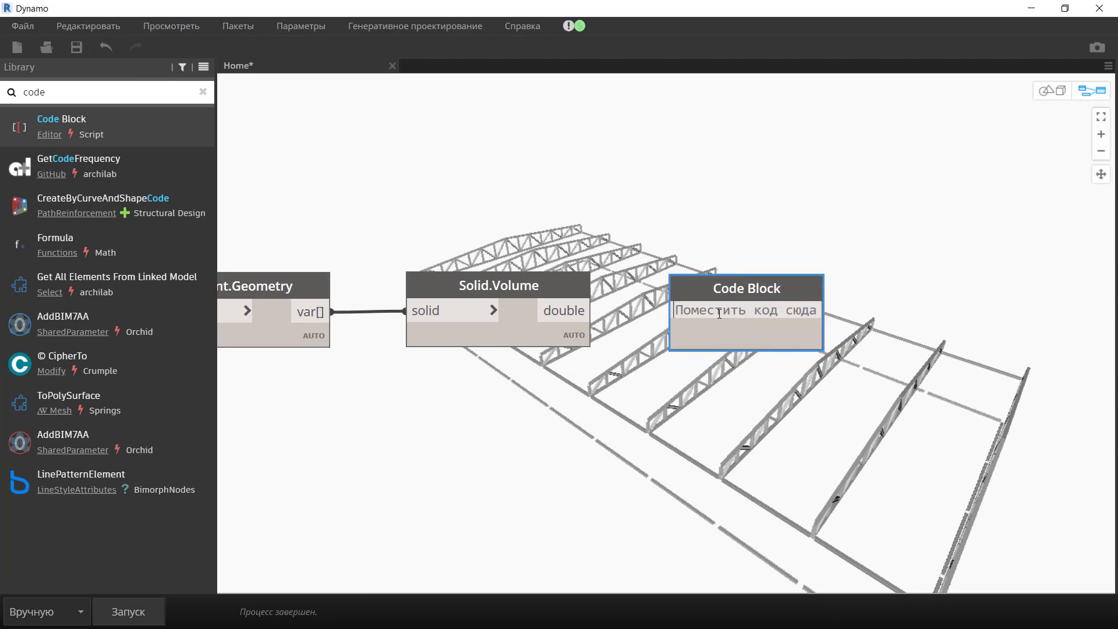
{"action": "type", "text": "m"}
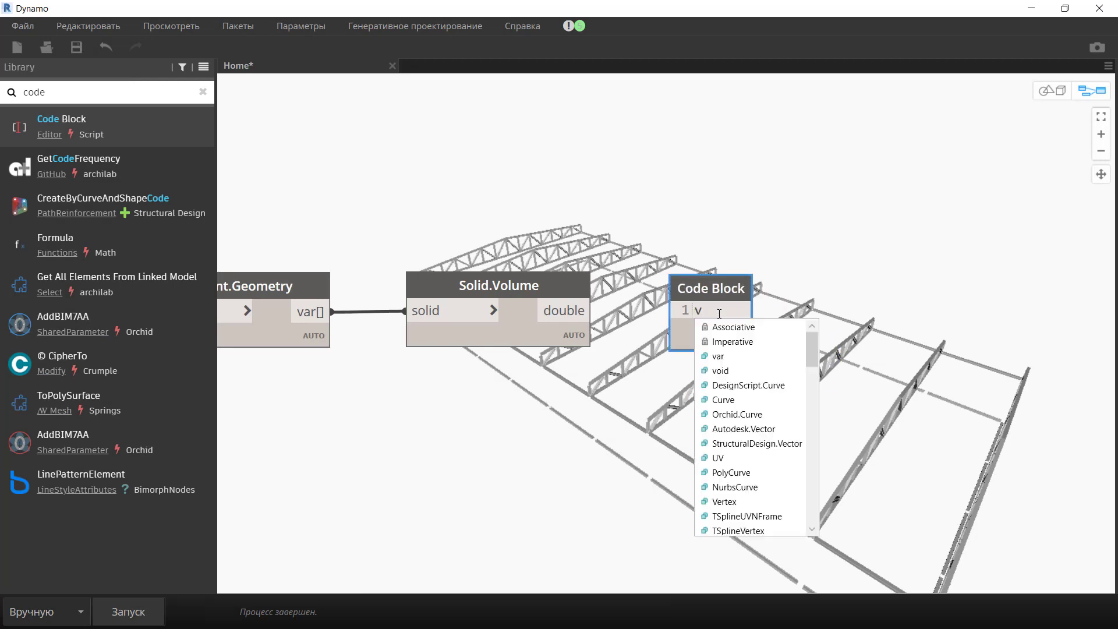
{"action": "type", "text": "3/100"}
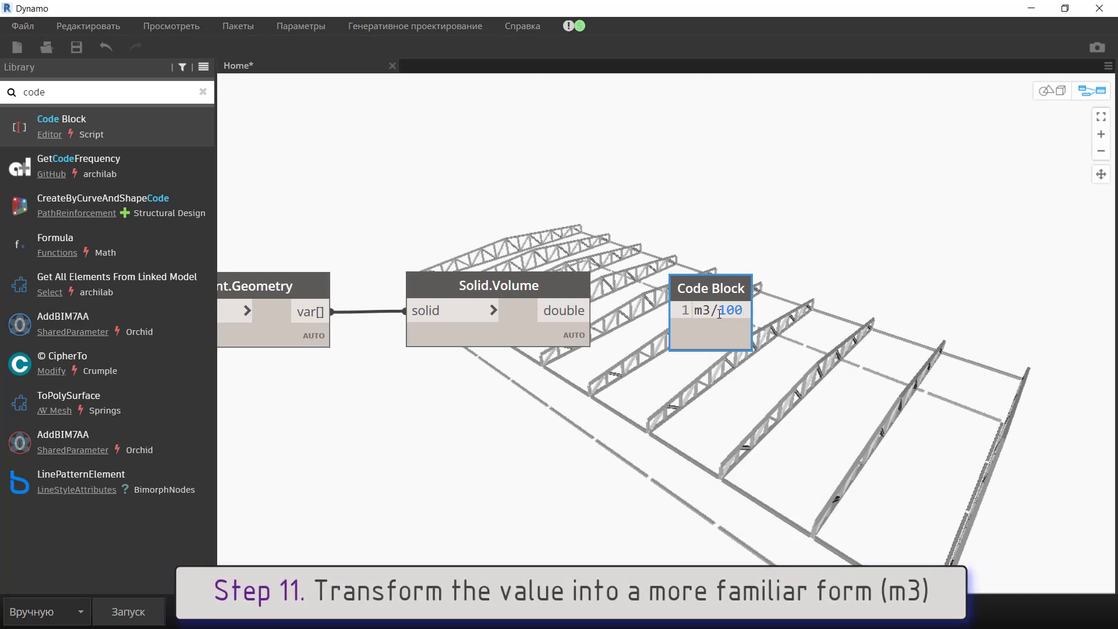
{"action": "key", "text": "BackSpace"}
{"action": "key", "text": "BackSpace"}
{"action": "key", "text": "BackSpace"}
{"action": "type", "text": "100"}
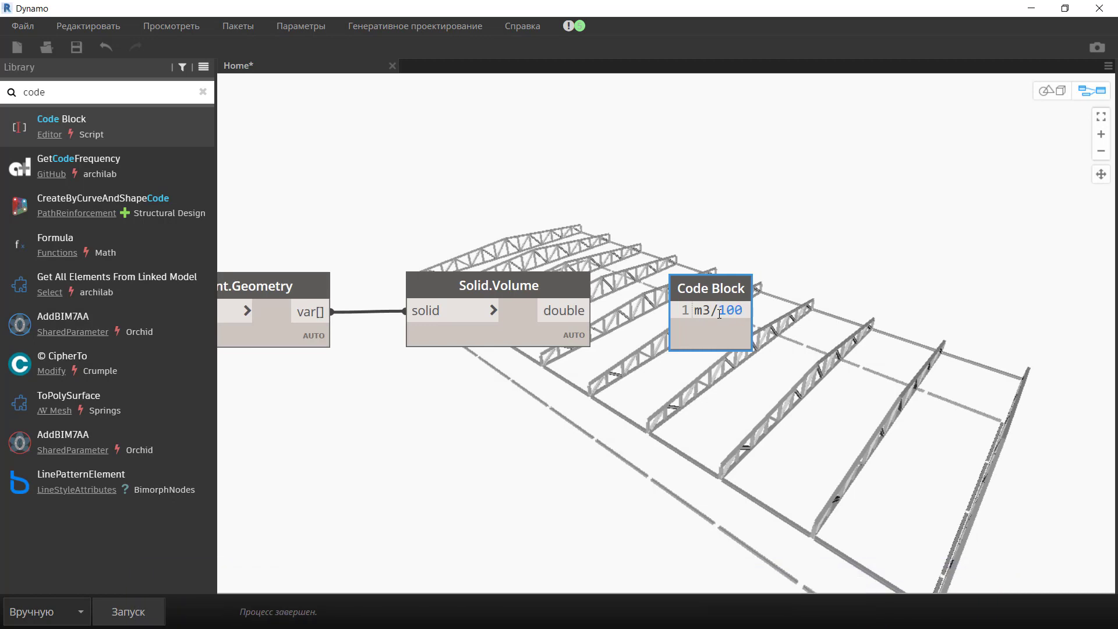
{"action": "type", "text": "0"}
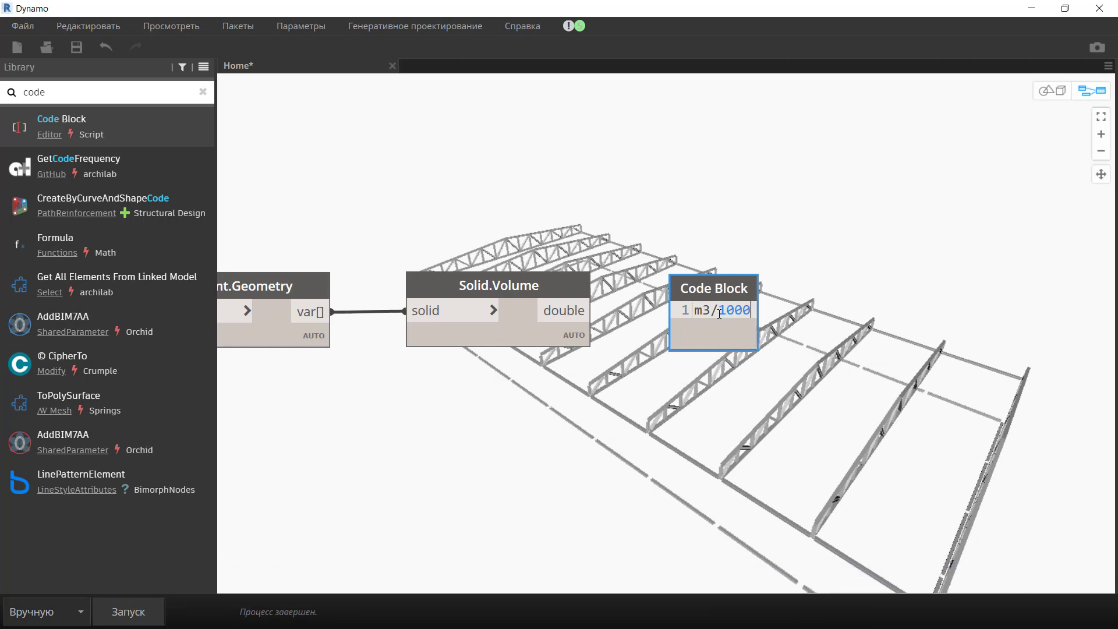
{"action": "type", "text": "000000"}
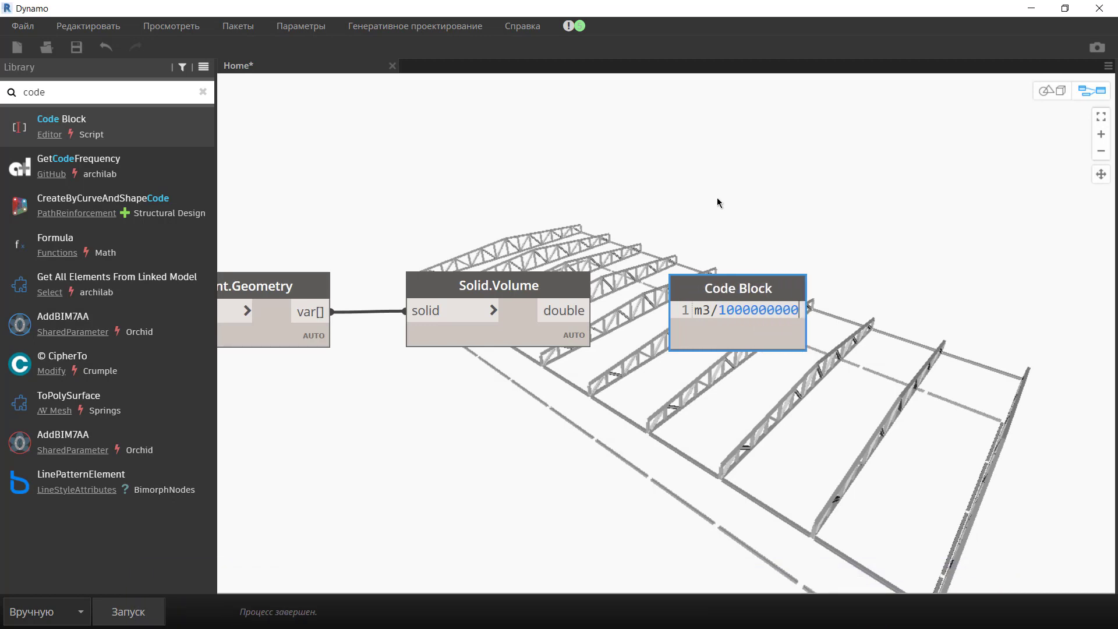
{"action": "left_click", "coordinate": [717, 202]}
Wire Solid.Volume into m3 and run, giving volumes of about 0.0223 m³.
{"action": "left_click_drag", "start_coordinate": [592, 311], "coordinate": [670, 310]}
{"action": "left_click", "coordinate": [146, 611]}
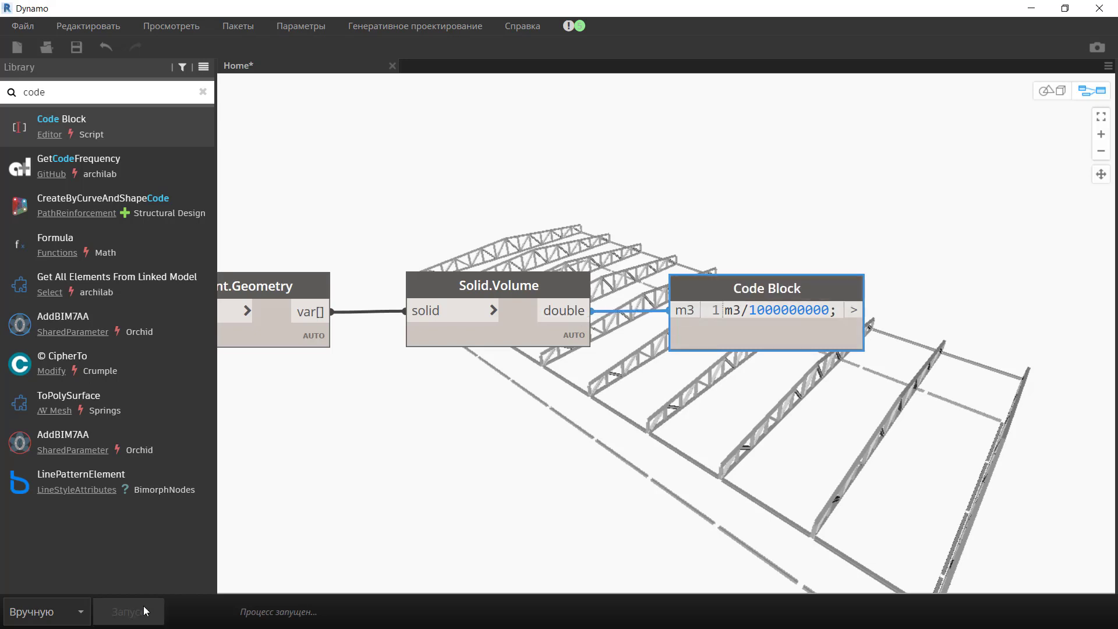
{"action": "left_click", "coordinate": [925, 351]}
{"action": "left_click", "coordinate": [850, 359]}
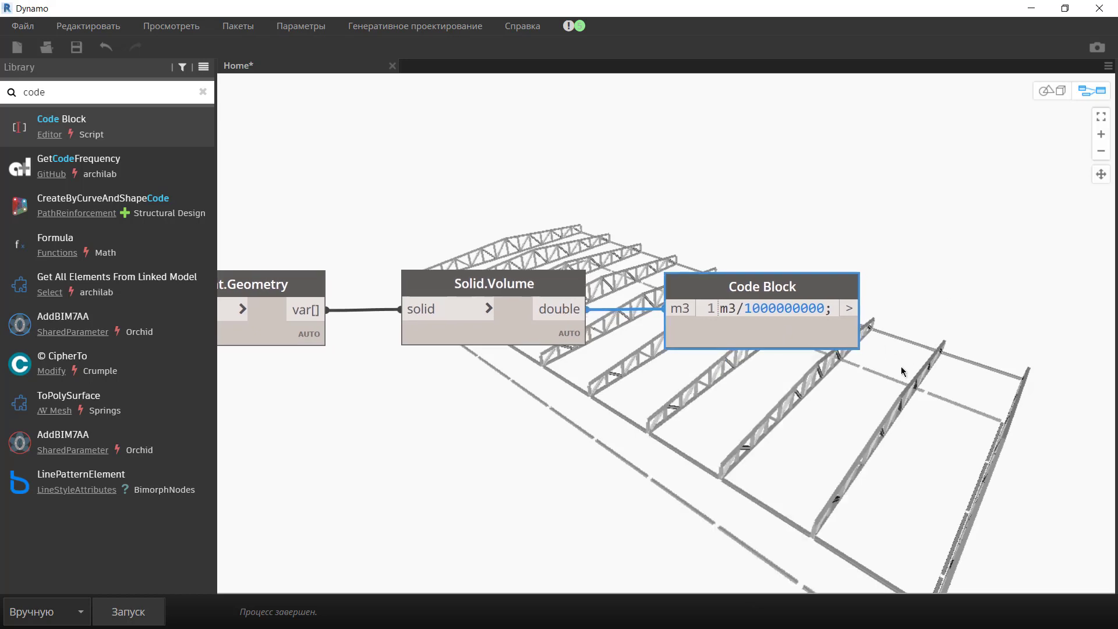
{"action": "middle_click_drag", "start_coordinate": [900, 366], "coordinate": [525, 304]}
Add a Maths.Round(num/step)*step Code Block taking the cubic-metre volumes as num.
{"action": "middle_click_drag", "start_coordinate": [642, 314], "coordinate": [616, 254]}
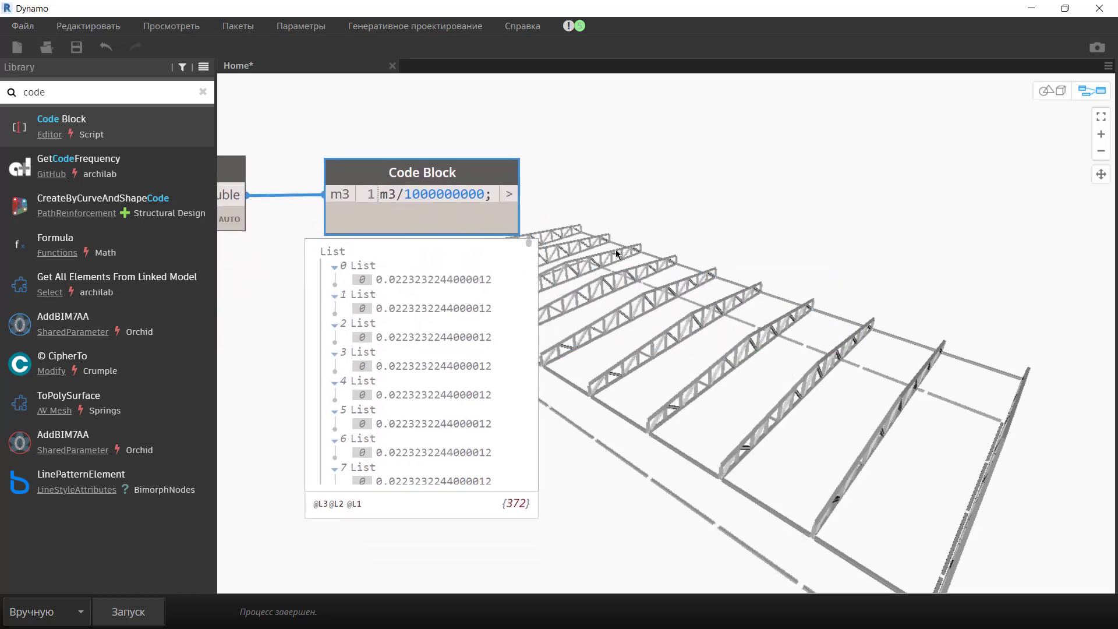
{"action": "left_click", "coordinate": [157, 128]}
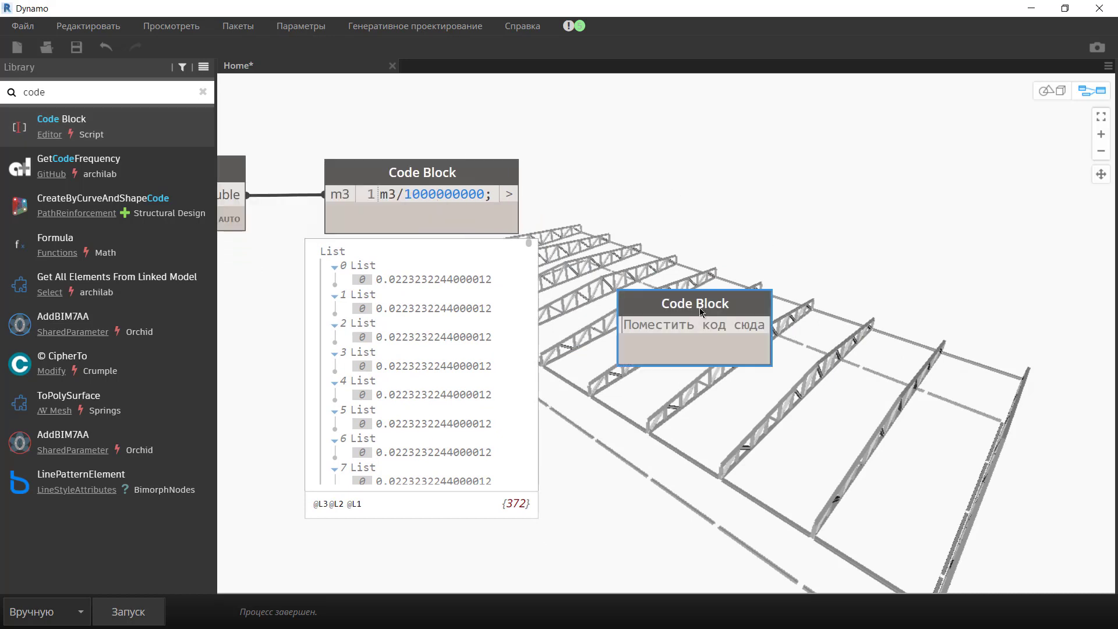
{"action": "left_click_drag", "start_coordinate": [693, 295], "coordinate": [694, 184]}
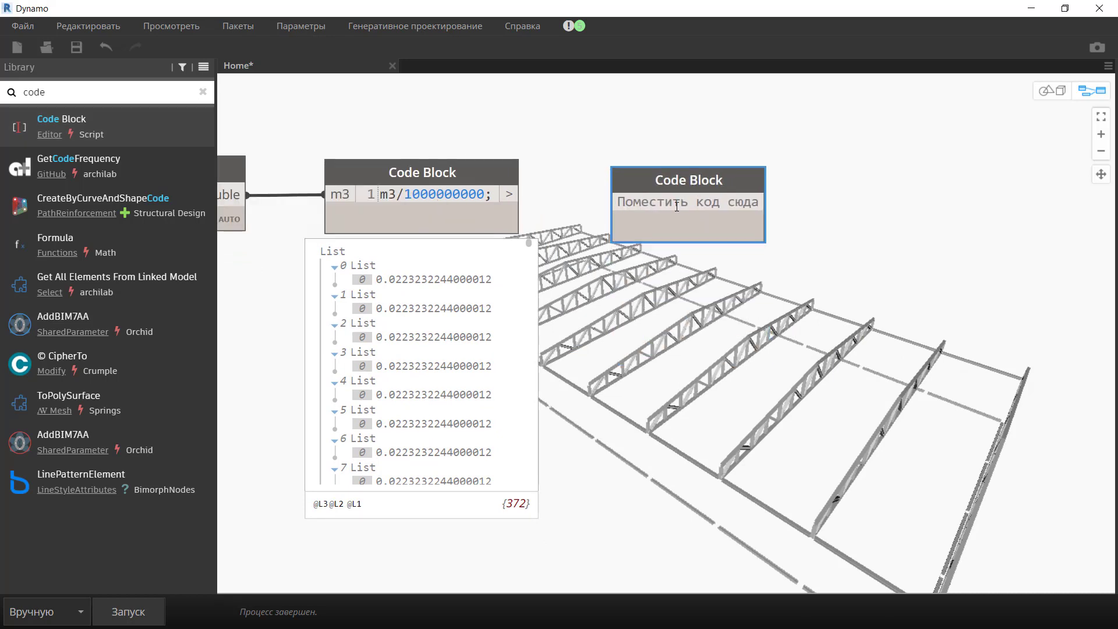
{"action": "type", "text": "M"}
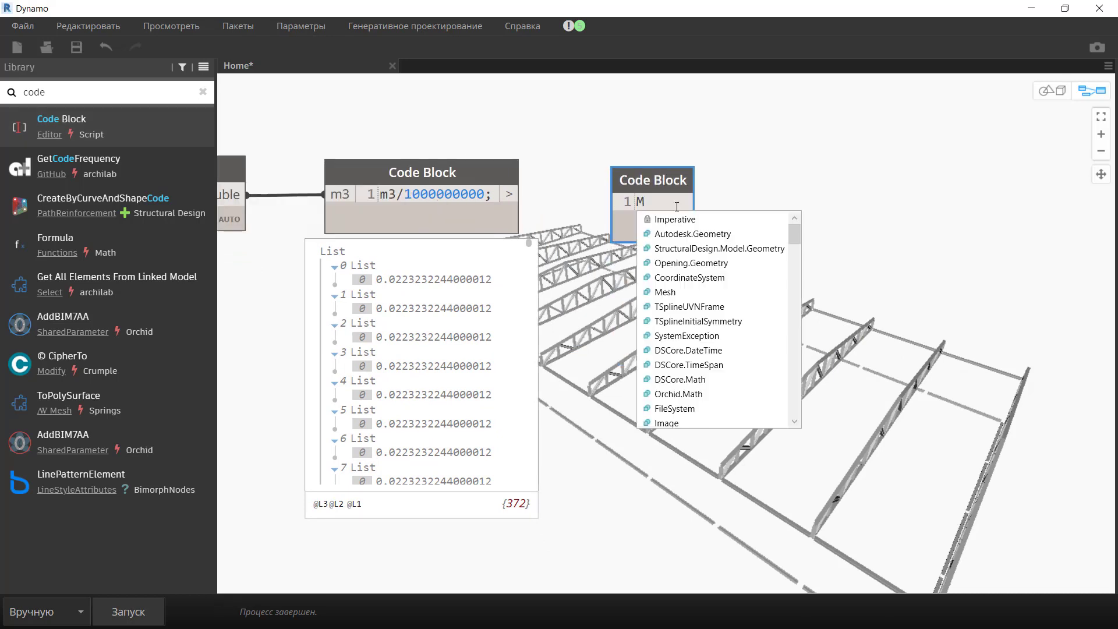
{"action": "type", "text": "aths."}
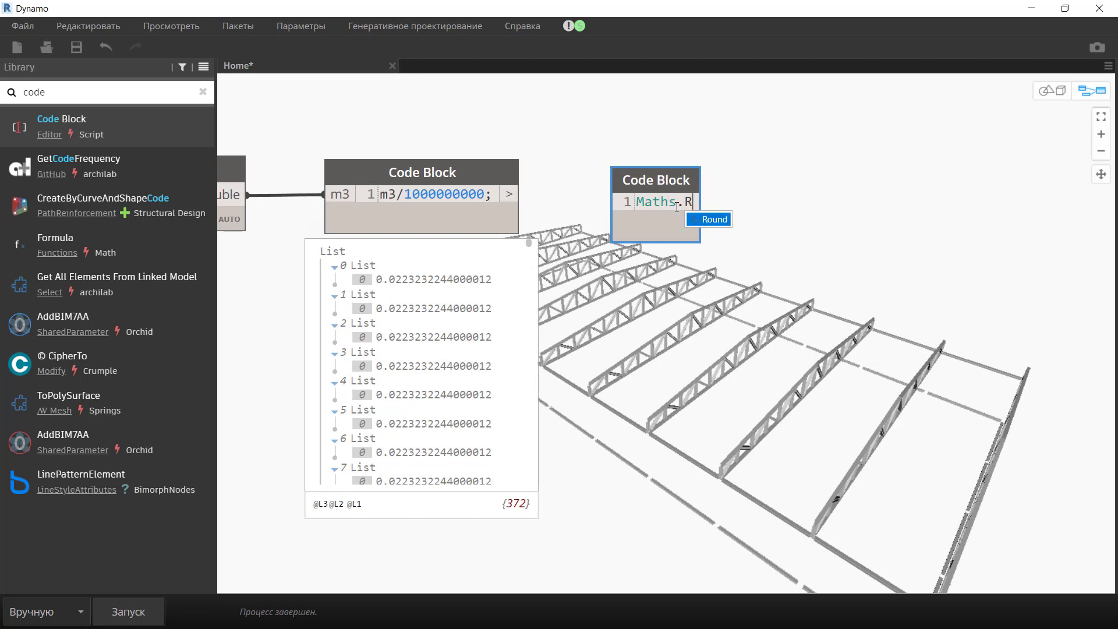
{"action": "type", "text": "Round(num"}
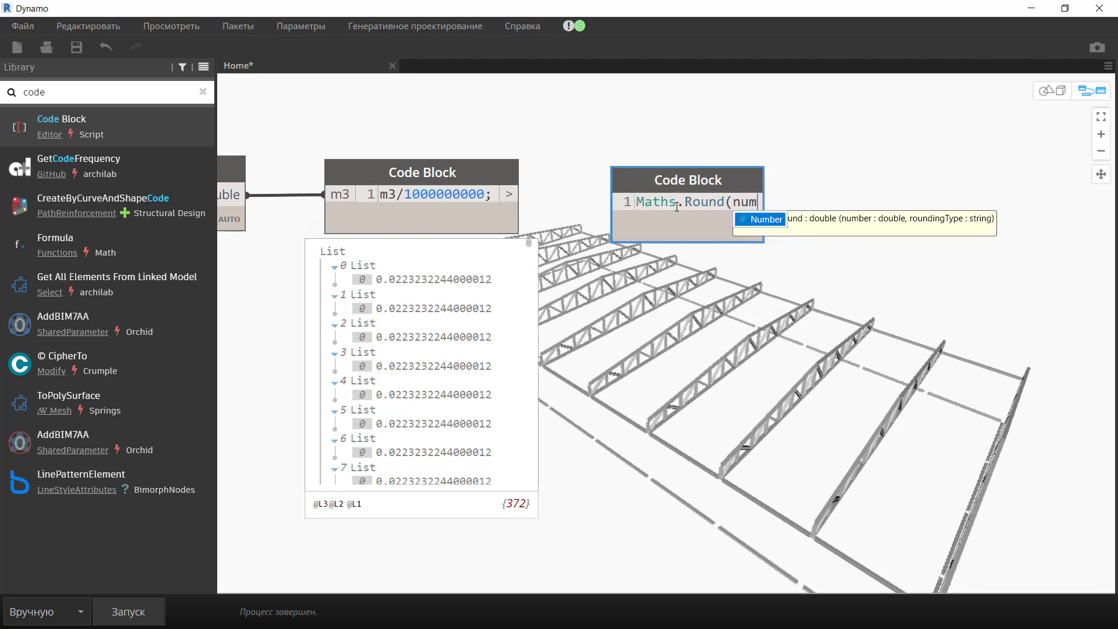
{"action": "type", "text": "/step"}
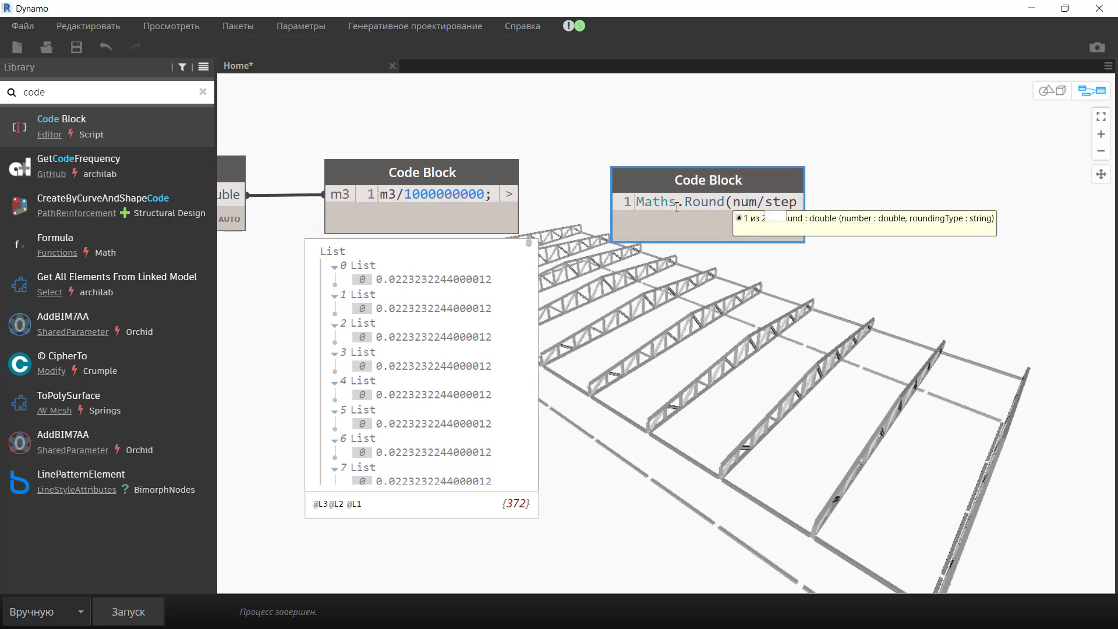
{"action": "type", "text": ")*step"}
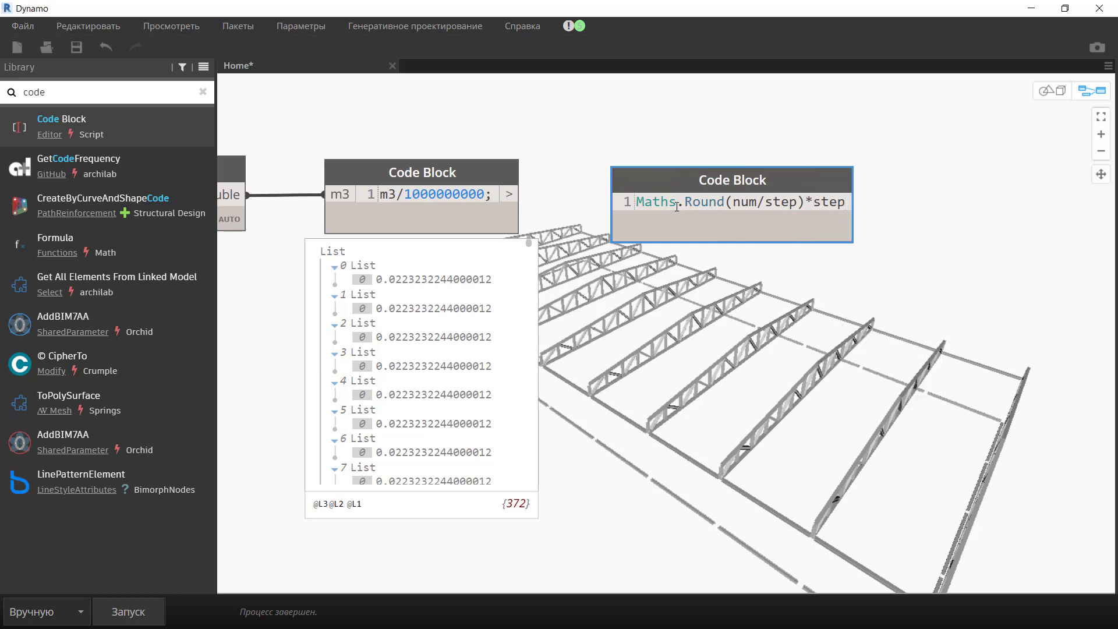
{"action": "left_click", "coordinate": [582, 146]}
{"action": "mouse_move", "coordinate": [521, 194]}
{"action": "left_mouse_down"}
{"action": "mouse_move", "coordinate": [586, 212]}
{"action": "mouse_move", "coordinate": [707, 182]}
{"action": "left_mouse_up"}
Feed a 0.001 step value to get 0.022, then open Solid.Volume's list-level options.
{"action": "double_click", "coordinate": [607, 230]}
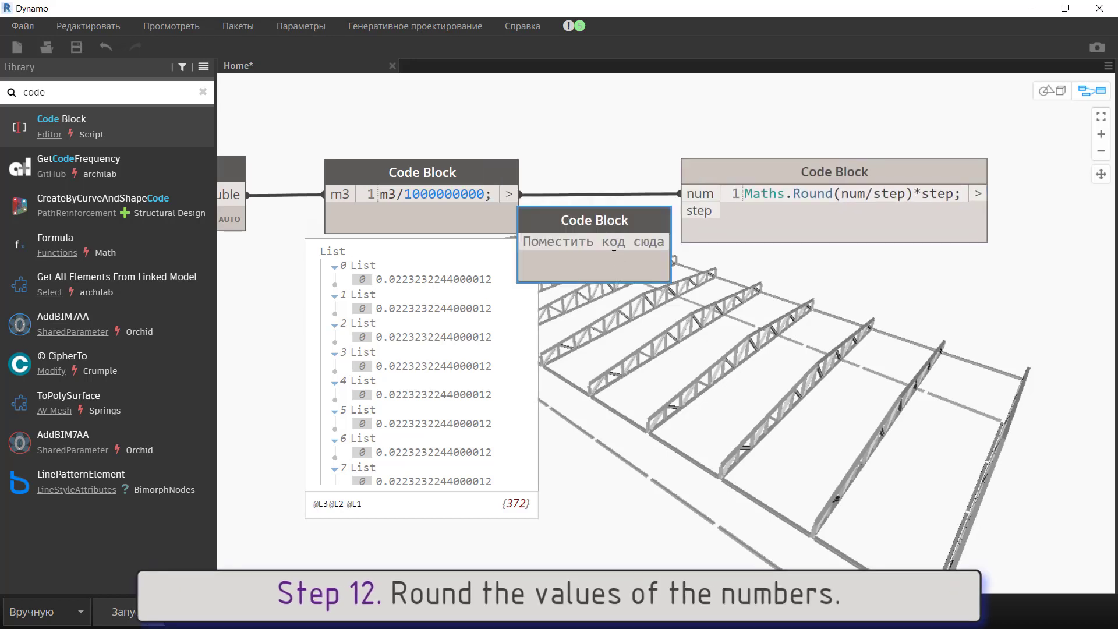
{"action": "type", "text": "0.001"}
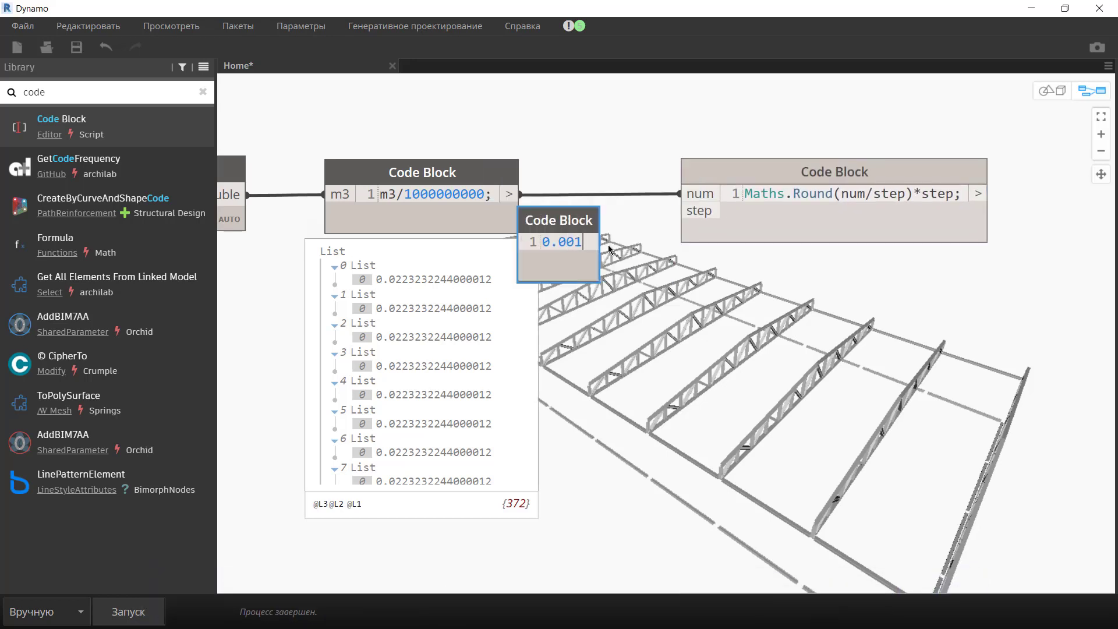
{"action": "left_click", "coordinate": [609, 249]}
{"action": "left_click_drag", "start_coordinate": [586, 220], "coordinate": [682, 211]}
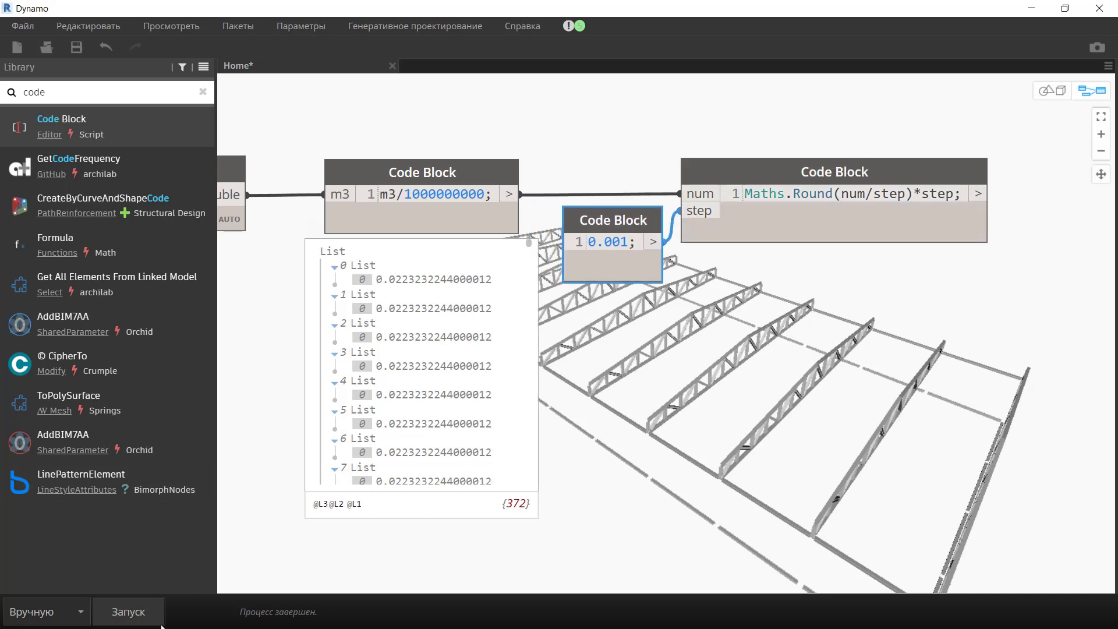
{"action": "left_click", "coordinate": [966, 262]}
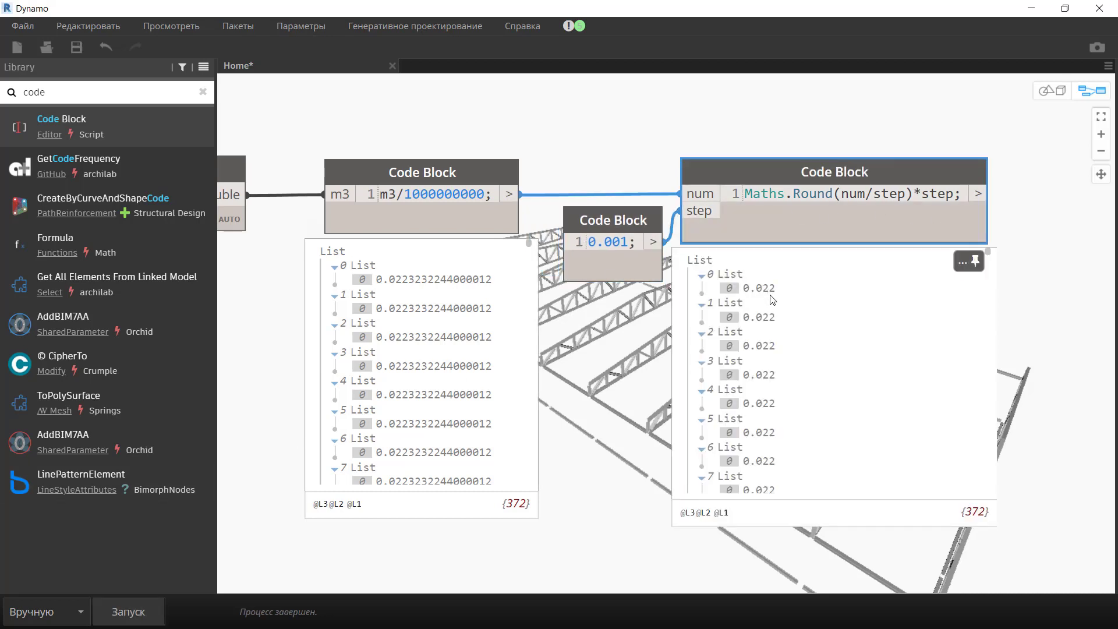
{"action": "left_click", "coordinate": [357, 198]}
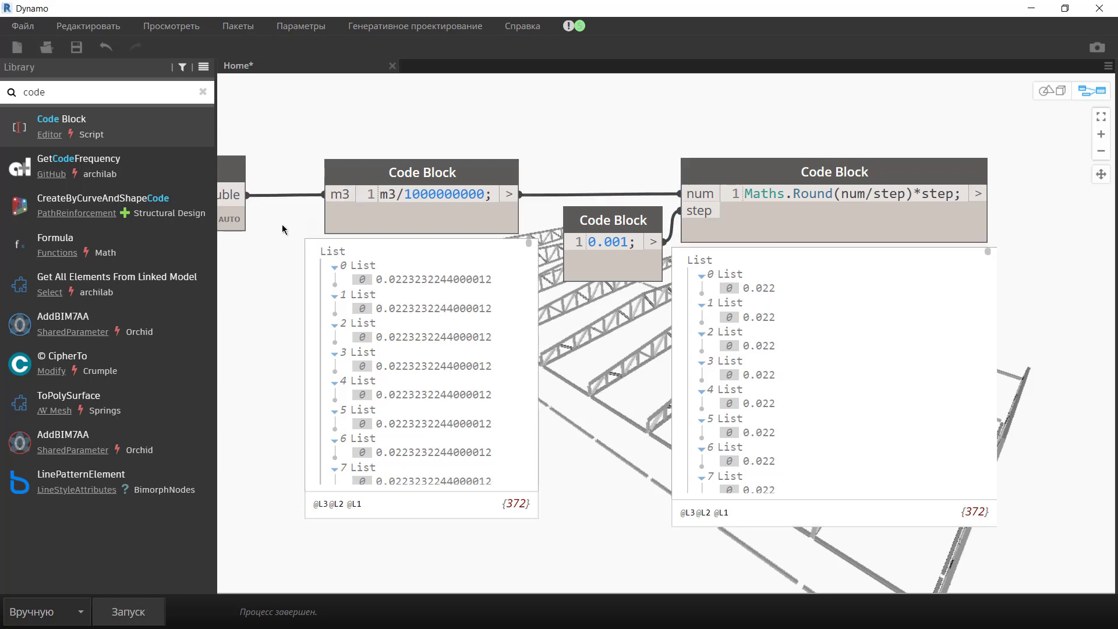
{"action": "middle_click_drag", "start_coordinate": [282, 225], "coordinate": [362, 179]}
{"action": "left_click", "coordinate": [241, 181]}
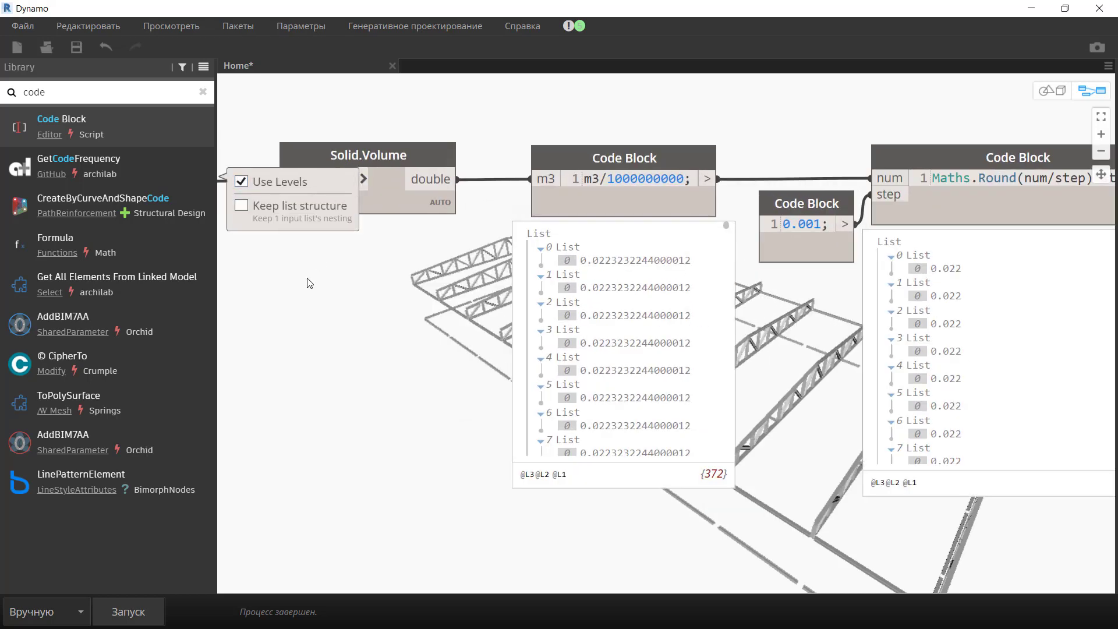
{"action": "left_click", "coordinate": [353, 182]}
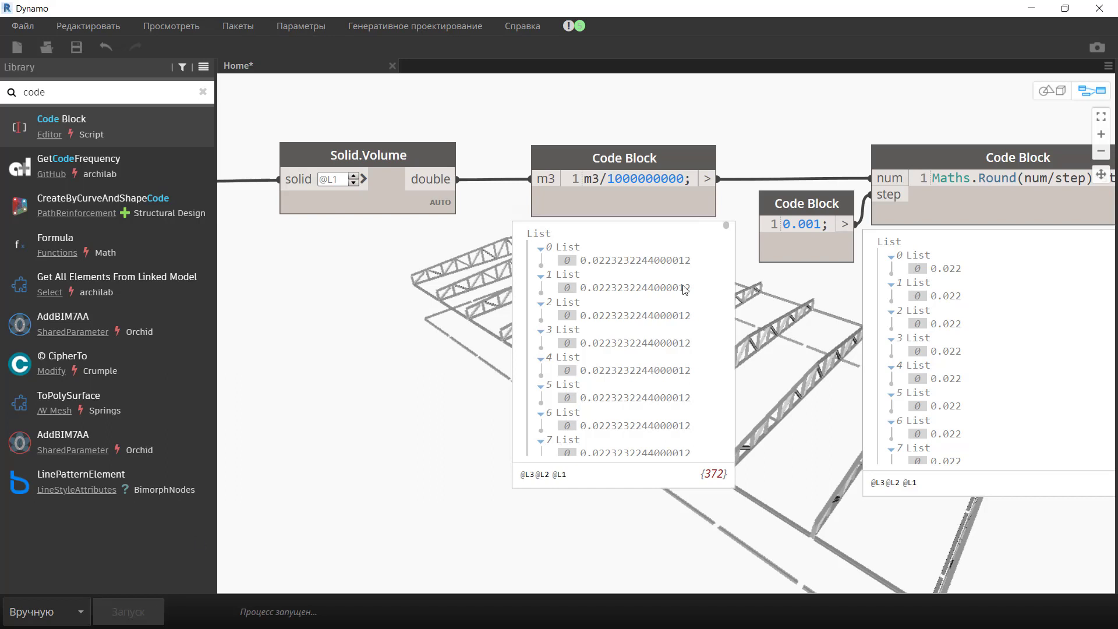
{"action": "middle_click_drag", "start_coordinate": [729, 316], "coordinate": [630, 337]}
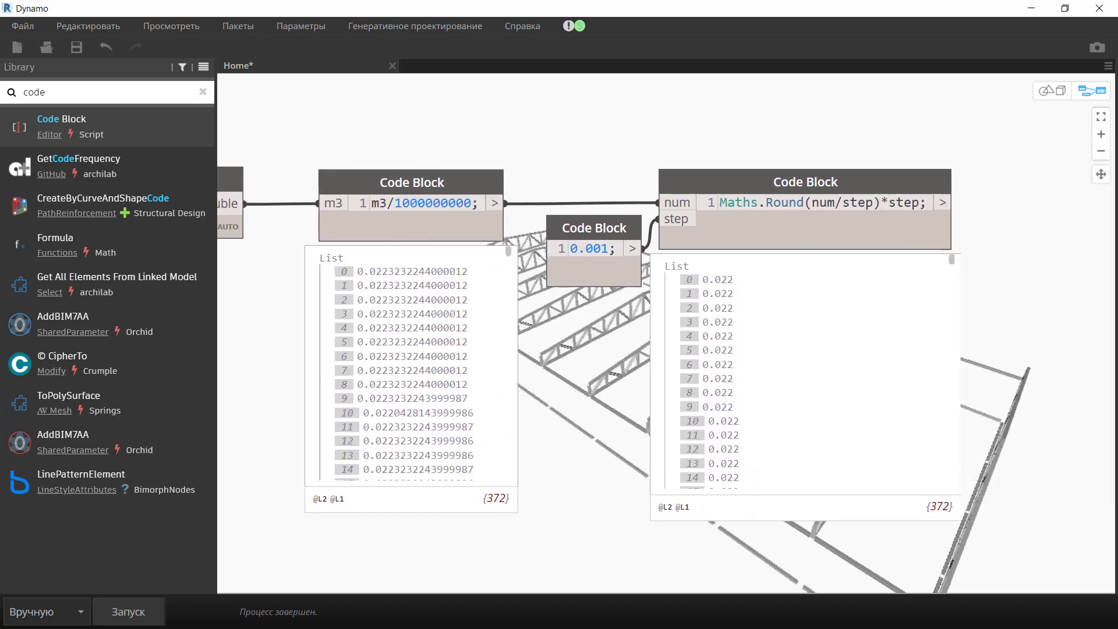
Line up the rounding, 0.001 step and m3 Code Blocks in a tidy top row.
{"action": "mouse_move", "coordinate": [804, 376]}
{"action": "mouse_move", "coordinate": [712, 245]}
{"action": "left_mouse_down"}
{"action": "mouse_move", "coordinate": [747, 239]}
{"action": "mouse_move", "coordinate": [809, 146]}
{"action": "left_mouse_up"}
{"action": "mouse_move", "coordinate": [621, 235]}
{"action": "left_mouse_down"}
{"action": "mouse_move", "coordinate": [671, 190]}
{"action": "mouse_move", "coordinate": [673, 169]}
{"action": "left_mouse_up"}
{"action": "scroll", "coordinate": [632, 314], "scroll_direction": "down", "scroll_amount": 3}
{"action": "mouse_move", "coordinate": [631, 313]}
{"action": "left_mouse_down"}
{"action": "mouse_move", "coordinate": [688, 211]}
{"action": "mouse_move", "coordinate": [675, 143]}
{"action": "left_mouse_up"}
{"action": "left_click_drag", "start_coordinate": [907, 244], "coordinate": [906, 146]}
{"action": "left_click_drag", "start_coordinate": [716, 291], "coordinate": [700, 190]}
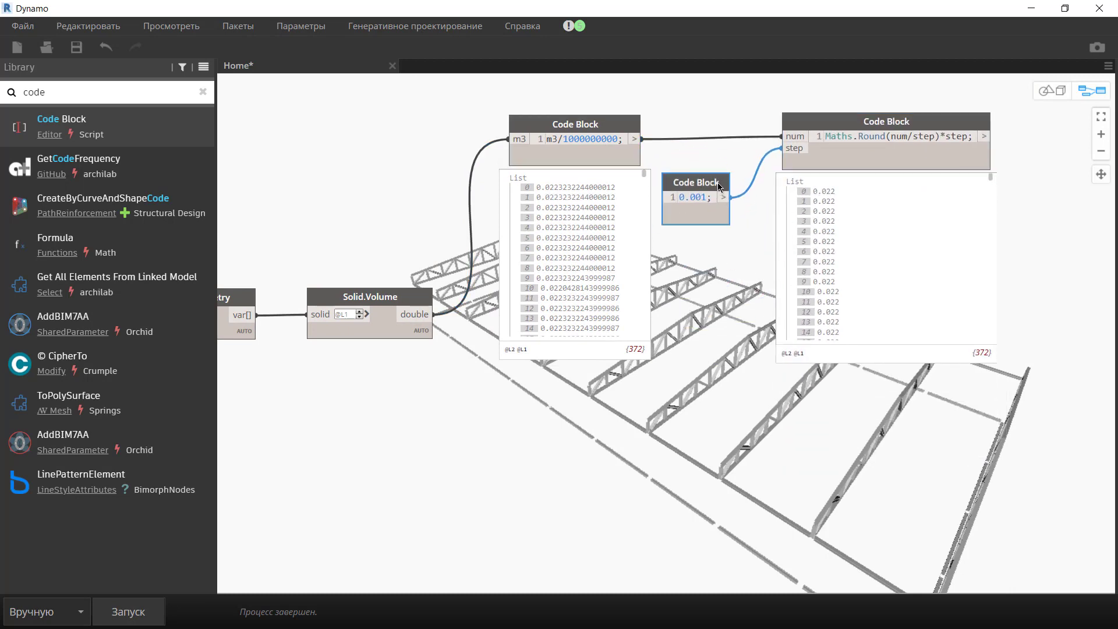
{"action": "middle_click_drag", "start_coordinate": [754, 229], "coordinate": [732, 318]}
{"action": "left_click", "coordinate": [438, 128]}
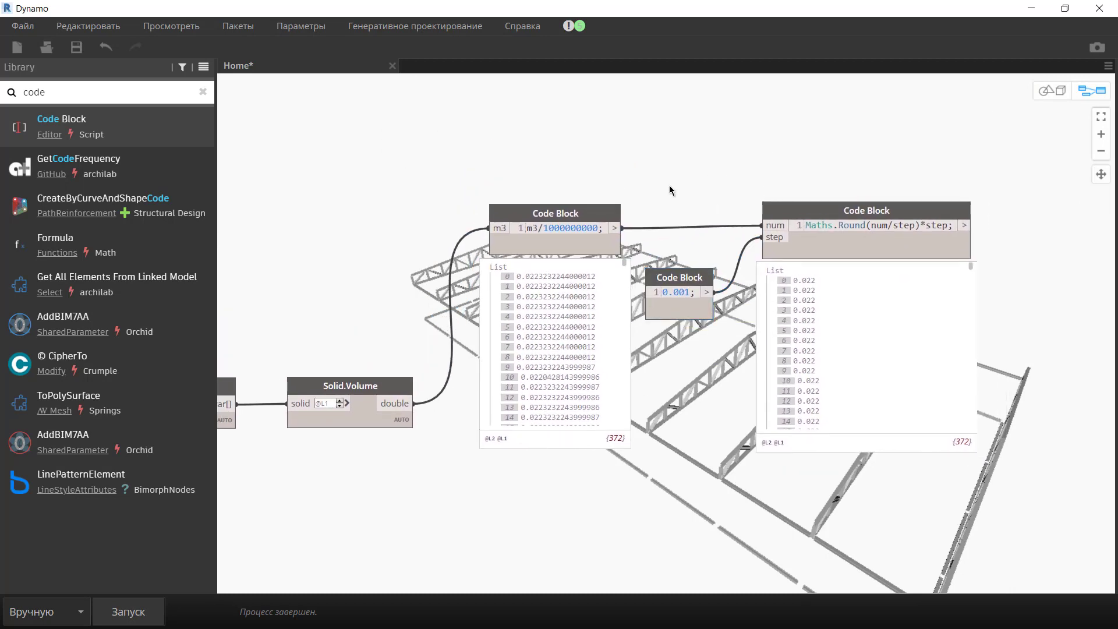
{"action": "middle_click_drag", "start_coordinate": [669, 189], "coordinate": [625, 185]}
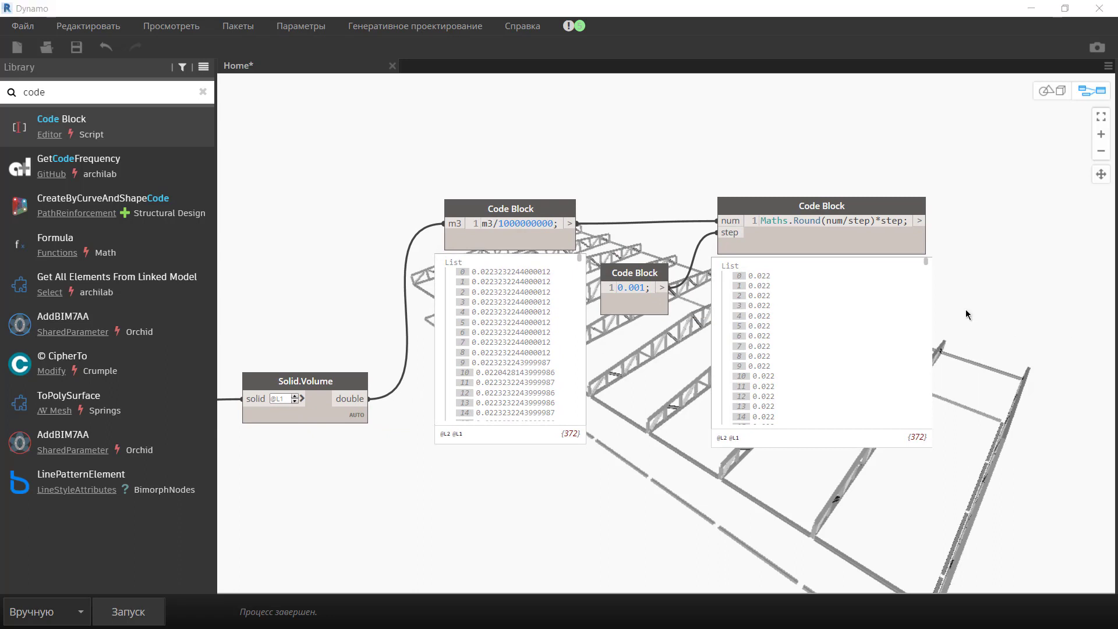
Replace the Library search term with 'SetPar'.
{"action": "double_click", "coordinate": [69, 91]}
{"action": "type", "text": "SetE"}
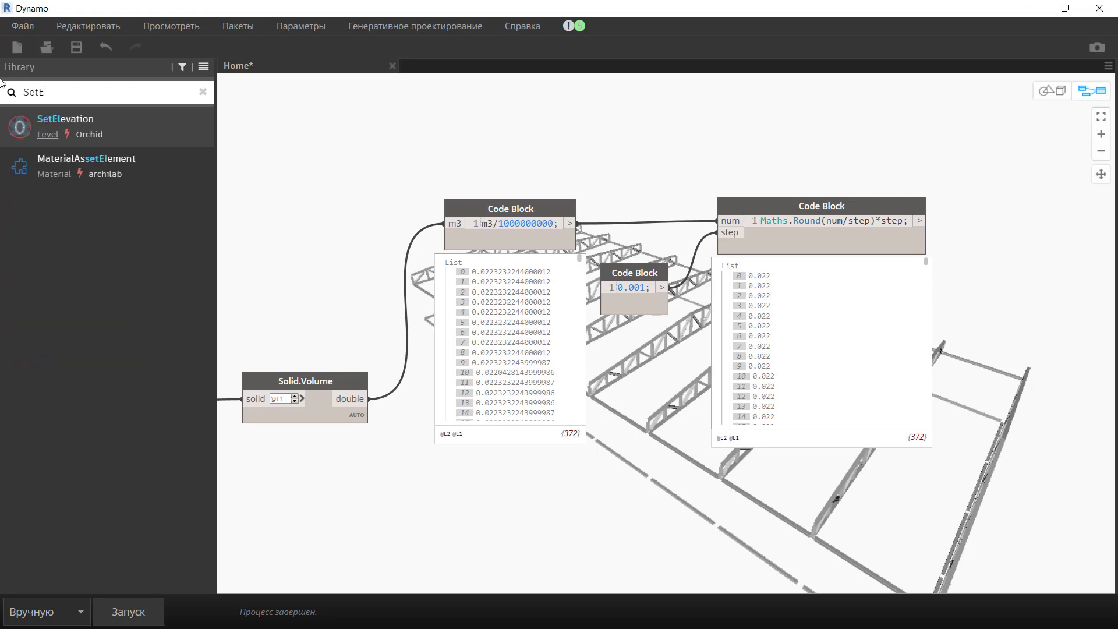
{"action": "key", "text": "BackSpace"}
{"action": "key", "text": "BackSpace"}
{"action": "key", "text": "BackSpace"}
{"action": "type", "text": "Se"}
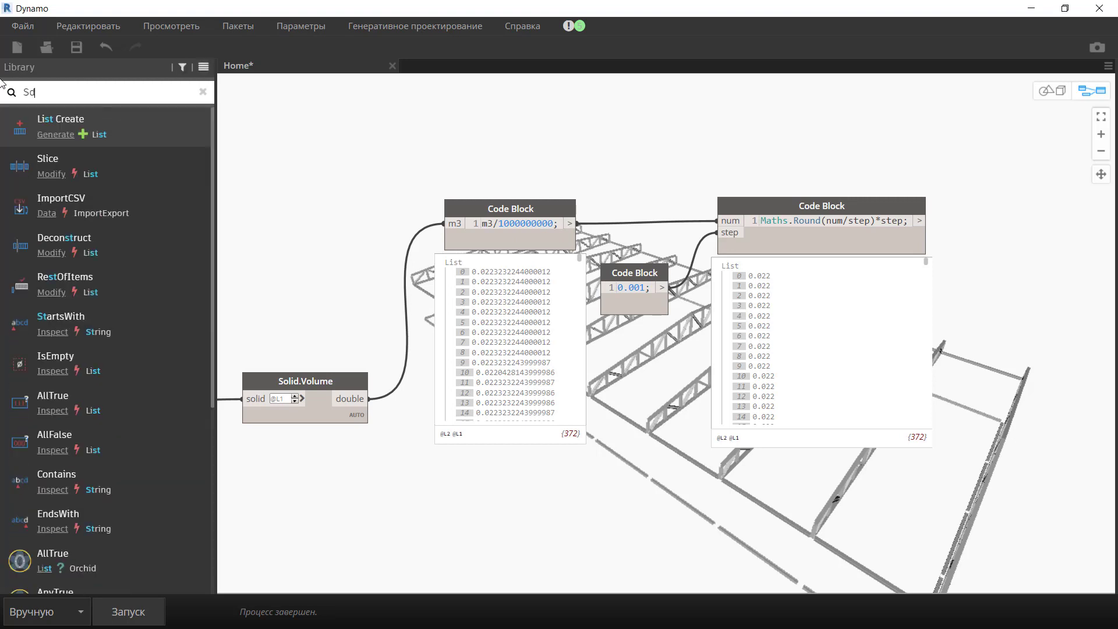
{"action": "type", "text": "tPar"}
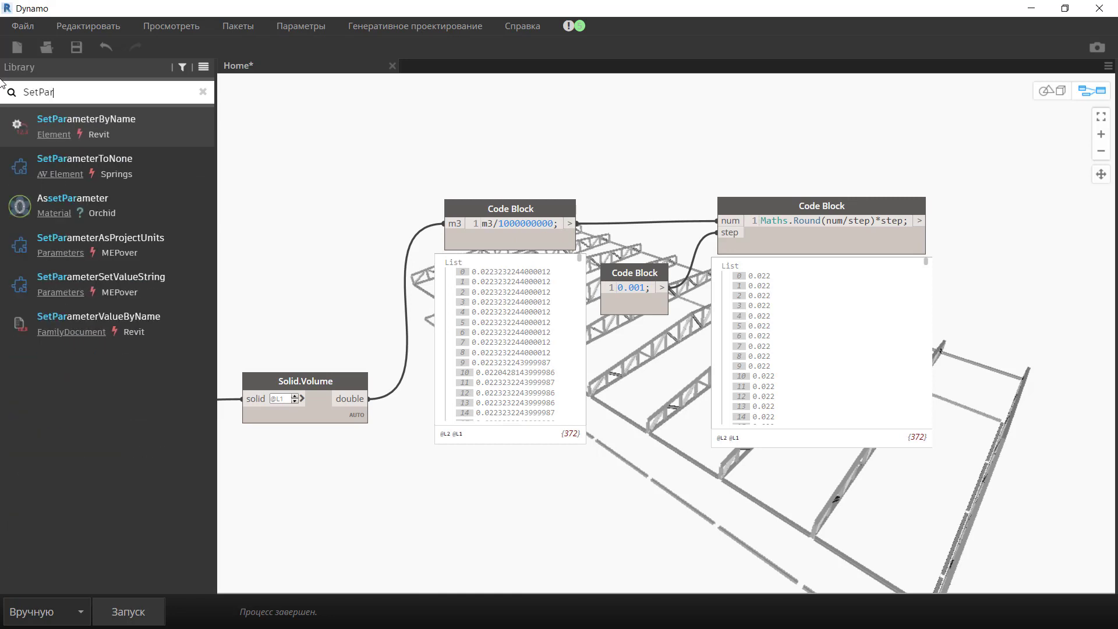
Add an Element.SetParameterByName node and wire the rounded volumes into its value input.
{"action": "left_click", "coordinate": [88, 121]}
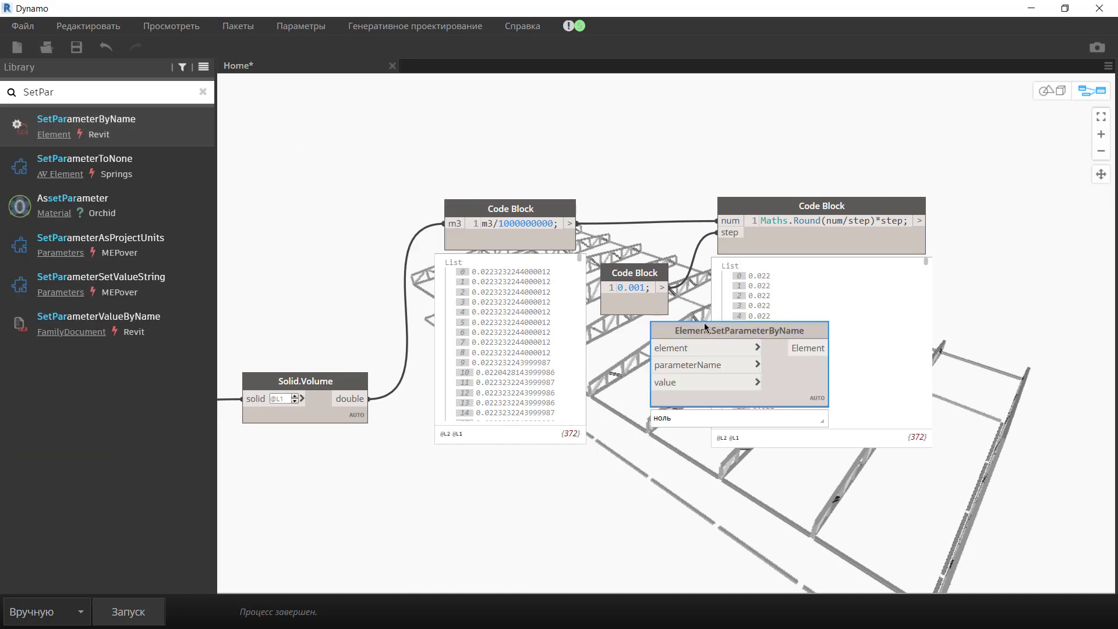
{"action": "left_click_drag", "start_coordinate": [704, 322], "coordinate": [1002, 106]}
{"action": "middle_click_drag", "start_coordinate": [1001, 106], "coordinate": [819, 91]}
{"action": "left_click_drag", "start_coordinate": [898, 174], "coordinate": [973, 179]}
{"action": "left_click_drag", "start_coordinate": [744, 206], "coordinate": [840, 166]}
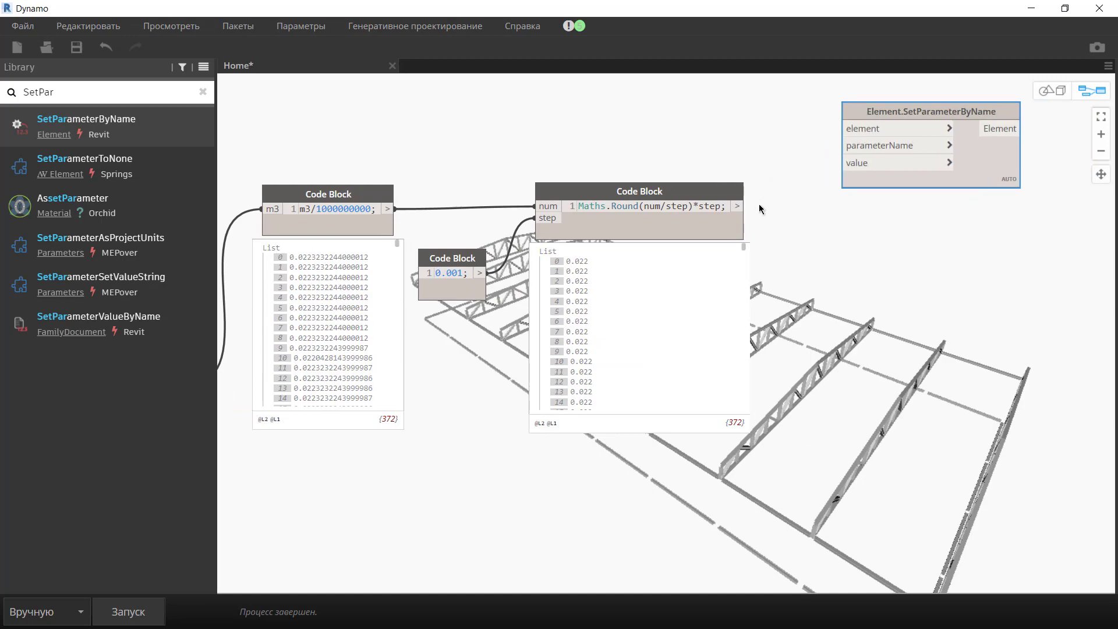
{"action": "left_click", "coordinate": [842, 168]}
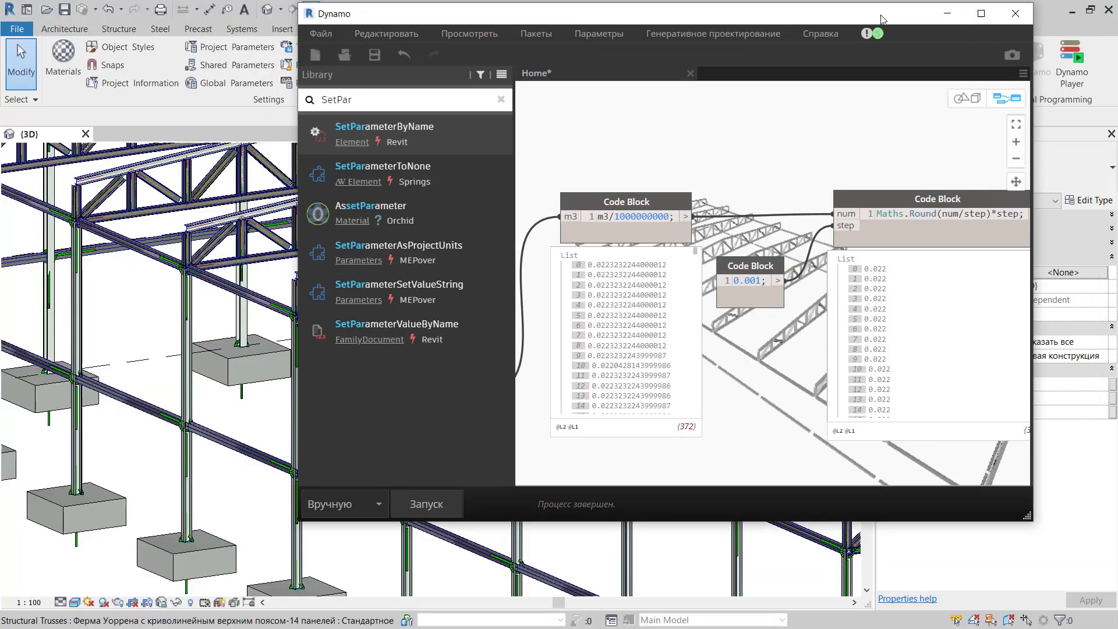
Create a String node holding 'BH.VolubeOfElement(m3)' copied from the spreadsheet.
{"action": "key", "text": "ctrl+c"}
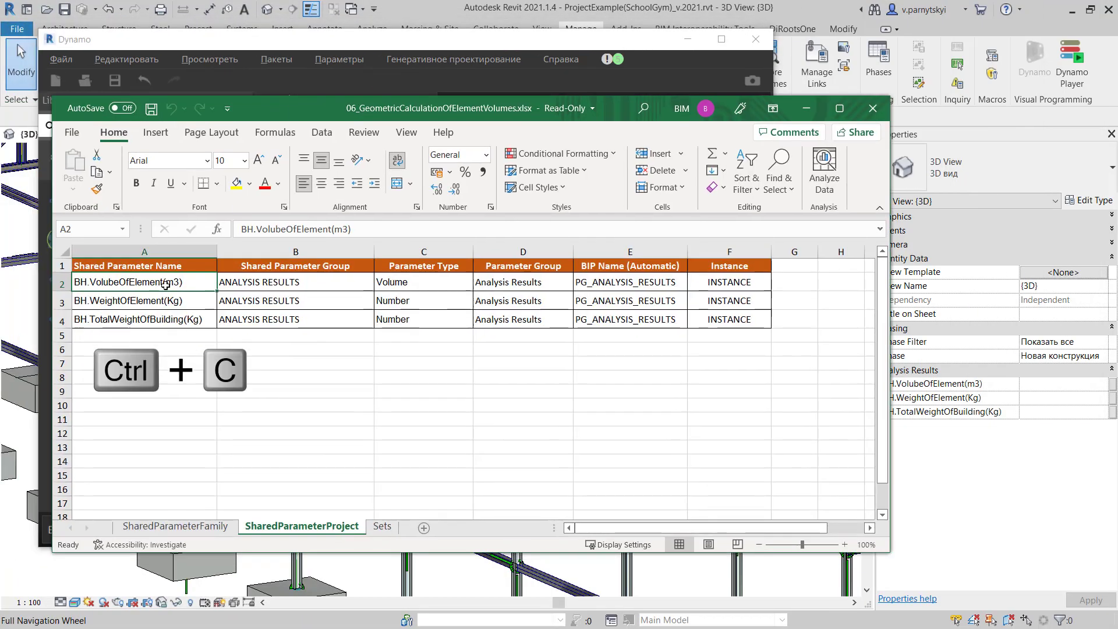
{"action": "left_click", "coordinate": [806, 108]}
{"action": "scroll", "coordinate": [525, 203], "scroll_direction": "up", "scroll_amount": 2}
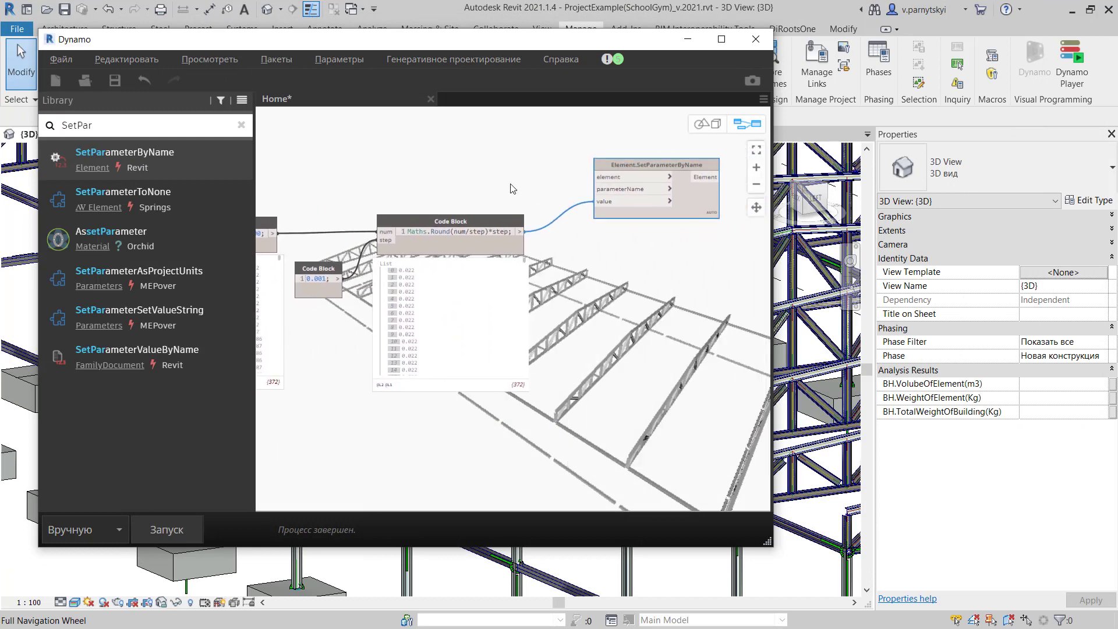
{"action": "scroll", "coordinate": [525, 203], "scroll_direction": "up", "scroll_amount": 2}
{"action": "left_click", "coordinate": [241, 125]}
{"action": "type", "text": "Str"}
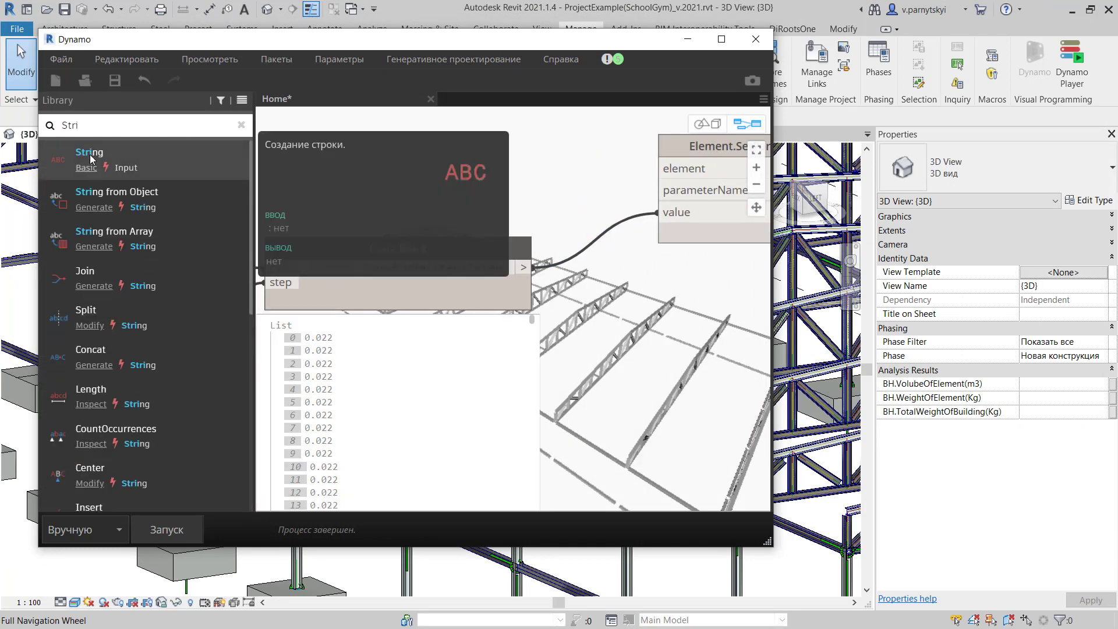
{"action": "left_click", "coordinate": [89, 157]}
{"action": "left_click", "coordinate": [477, 198]}
{"action": "key", "text": "ctrl+v"}
{"action": "key", "text": "BackSpace"}
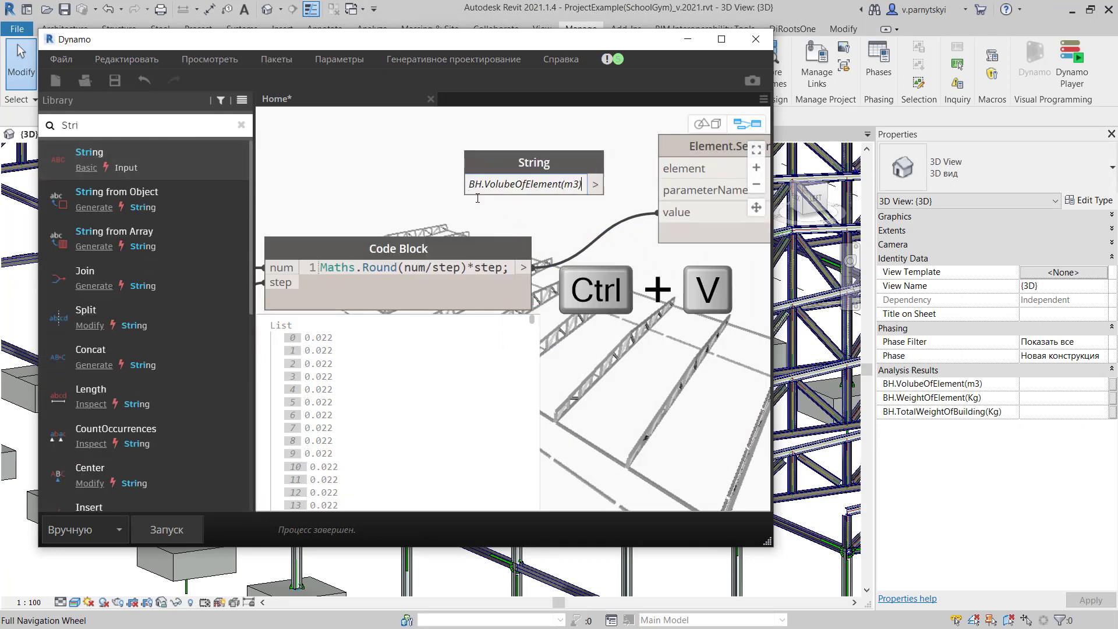
Wire the String into parameterName and enlarge the Dynamo window at the top-left.
{"action": "left_click_drag", "start_coordinate": [603, 184], "coordinate": [657, 191]}
{"action": "left_click_drag", "start_coordinate": [538, 163], "coordinate": [486, 170]}
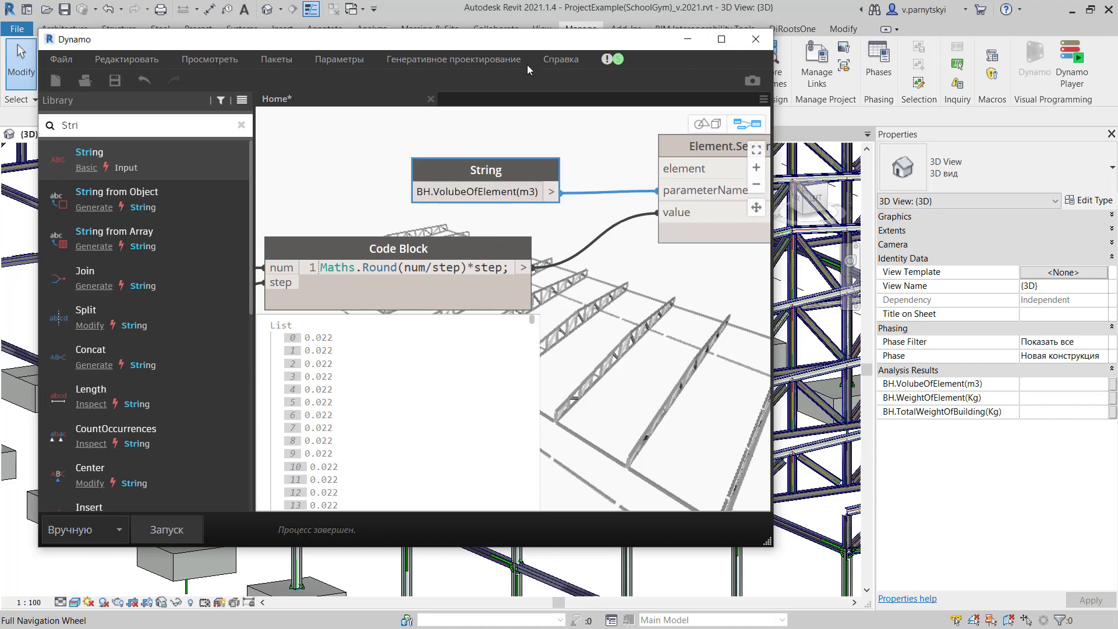
{"action": "left_click_drag", "start_coordinate": [527, 39], "coordinate": [489, 13]}
{"action": "left_click_drag", "start_coordinate": [732, 519], "coordinate": [788, 592]}
{"action": "scroll", "coordinate": [466, 263], "scroll_direction": "down", "scroll_amount": 2}
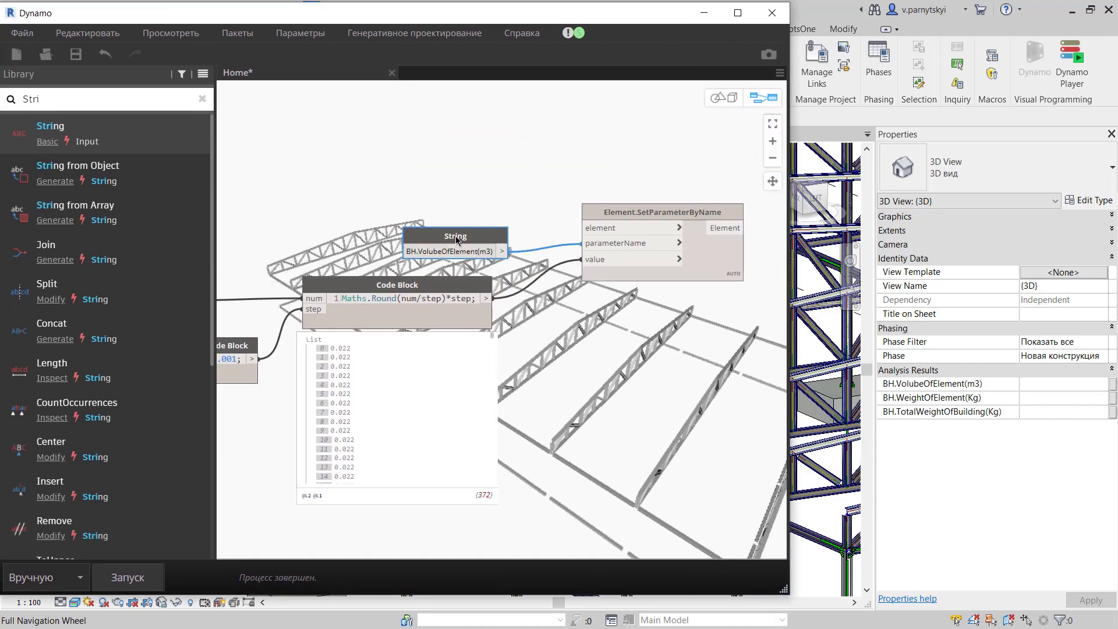
Review the volume chain and run the graph with Запуск.
{"action": "scroll", "coordinate": [456, 239], "scroll_direction": "down", "scroll_amount": 3}
{"action": "scroll", "coordinate": [443, 262], "scroll_direction": "down", "scroll_amount": 2}
{"action": "middle_click_drag", "start_coordinate": [349, 280], "coordinate": [417, 308]}
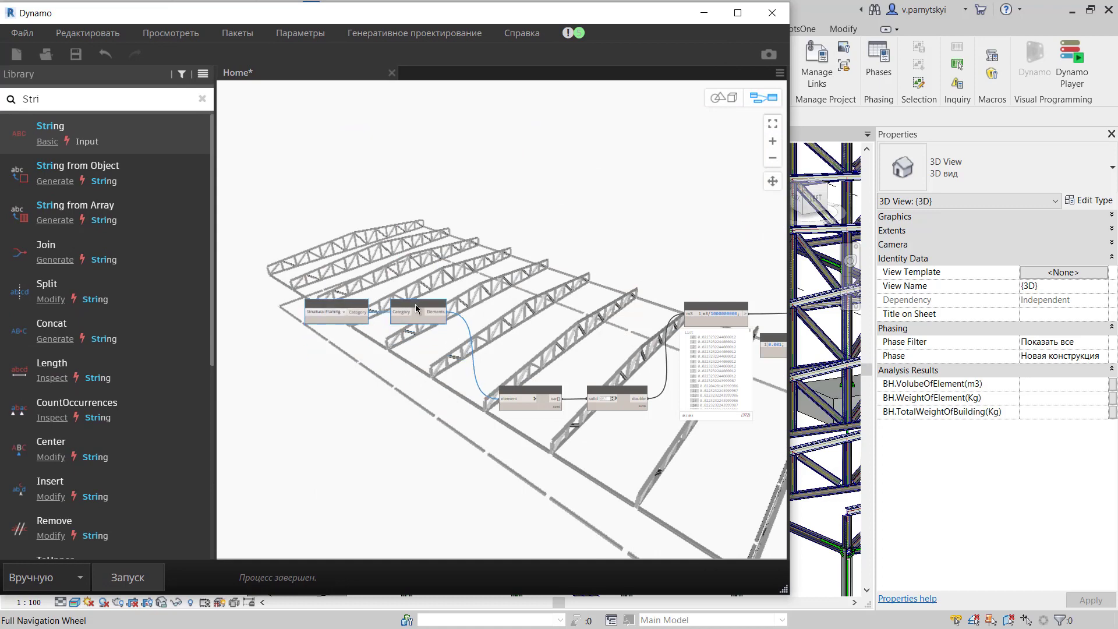
{"action": "scroll", "coordinate": [417, 309], "scroll_direction": "up", "scroll_amount": 2}
{"action": "scroll", "coordinate": [631, 271], "scroll_direction": "up", "scroll_amount": 2}
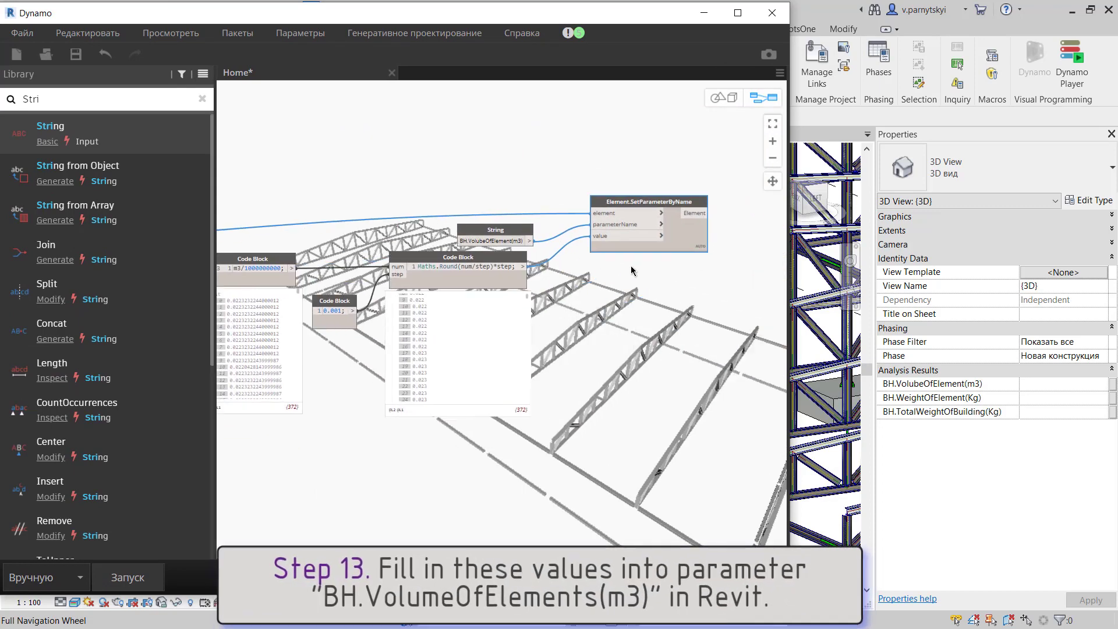
{"action": "left_click", "coordinate": [136, 578]}
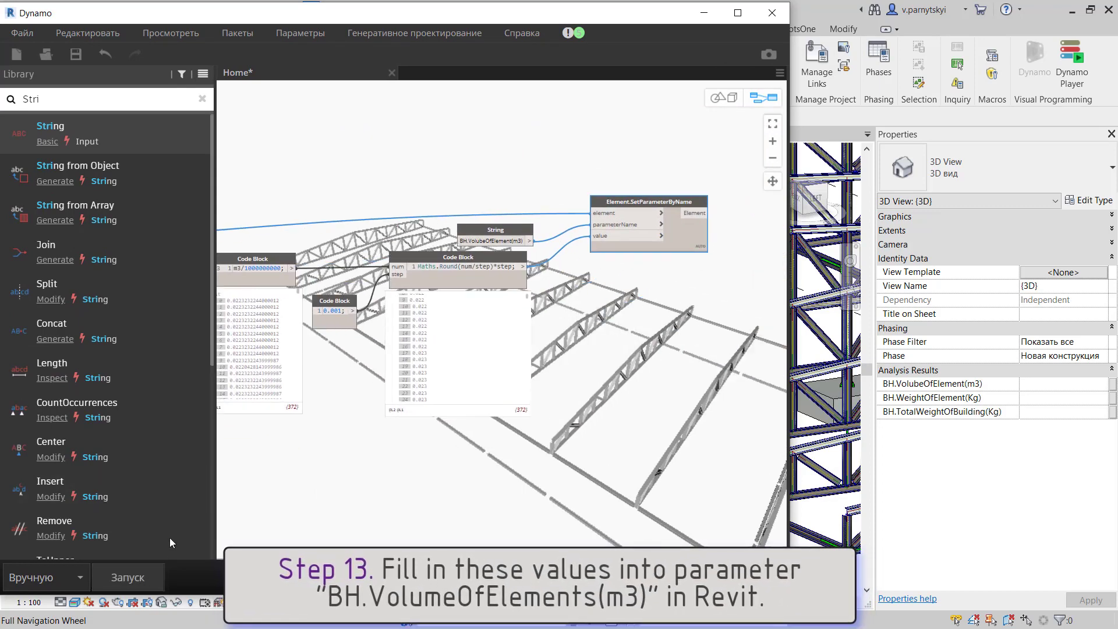
Check truss chord and web volumes in Revit Properties, e.g. 0.048 m³ and 0.007 m³.
{"action": "left_click", "coordinate": [817, 370]}
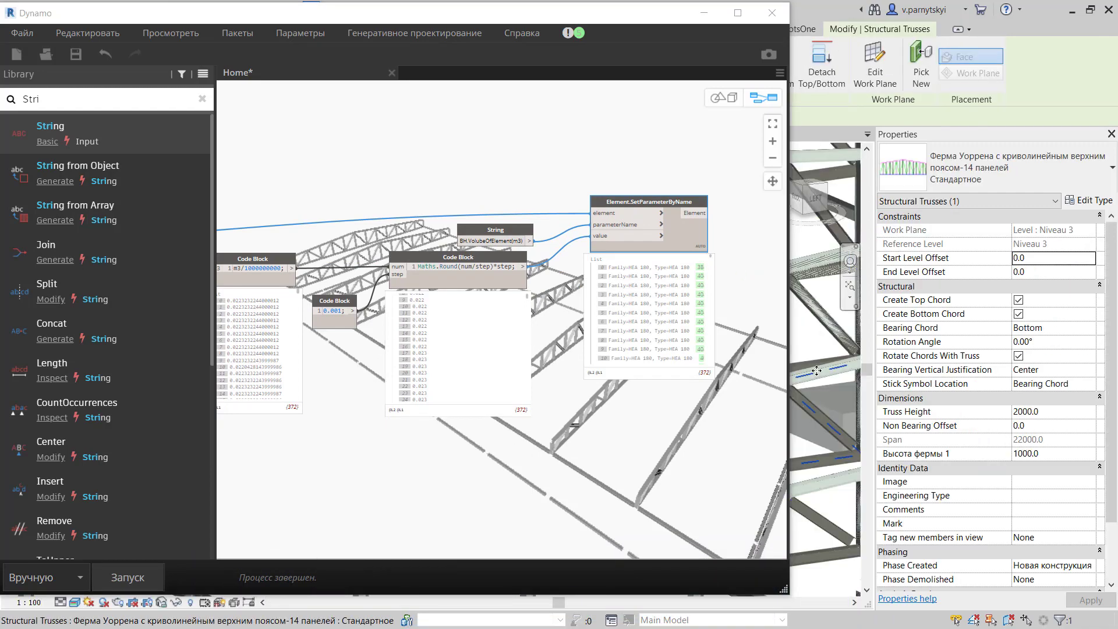
{"action": "left_click_drag", "start_coordinate": [790, 367], "coordinate": [609, 366]}
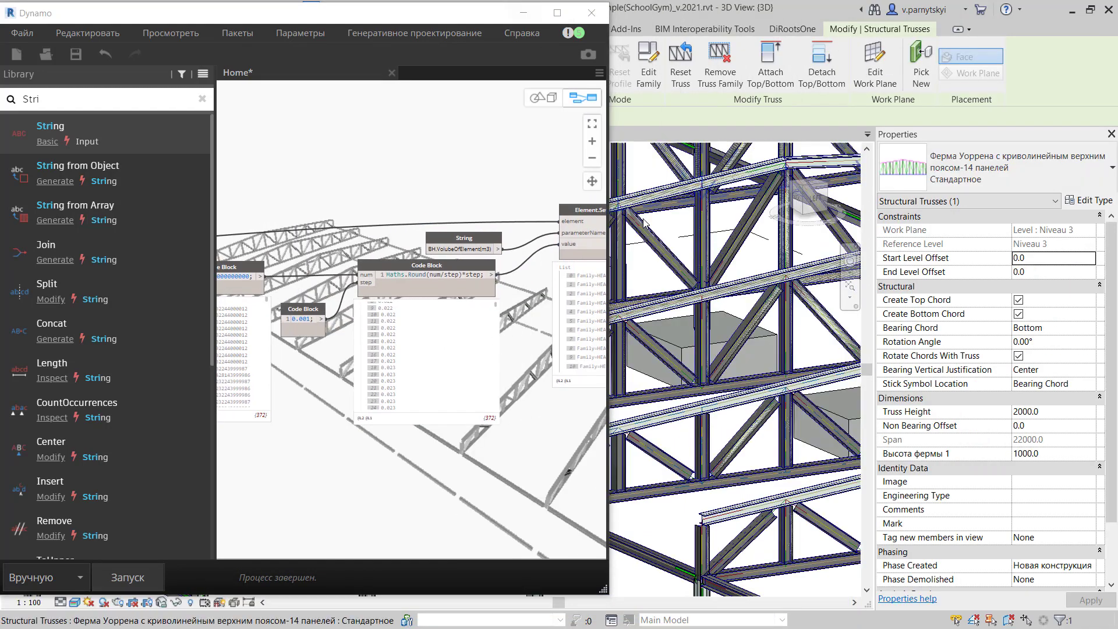
{"action": "scroll", "coordinate": [644, 223], "scroll_direction": "down", "scroll_amount": 3}
{"action": "left_click", "coordinate": [720, 515]}
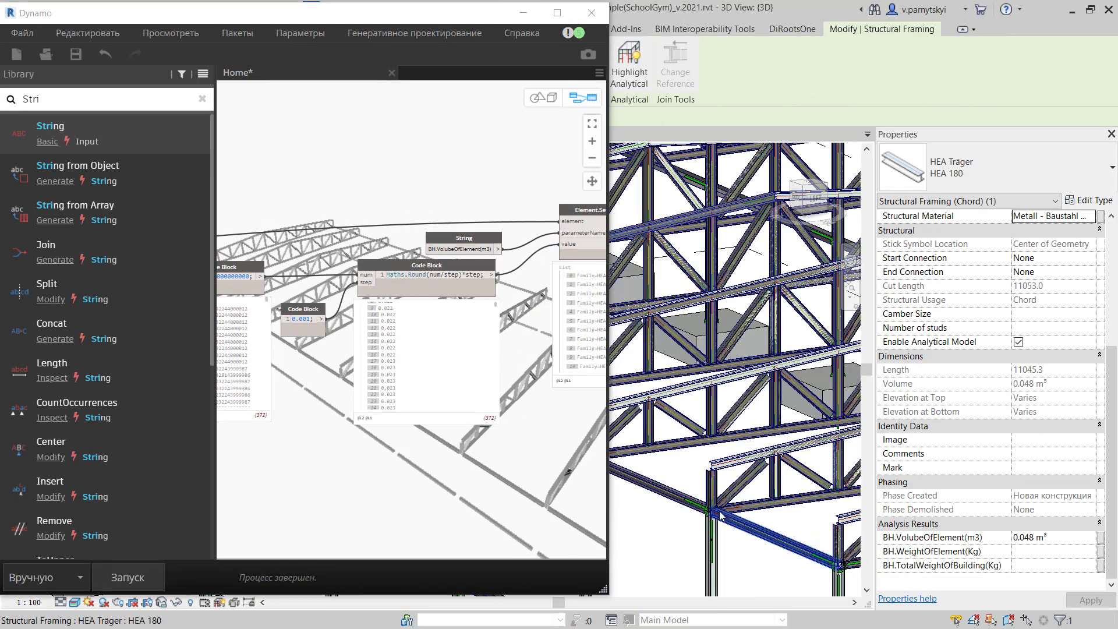
{"action": "middle_click_drag", "start_coordinate": [720, 515], "coordinate": [722, 361]}
{"action": "left_click", "coordinate": [786, 318]}
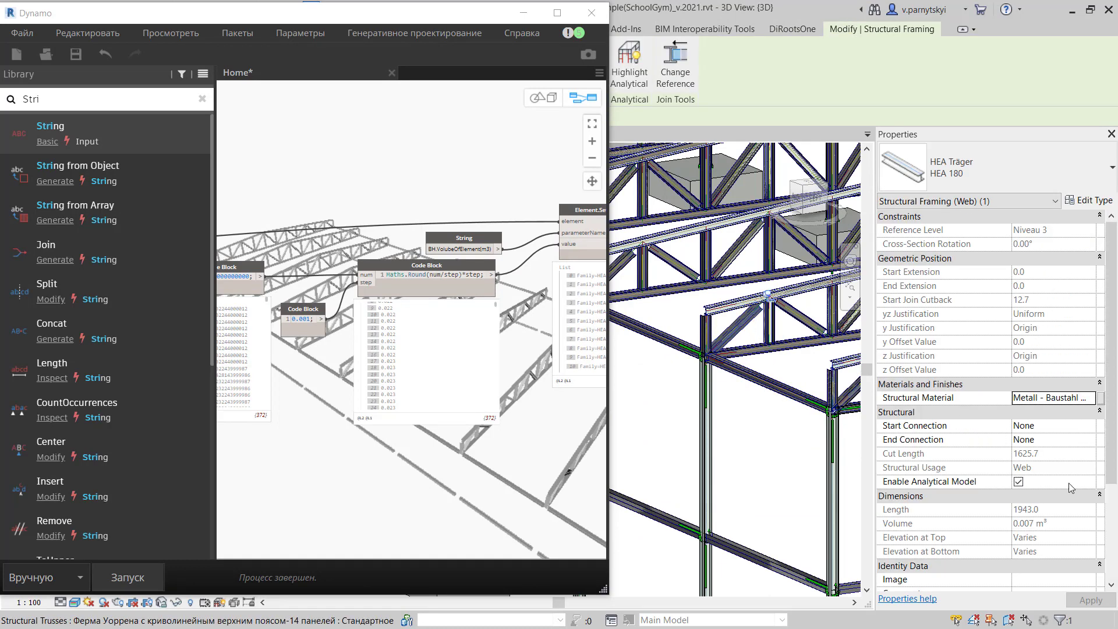
{"action": "scroll", "coordinate": [1071, 487], "scroll_direction": "down", "scroll_amount": 4}
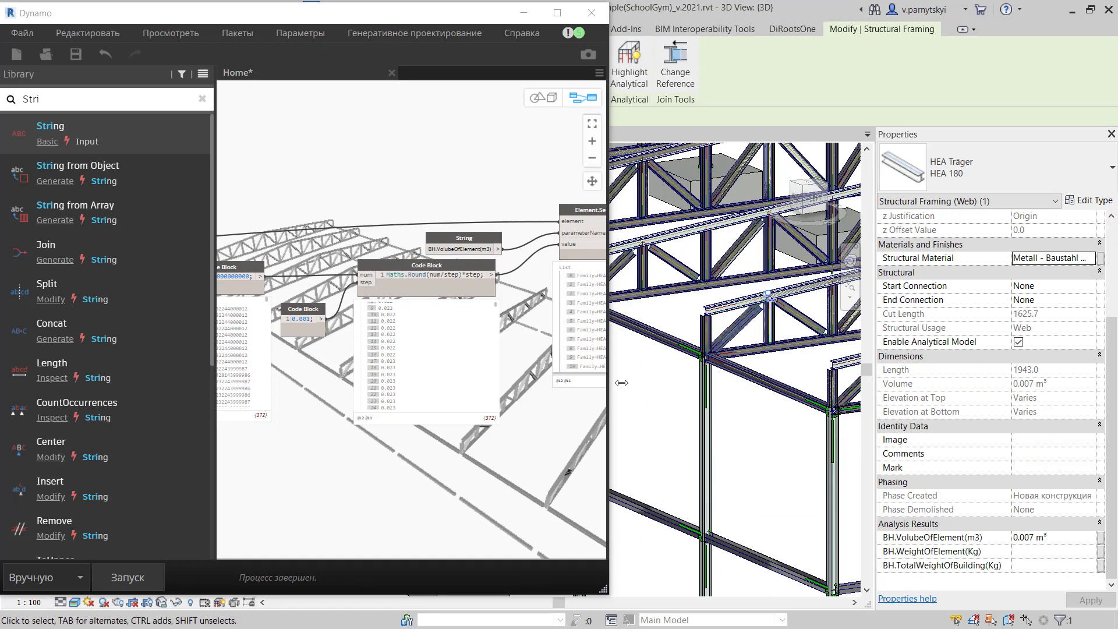
{"action": "key", "text": "Escape"}
{"action": "left_click", "coordinate": [557, 12]}
Group the volume-writing nodes and title the group 'SetVolumeElements'.
{"action": "scroll", "coordinate": [332, 103], "scroll_direction": "up", "scroll_amount": 2}
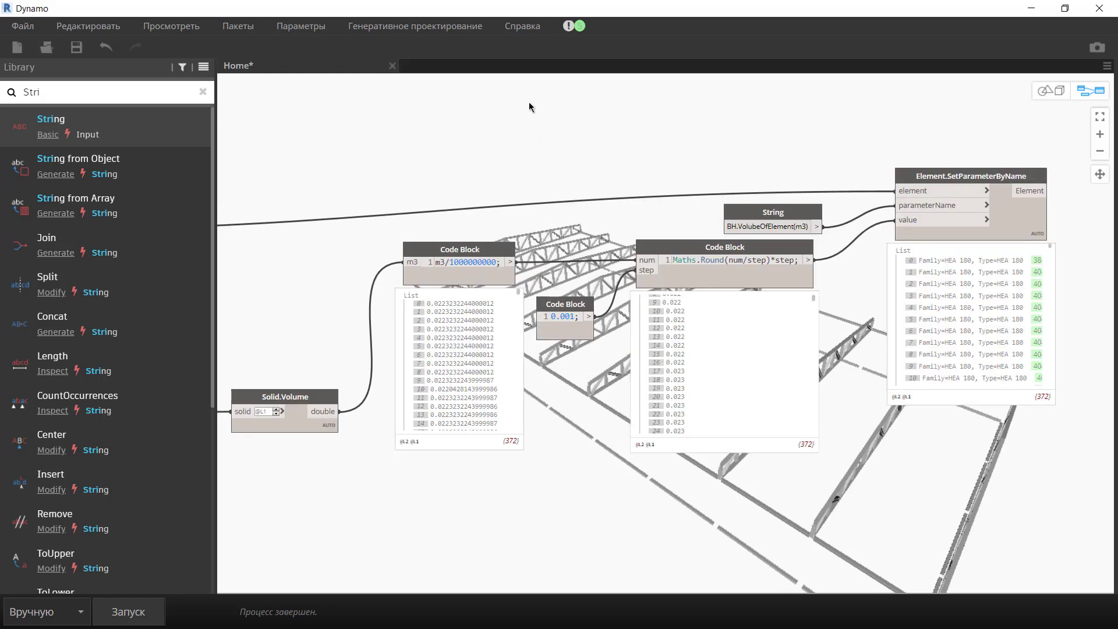
{"action": "left_click_drag", "start_coordinate": [529, 103], "coordinate": [1013, 429]}
{"action": "key", "text": "ctrl+g"}
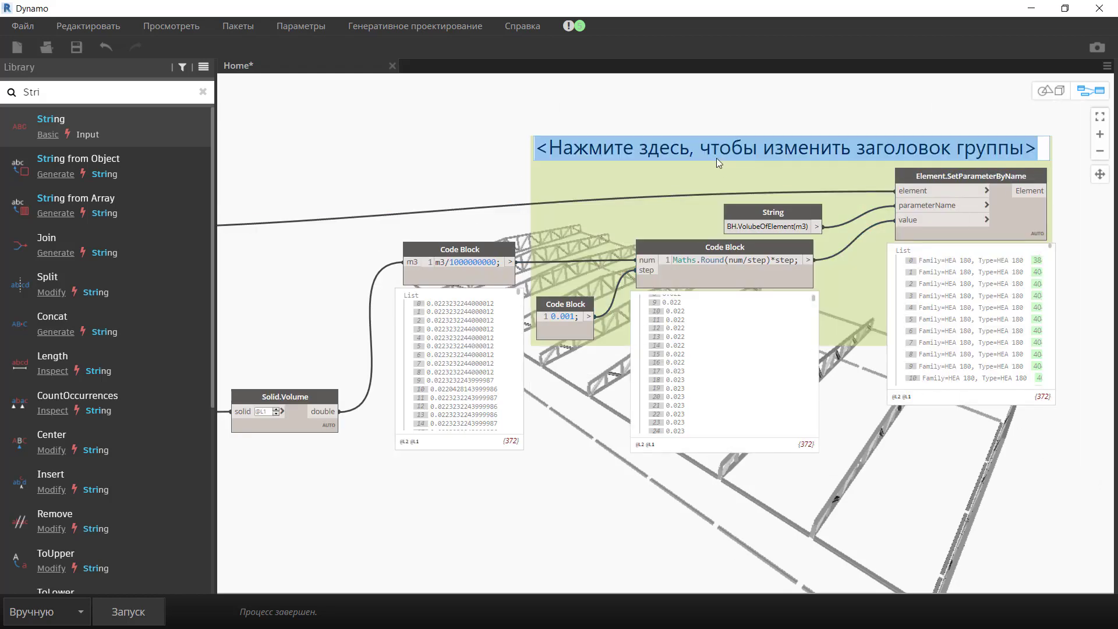
{"action": "key", "text": "ctrl+b"}
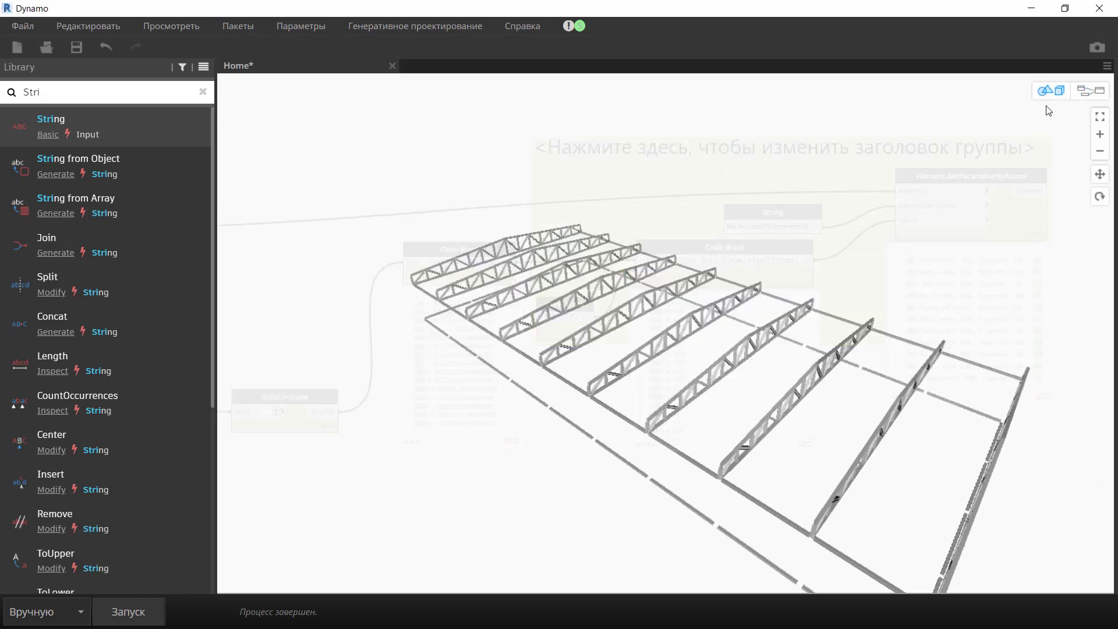
{"action": "key", "text": "ctrl+b"}
{"action": "double_click", "coordinate": [837, 153]}
{"action": "type", "text": "SetVolumeElements"}
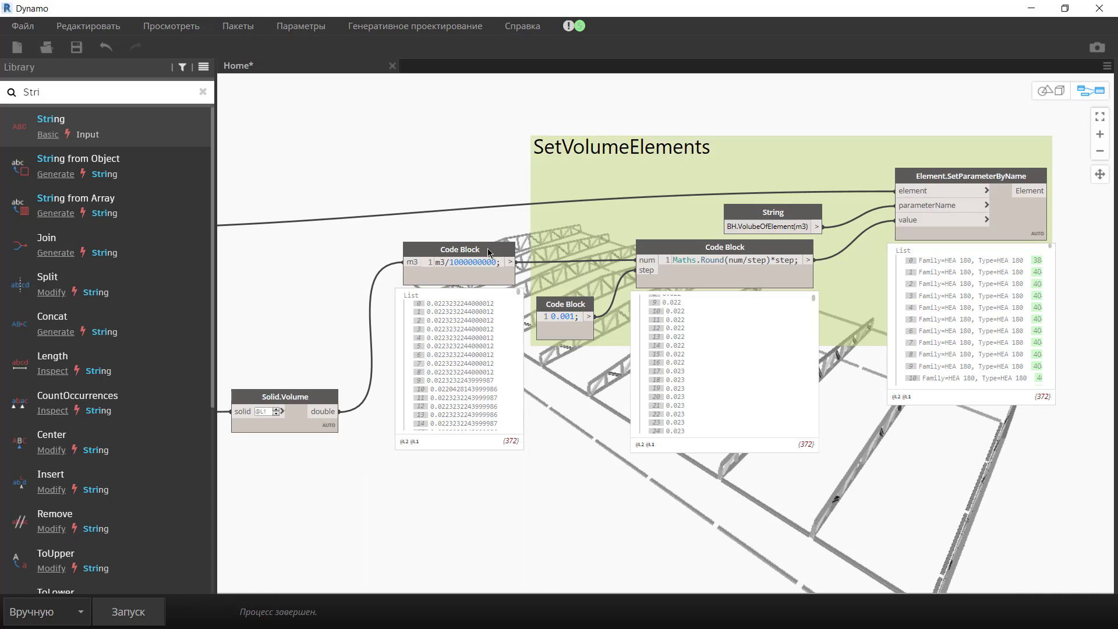
Rearrange the m3 Code Block, rounding block and String node around the group.
{"action": "left_click_drag", "start_coordinate": [489, 254], "coordinate": [476, 398]}
{"action": "left_click", "coordinate": [750, 257]}
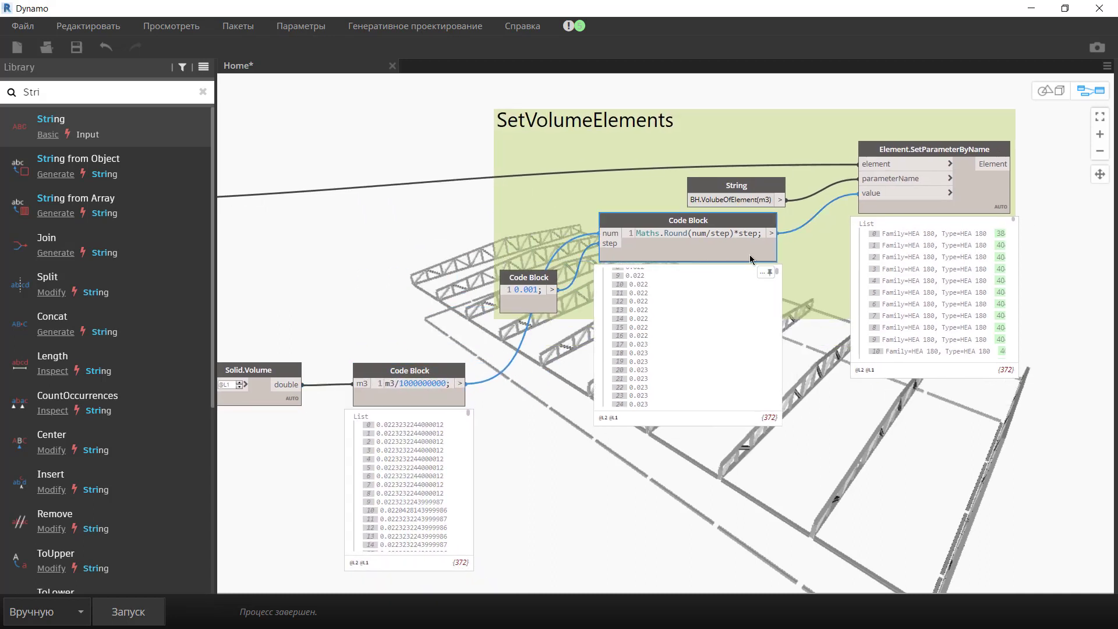
{"action": "left_click_drag", "start_coordinate": [749, 259], "coordinate": [785, 306]}
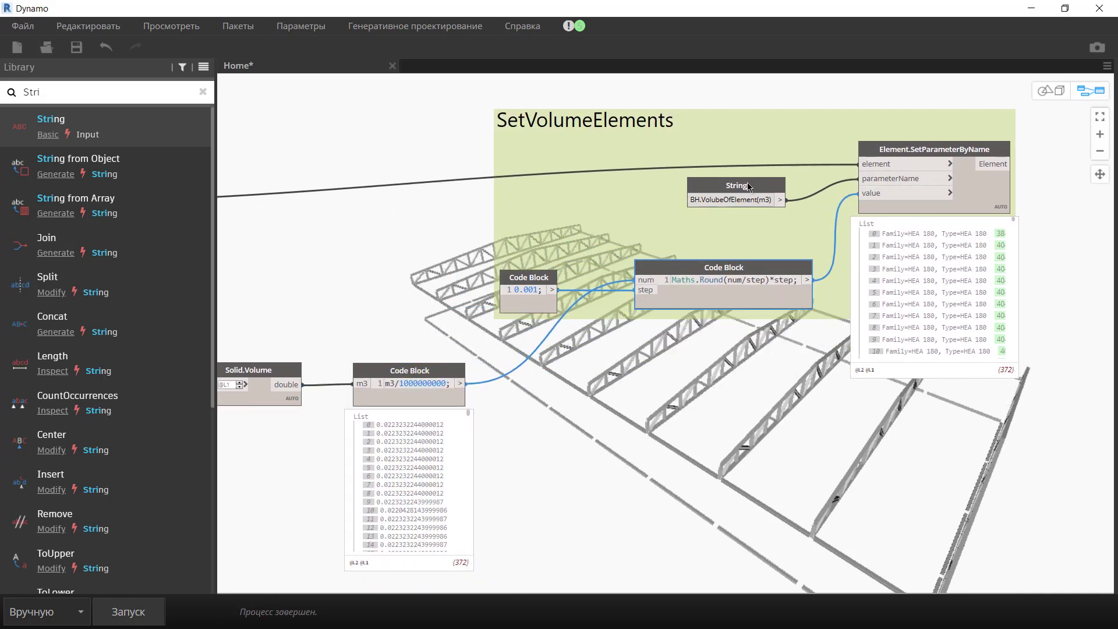
{"action": "left_click_drag", "start_coordinate": [749, 186], "coordinate": [726, 216]}
{"action": "left_click", "coordinate": [638, 420]}
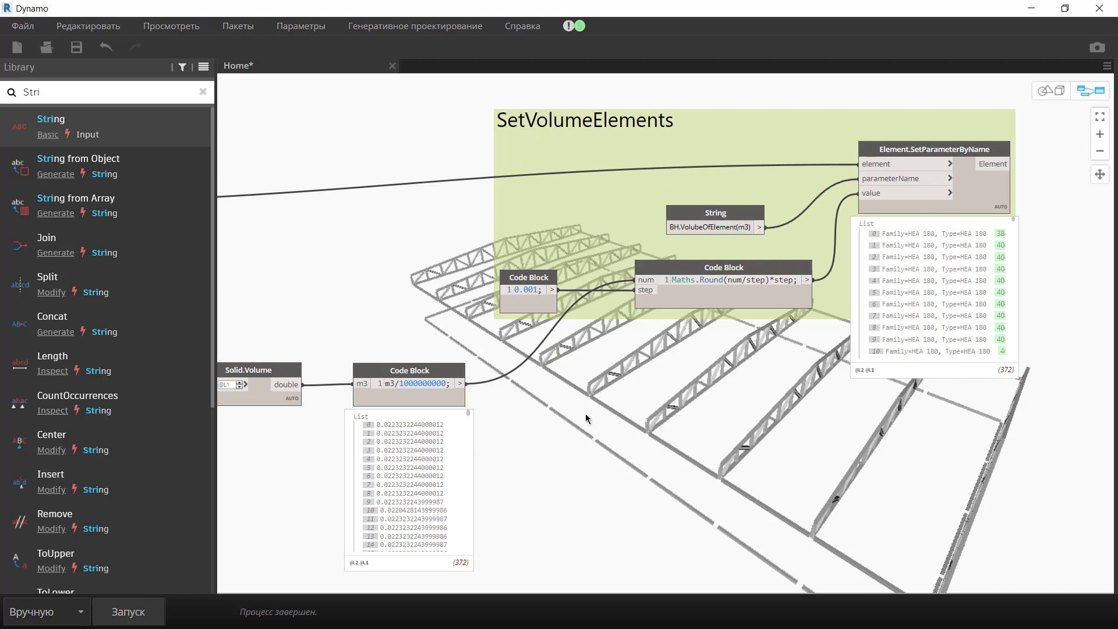
{"action": "double_click", "coordinate": [31, 92]}
Add a Code Block containing 'ElementWeight = m3 * 7850 * ReenfRatio'.
{"action": "type", "text": "co"}
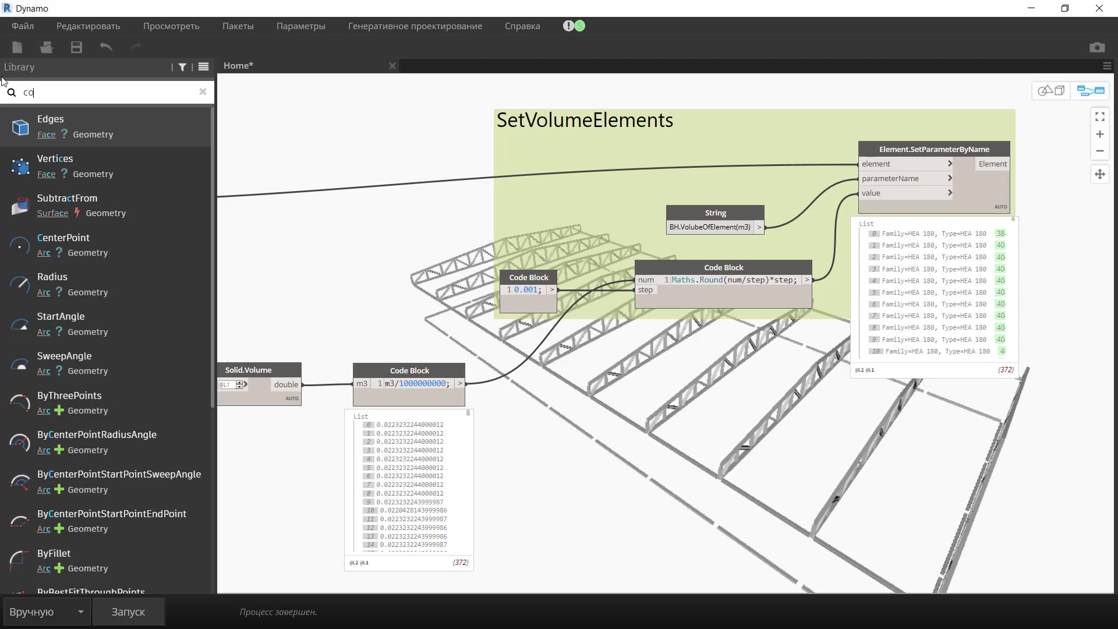
{"action": "type", "text": "de"}
{"action": "left_click", "coordinate": [61, 119]}
{"action": "scroll", "coordinate": [609, 408], "scroll_direction": "up", "scroll_amount": 3}
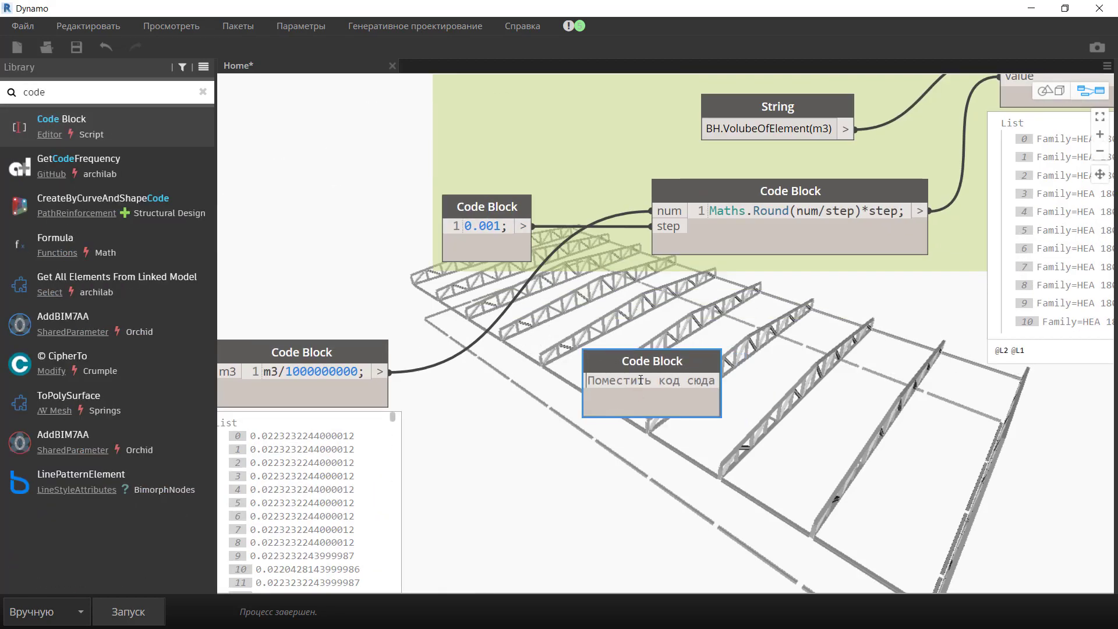
{"action": "type", "text": "m3"}
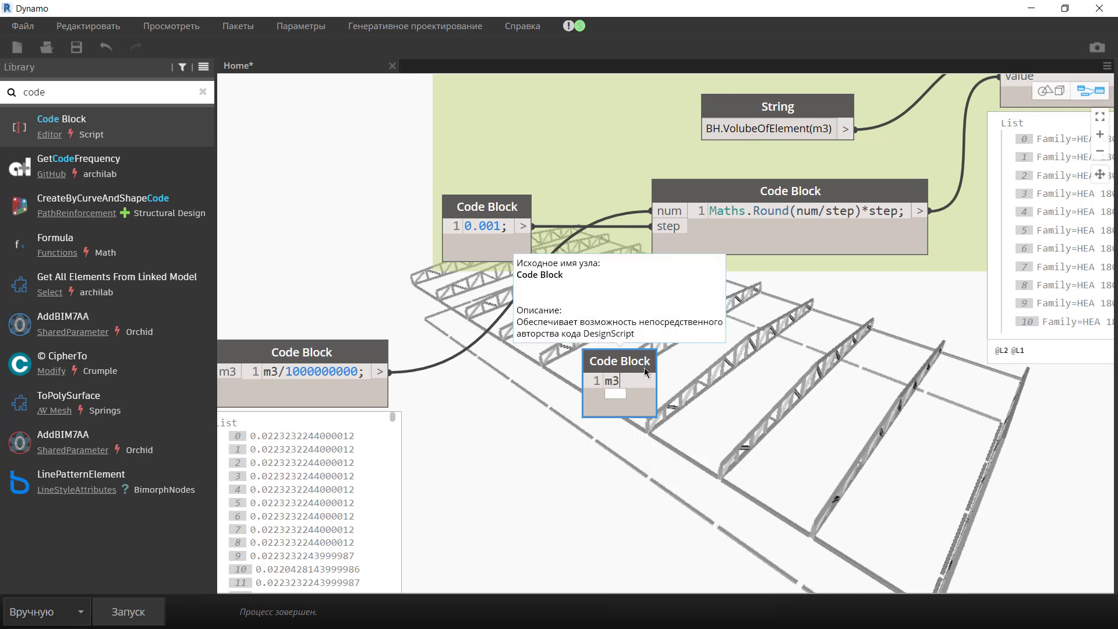
{"action": "key", "text": "BackSpace"}
{"action": "key", "text": "BackSpace"}
{"action": "type", "text": "El"}
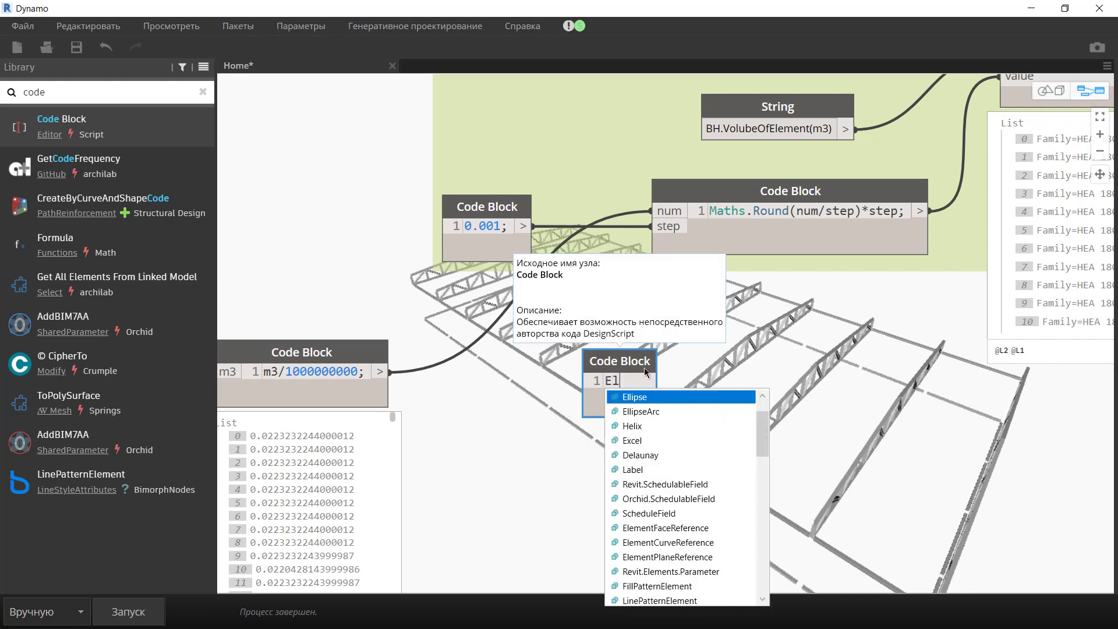
{"action": "type", "text": "ementWe"}
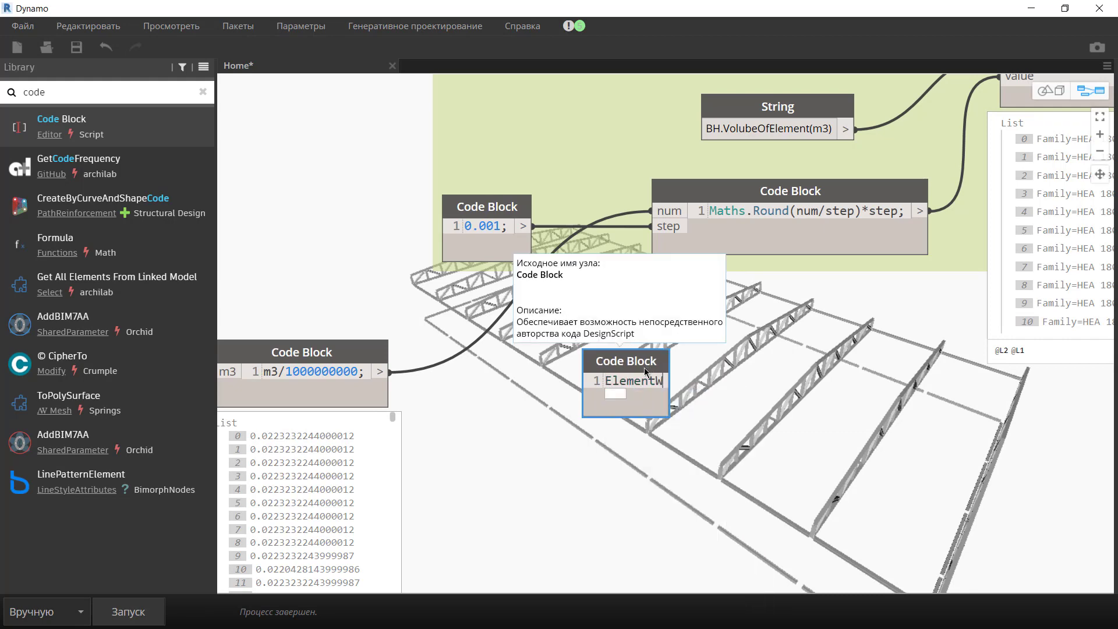
{"action": "type", "text": "igh"}
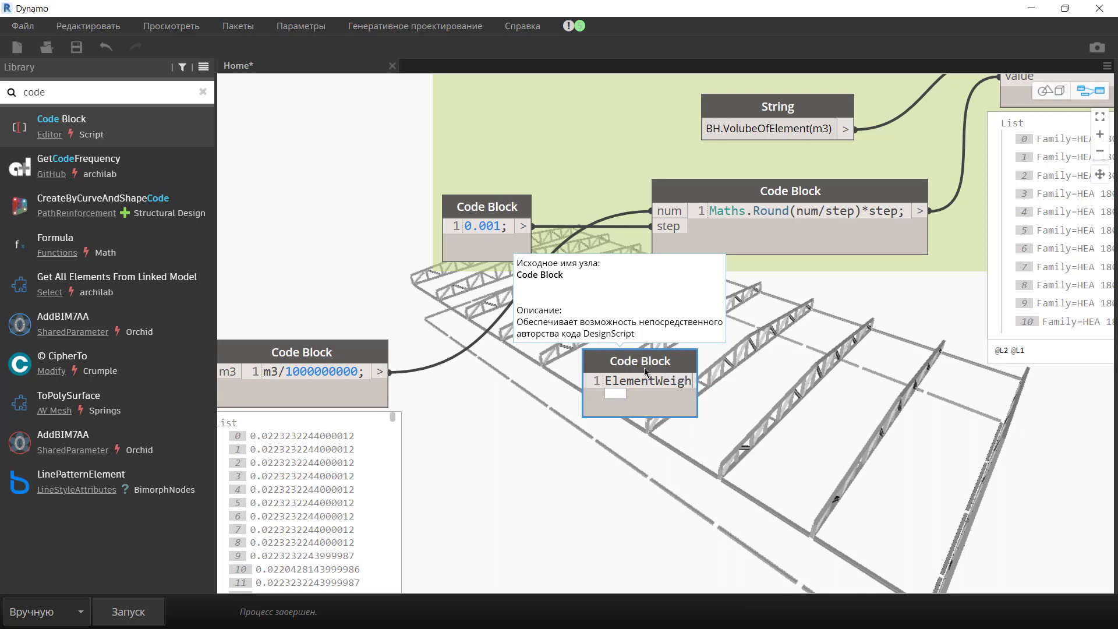
{"action": "type", "text": "t = m3 "}
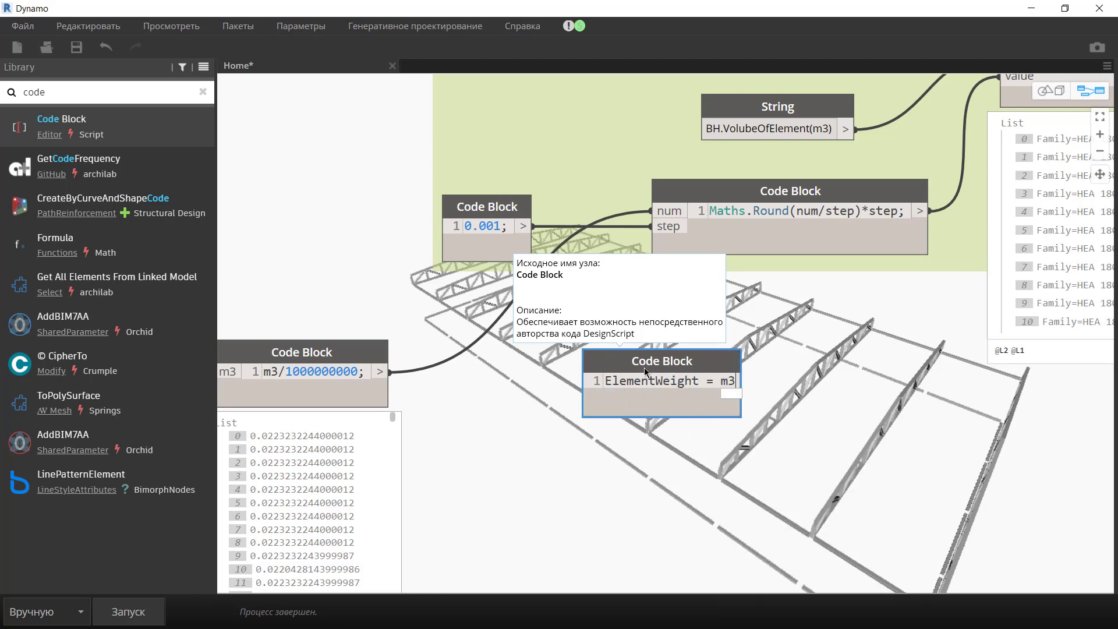
{"action": "type", "text": "* 7850"}
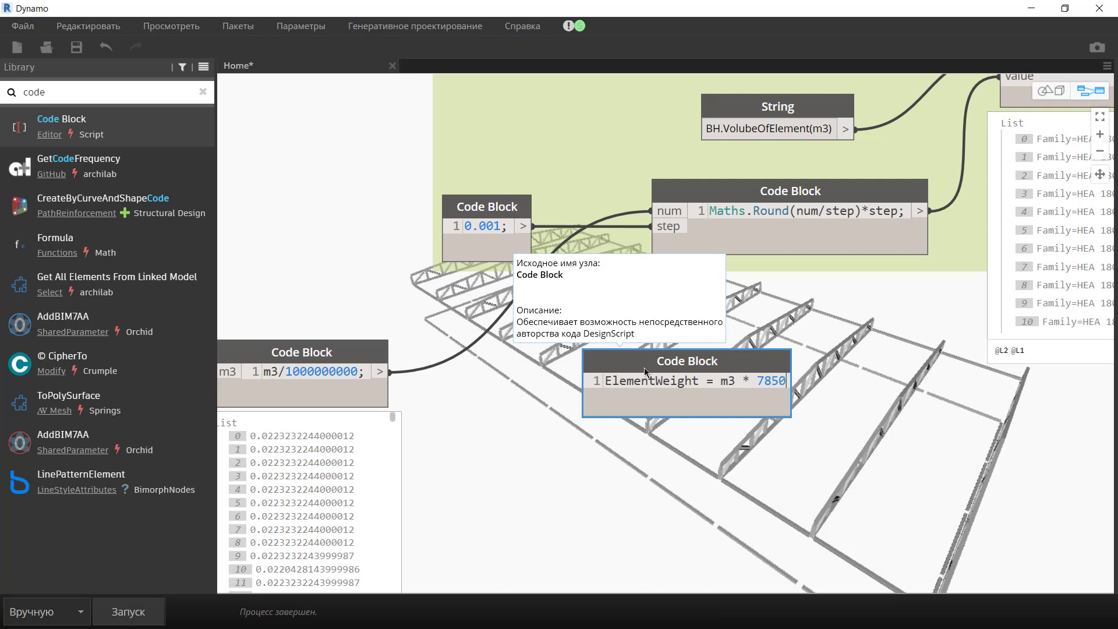
{"action": "type", "text": " * Ree"}
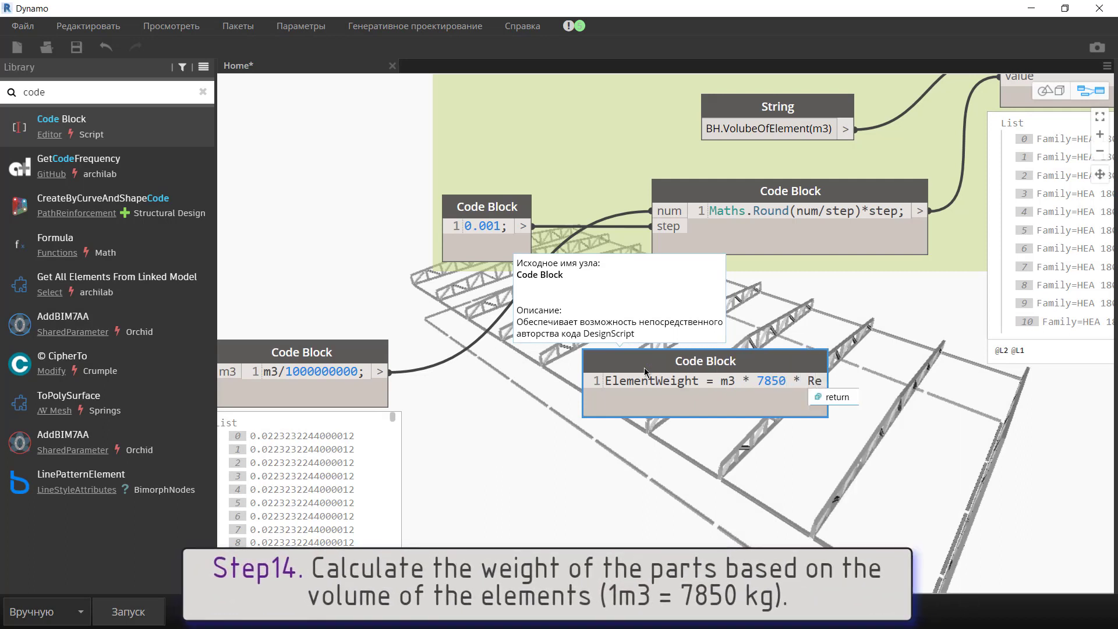
{"action": "type", "text": "nf"}
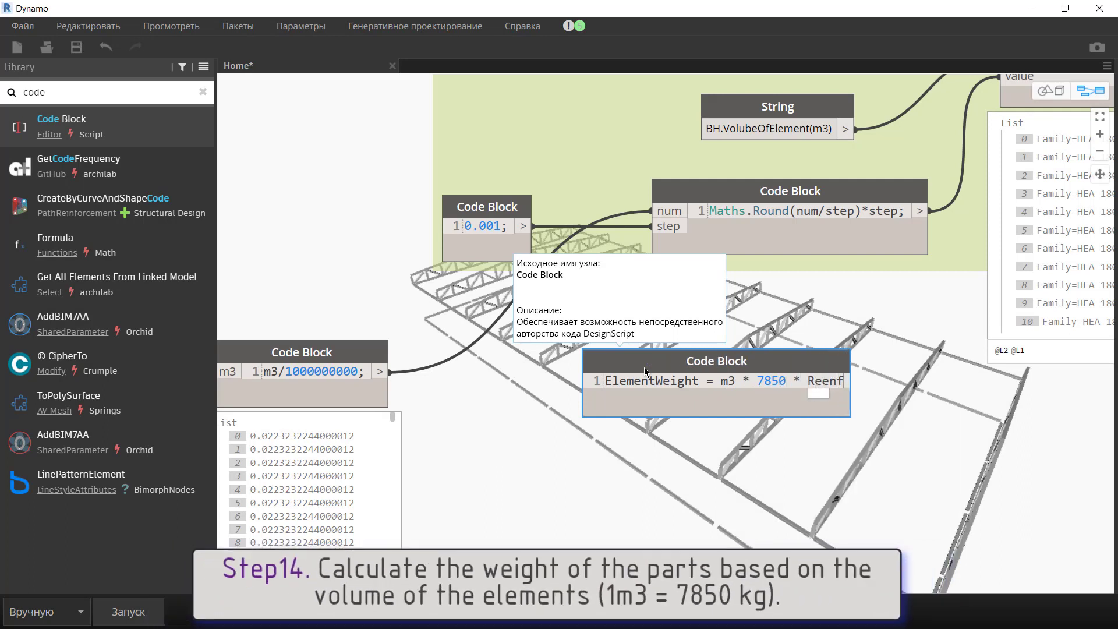
{"action": "type", "text": "Ra"}
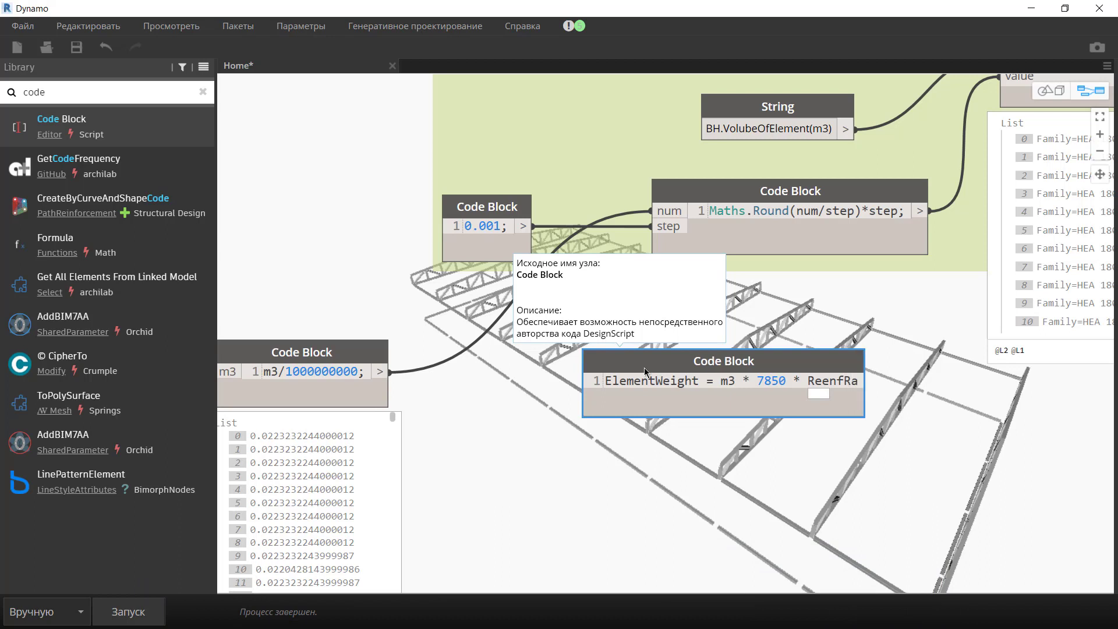
{"action": "type", "text": "tio"}
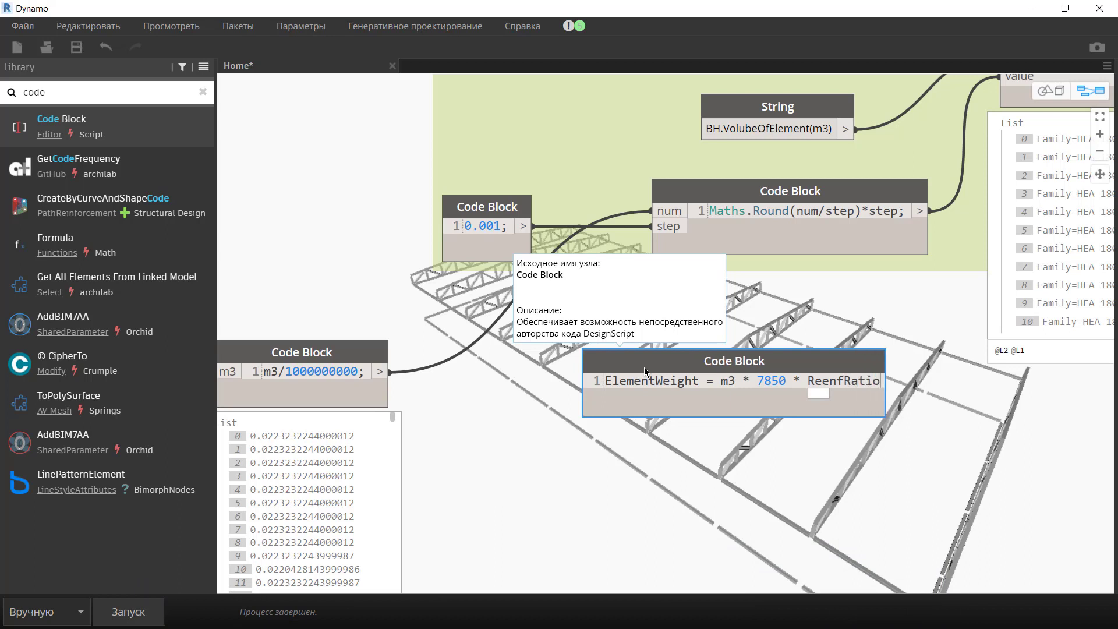
{"action": "left_click", "coordinate": [703, 450]}
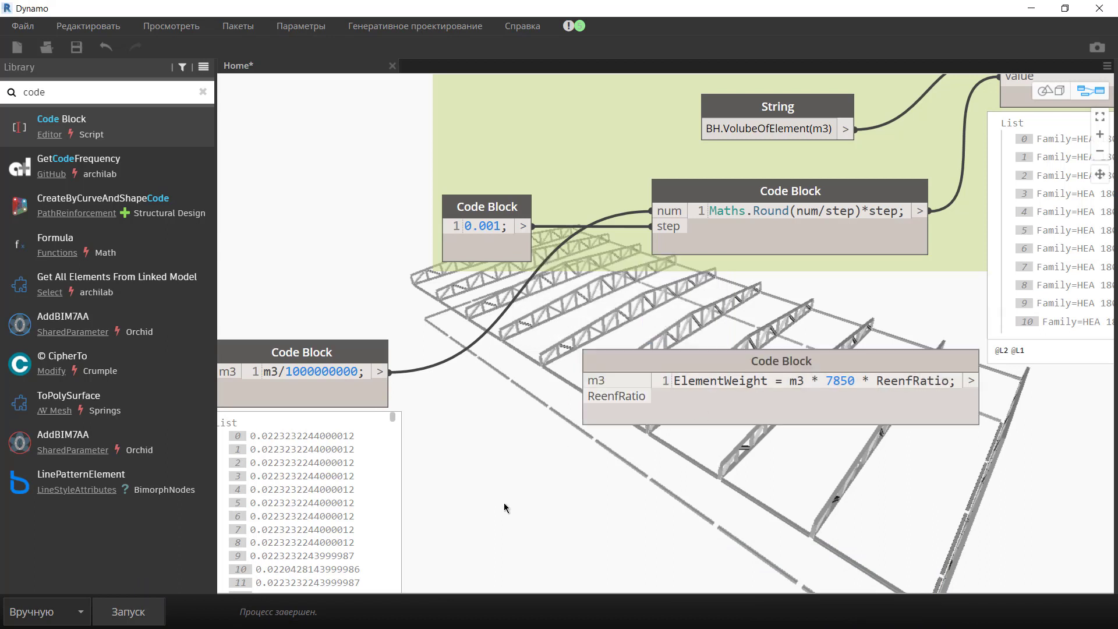
Create a Code Block of ratios 1.0, 1.05, 1.1 named 'Reinforcement Ratio'.
{"action": "double_click", "coordinate": [480, 491]}
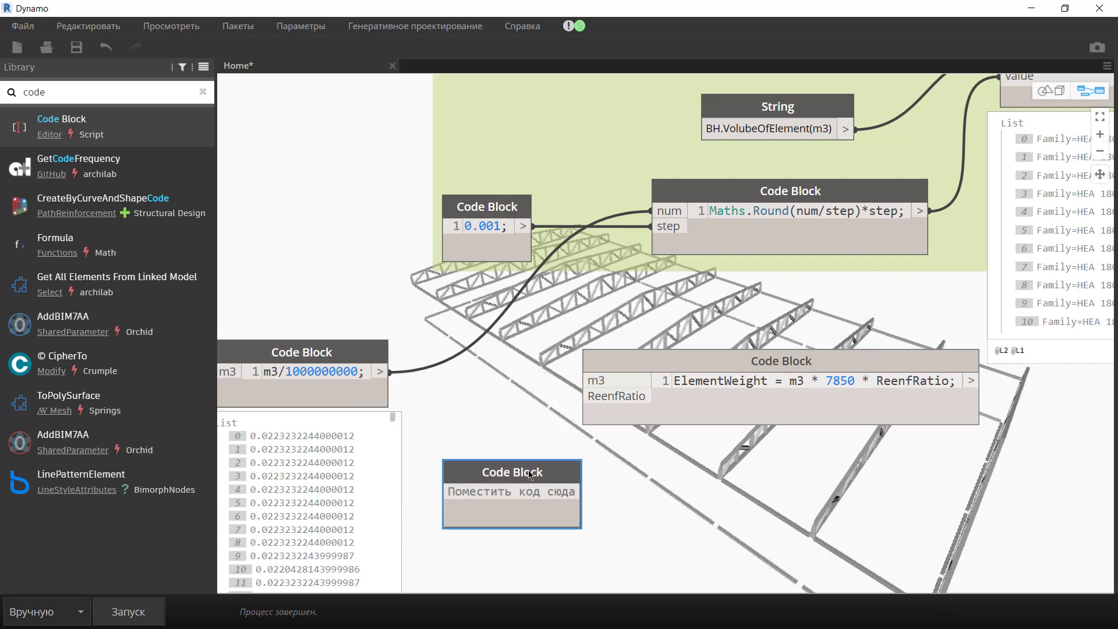
{"action": "type", "text": "1"}
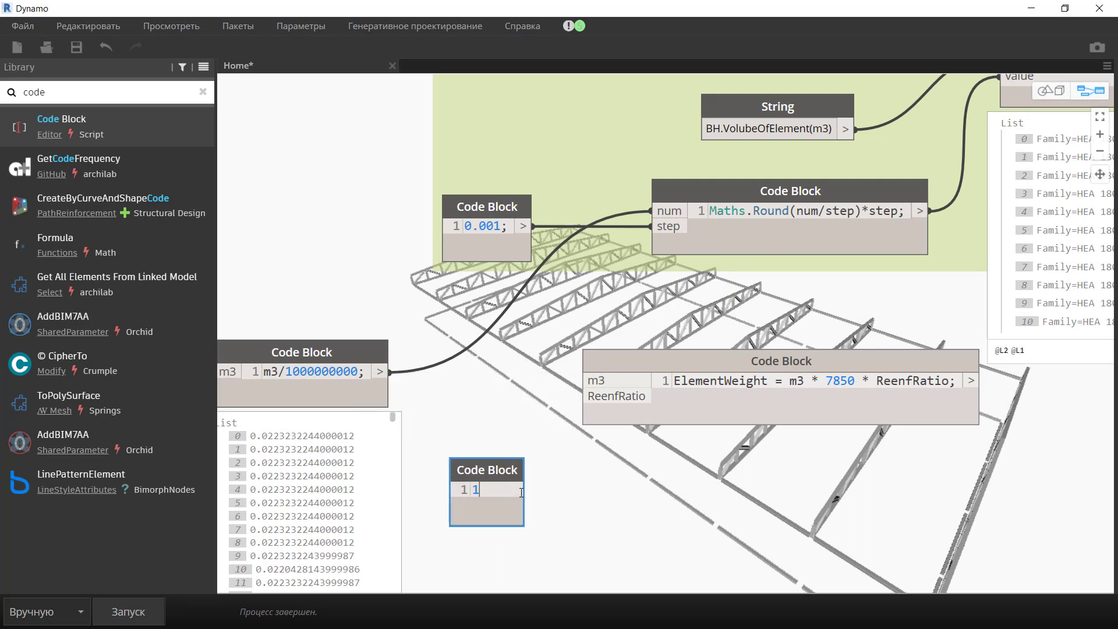
{"action": "type", "text": ".0;"}
{"action": "key", "text": "Return"}
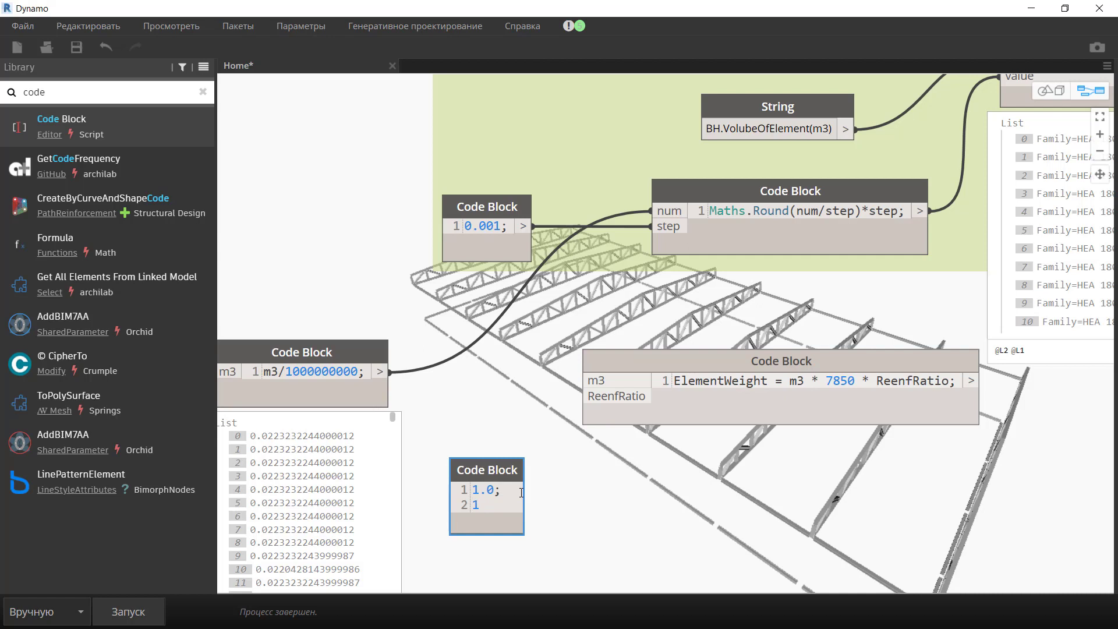
{"action": "type", "text": ".05;"}
{"action": "key", "text": "Return"}
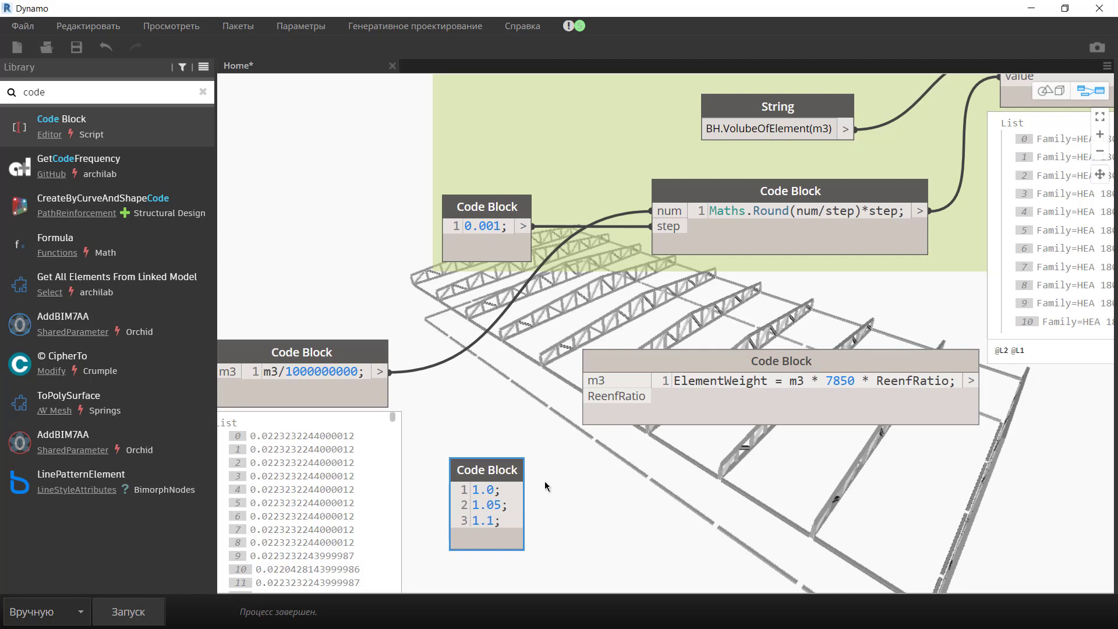
{"action": "double_click", "coordinate": [500, 472]}
{"action": "type", "text": "Reinforc"}
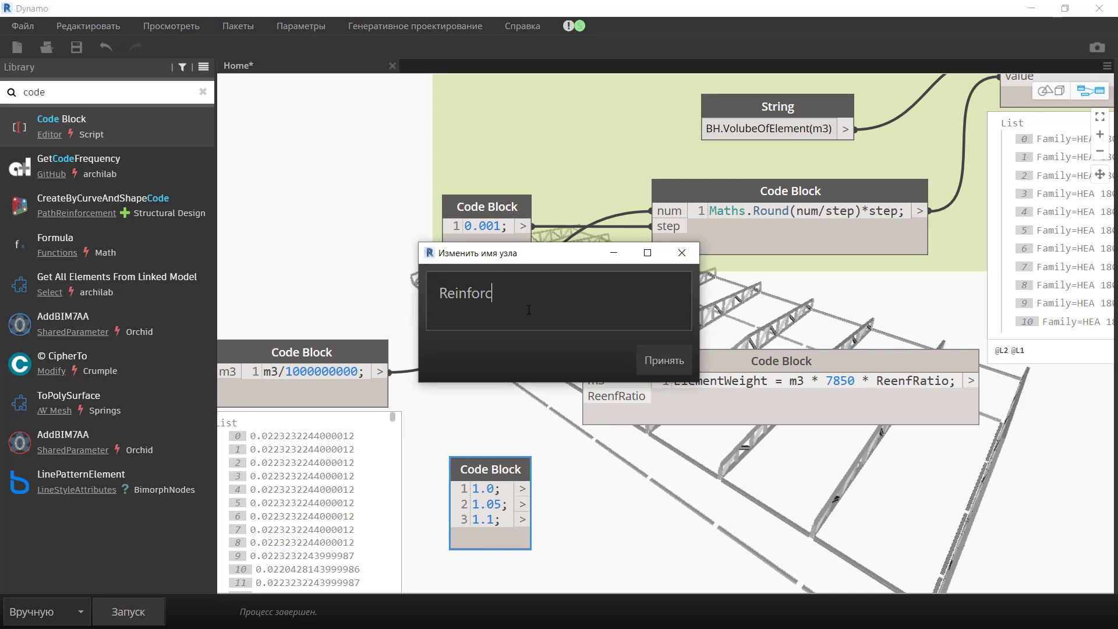
{"action": "type", "text": "ement Ratio"}
{"action": "left_click", "coordinate": [671, 357]}
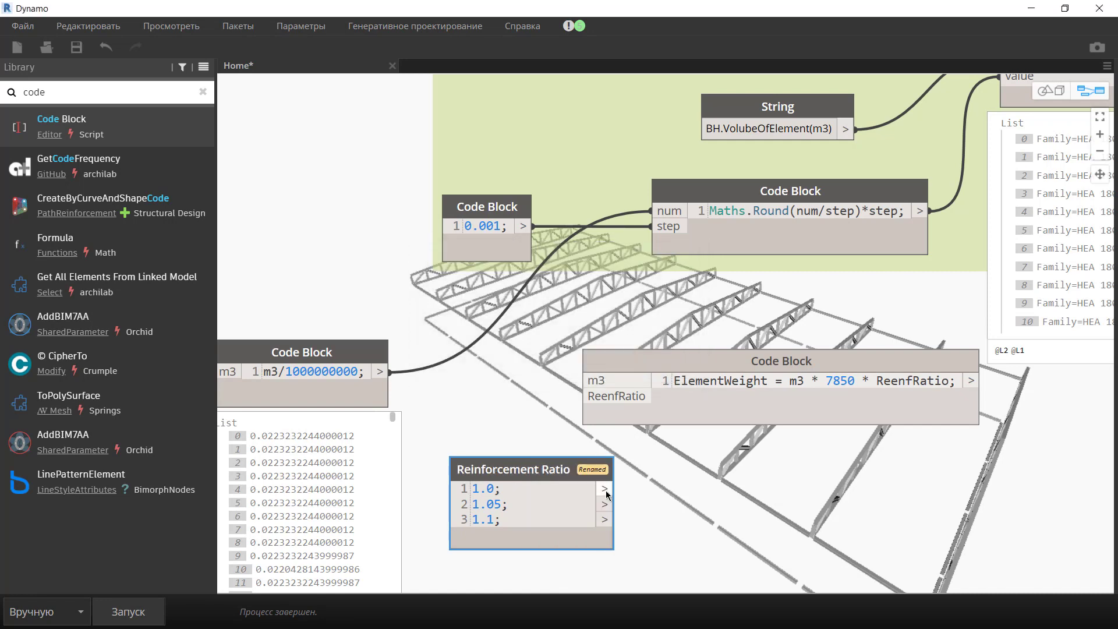
Wire the ratio values into ReenfRatio and the cubic-metre volumes into m3.
{"action": "left_click_drag", "start_coordinate": [656, 415], "coordinate": [672, 440]}
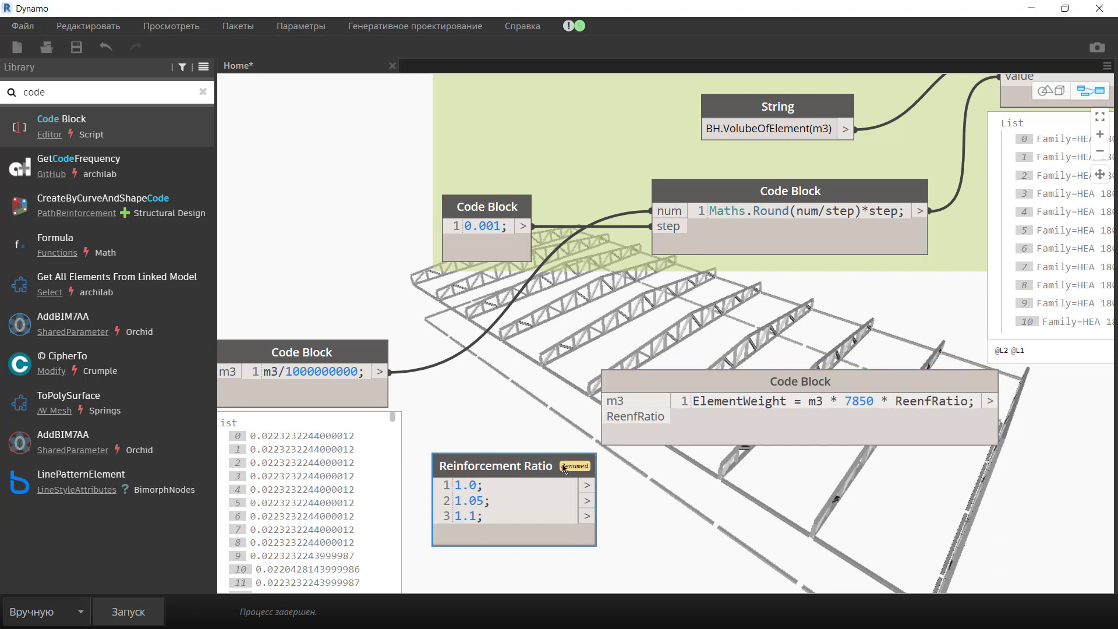
{"action": "mouse_move", "coordinate": [591, 505]}
{"action": "left_mouse_down"}
{"action": "mouse_move", "coordinate": [580, 510]}
{"action": "mouse_move", "coordinate": [601, 417]}
{"action": "left_mouse_up"}
{"action": "left_click_drag", "start_coordinate": [385, 371], "coordinate": [673, 400]}
{"action": "left_click", "coordinate": [673, 401]}
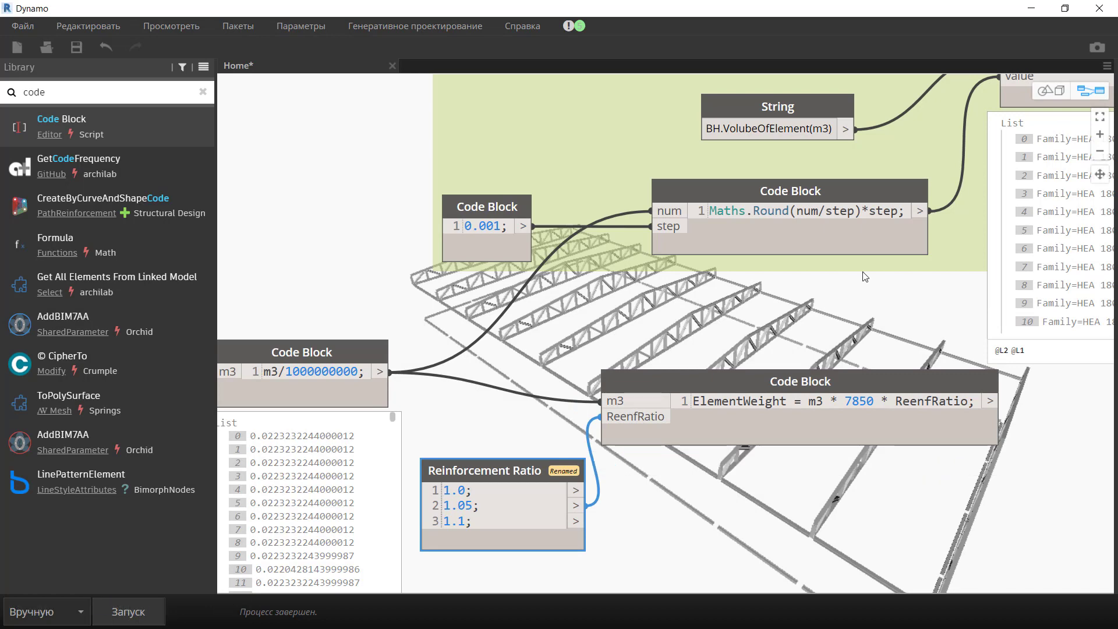
Freeze the SetParameterByName node and run the graph.
{"action": "scroll", "coordinate": [866, 280], "scroll_direction": "down", "scroll_amount": 2}
{"action": "middle_click_drag", "start_coordinate": [865, 280], "coordinate": [716, 326]}
{"action": "right_click", "coordinate": [870, 185]}
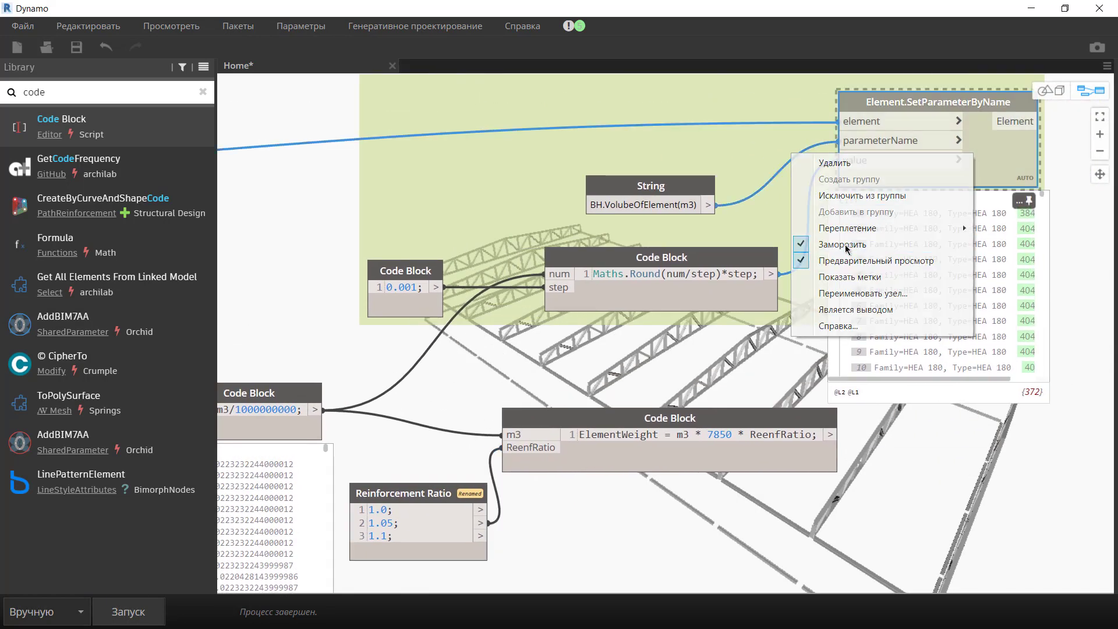
{"action": "left_click", "coordinate": [876, 260]}
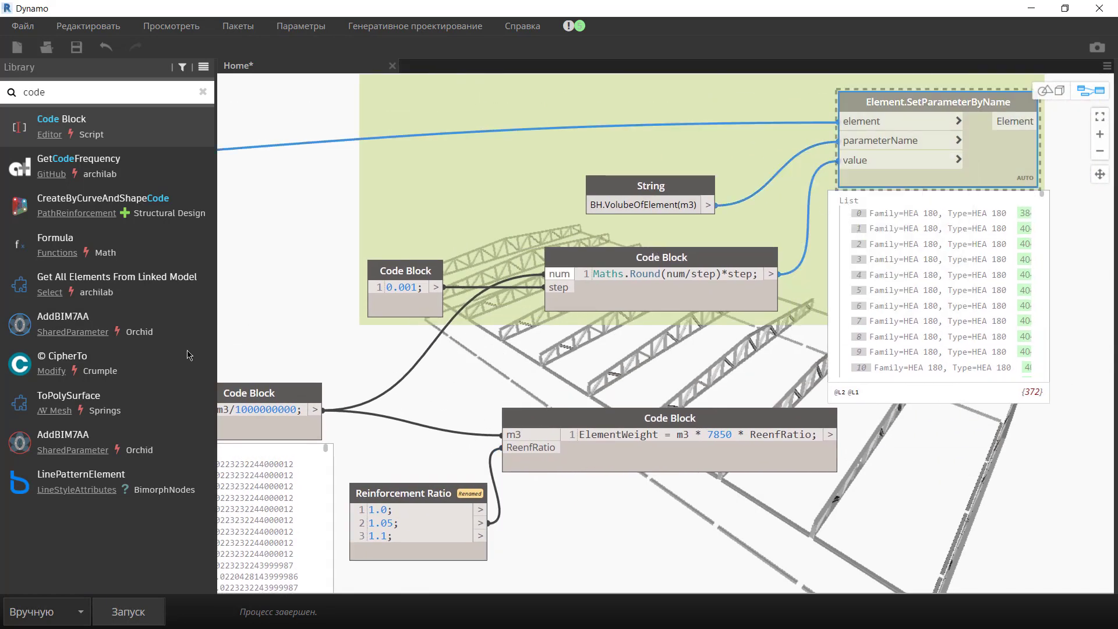
{"action": "left_click", "coordinate": [138, 620]}
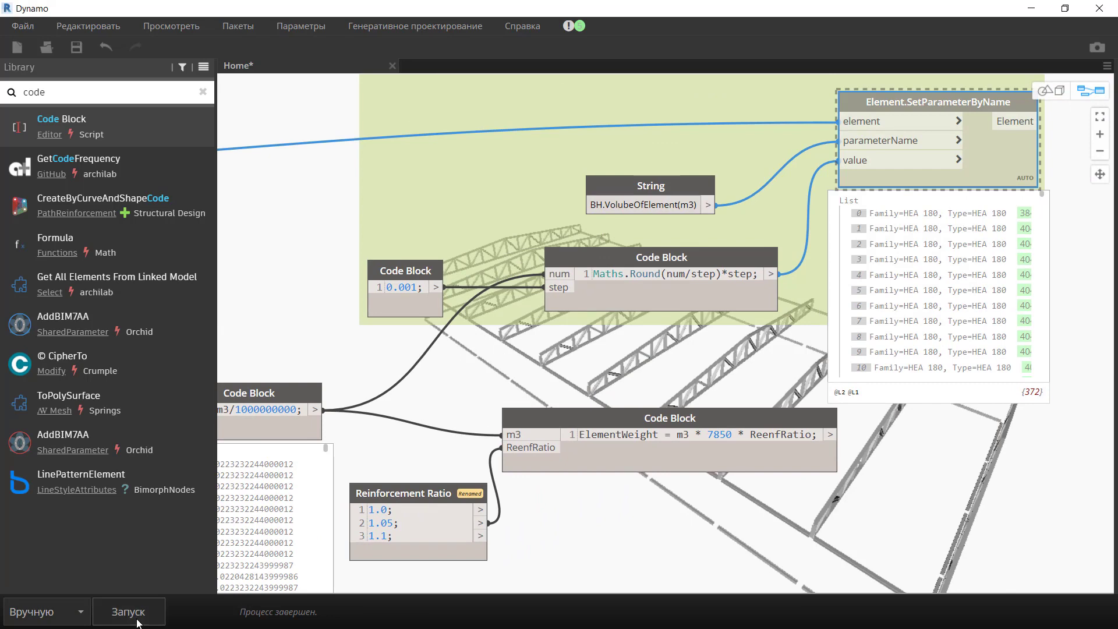
Duplicate the Maths.Round Code Block and feed ElementWeight into the copy.
{"action": "left_click", "coordinate": [788, 463]}
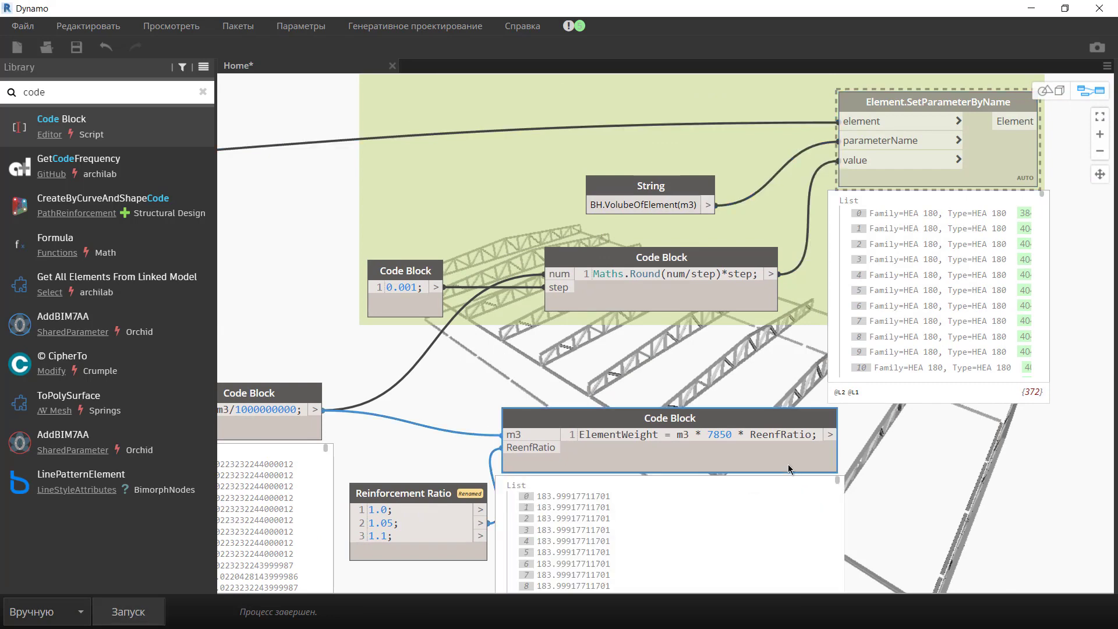
{"action": "middle_click_drag", "start_coordinate": [861, 468], "coordinate": [862, 295]}
{"action": "scroll", "coordinate": [841, 320], "scroll_direction": "up", "scroll_amount": 2}
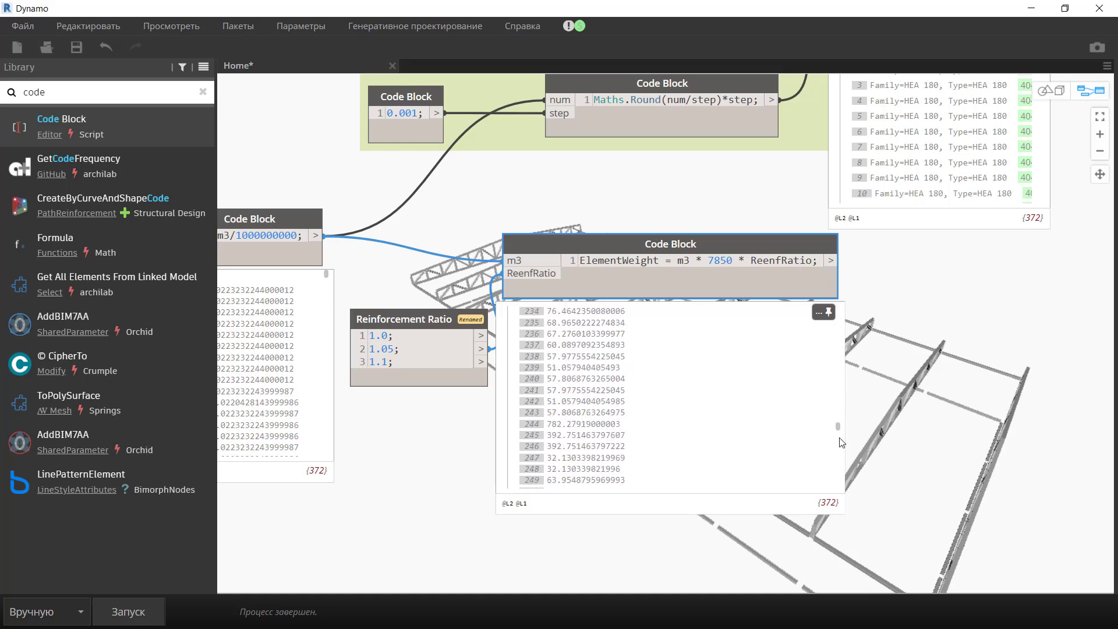
{"action": "left_click", "coordinate": [872, 283]}
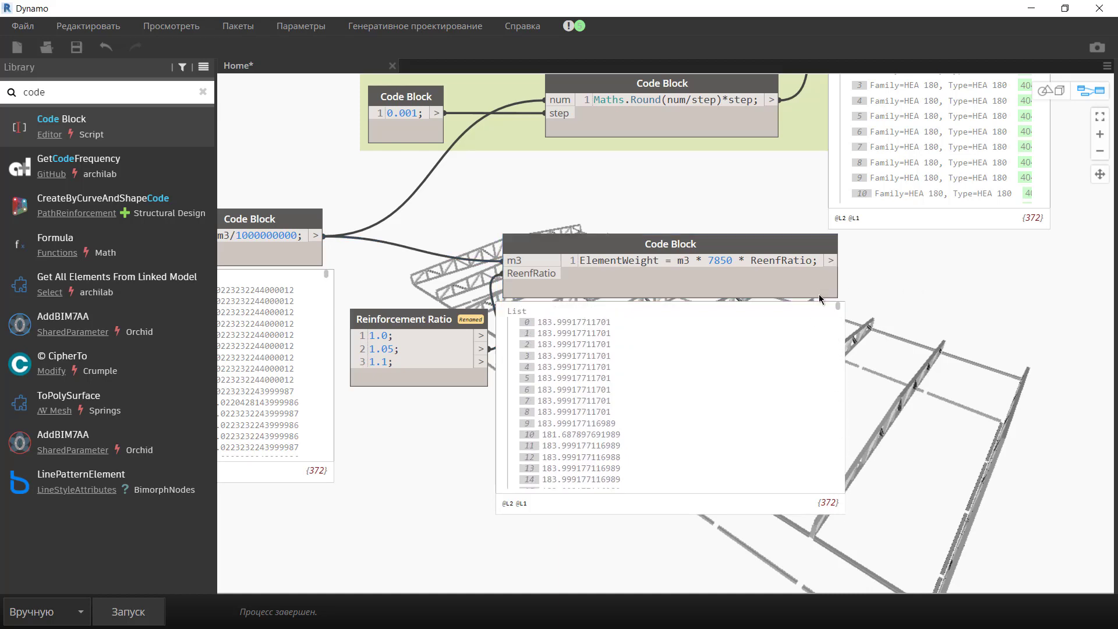
{"action": "left_click", "coordinate": [819, 295]}
{"action": "left_click_drag", "start_coordinate": [817, 288], "coordinate": [834, 276]}
{"action": "mouse_move", "coordinate": [835, 276]}
{"action": "middle_mouse_down"}
{"action": "mouse_move", "coordinate": [769, 347]}
{"action": "mouse_move", "coordinate": [453, 194]}
{"action": "mouse_move", "coordinate": [558, 185]}
{"action": "middle_mouse_up"}
{"action": "left_click", "coordinate": [558, 185]}
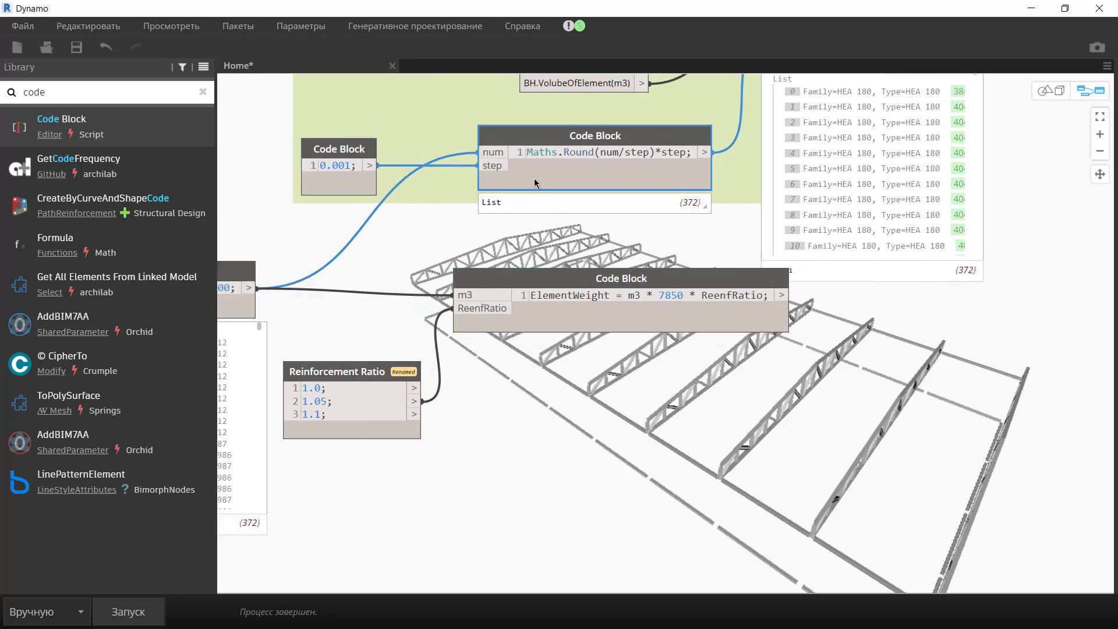
{"action": "key", "text": "ctrl+c"}
{"action": "key", "text": "ctrl+v"}
{"action": "left_click_drag", "start_coordinate": [909, 419], "coordinate": [899, 430]}
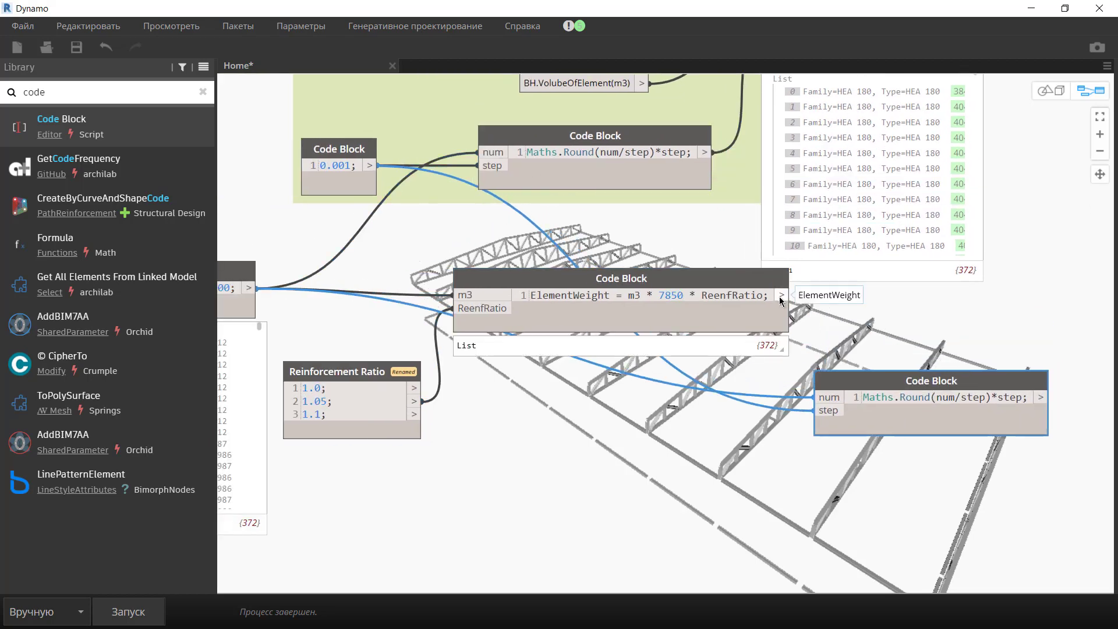
{"action": "left_click_drag", "start_coordinate": [782, 295], "coordinate": [814, 397]}
Copy the 0.001 step block, change it to 0.01, and wire it to the weight rounding step.
{"action": "left_click", "coordinate": [366, 175]}
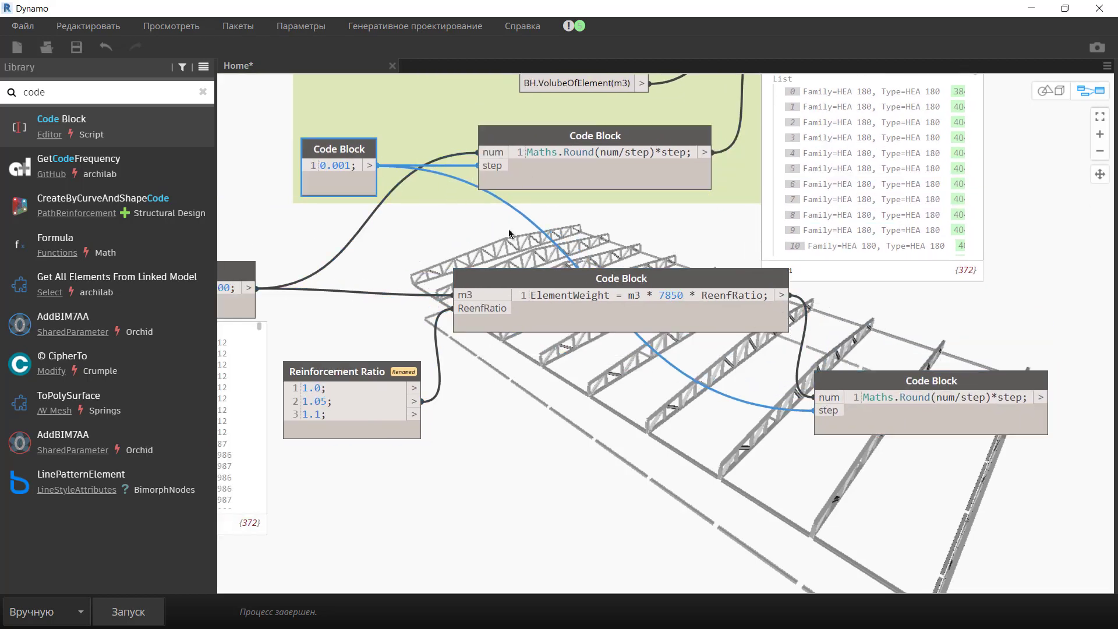
{"action": "key", "text": "ctrl+c"}
{"action": "key", "text": "ctrl+v"}
{"action": "mouse_move", "coordinate": [434, 174]}
{"action": "left_mouse_down"}
{"action": "mouse_move", "coordinate": [730, 429]}
{"action": "mouse_move", "coordinate": [707, 423]}
{"action": "mouse_move", "coordinate": [814, 411]}
{"action": "left_mouse_up"}
{"action": "key", "text": "BackSpace"}
{"action": "left_click", "coordinate": [669, 389]}
{"action": "left_click_drag", "start_coordinate": [706, 408], "coordinate": [736, 399]}
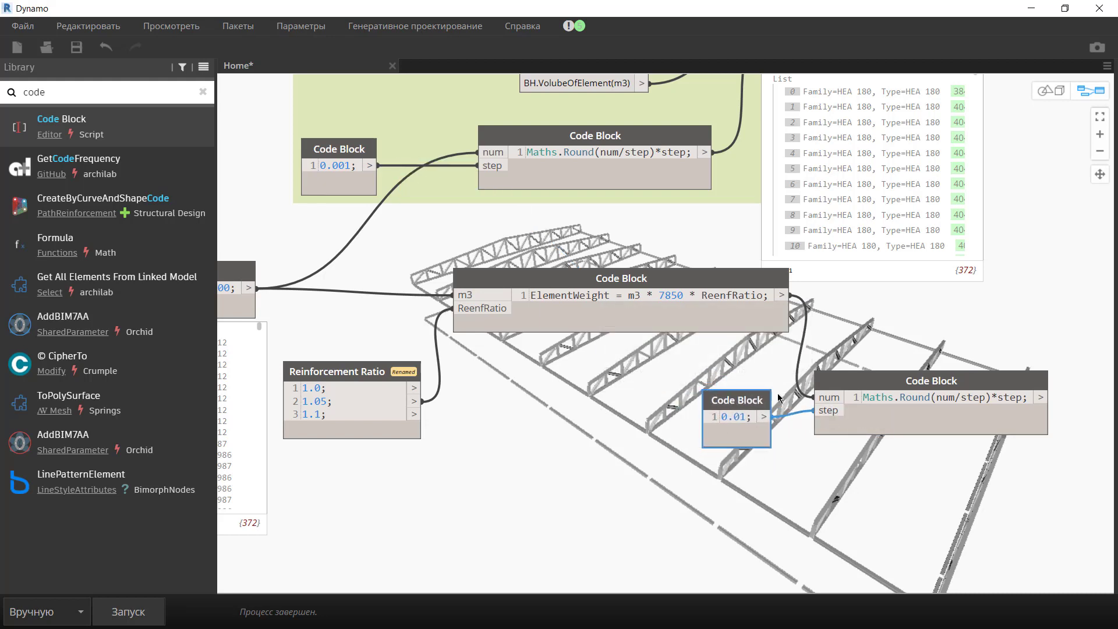
{"action": "left_click_drag", "start_coordinate": [932, 381], "coordinate": [981, 382]}
Move the ElementWeight, 0.01 and rounding blocks lower in the graph.
{"action": "double_click", "coordinate": [697, 282]}
{"action": "left_click", "coordinate": [683, 252]}
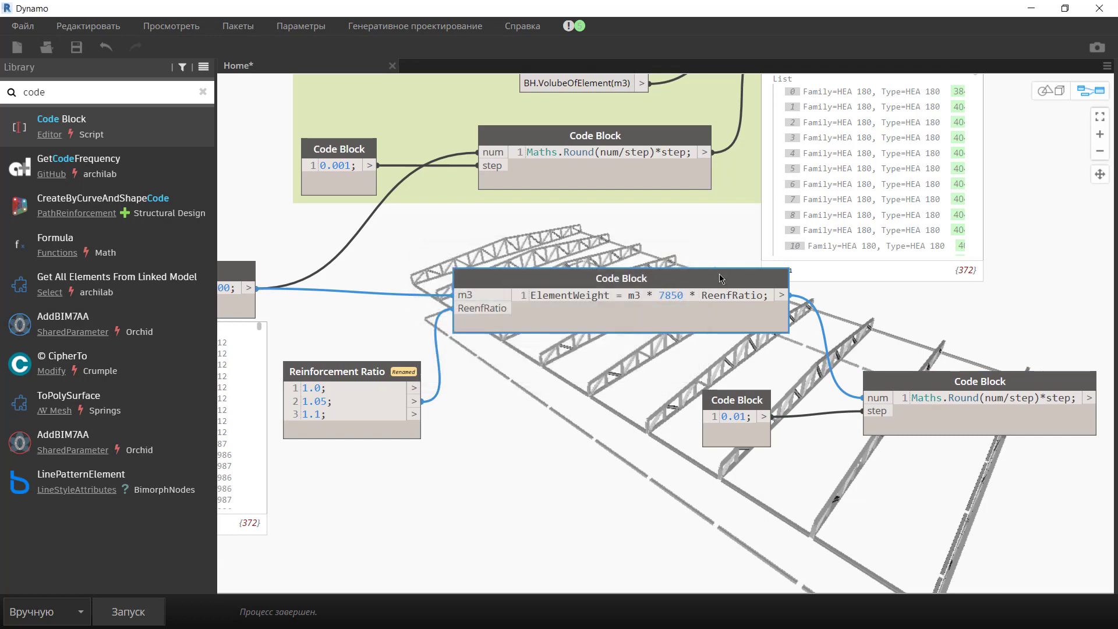
{"action": "left_click_drag", "start_coordinate": [693, 279], "coordinate": [683, 266]}
{"action": "middle_click_drag", "start_coordinate": [900, 171], "coordinate": [761, 281]}
{"action": "scroll", "coordinate": [786, 269], "scroll_direction": "down", "scroll_amount": 2}
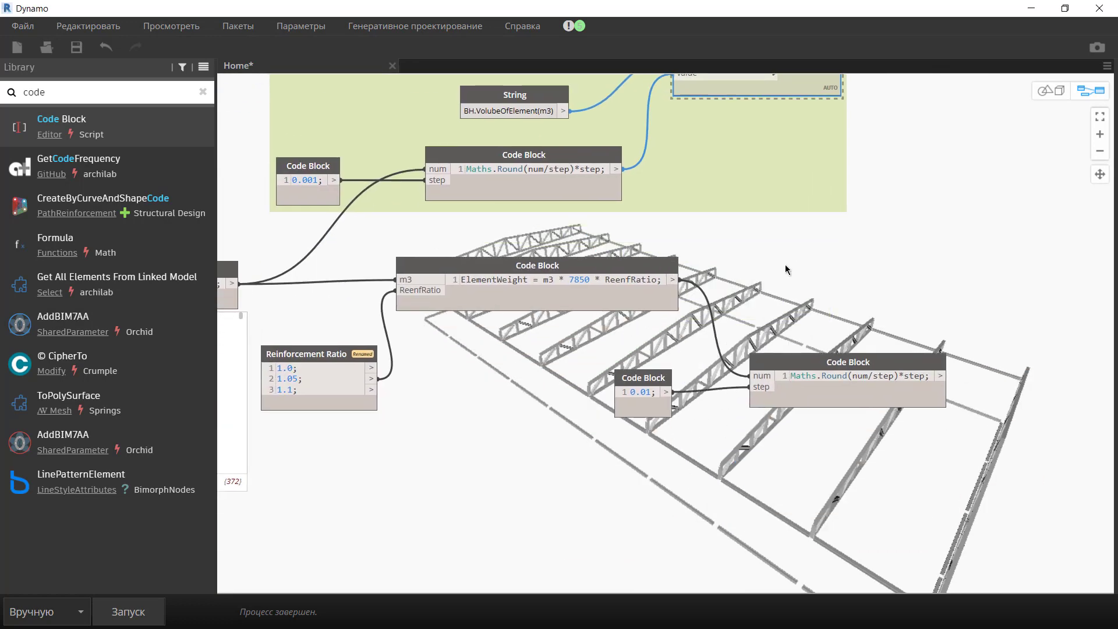
{"action": "left_click_drag", "start_coordinate": [334, 360], "coordinate": [341, 360]}
{"action": "left_click_drag", "start_coordinate": [863, 471], "coordinate": [406, 295]}
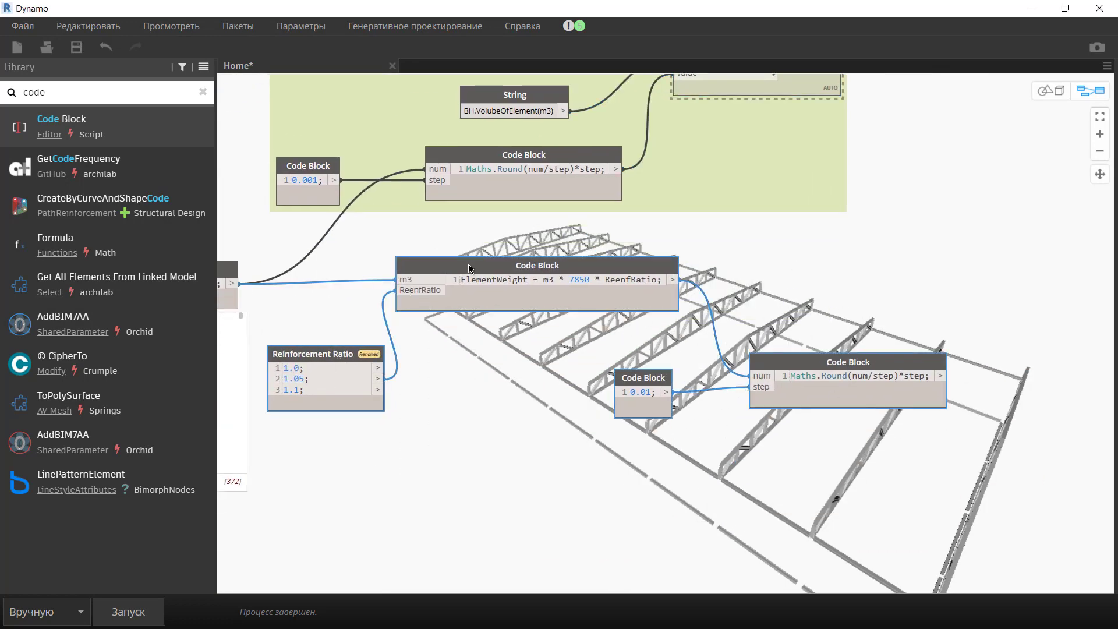
{"action": "left_click_drag", "start_coordinate": [469, 268], "coordinate": [461, 329]}
{"action": "mouse_move", "coordinate": [411, 412]}
{"action": "middle_mouse_down"}
{"action": "mouse_move", "coordinate": [665, 366]}
{"action": "mouse_move", "coordinate": [377, 331]}
{"action": "middle_mouse_up"}
Inspect the rounded weight list, with values like 187.55 and 187.73.
{"action": "left_click", "coordinate": [649, 365]}
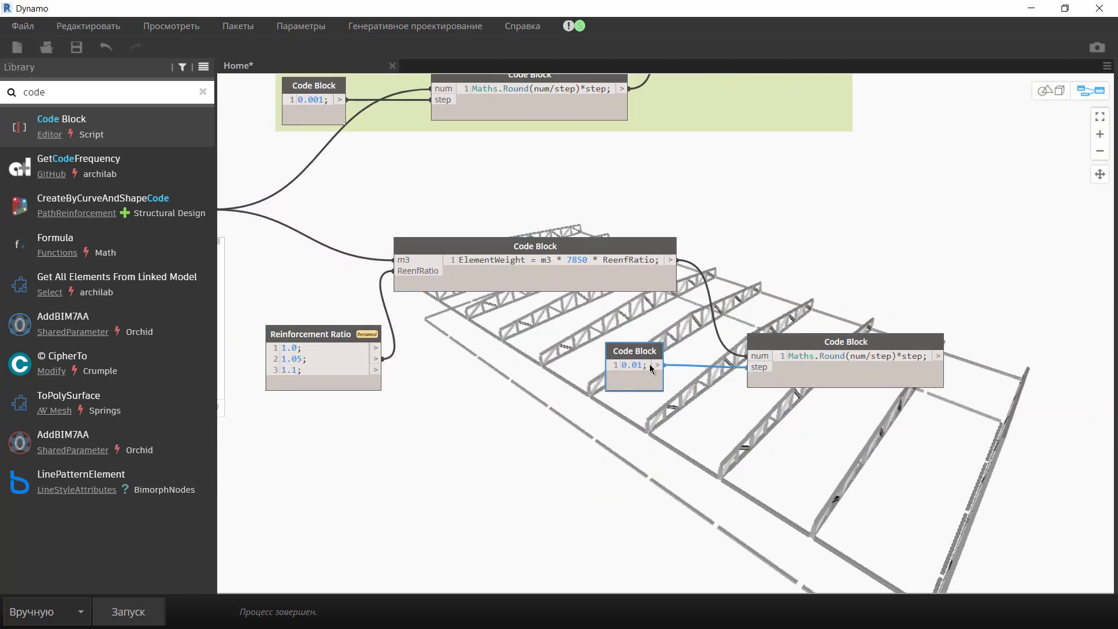
{"action": "left_click", "coordinate": [888, 379]}
{"action": "scroll", "coordinate": [745, 489], "scroll_direction": "down", "scroll_amount": 3}
{"action": "scroll", "coordinate": [749, 521], "scroll_direction": "down", "scroll_amount": 3}
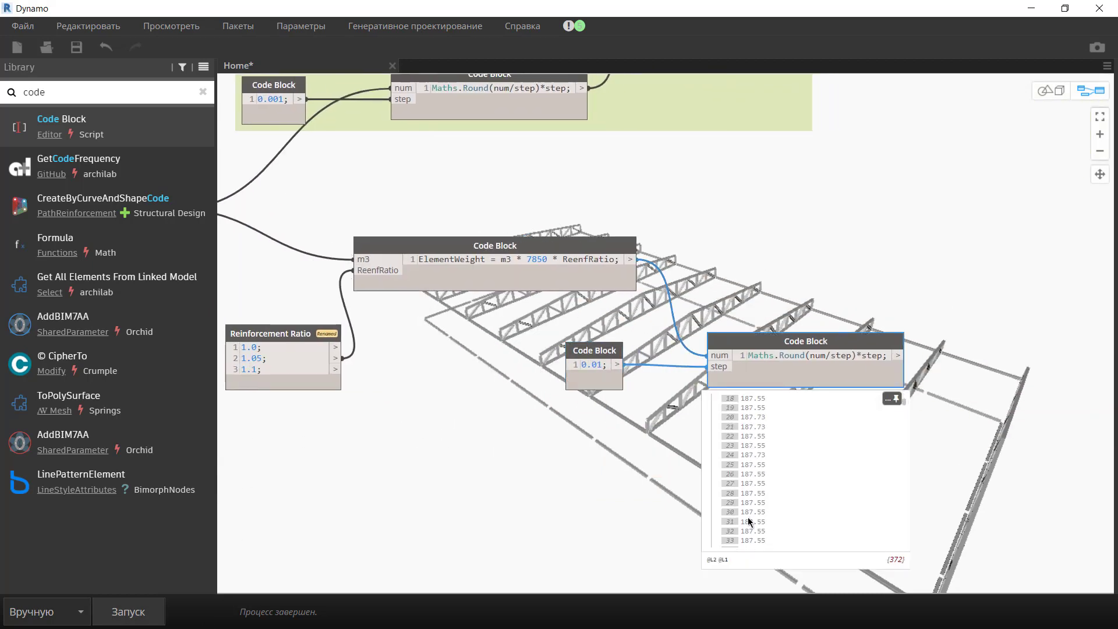
{"action": "scroll", "coordinate": [750, 521], "scroll_direction": "down", "scroll_amount": 3}
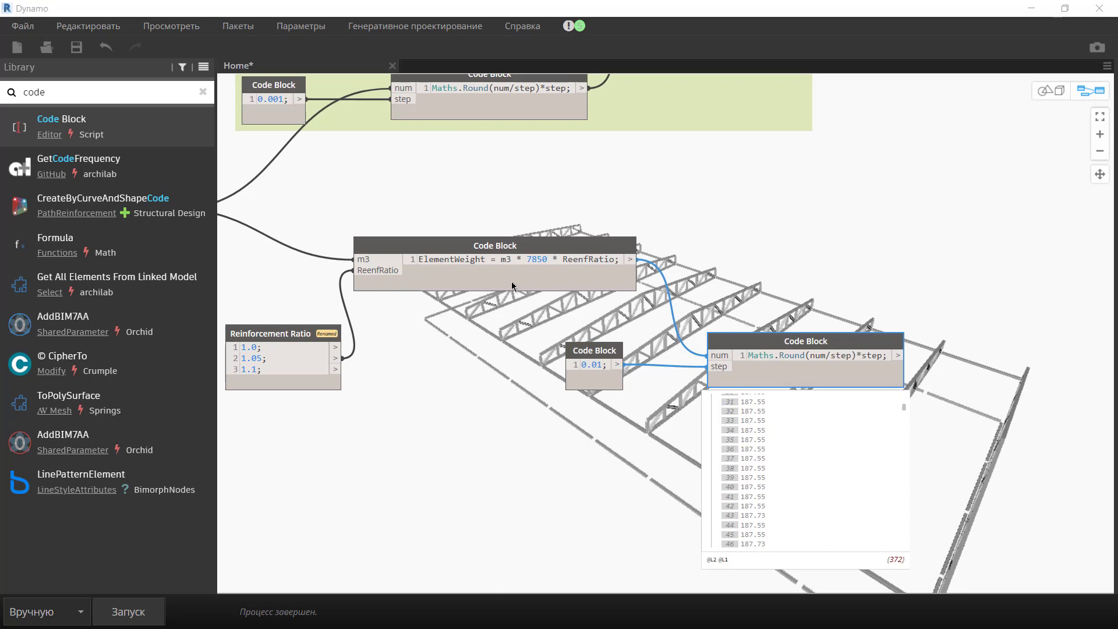
{"action": "left_click", "coordinate": [853, 327]}
{"action": "scroll", "coordinate": [732, 264], "scroll_direction": "down", "scroll_amount": 2}
{"action": "scroll", "coordinate": [732, 263], "scroll_direction": "down", "scroll_amount": 2}
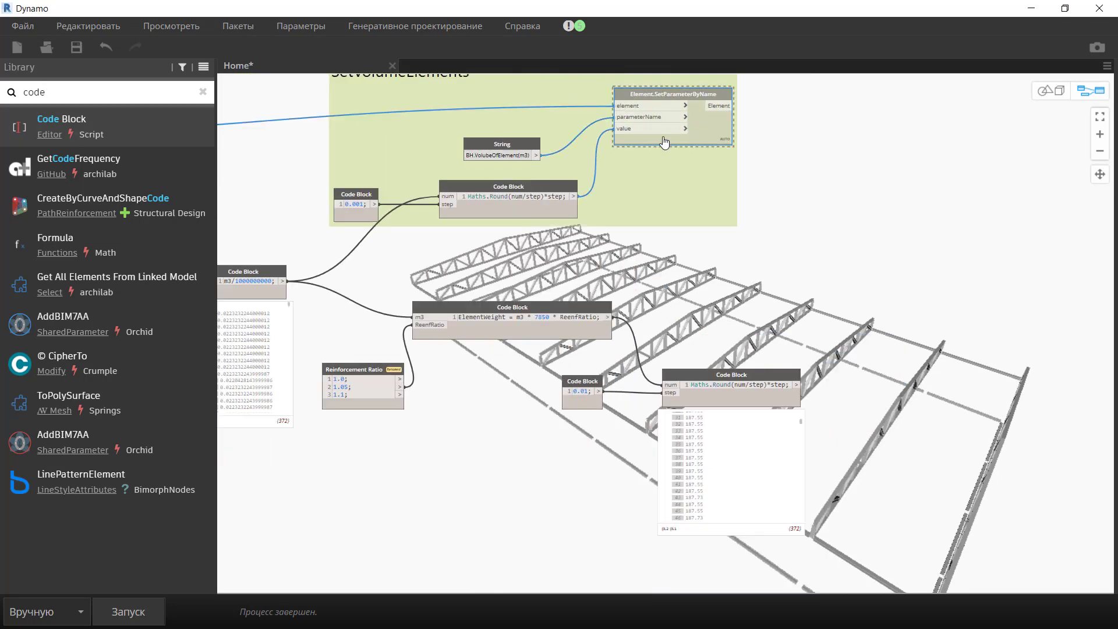
Duplicate the String and SetParameterByName nodes and set the String to BH.WeightOfElement(Kg).
{"action": "key", "text": "ctrl+c"}
{"action": "key", "text": "ctrl+v"}
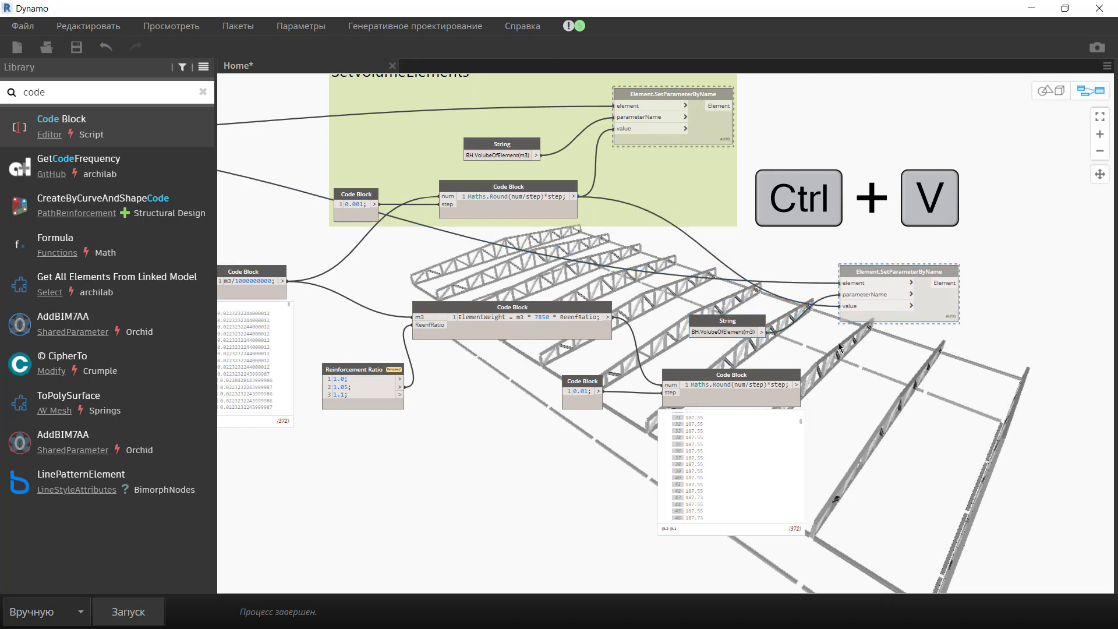
{"action": "scroll", "coordinate": [839, 347], "scroll_direction": "up", "scroll_amount": 3}
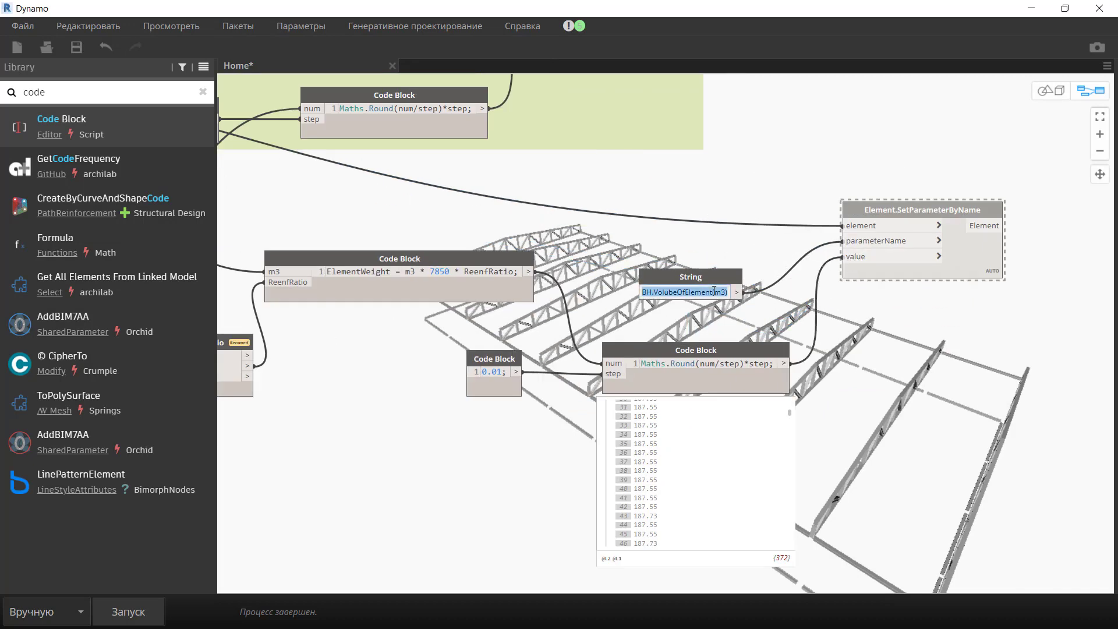
{"action": "key", "text": "alt+Tab"}
{"action": "key", "text": "alt+Tab"}
{"action": "key", "text": "alt+Tab"}
{"action": "left_click", "coordinate": [110, 301]}
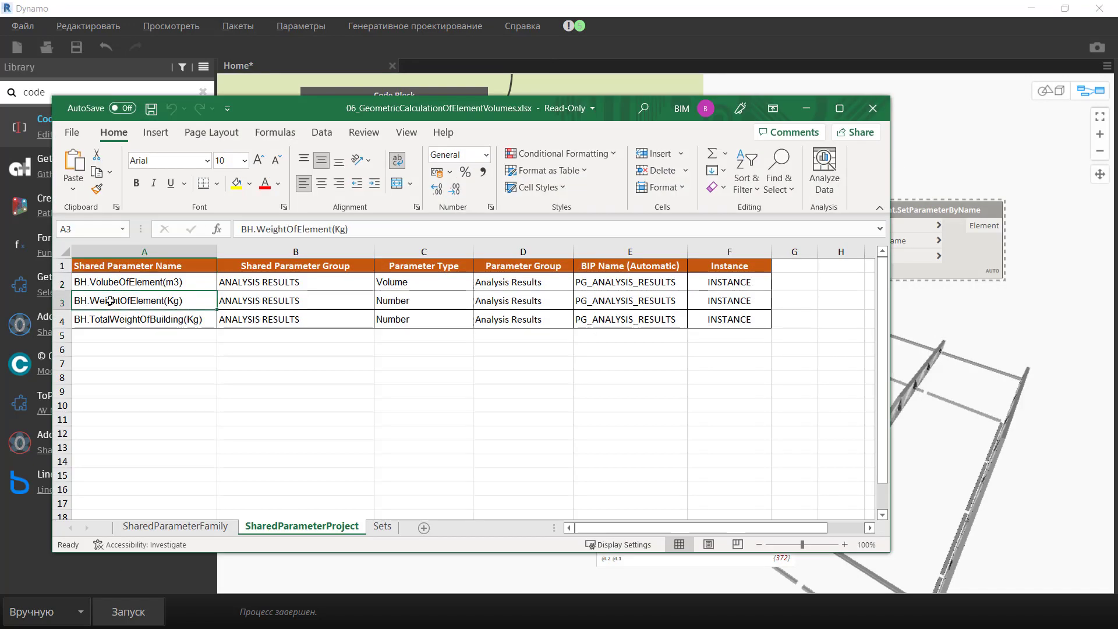
{"action": "key", "text": "ctrl+c"}
{"action": "key", "text": "alt+Tab"}
{"action": "double_click", "coordinate": [679, 293]}
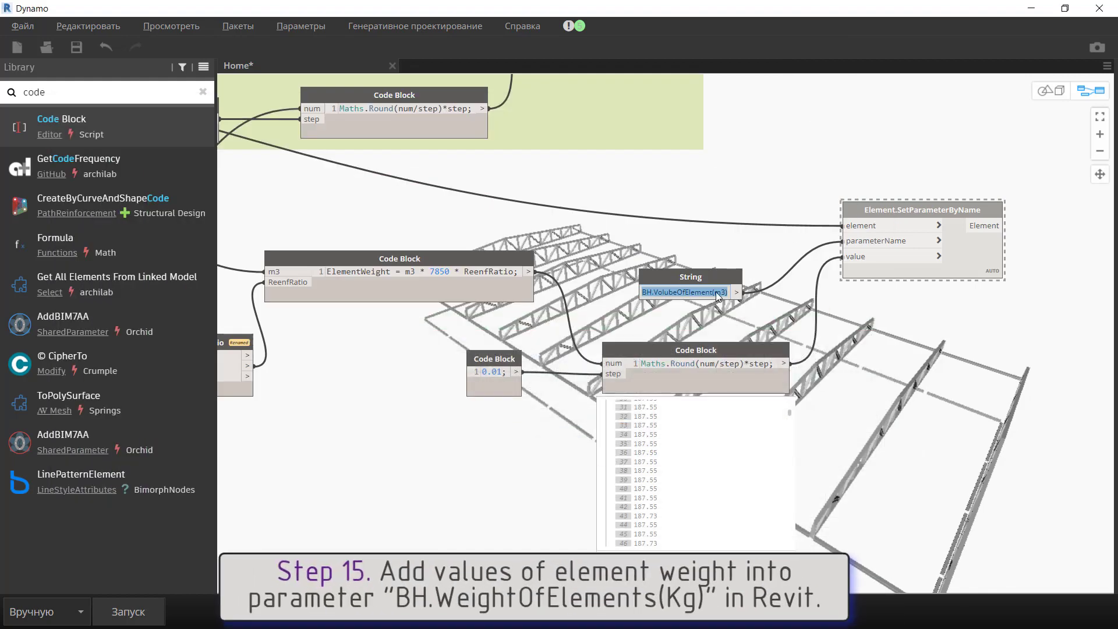
{"action": "key", "text": "ctrl+v"}
Check the pasted writer node's options and pan to the SetVolumeElements group.
{"action": "scroll", "coordinate": [725, 294], "scroll_direction": "up", "scroll_amount": 4}
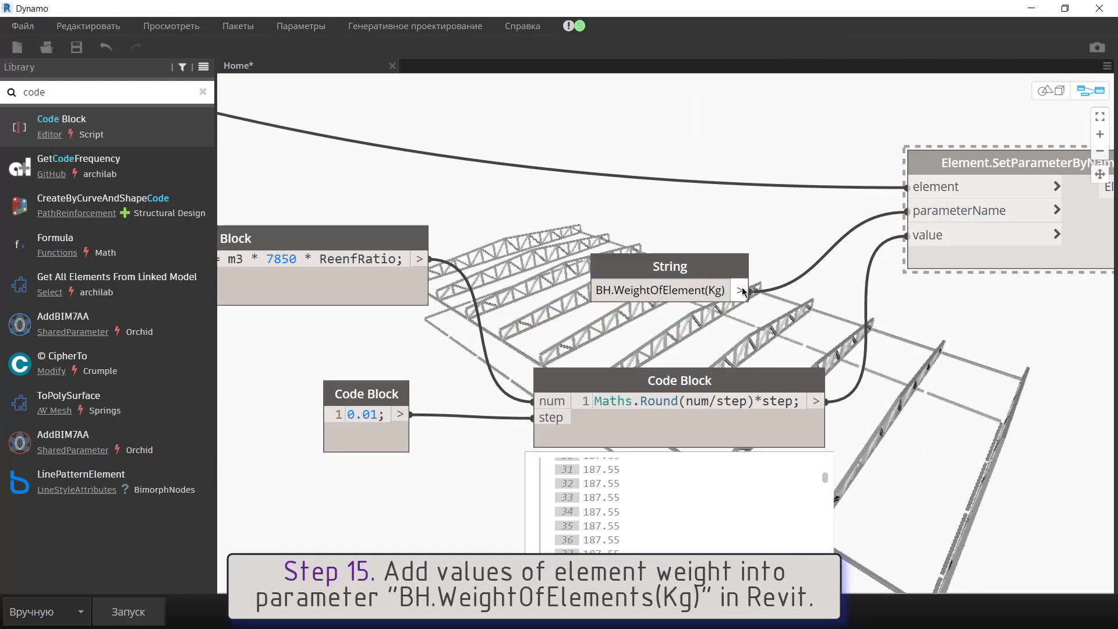
{"action": "scroll", "coordinate": [612, 210], "scroll_direction": "down", "scroll_amount": 5}
{"action": "scroll", "coordinate": [773, 224], "scroll_direction": "up", "scroll_amount": 3}
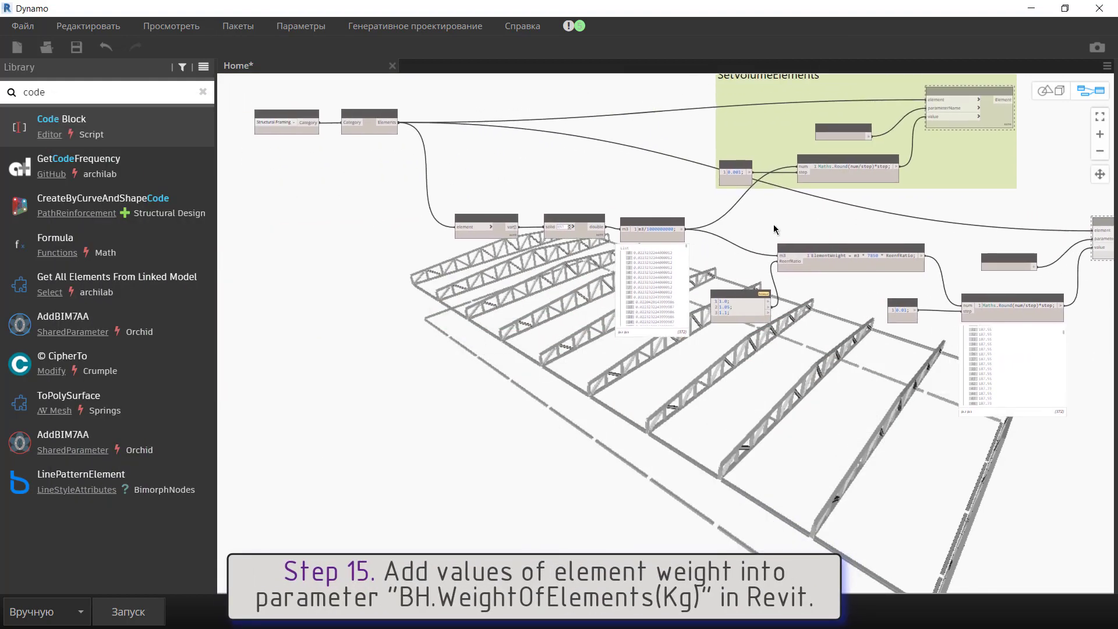
{"action": "scroll", "coordinate": [956, 253], "scroll_direction": "down", "scroll_amount": 3}
{"action": "scroll", "coordinate": [973, 233], "scroll_direction": "up", "scroll_amount": 5}
{"action": "right_click", "coordinate": [973, 233]}
{"action": "left_click", "coordinate": [885, 315]}
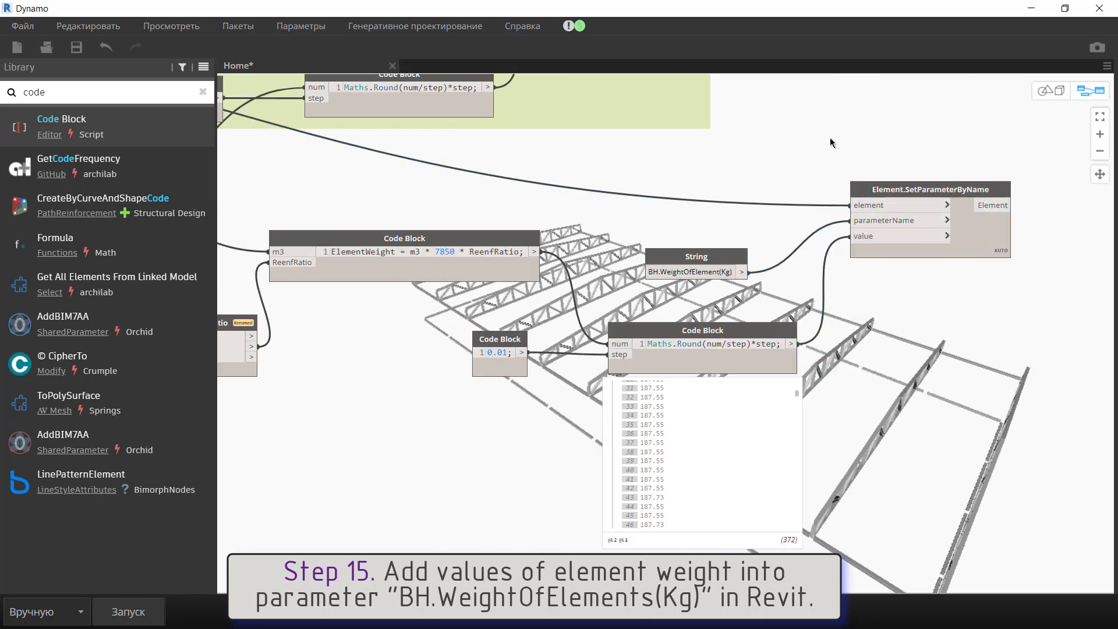
{"action": "scroll", "coordinate": [757, 222], "scroll_direction": "down", "scroll_amount": 2}
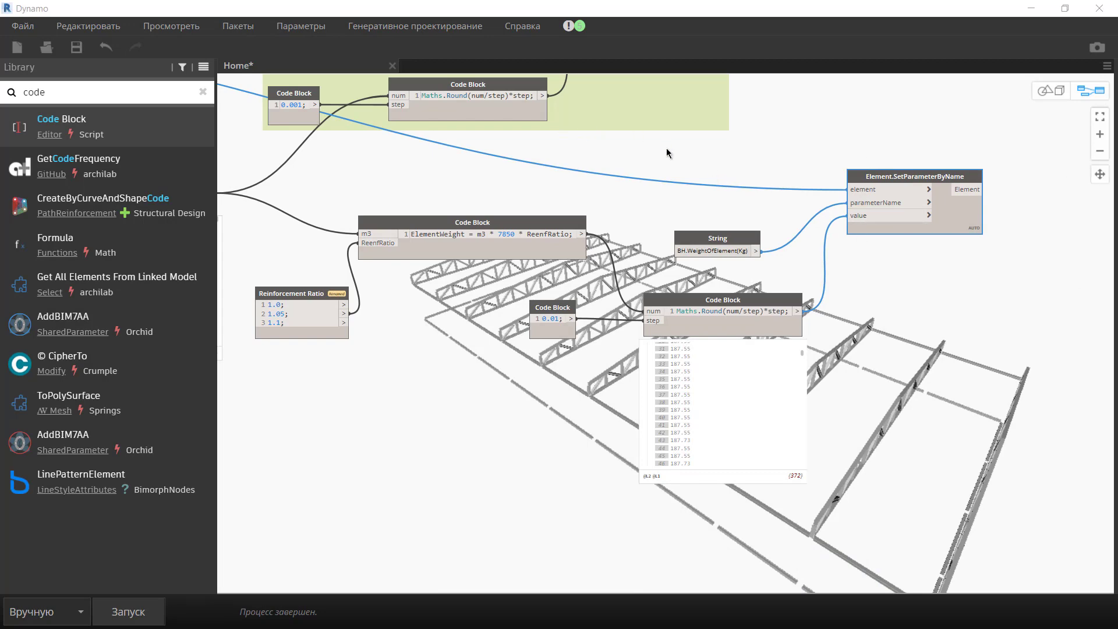
{"action": "middle_click_drag", "start_coordinate": [596, 128], "coordinate": [662, 267]}
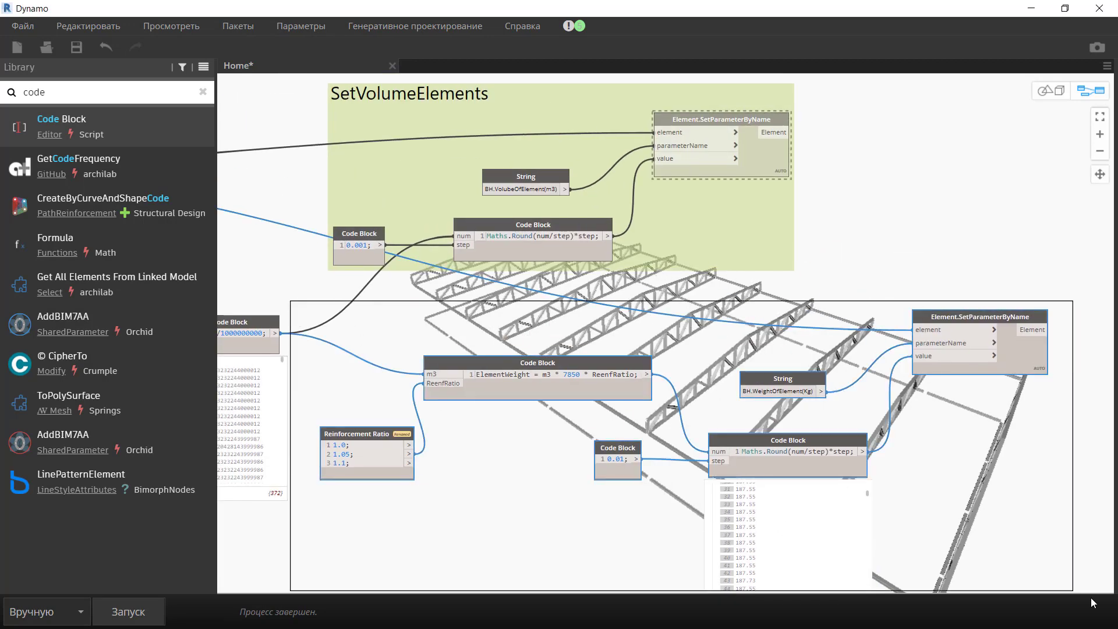
Box-select the weight nodes, group them and title the group SetWeightElements.
{"action": "left_click_drag", "start_coordinate": [292, 300], "coordinate": [1029, 511]}
{"action": "key", "text": "ctrl+g"}
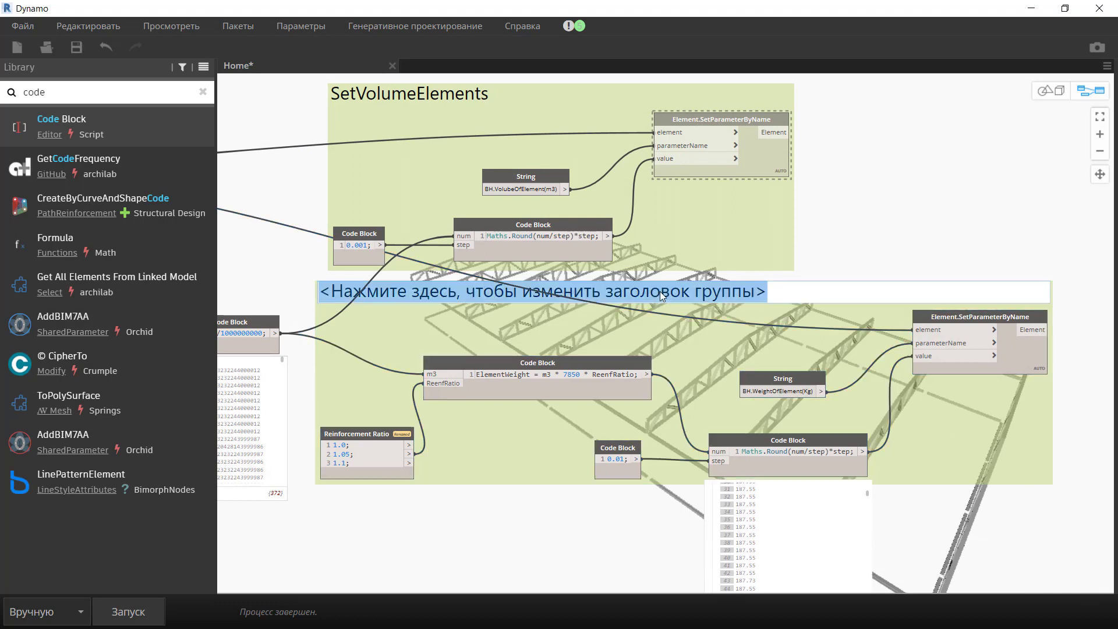
{"action": "double_click", "coordinate": [659, 292]}
{"action": "type", "text": "SetWeightElements"}
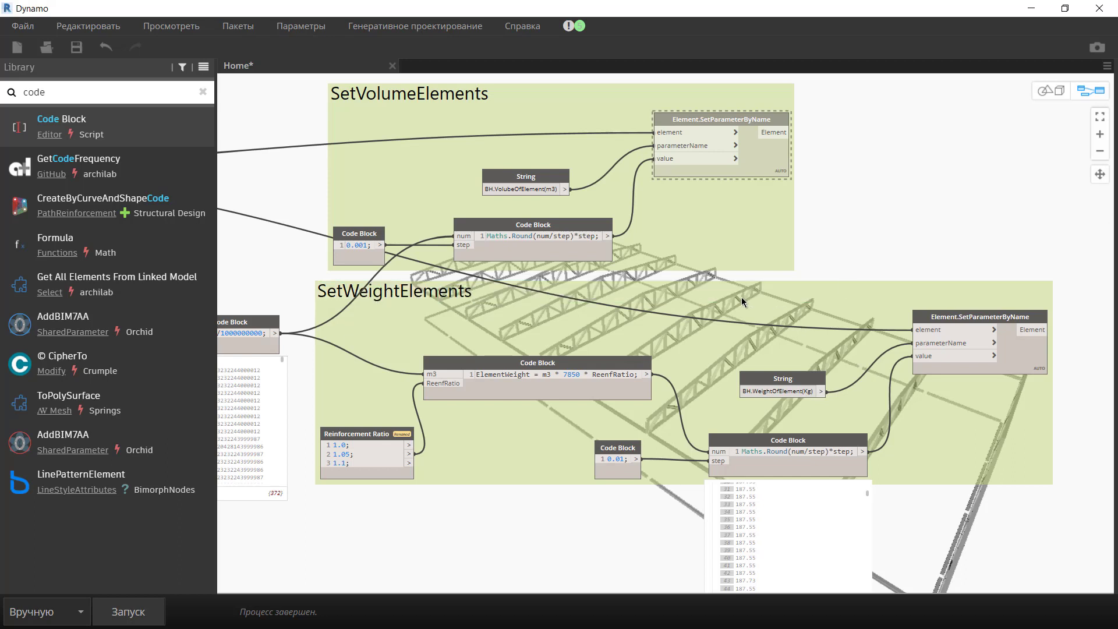
{"action": "left_click_drag", "start_coordinate": [746, 302], "coordinate": [757, 307]}
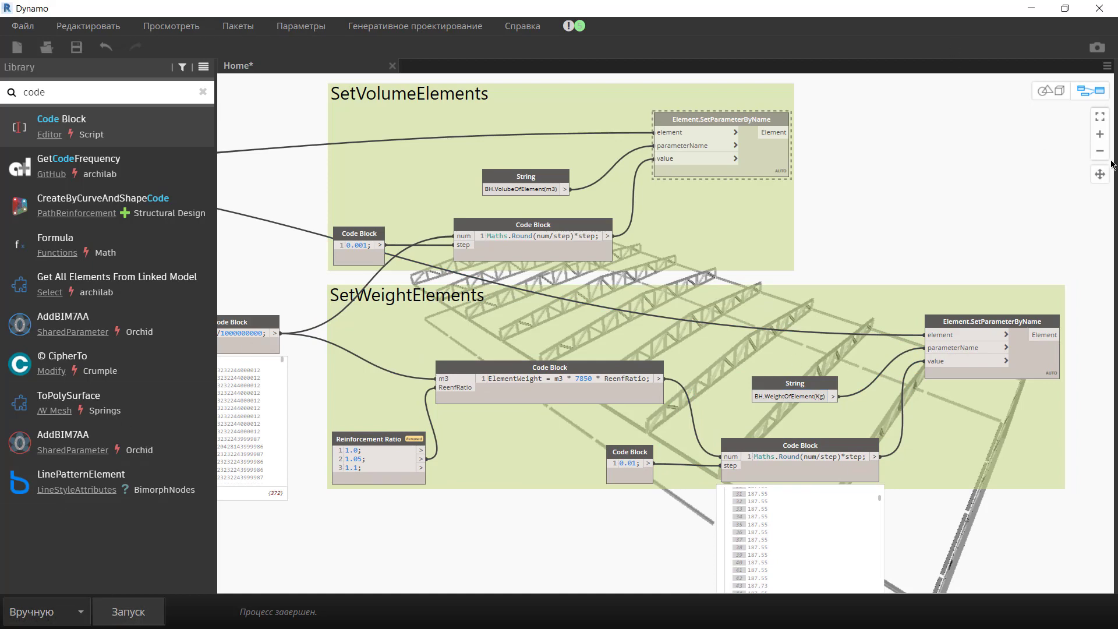
Reveal Revit, select an HEA Träger truss member and collapse its property groups.
{"action": "left_click", "coordinate": [1065, 8]}
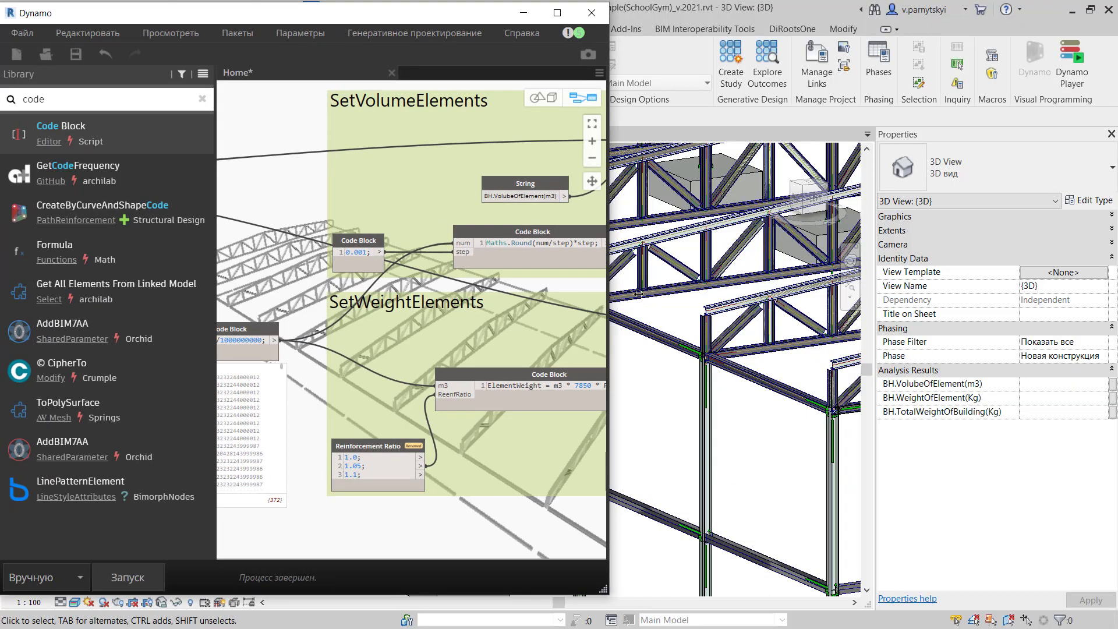
{"action": "left_click", "coordinate": [697, 323]}
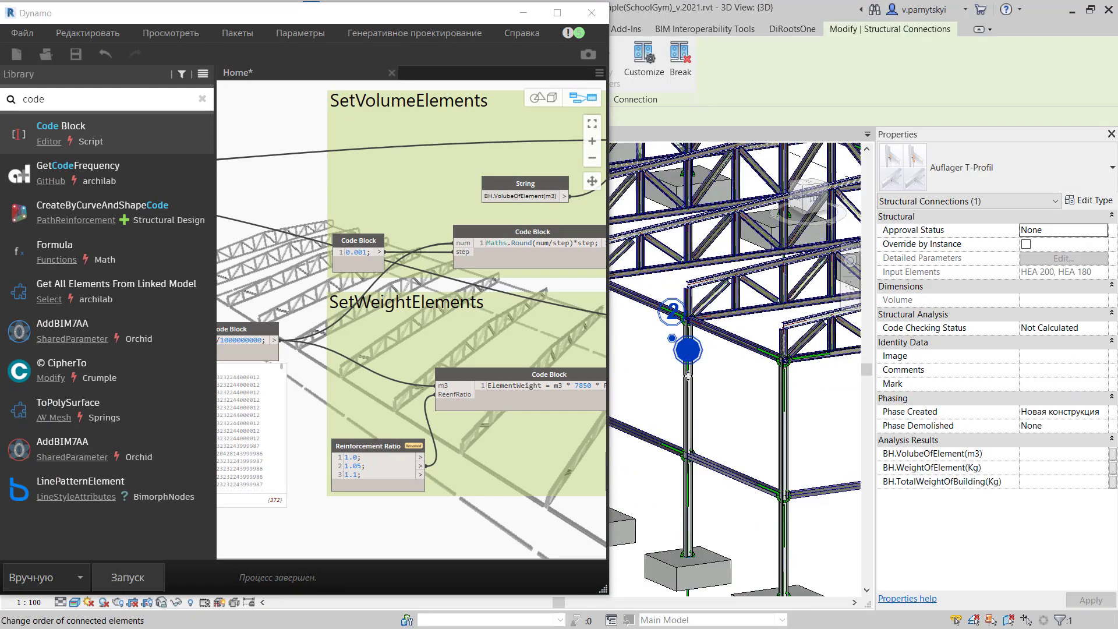
{"action": "left_click", "coordinate": [687, 408]}
{"action": "scroll", "coordinate": [1029, 540], "scroll_direction": "down", "scroll_amount": 3}
{"action": "scroll", "coordinate": [727, 291], "scroll_direction": "up", "scroll_amount": 5}
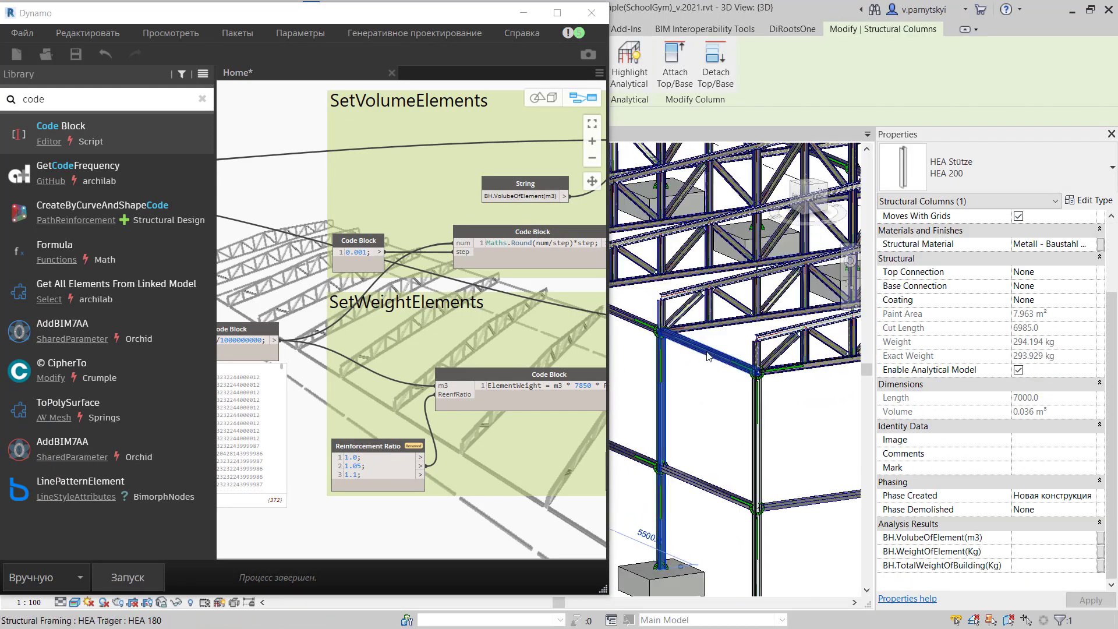
{"action": "left_click", "coordinate": [727, 292]}
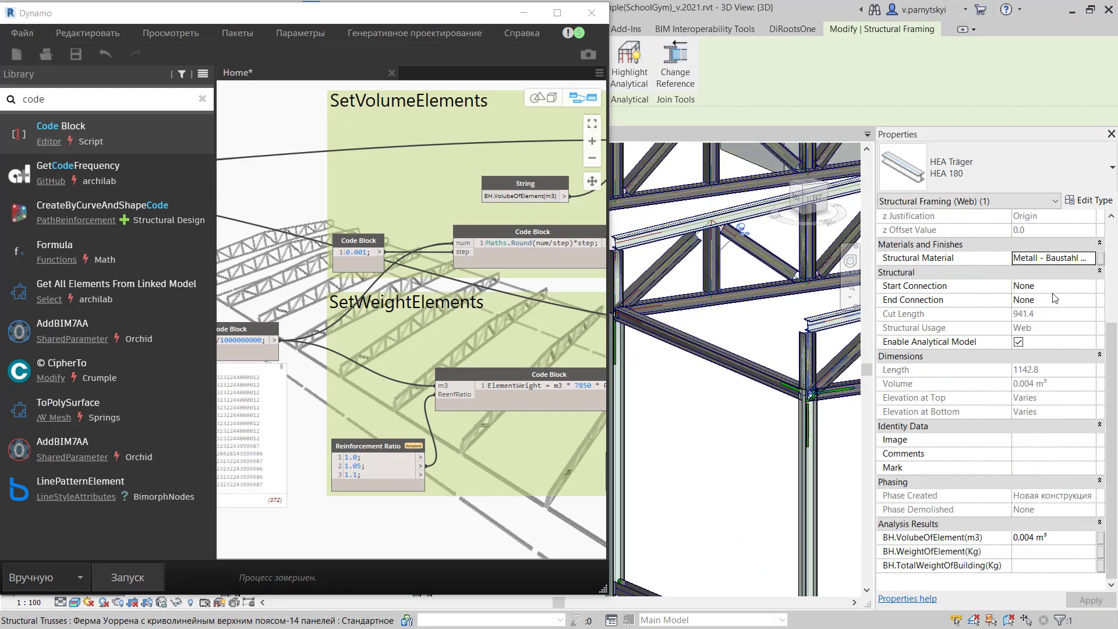
{"action": "left_click", "coordinate": [1100, 272]}
{"action": "scroll", "coordinate": [1097, 224], "scroll_direction": "up", "scroll_amount": 3}
{"action": "left_click", "coordinate": [1111, 216]}
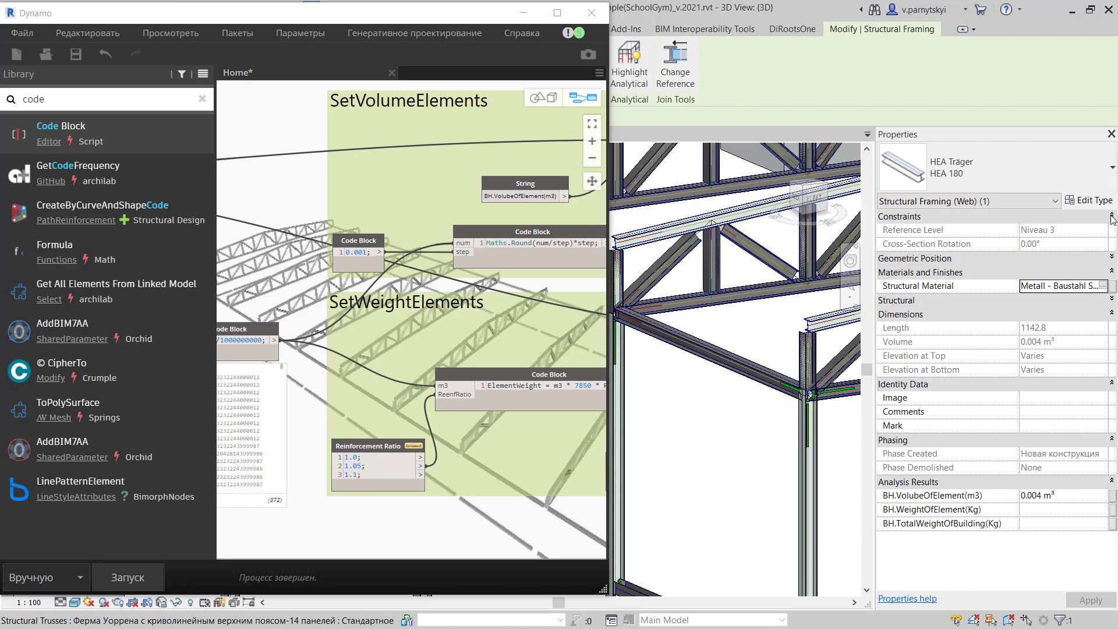
{"action": "left_click", "coordinate": [1111, 244]}
{"action": "left_click", "coordinate": [1110, 272]}
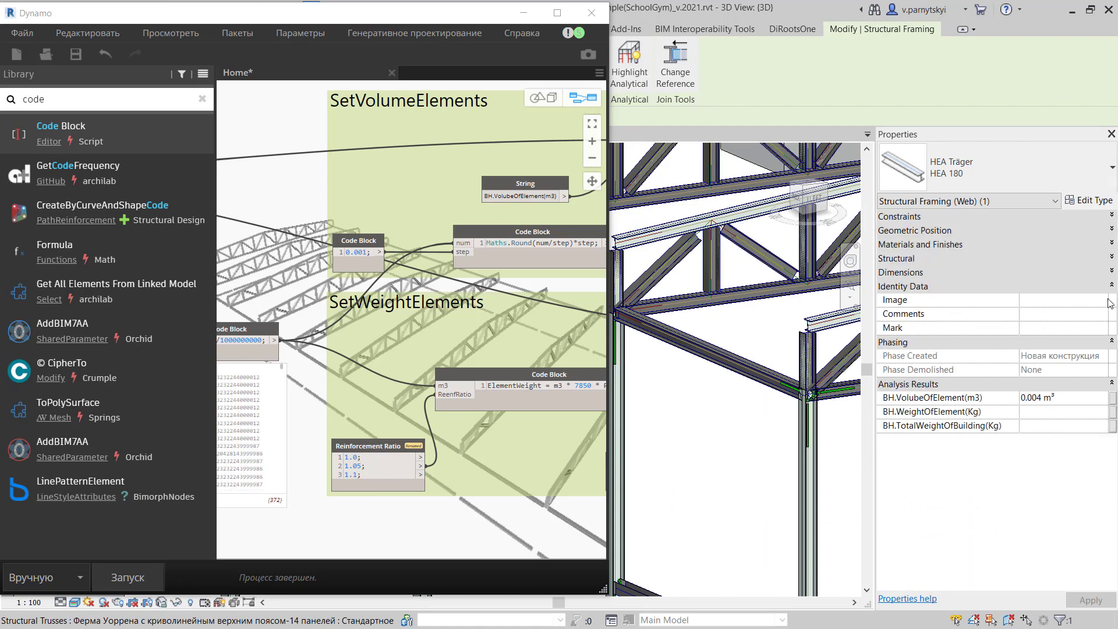
{"action": "left_click", "coordinate": [1109, 286]}
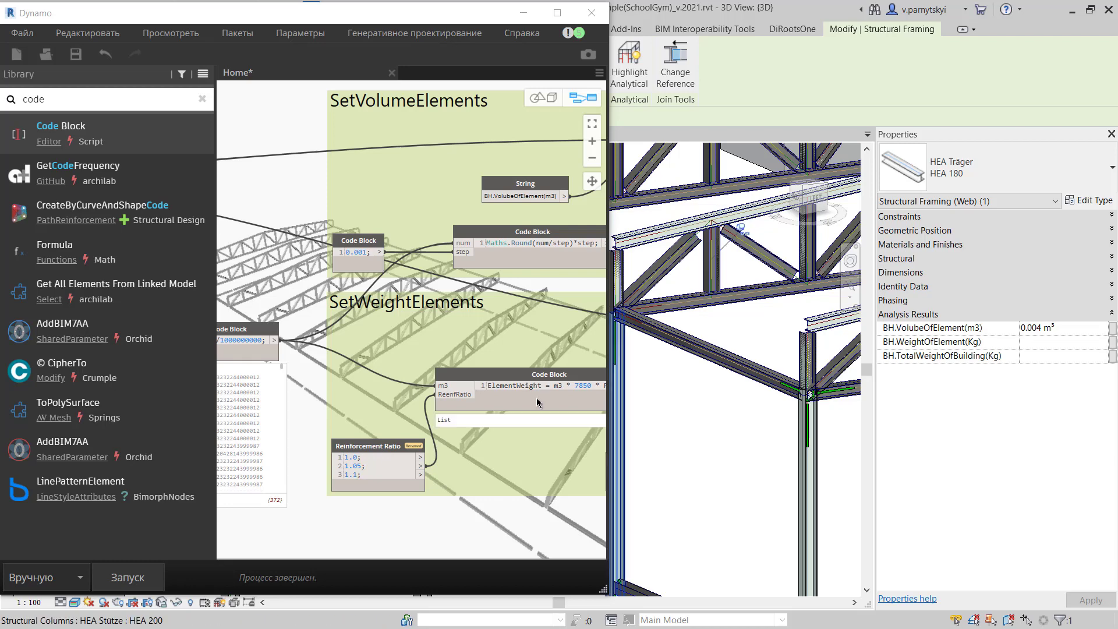
{"action": "scroll", "coordinate": [464, 399], "scroll_direction": "down", "scroll_amount": 1}
Unfreeze the weight-writing node, check written weights on a chord, beam and column, then maximize Dynamo.
{"action": "middle_click_drag", "start_coordinate": [581, 364], "coordinate": [249, 305]}
{"action": "right_click", "coordinate": [379, 147]}
{"action": "left_click", "coordinate": [269, 235]}
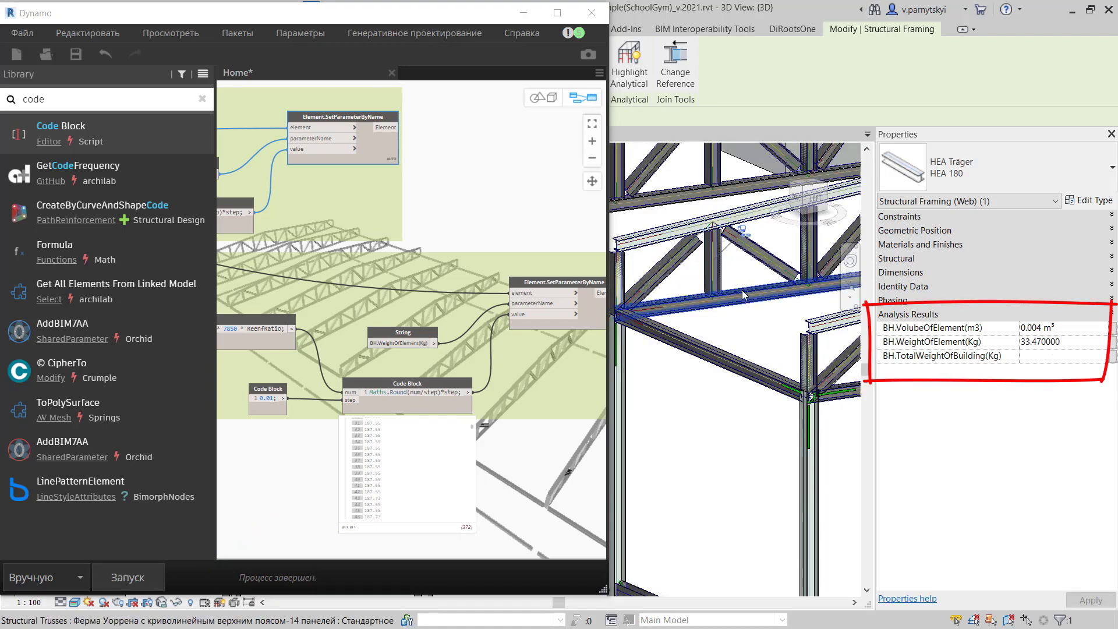
{"action": "left_click", "coordinate": [739, 311]}
{"action": "left_click", "coordinate": [723, 358]}
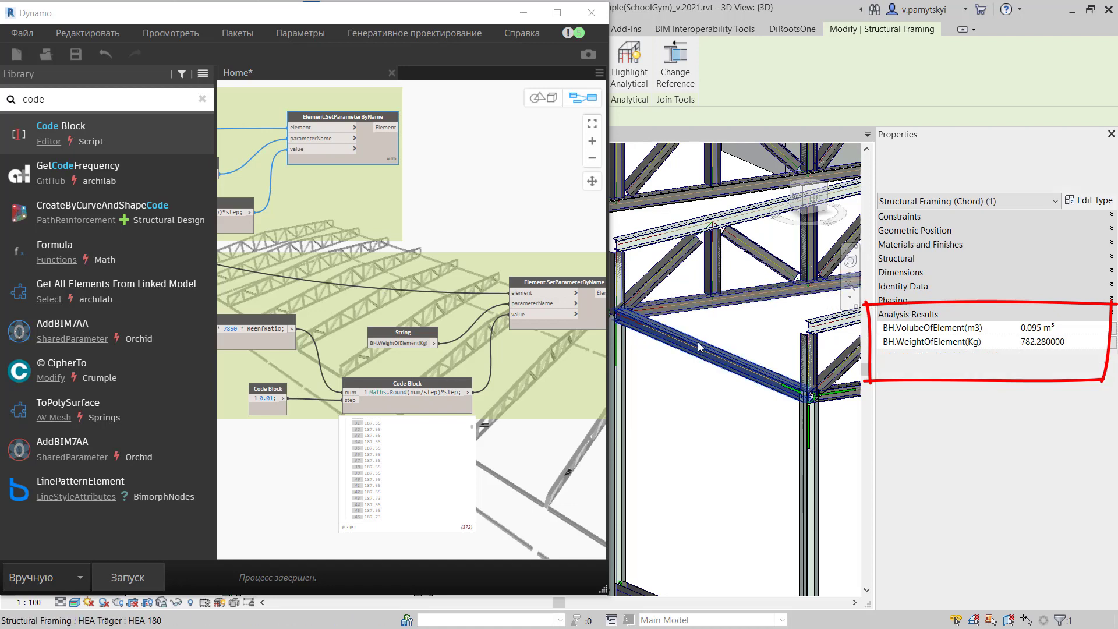
{"action": "left_click", "coordinate": [751, 407]}
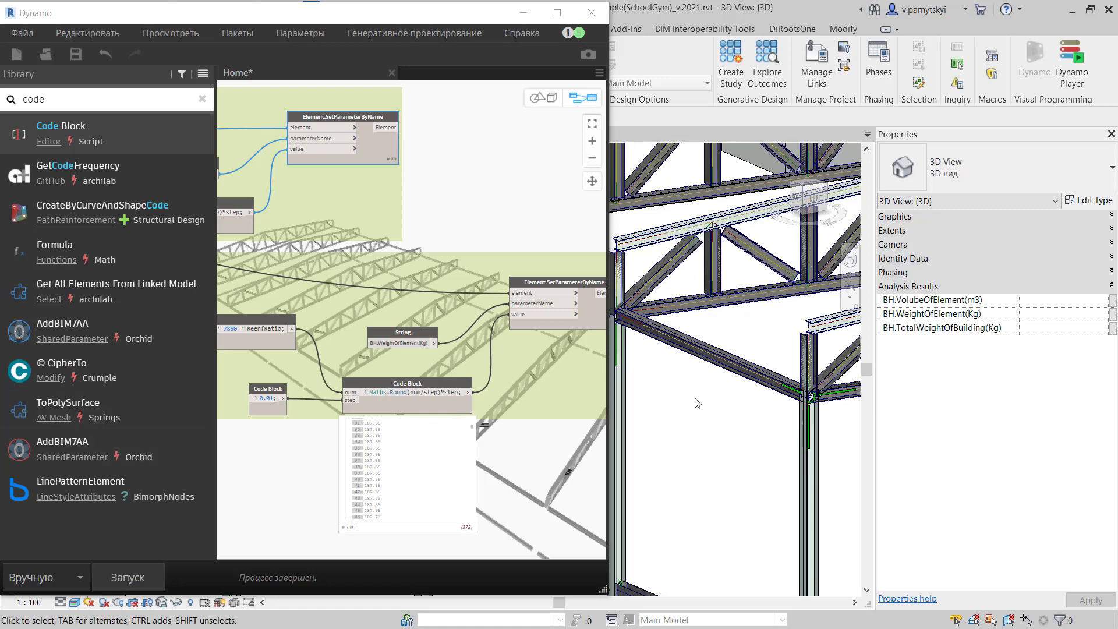
{"action": "left_click", "coordinate": [809, 466]}
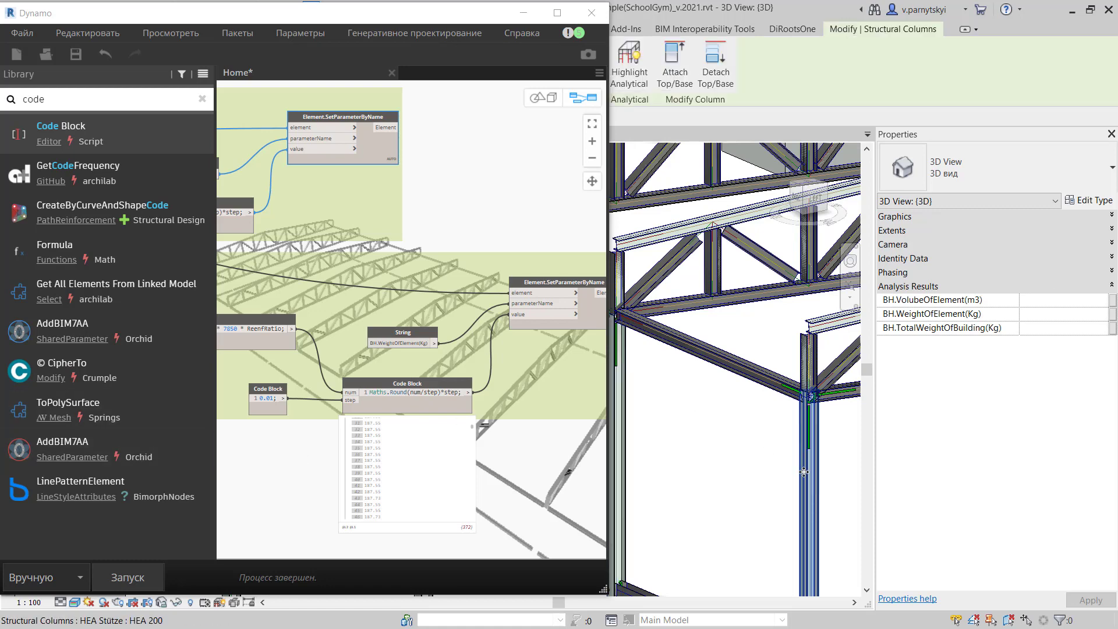
{"action": "left_click", "coordinate": [558, 13]}
{"action": "scroll", "coordinate": [596, 215], "scroll_direction": "up", "scroll_amount": 5}
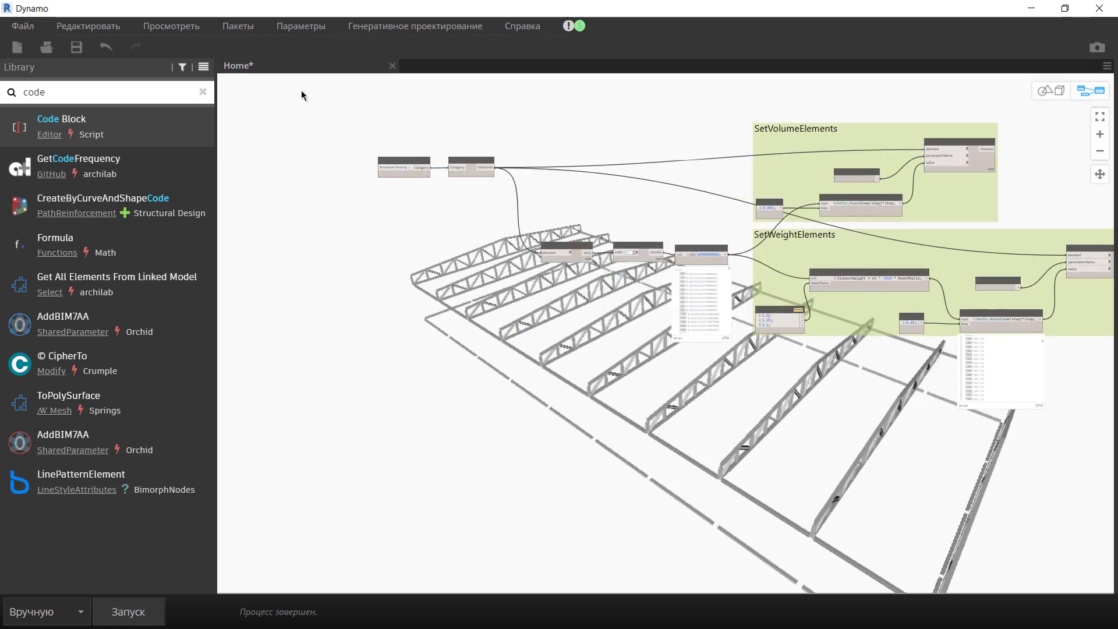
Group the Categories and All Elements of Category nodes and start titling the group.
{"action": "scroll", "coordinate": [302, 95], "scroll_direction": "down", "scroll_amount": 1}
{"action": "left_click_drag", "start_coordinate": [330, 92], "coordinate": [489, 190]}
{"action": "scroll", "coordinate": [489, 190], "scroll_direction": "up", "scroll_amount": 3}
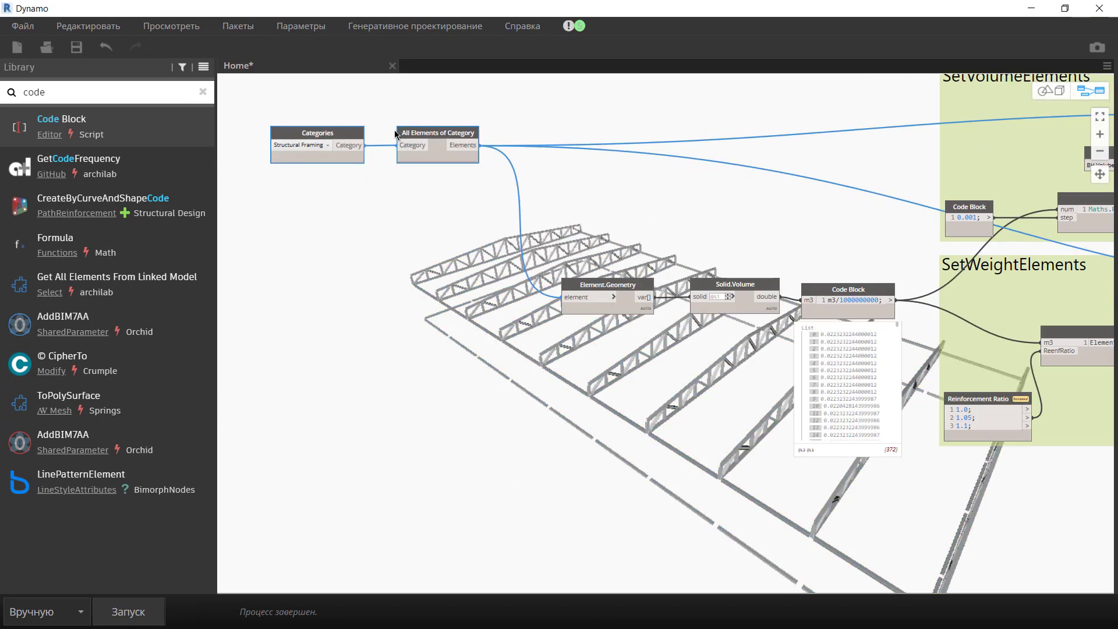
{"action": "key", "text": "ctrl+g"}
{"action": "double_click", "coordinate": [340, 100]}
{"action": "type", "text": "Structural Framing"}
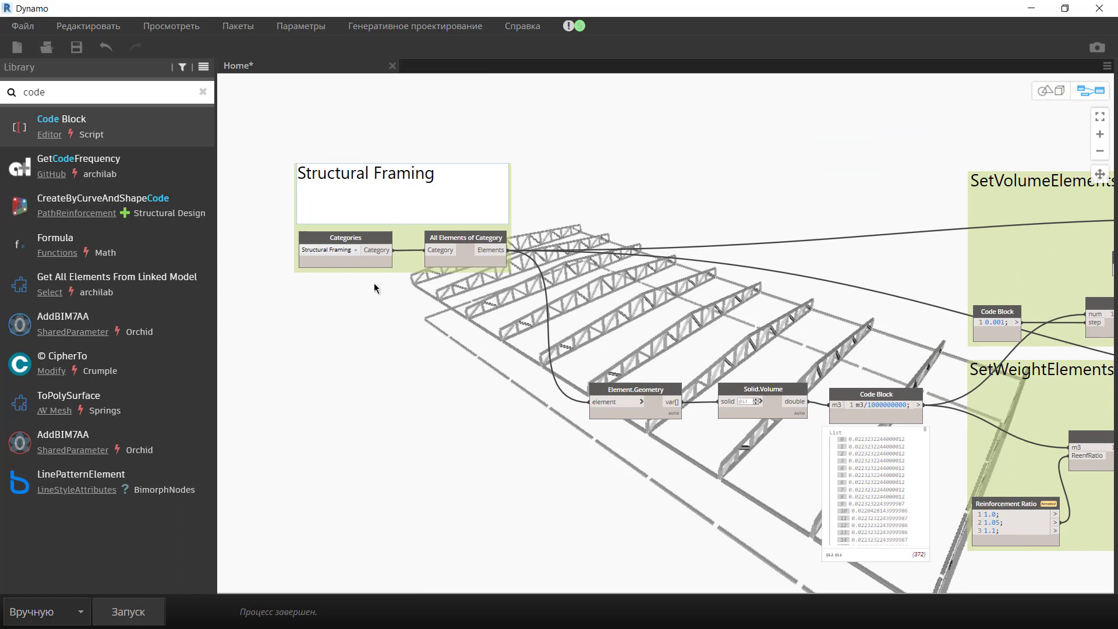
{"action": "scroll", "coordinate": [576, 169], "scroll_direction": "down", "scroll_amount": 1}
{"action": "scroll", "coordinate": [575, 243], "scroll_direction": "down", "scroll_amount": 4}
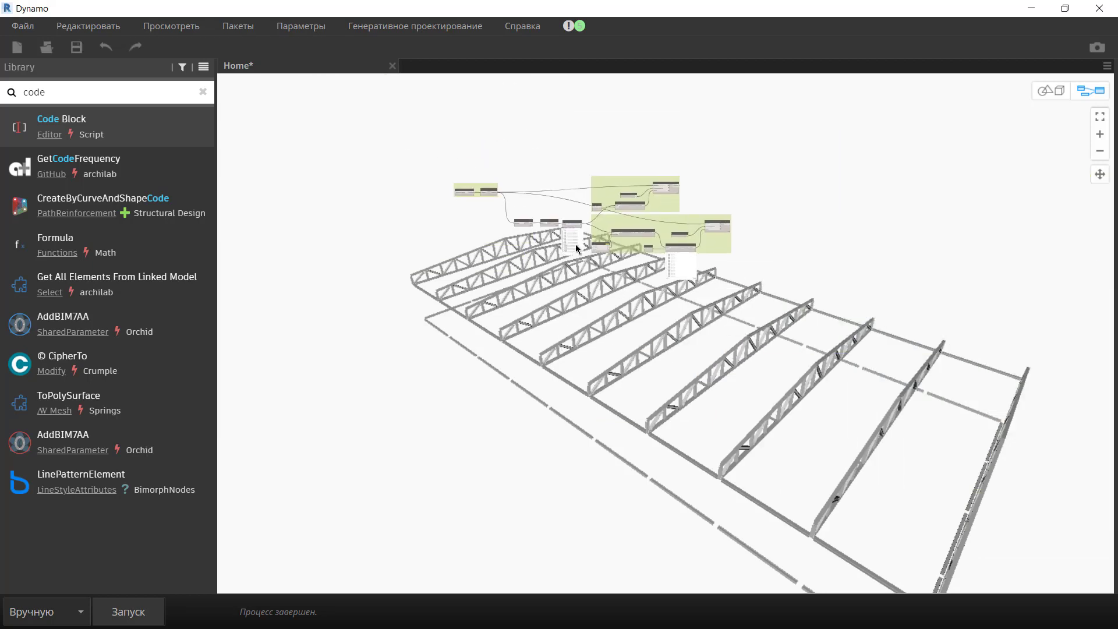
Copy the whole graph and place two pasted copies below the original.
{"action": "key", "text": "ctrl+a"}
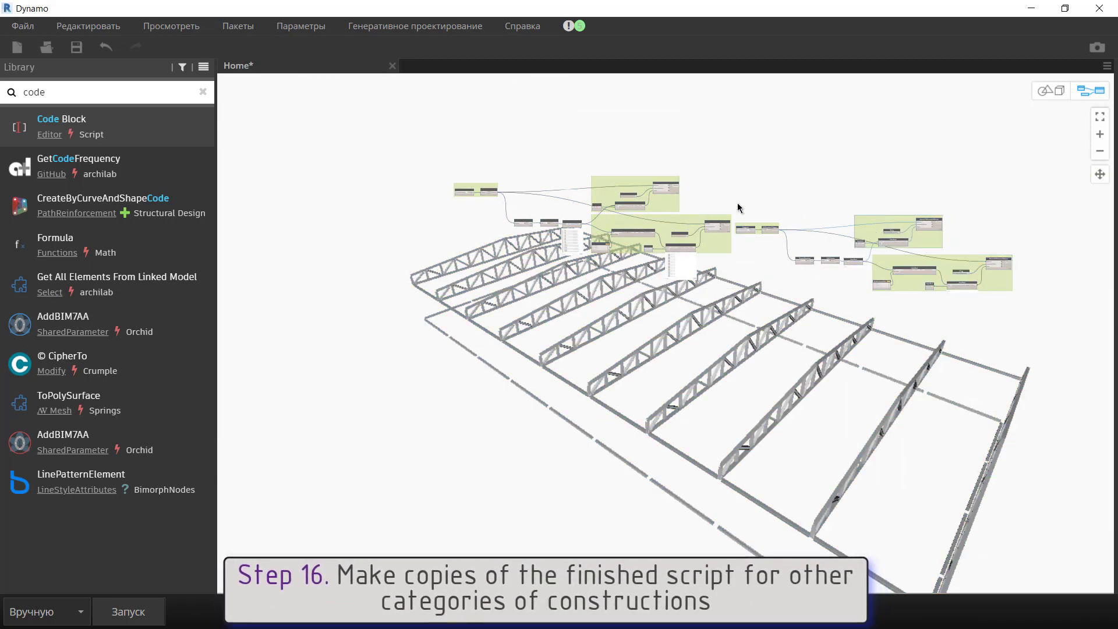
{"action": "key", "text": "ctrl+c"}
{"action": "key", "text": "ctrl+v"}
{"action": "left_click_drag", "start_coordinate": [729, 340], "coordinate": [717, 330]}
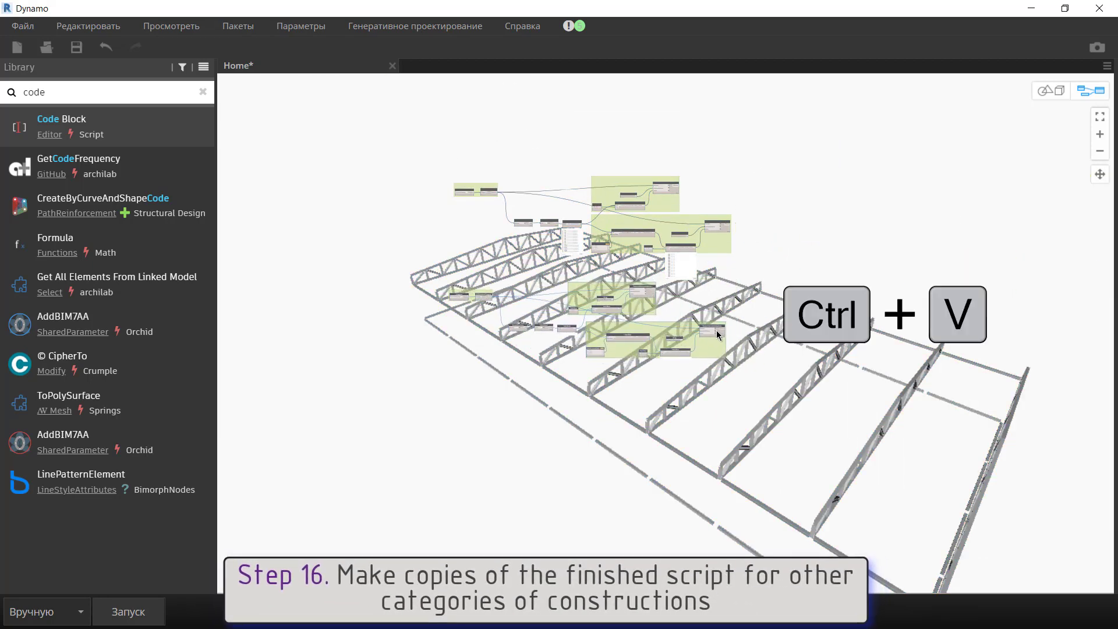
{"action": "key", "text": "ctrl+v"}
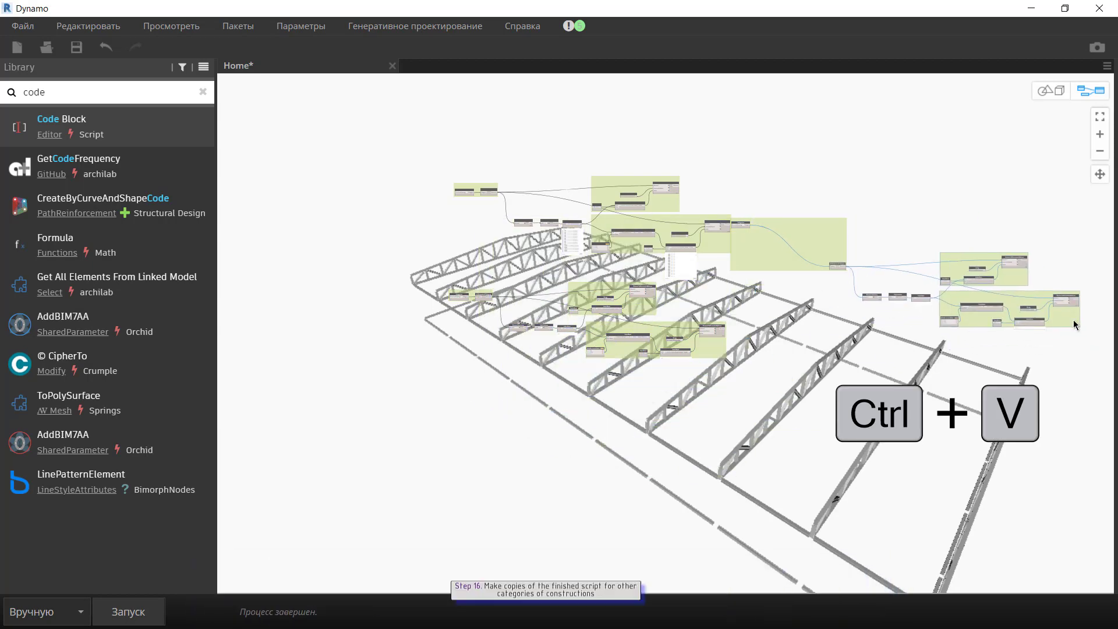
{"action": "key", "text": "ctrl+z"}
{"action": "mouse_move", "coordinate": [946, 223]}
{"action": "left_mouse_down"}
{"action": "mouse_move", "coordinate": [670, 366]}
{"action": "mouse_move", "coordinate": [667, 402]}
{"action": "left_mouse_up"}
Finish titling the original category group Structural Framing.
{"action": "scroll", "coordinate": [582, 279], "scroll_direction": "up", "scroll_amount": 2}
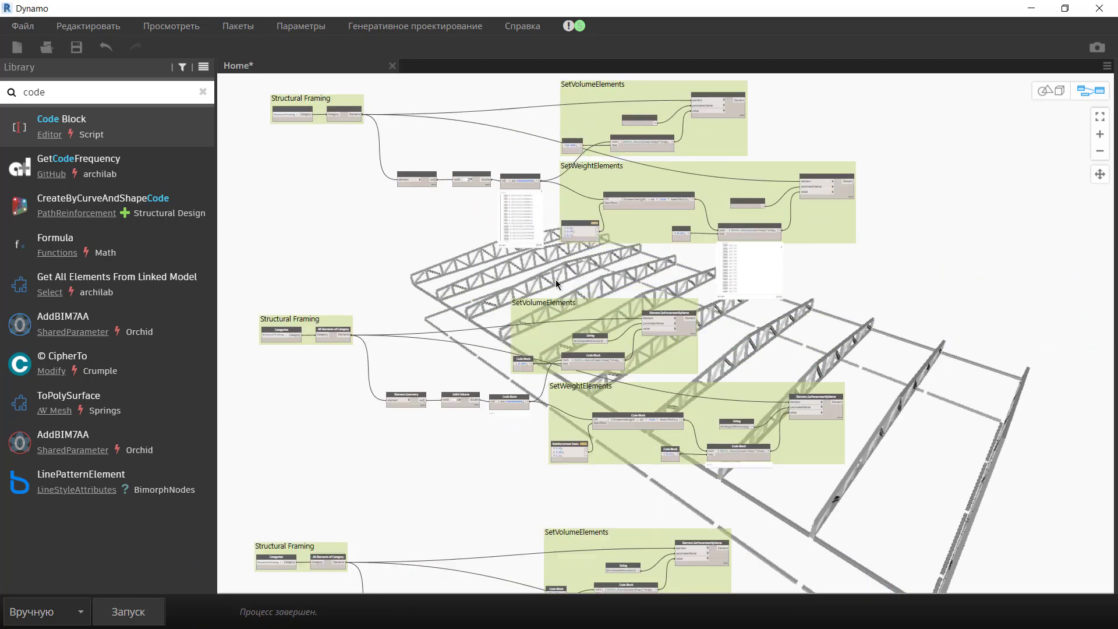
{"action": "scroll", "coordinate": [559, 282], "scroll_direction": "up", "scroll_amount": 2}
{"action": "scroll", "coordinate": [551, 279], "scroll_direction": "up", "scroll_amount": 2}
{"action": "scroll", "coordinate": [288, 286], "scroll_direction": "up", "scroll_amount": 2}
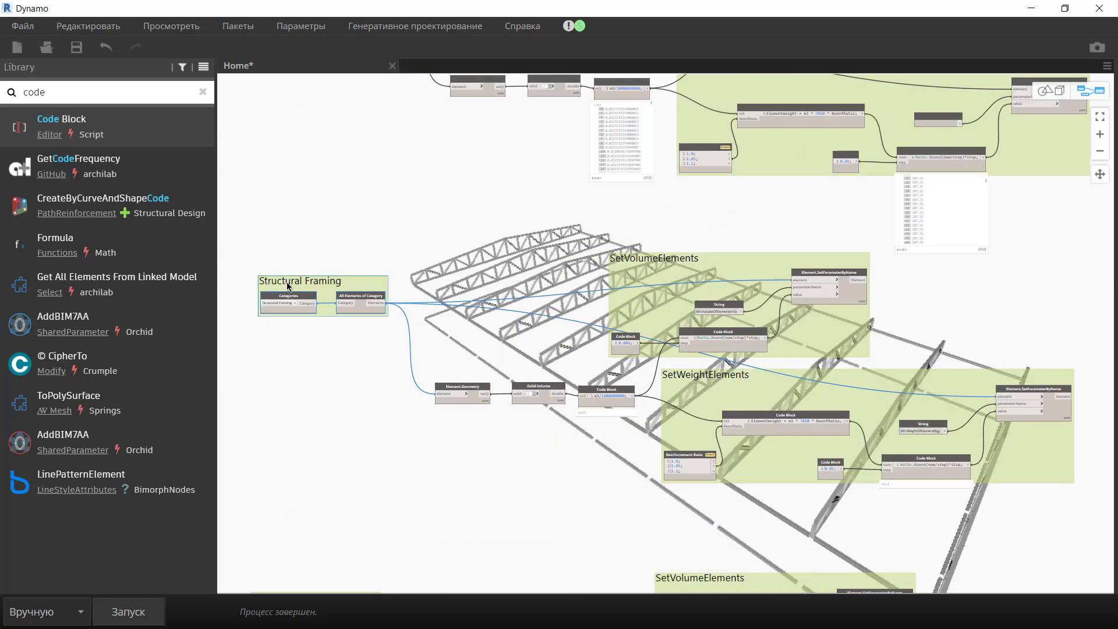
{"action": "scroll", "coordinate": [288, 285], "scroll_direction": "up", "scroll_amount": 2}
{"action": "double_click", "coordinate": [285, 283]}
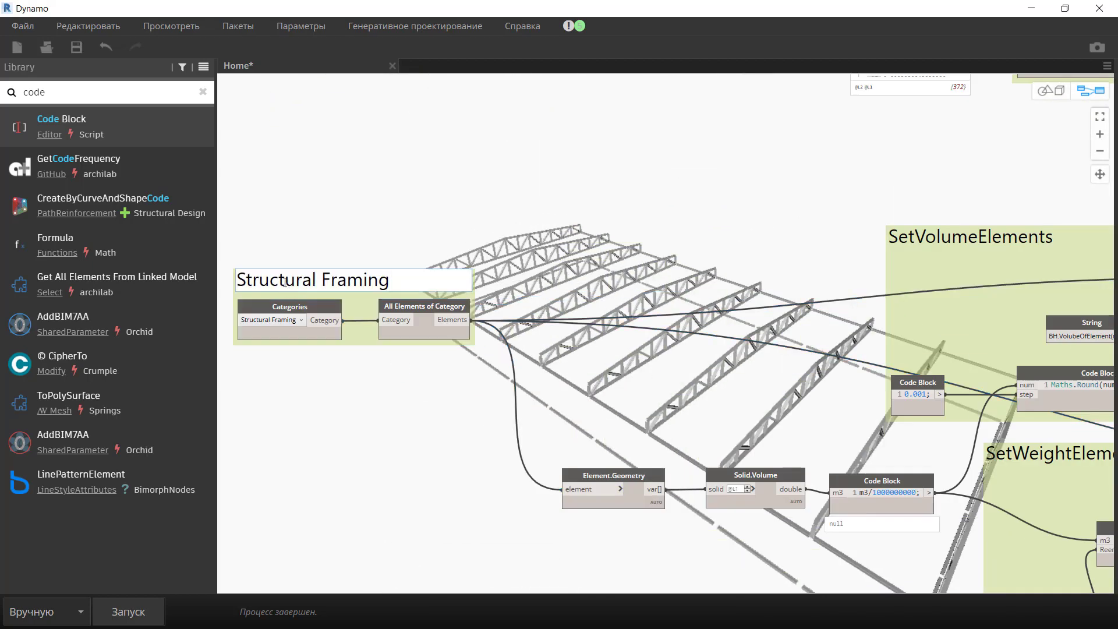
{"action": "left_click", "coordinate": [300, 320]}
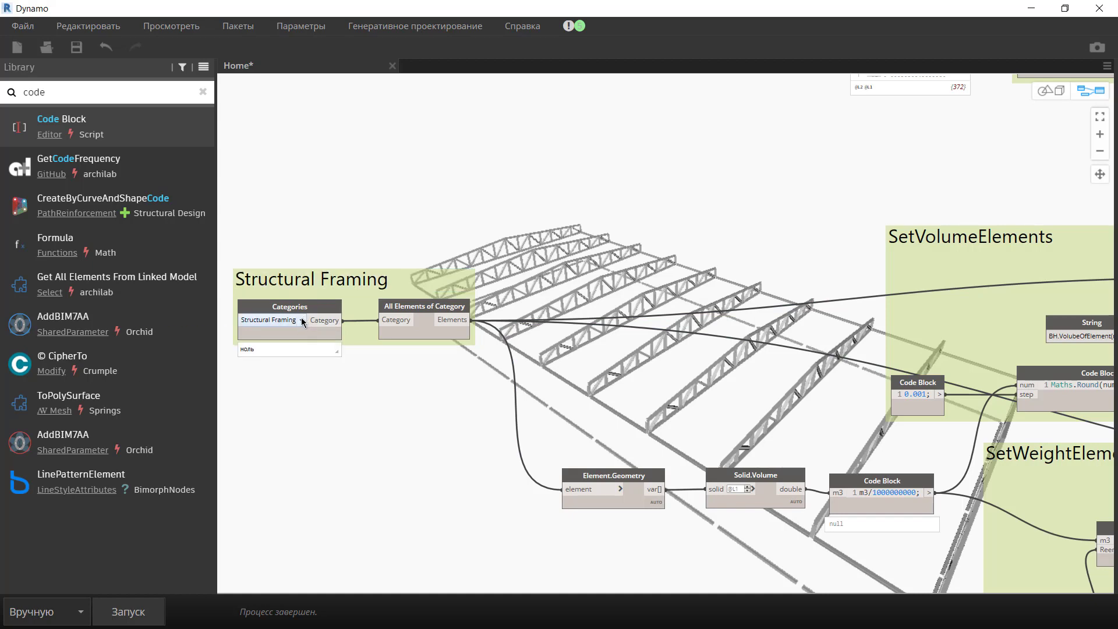
Retitle the first copy's category group 'Structural Colums'.
{"action": "left_click", "coordinate": [303, 320]}
{"action": "scroll", "coordinate": [280, 396], "scroll_direction": "down", "scroll_amount": 3}
{"action": "scroll", "coordinate": [357, 353], "scroll_direction": "up", "scroll_amount": 3}
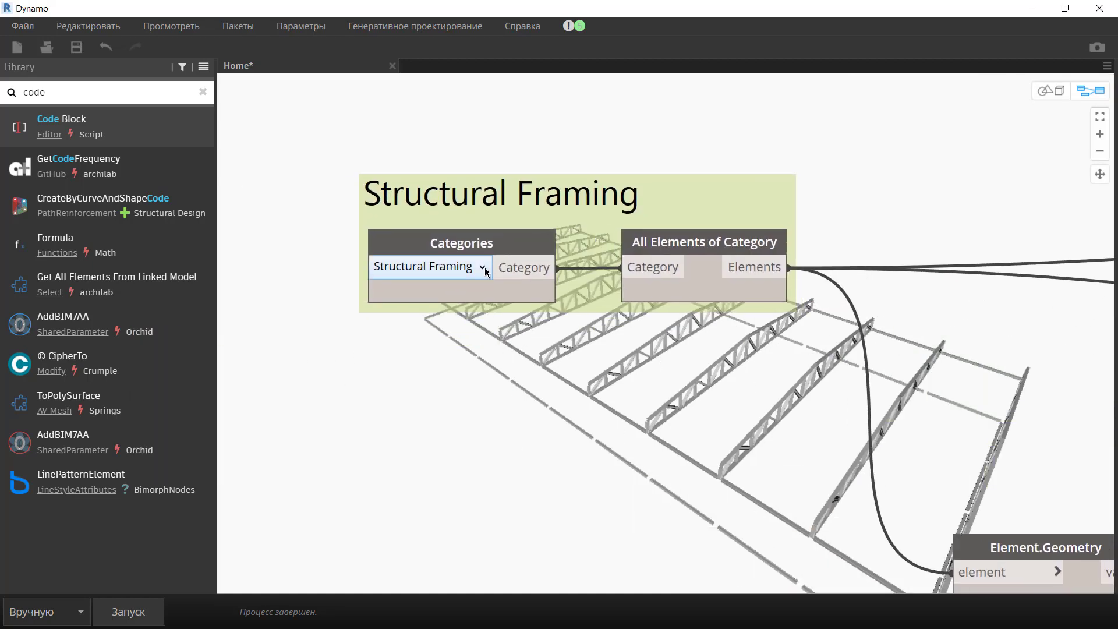
{"action": "double_click", "coordinate": [652, 193]}
{"action": "key", "text": "BackSpace"}
{"action": "key", "text": "BackSpace"}
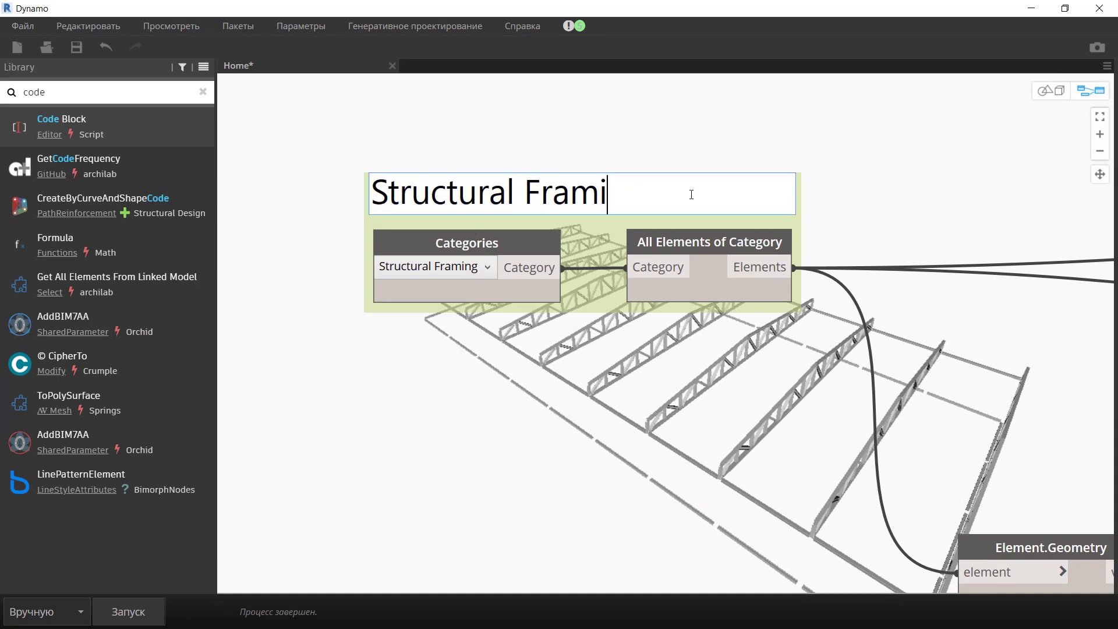
{"action": "key", "text": "BackSpace"}
{"action": "key", "text": "BackSpace"}
{"action": "key", "text": "BackSpace"}
{"action": "type", "text": "Colums"}
{"action": "left_click", "coordinate": [476, 227]}
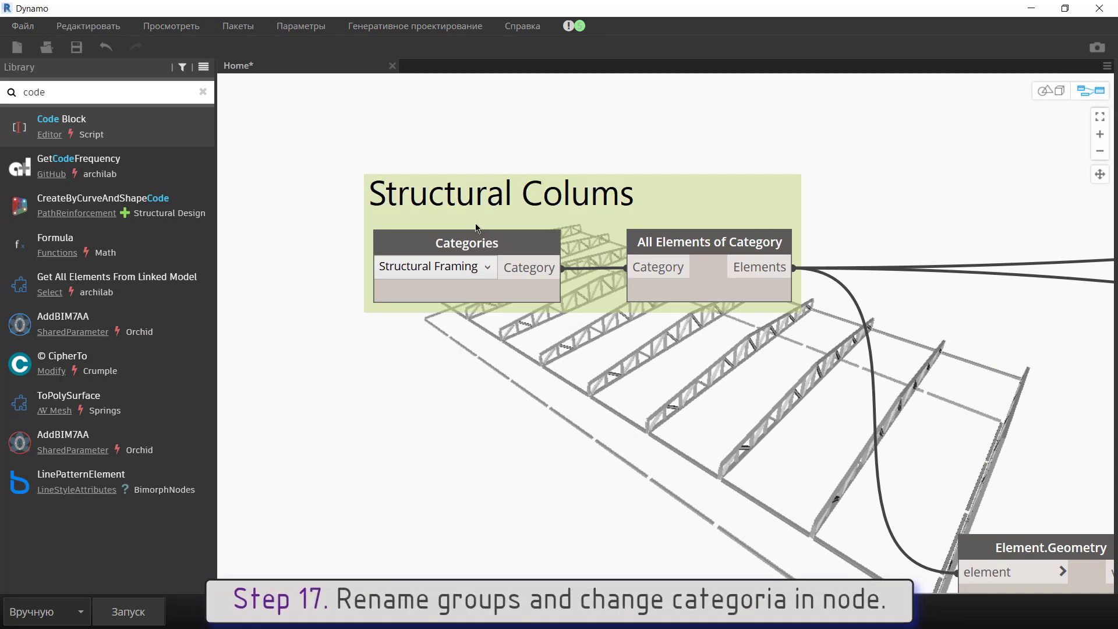
Set the first copy's Categories node to Structural Columns.
{"action": "left_click", "coordinate": [486, 269]}
{"action": "scroll", "coordinate": [311, 404], "scroll_direction": "down", "scroll_amount": 8}
{"action": "scroll", "coordinate": [312, 404], "scroll_direction": "down", "scroll_amount": 8}
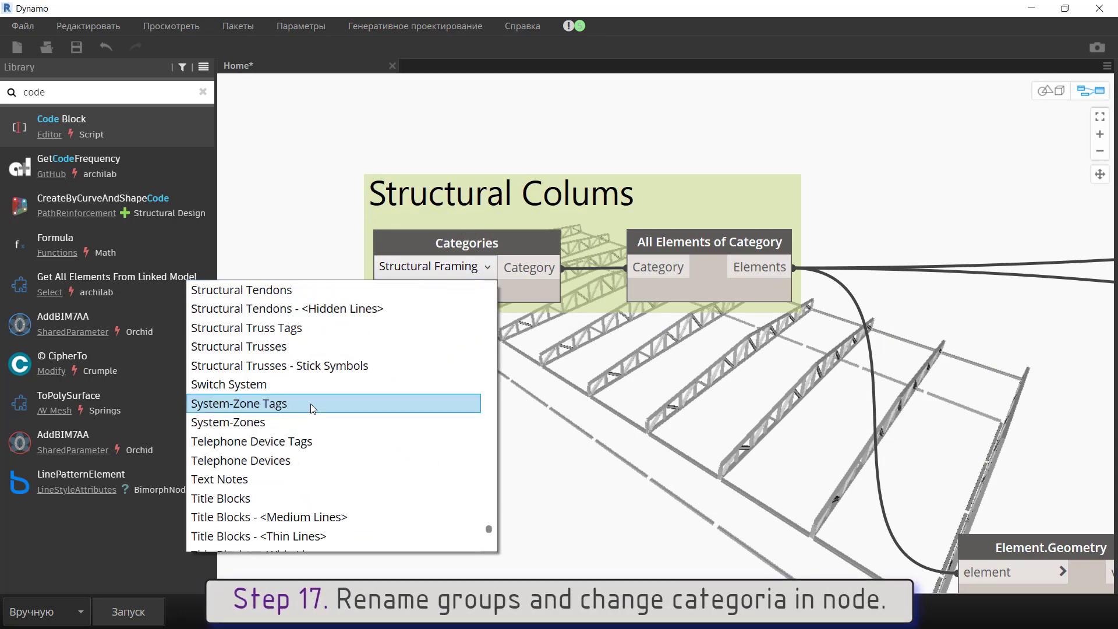
{"action": "scroll", "coordinate": [312, 405], "scroll_direction": "up", "scroll_amount": 15}
{"action": "scroll", "coordinate": [313, 408], "scroll_direction": "up", "scroll_amount": 10}
{"action": "scroll", "coordinate": [313, 408], "scroll_direction": "up", "scroll_amount": 3}
{"action": "left_click", "coordinate": [313, 421]}
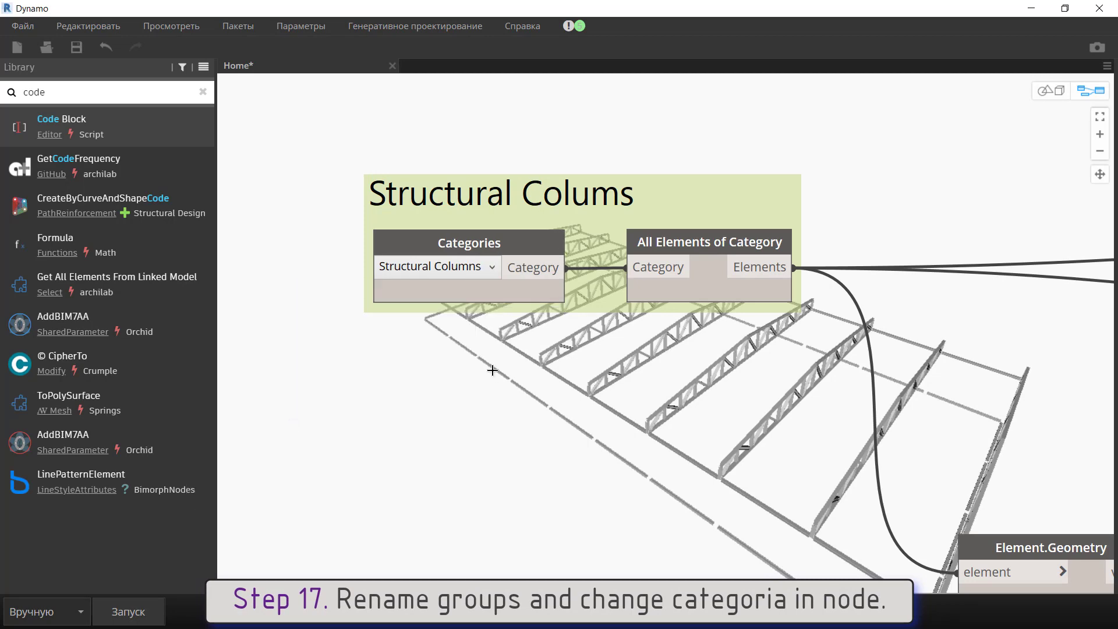
{"action": "scroll", "coordinate": [583, 361], "scroll_direction": "down", "scroll_amount": 3}
{"action": "scroll", "coordinate": [466, 350], "scroll_direction": "down", "scroll_amount": 3}
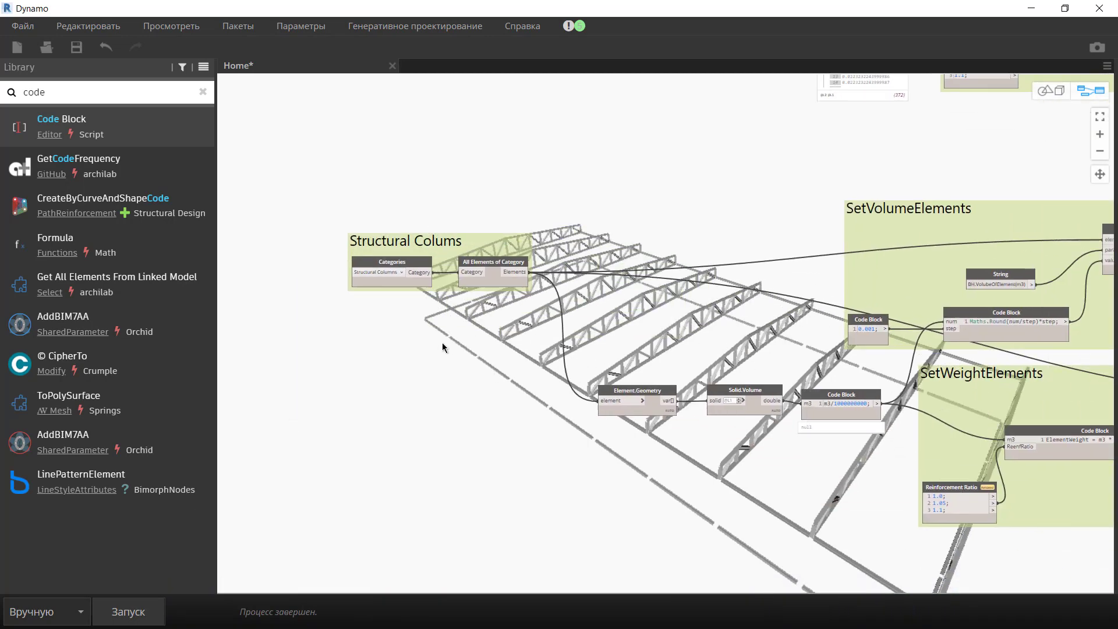
{"action": "scroll", "coordinate": [819, 333], "scroll_direction": "down", "scroll_amount": 3}
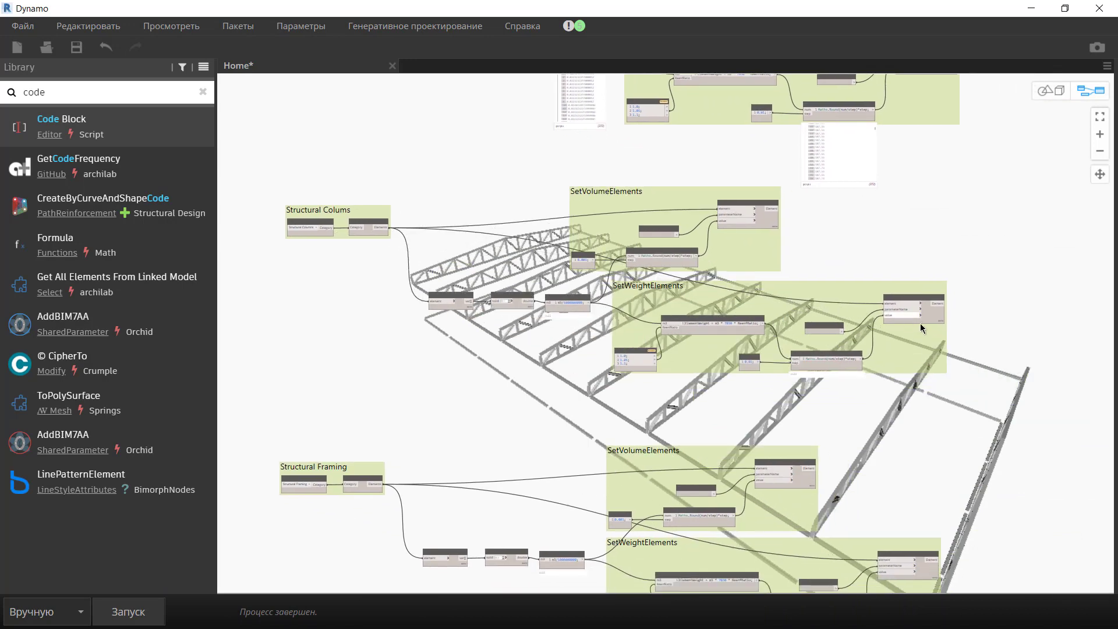
{"action": "scroll", "coordinate": [931, 314], "scroll_direction": "up", "scroll_amount": 2}
{"action": "scroll", "coordinate": [620, 524], "scroll_direction": "up", "scroll_amount": 2}
Set the second copy's Categories node to Structural Foundations.
{"action": "middle_click_drag", "start_coordinate": [582, 361], "coordinate": [374, 377]}
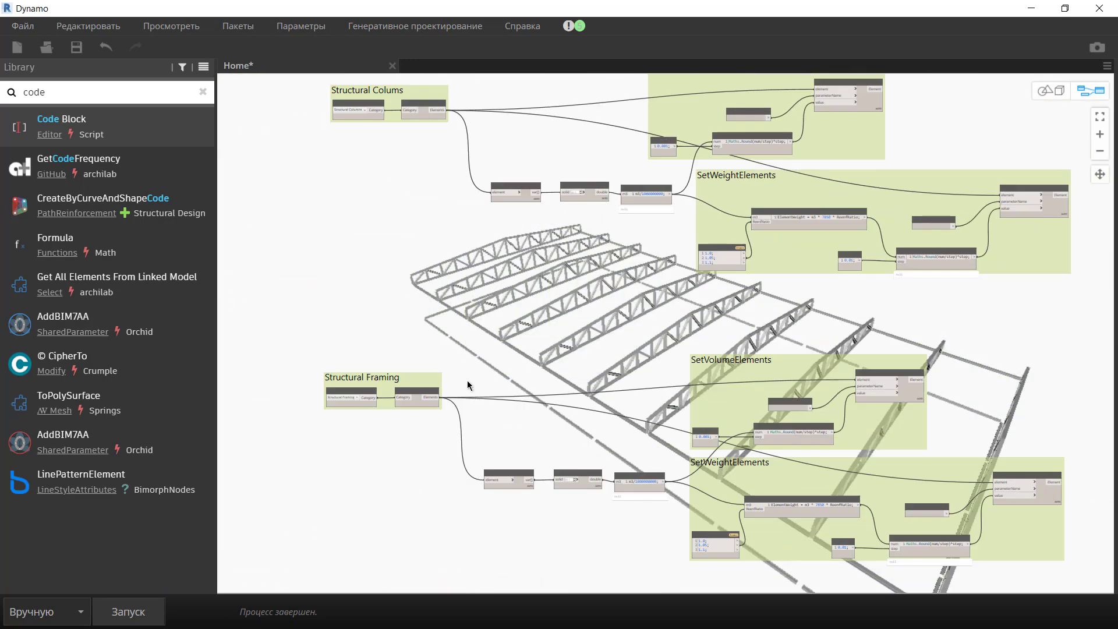
{"action": "scroll", "coordinate": [373, 377], "scroll_direction": "up", "scroll_amount": 2}
{"action": "scroll", "coordinate": [373, 378], "scroll_direction": "up", "scroll_amount": 2}
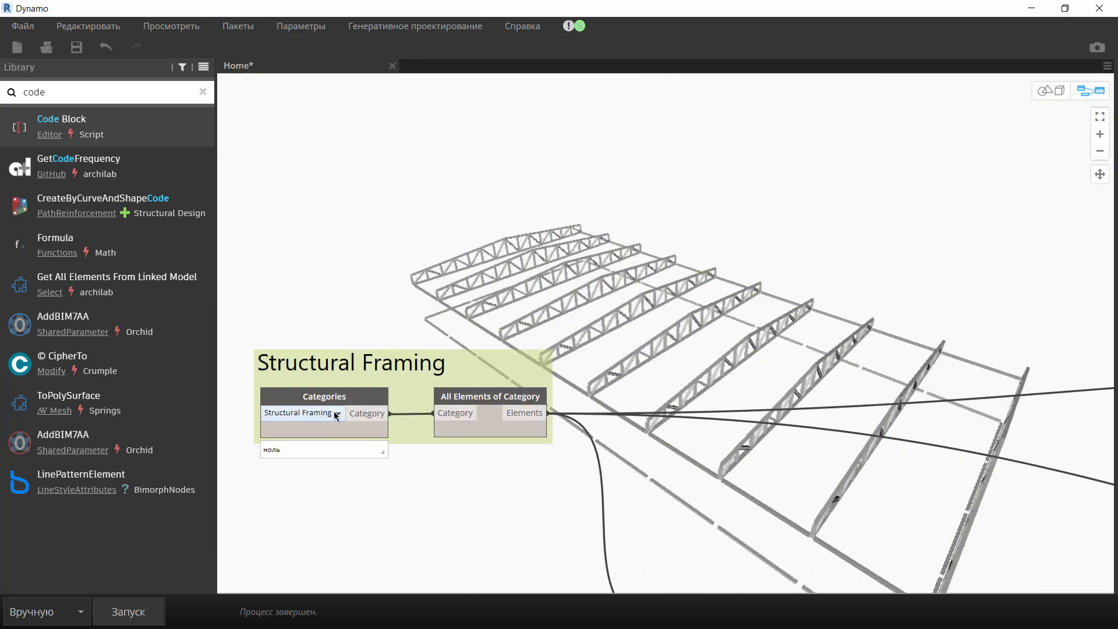
{"action": "left_click", "coordinate": [338, 413]}
{"action": "scroll", "coordinate": [247, 492], "scroll_direction": "down", "scroll_amount": 3}
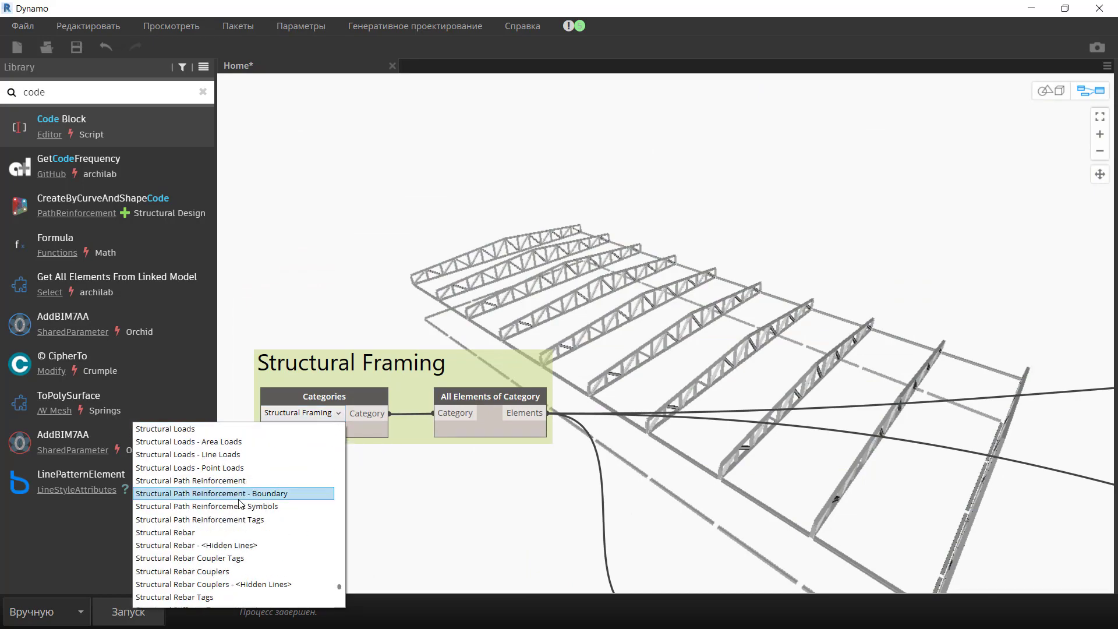
{"action": "scroll", "coordinate": [241, 501], "scroll_direction": "down", "scroll_amount": 5}
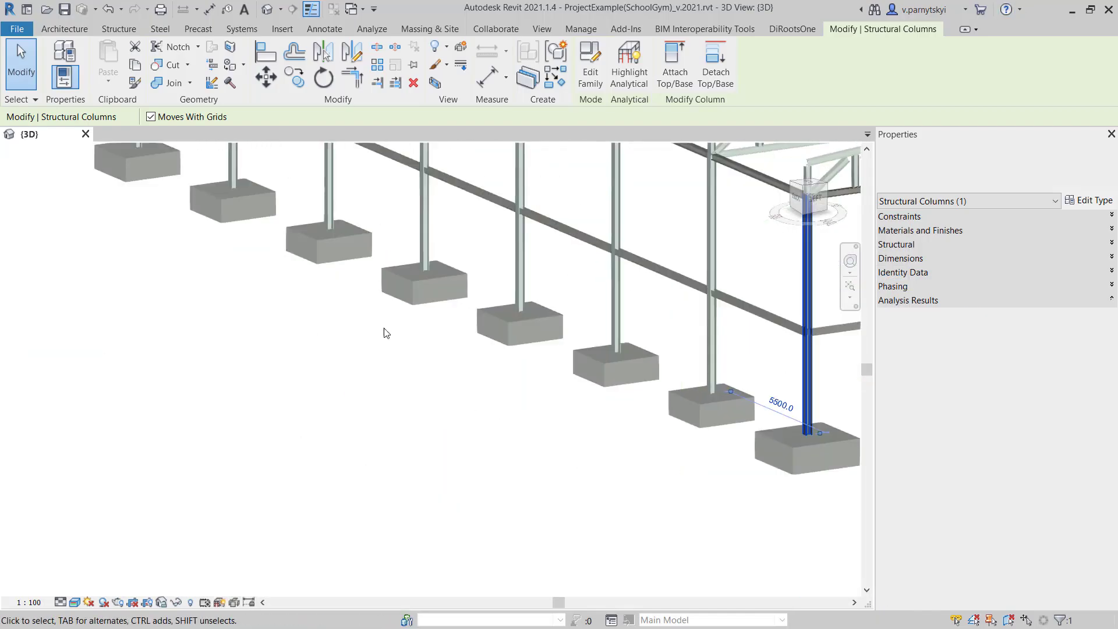
{"action": "key", "text": "alt+Tab"}
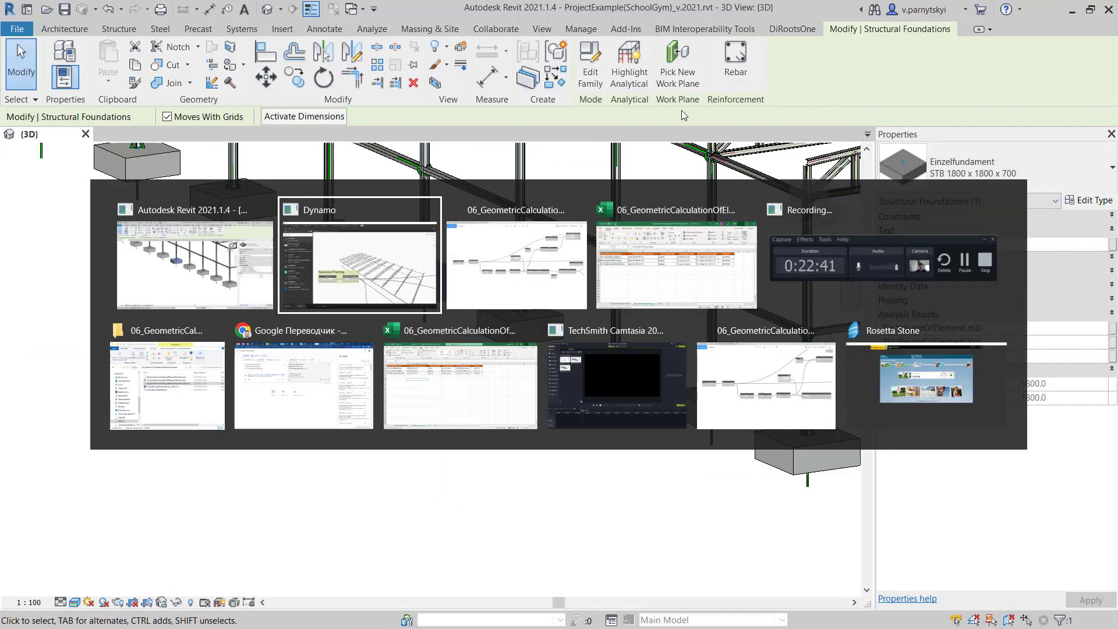
{"action": "middle_click_drag", "start_coordinate": [417, 390], "coordinate": [433, 370]}
{"action": "left_click", "coordinate": [354, 392]}
{"action": "scroll", "coordinate": [310, 447], "scroll_direction": "up", "scroll_amount": 3}
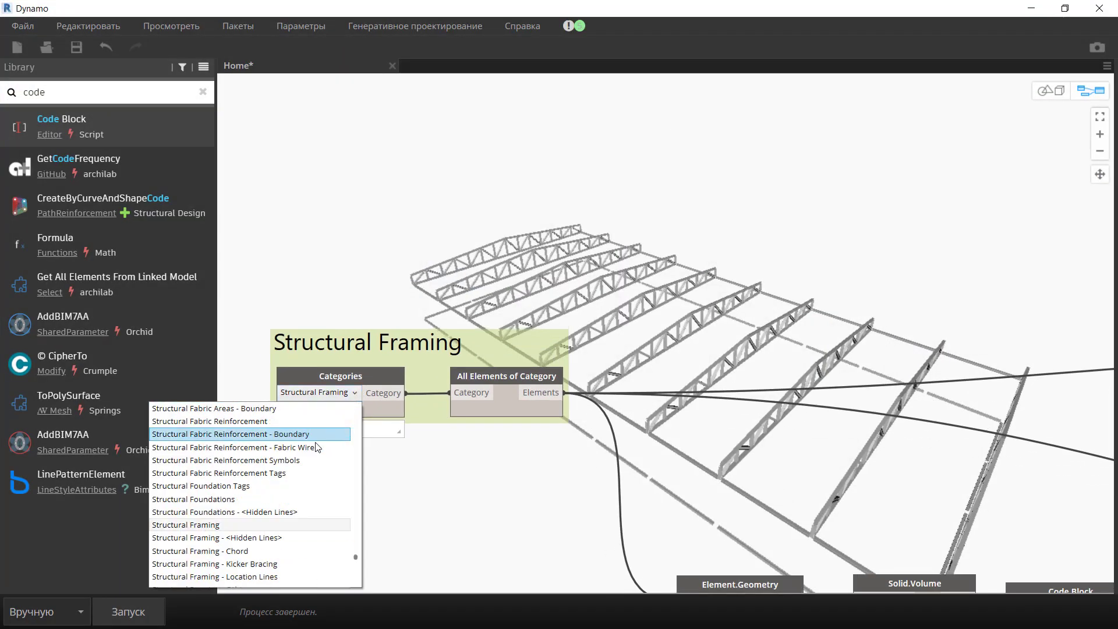
{"action": "left_click", "coordinate": [264, 499]}
Retitle the second copy's category group Structural Foundations.
{"action": "double_click", "coordinate": [379, 342]}
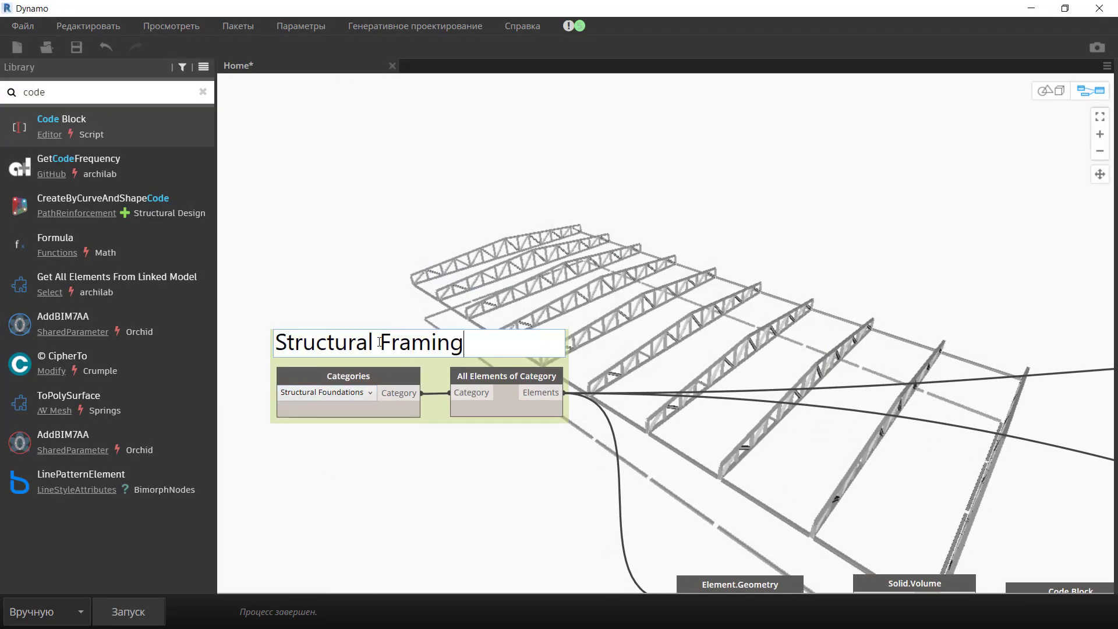
{"action": "left_click_drag", "start_coordinate": [429, 342], "coordinate": [471, 342]}
{"action": "key", "text": "BackSpace"}
{"action": "type", "text": "oundations"}
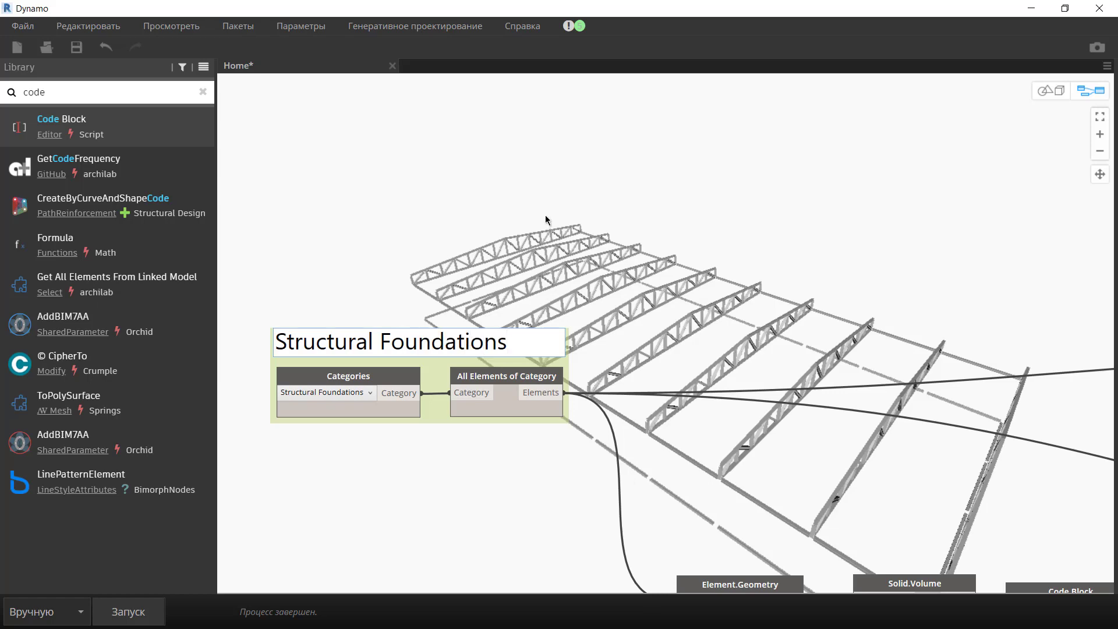
{"action": "left_click", "coordinate": [432, 460]}
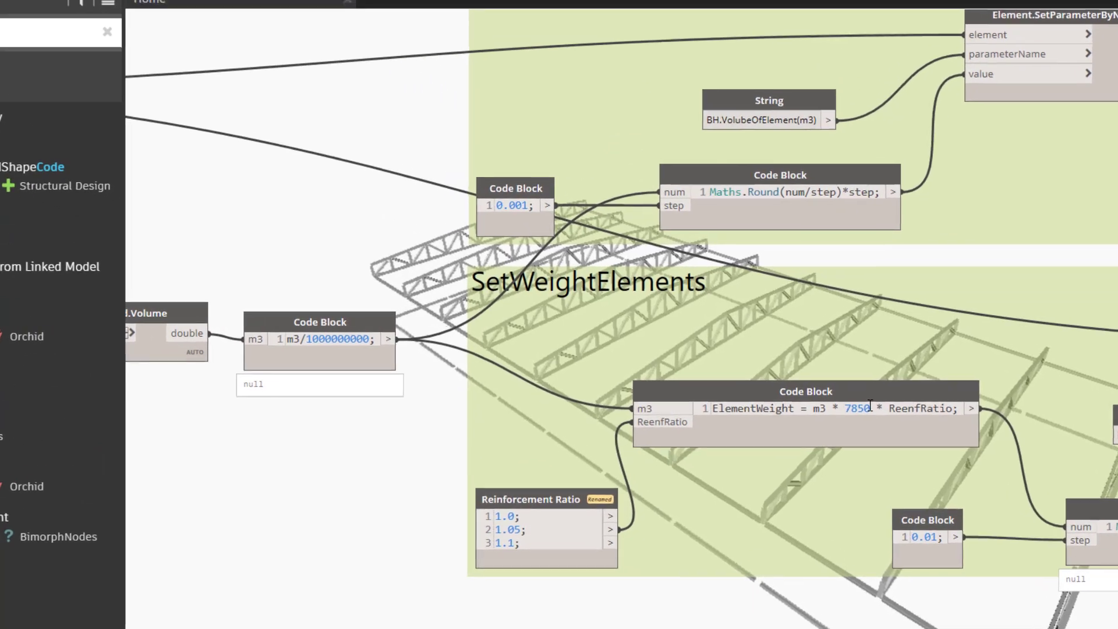
Change the foundation weight formula's density from 7850 to concrete's 2500.
{"action": "double_click", "coordinate": [801, 391]}
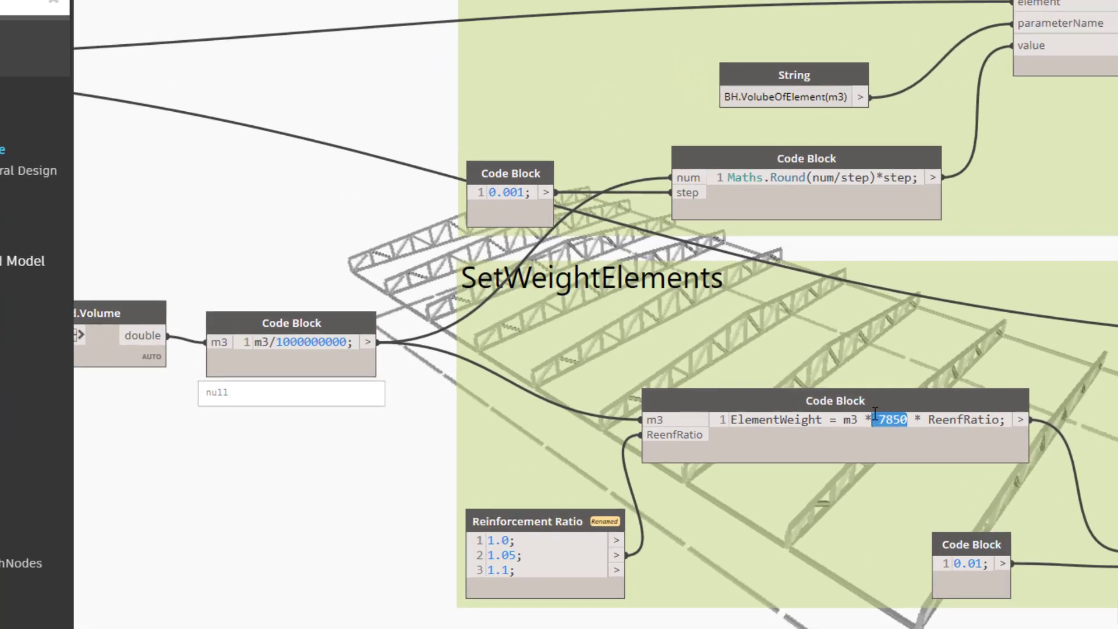
{"action": "type", "text": "2500"}
{"action": "left_click", "coordinate": [938, 449]}
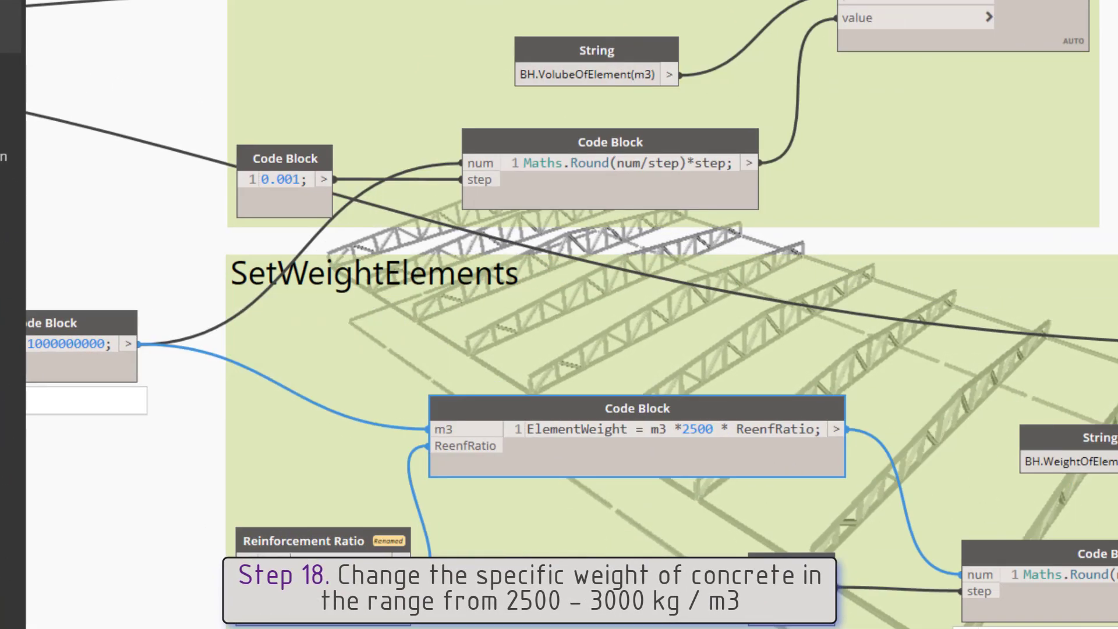
{"action": "left_click", "coordinate": [405, 540]}
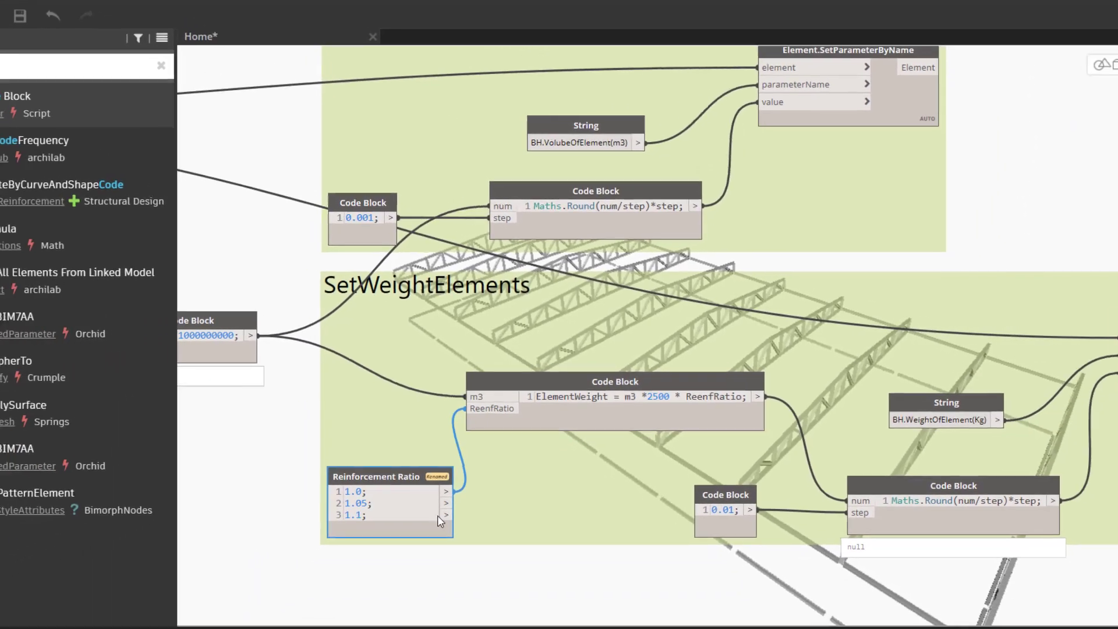
{"action": "left_click", "coordinate": [642, 411]}
Zoom out and restore down Dynamo so the Revit model shows.
{"action": "scroll", "coordinate": [856, 442], "scroll_direction": "down", "scroll_amount": 2}
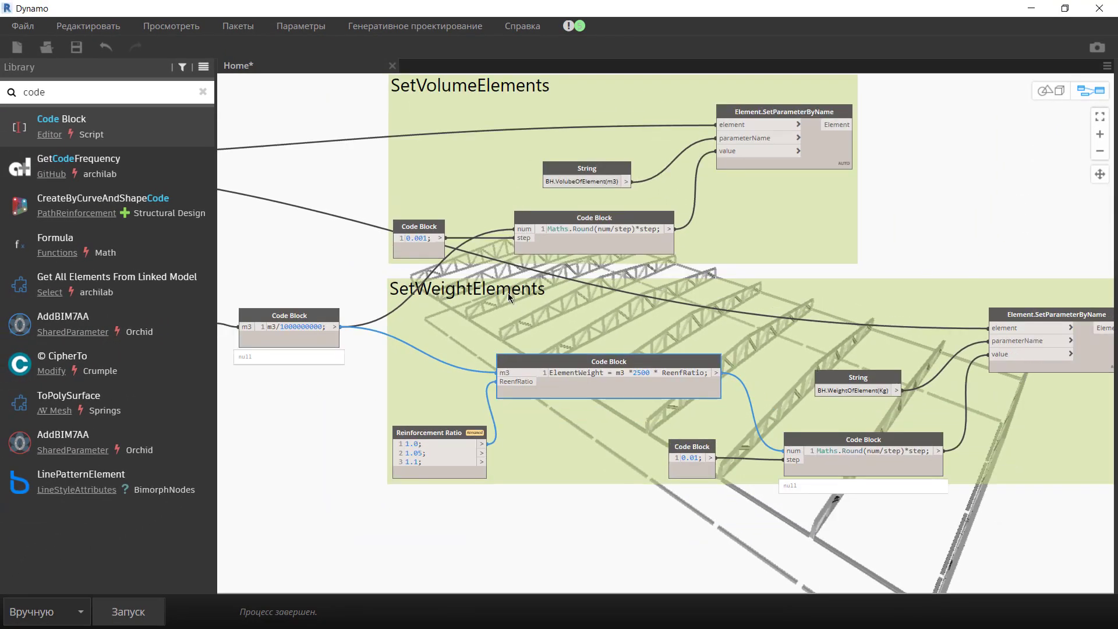
{"action": "scroll", "coordinate": [508, 293], "scroll_direction": "down", "scroll_amount": 3}
{"action": "scroll", "coordinate": [659, 329], "scroll_direction": "down", "scroll_amount": 3}
{"action": "left_click", "coordinate": [1066, 9]}
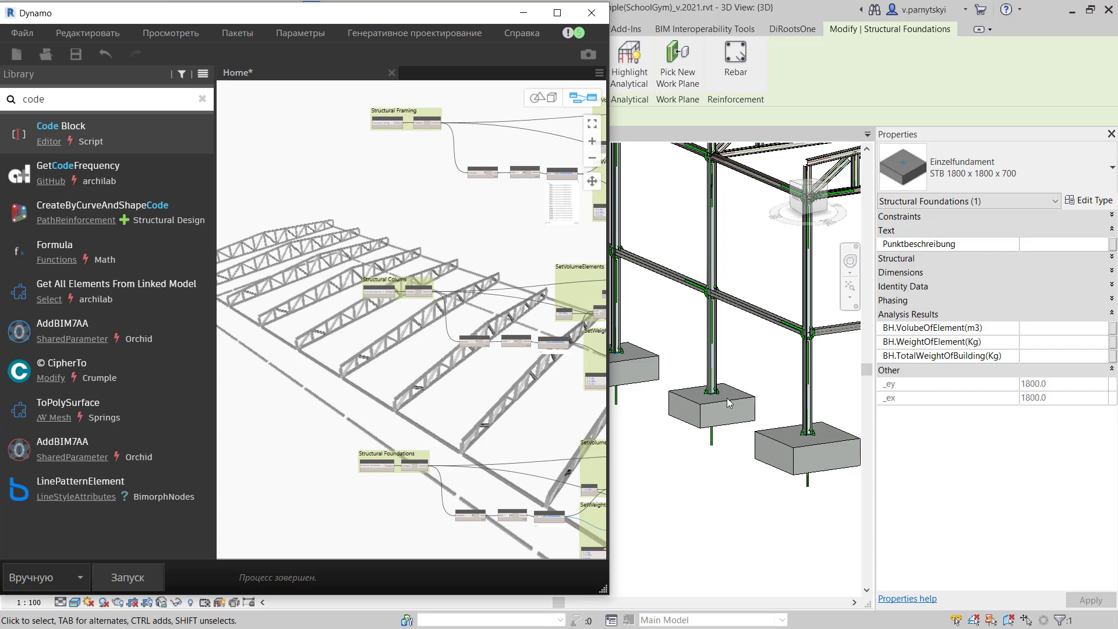
Run the graph and verify a footing (2.268 m³, 5670 kg) and HEA 200 column (0.036 m³, 294.55 kg).
{"action": "left_click", "coordinate": [122, 577]}
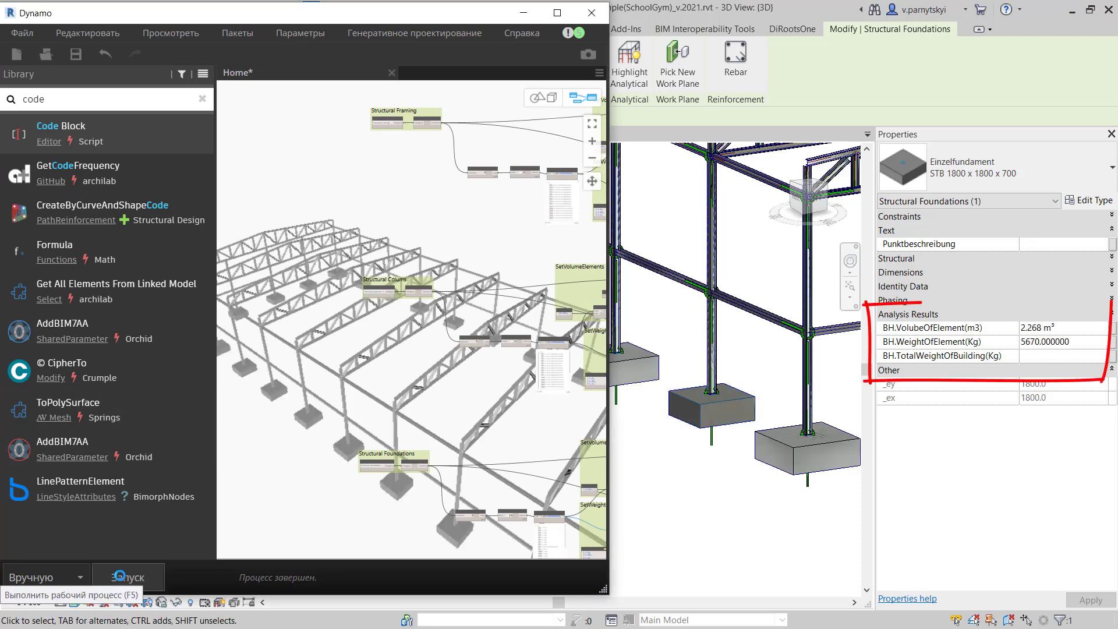
{"action": "left_click", "coordinate": [1070, 341]}
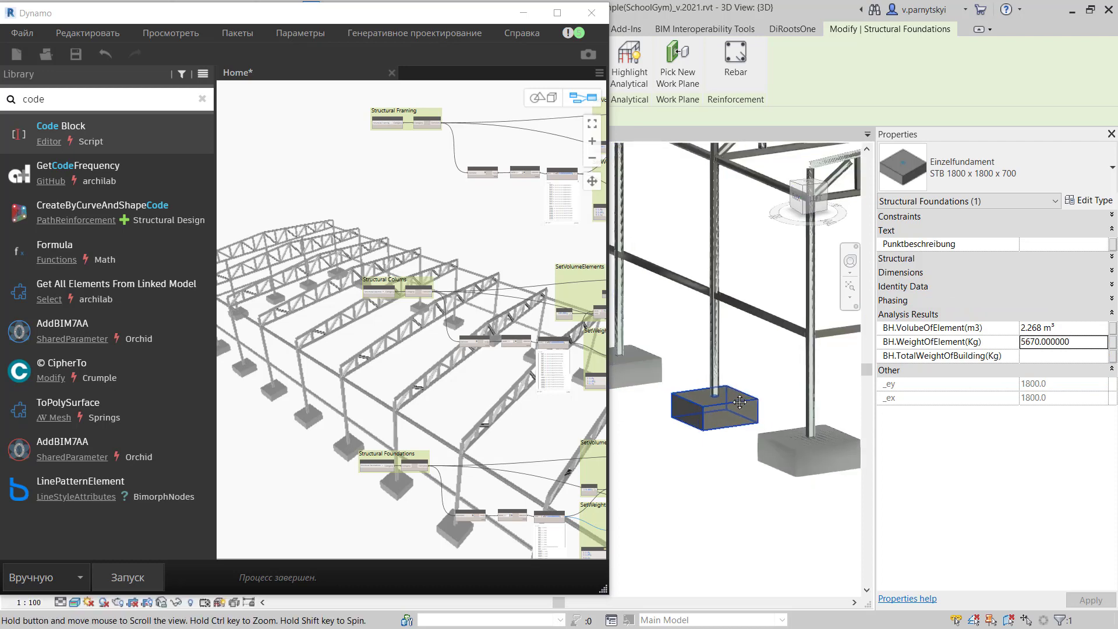
{"action": "left_click", "coordinate": [712, 379]}
{"action": "left_click", "coordinate": [712, 401]}
{"action": "scroll", "coordinate": [711, 356], "scroll_direction": "up", "scroll_amount": 5}
{"action": "left_click", "coordinate": [712, 356]}
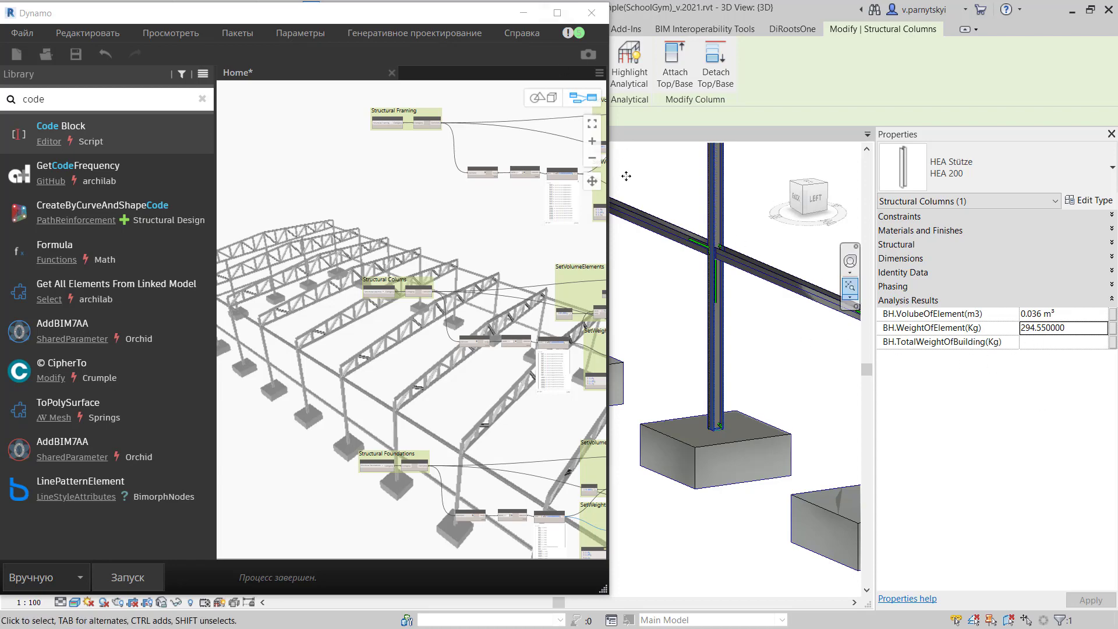
{"action": "left_click", "coordinate": [556, 13]}
Create a code block with sumFrams = Sum(a); and a Sum(b); line for columns.
{"action": "middle_click_drag", "start_coordinate": [884, 305], "coordinate": [819, 294]}
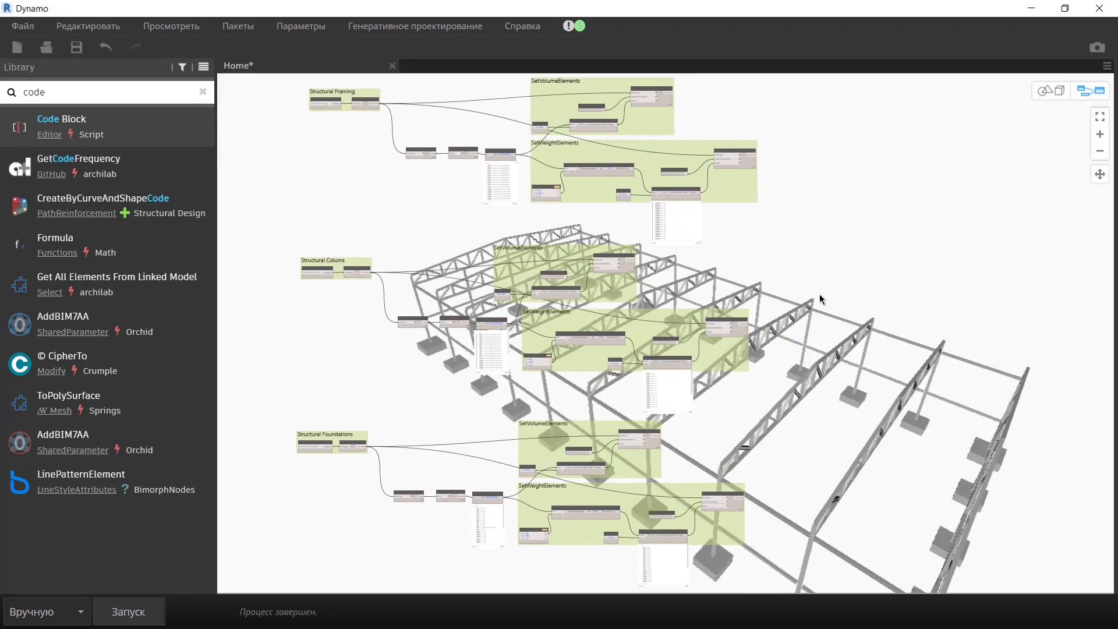
{"action": "scroll", "coordinate": [771, 212], "scroll_direction": "up", "scroll_amount": 3}
{"action": "double_click", "coordinate": [798, 320]}
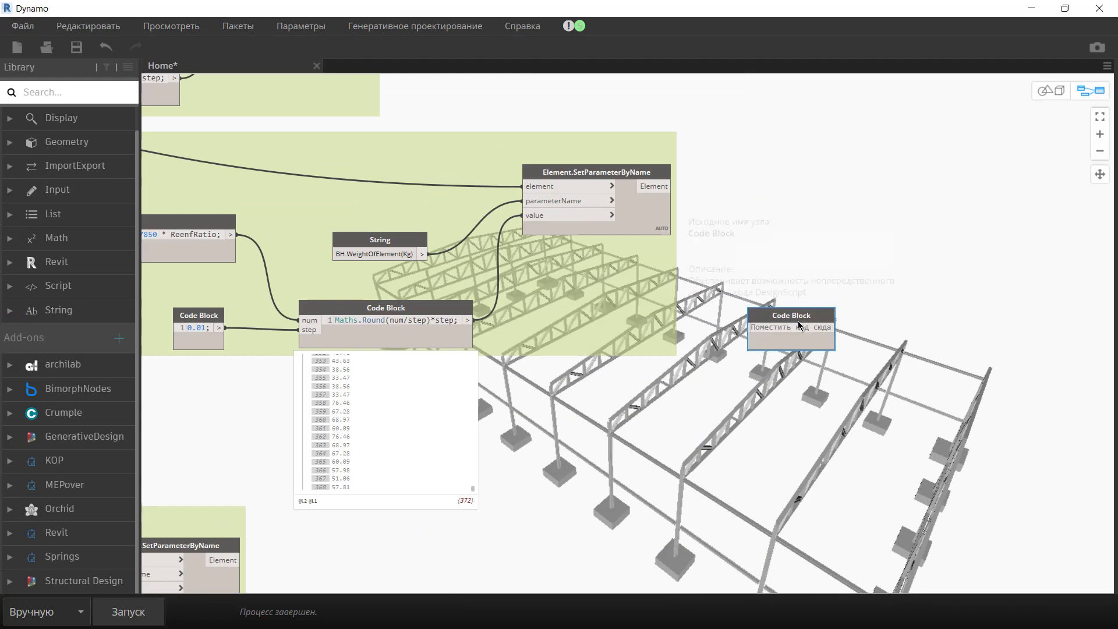
{"action": "scroll", "coordinate": [801, 339], "scroll_direction": "up", "scroll_amount": 1}
{"action": "type", "text": "s"}
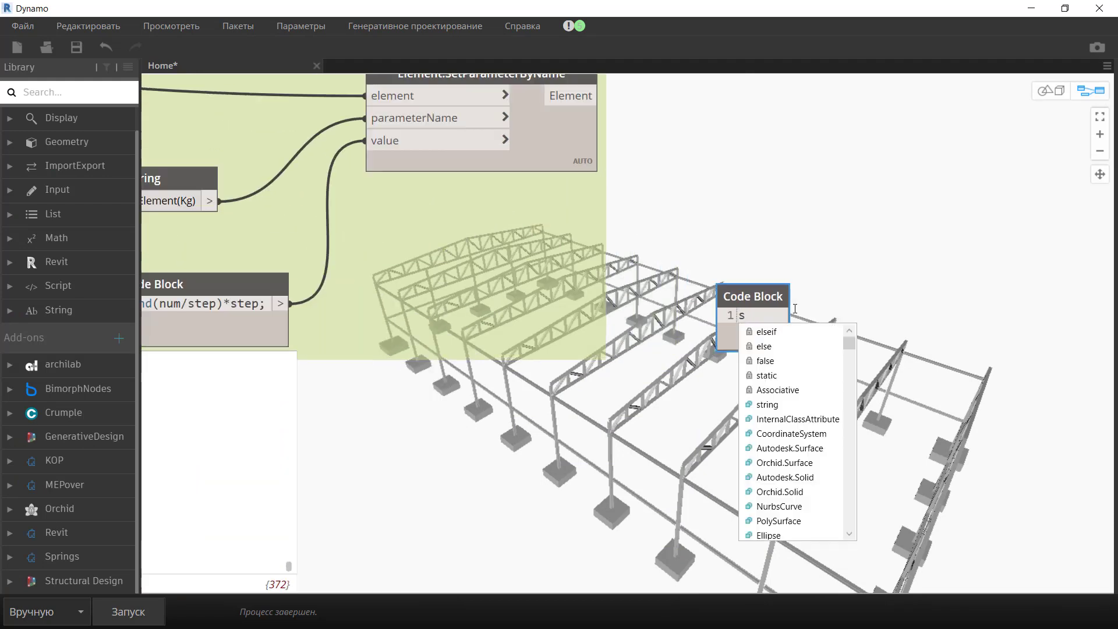
{"action": "type", "text": "umFram"}
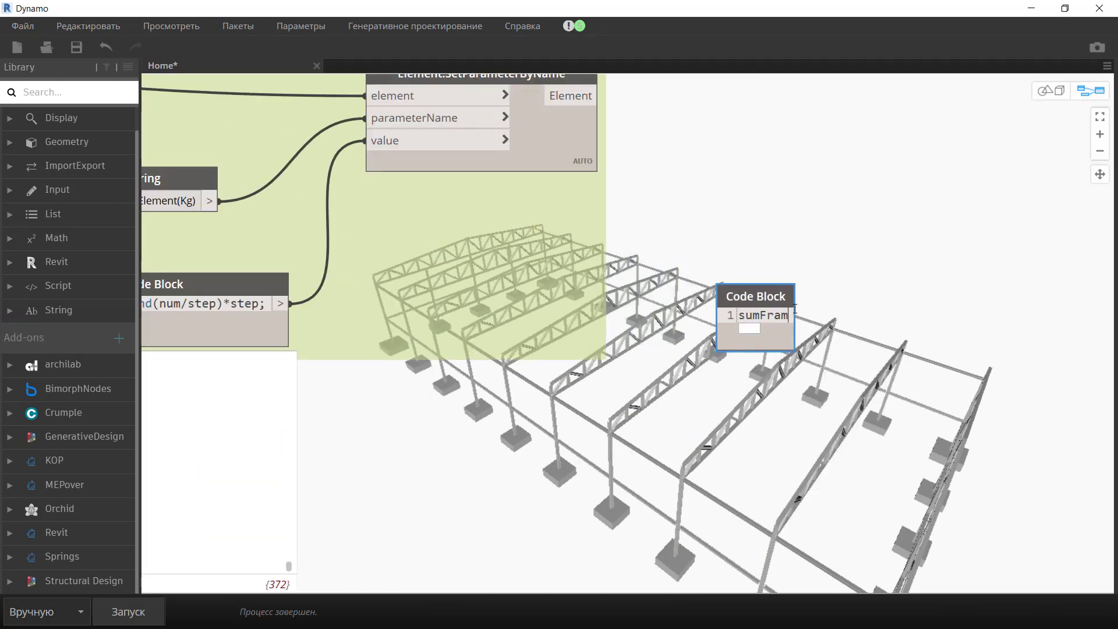
{"action": "type", "text": "s = "}
{"action": "type", "text": "Su"}
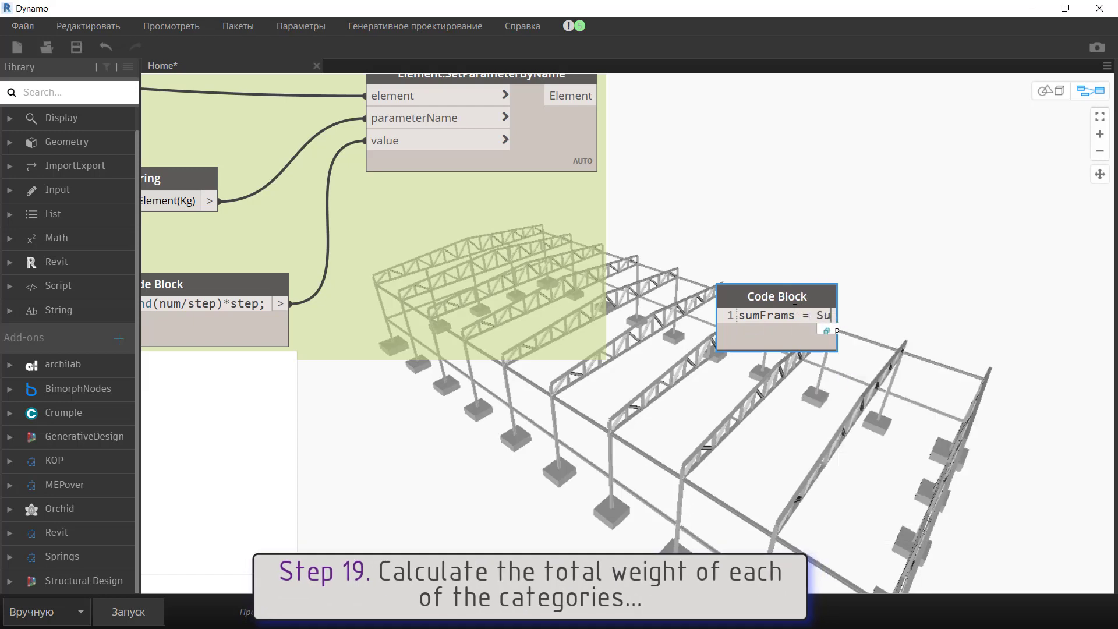
{"action": "type", "text": "m (a"}
{"action": "type", "text": ")"}
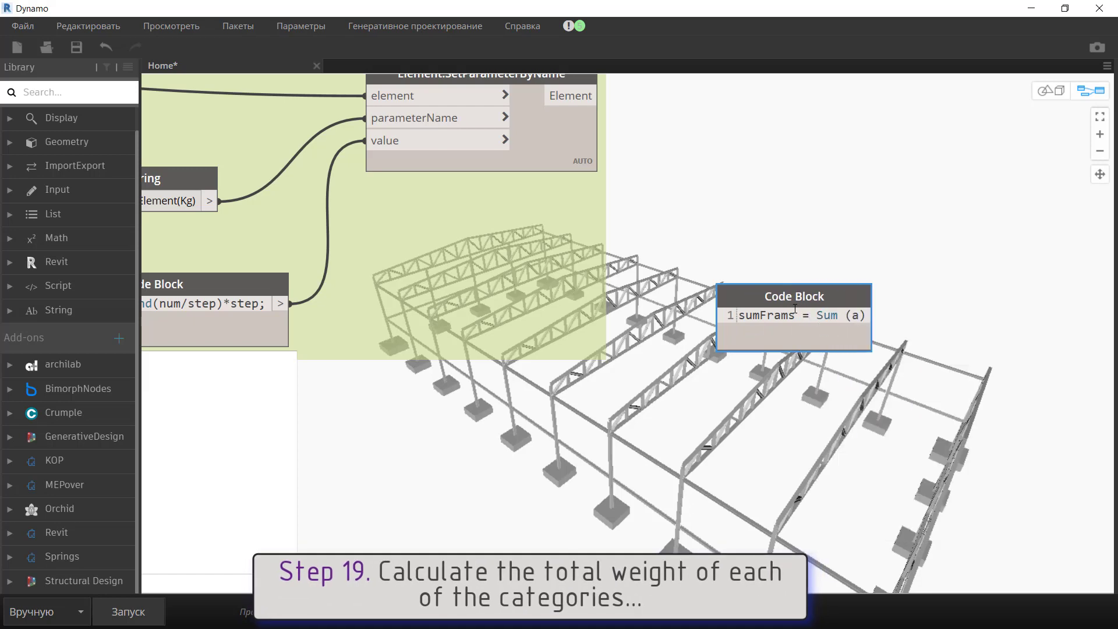
{"action": "type", "text": ";"}
{"action": "key", "text": "BackSpace"}
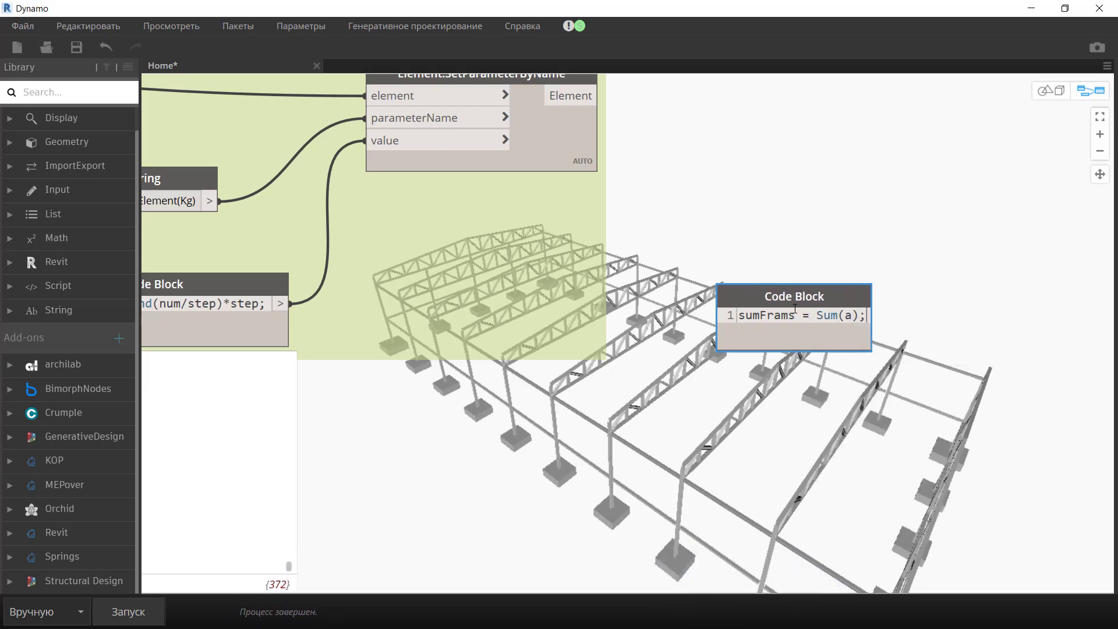
{"action": "key", "text": "End"}
{"action": "key", "text": "Return"}
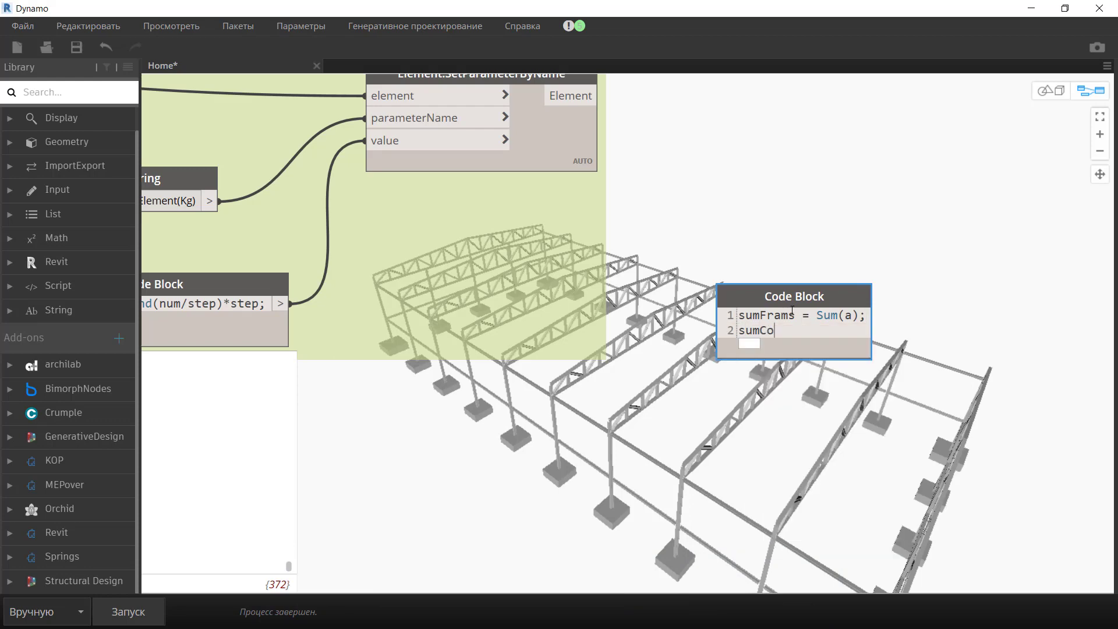
{"action": "type", "text": "lums = S"}
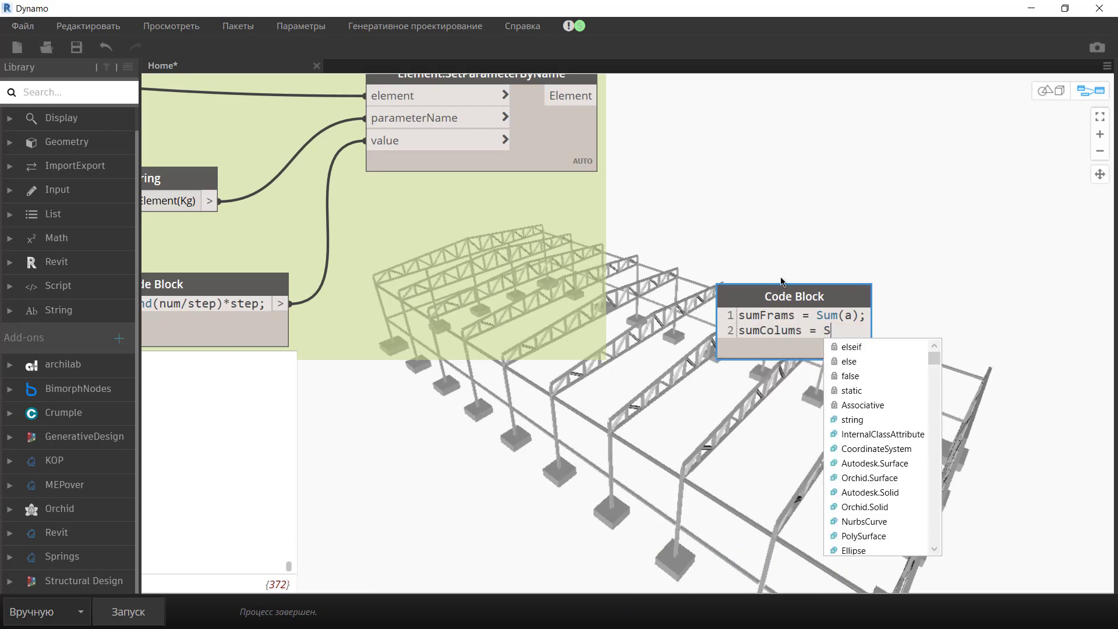
{"action": "type", "text": "um(b"}
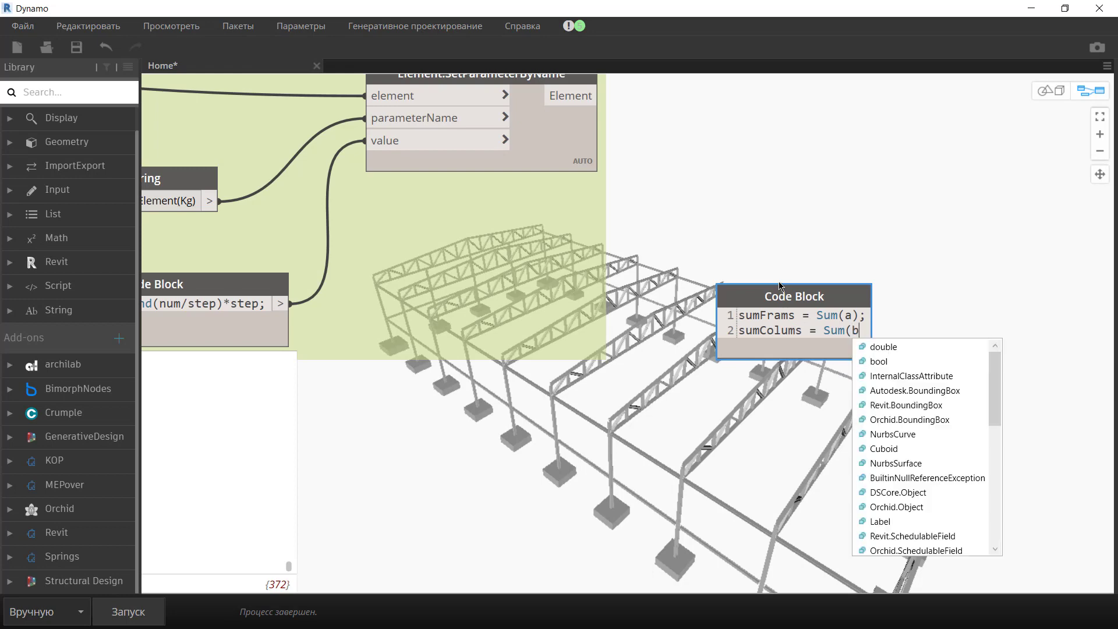
{"action": "type", "text": ");"}
Add the foundation Sum(c) line and totalSum = sumFrams + sumColums + sumFound;.
{"action": "key", "text": "Return"}
{"action": "type", "text": "sumFound"}
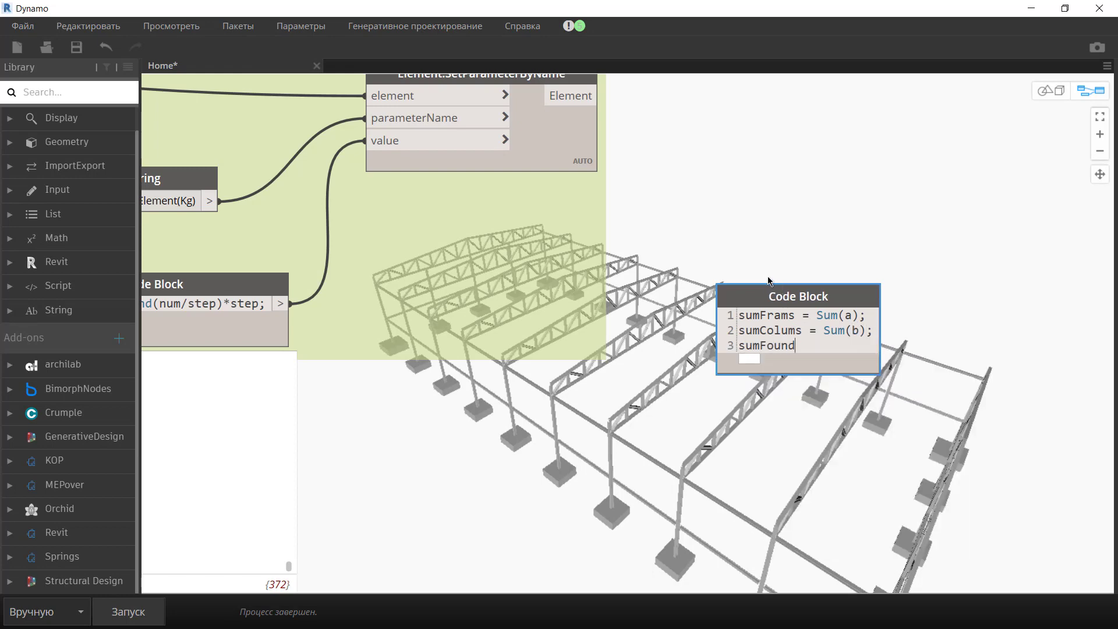
{"action": "type", "text": " = Sum ("}
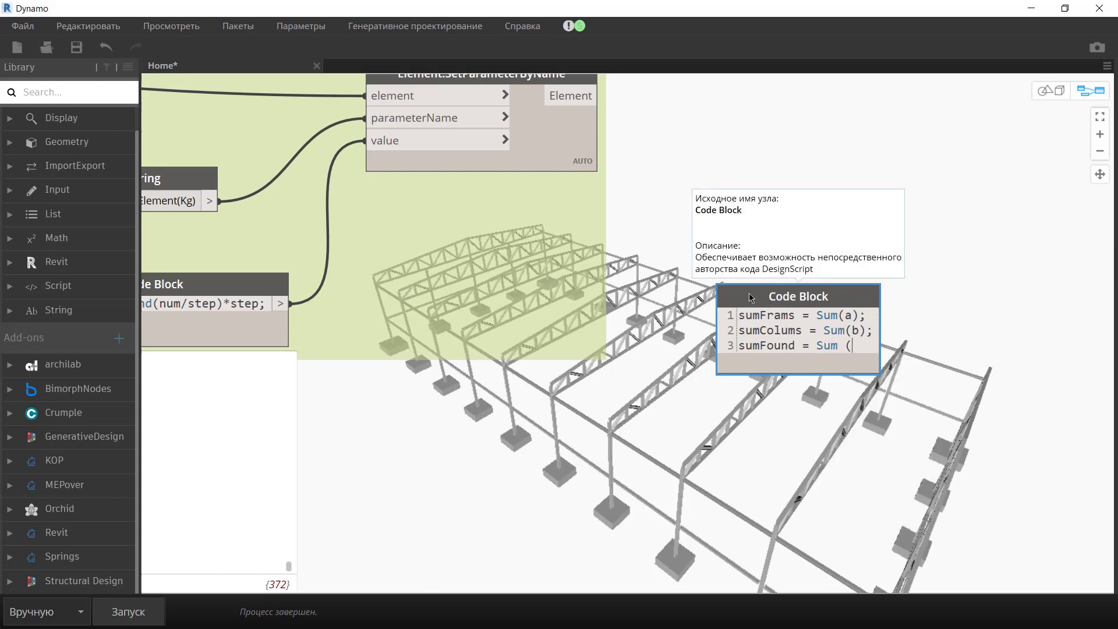
{"action": "key", "text": "BackSpace"}
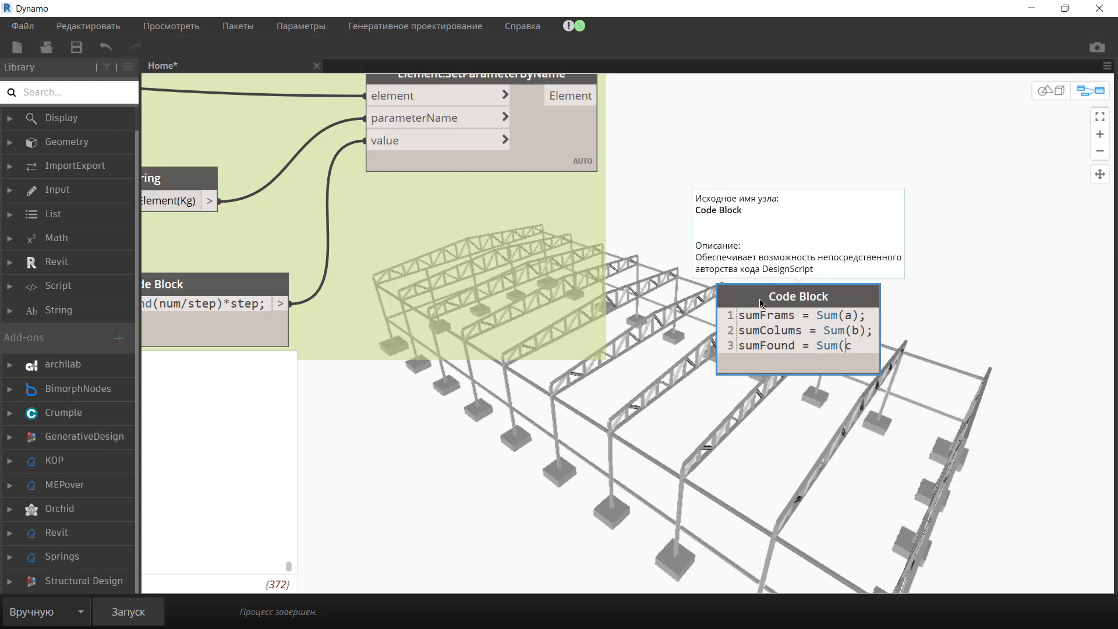
{"action": "type", "text": ");"}
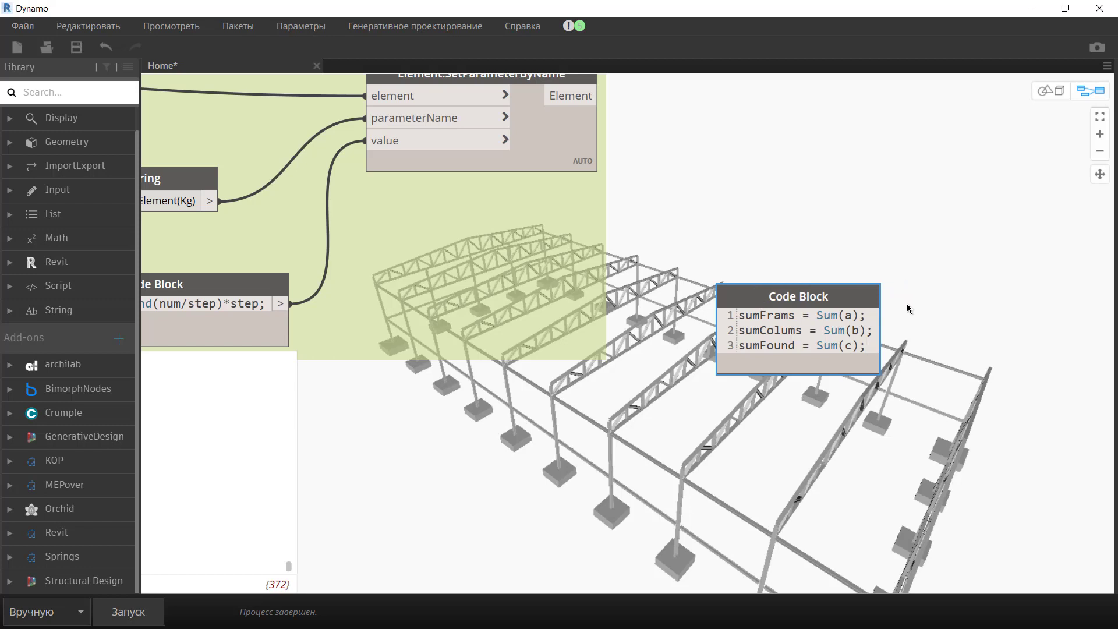
{"action": "key", "text": "Return"}
{"action": "key", "text": "Return"}
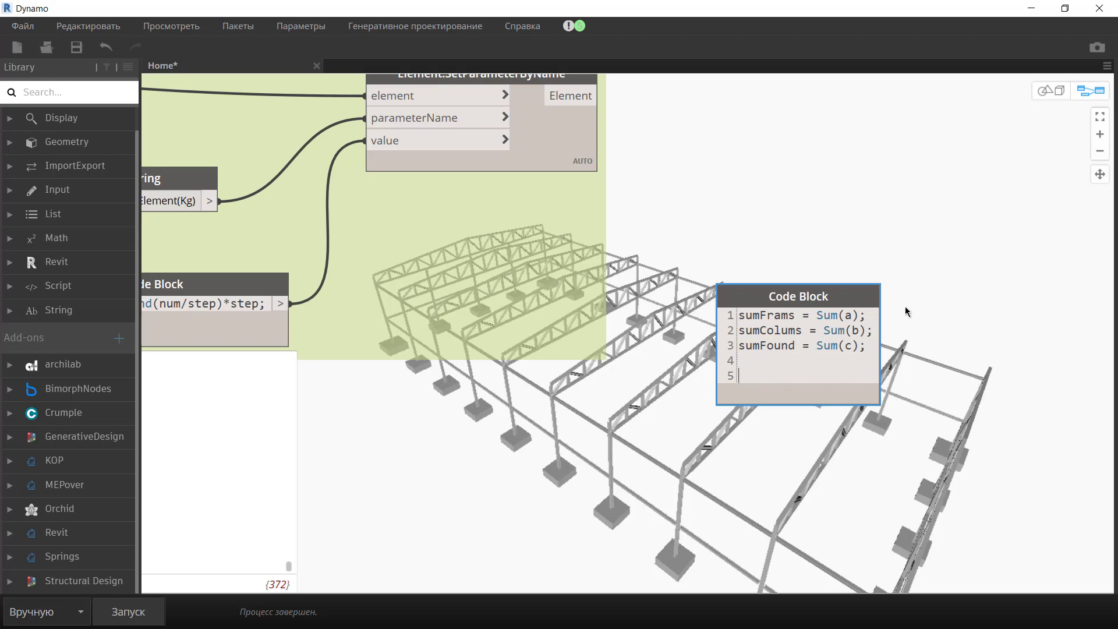
{"action": "type", "text": "totalS"}
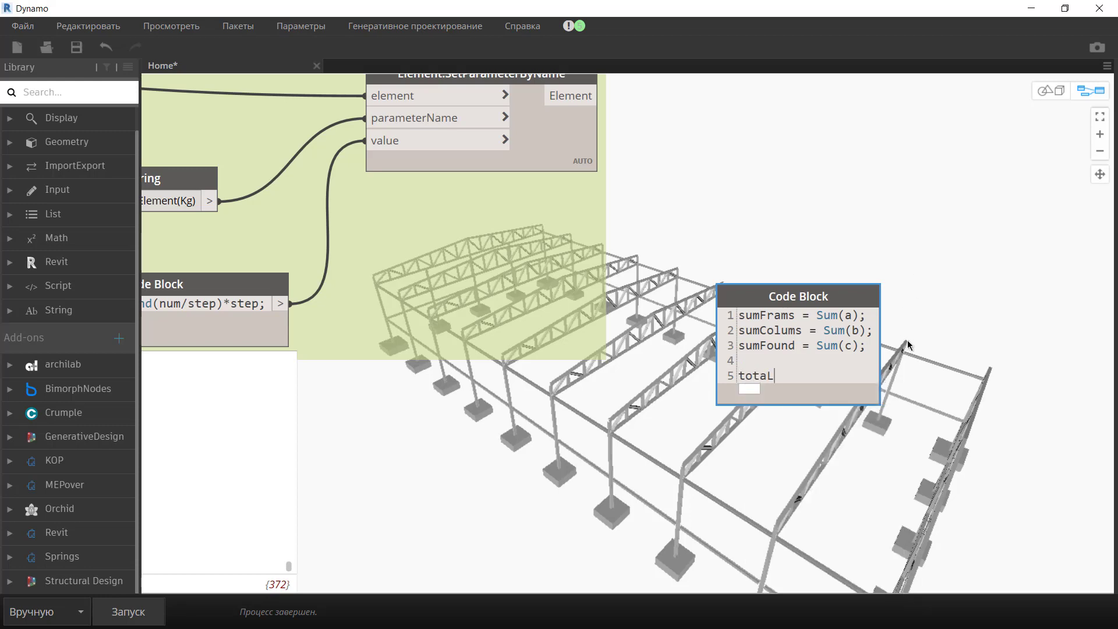
{"action": "type", "text": "um"}
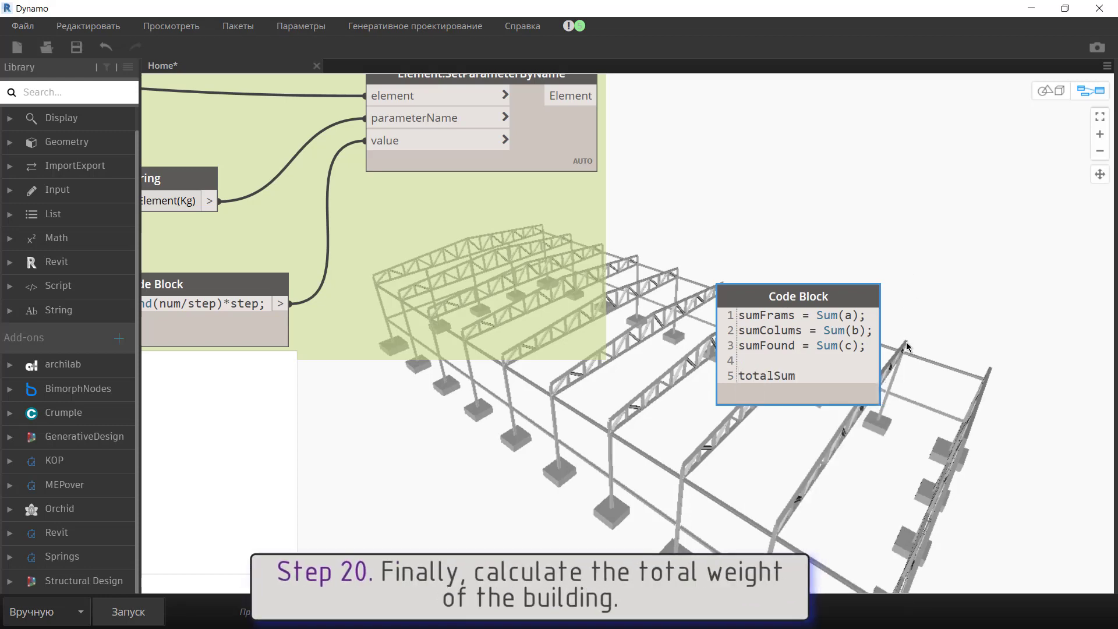
{"action": "type", "text": " = sumF"}
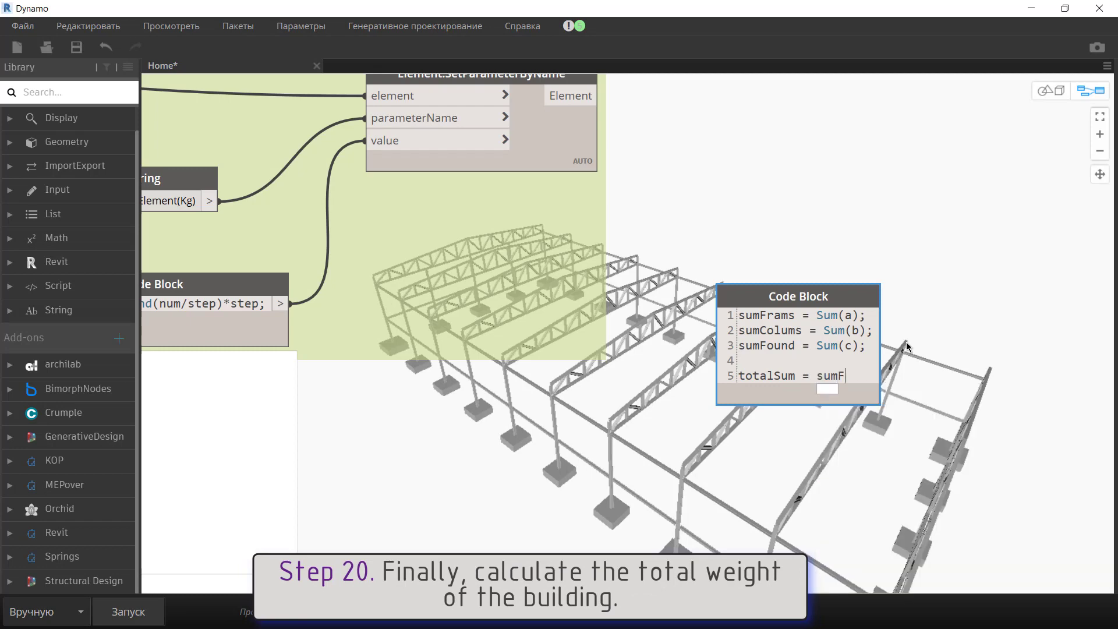
{"action": "type", "text": "rams + "}
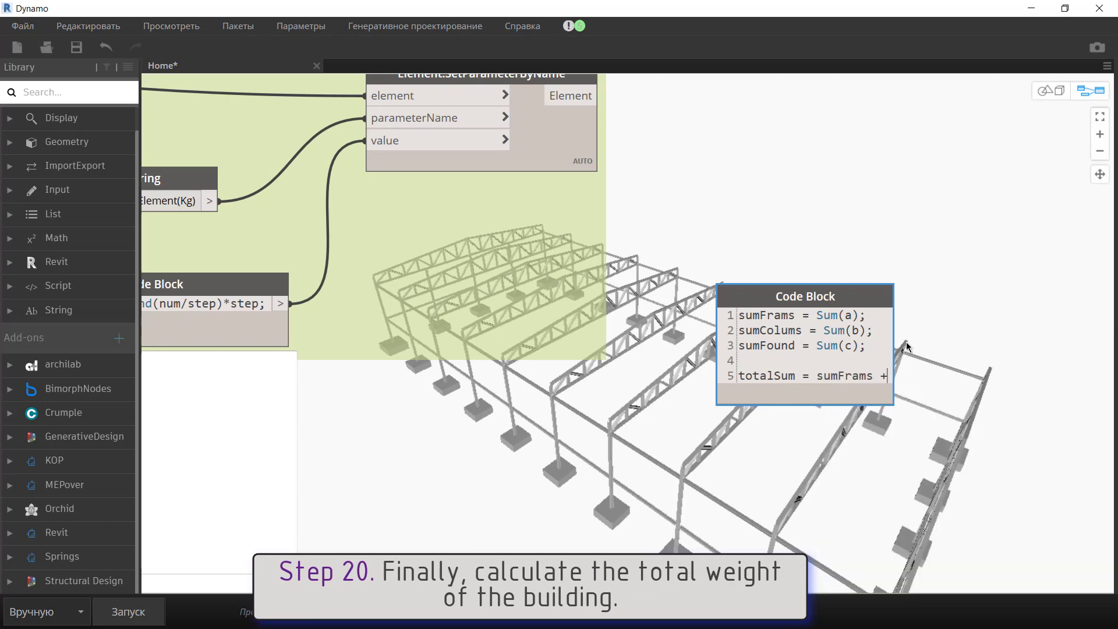
{"action": "type", "text": "sum"}
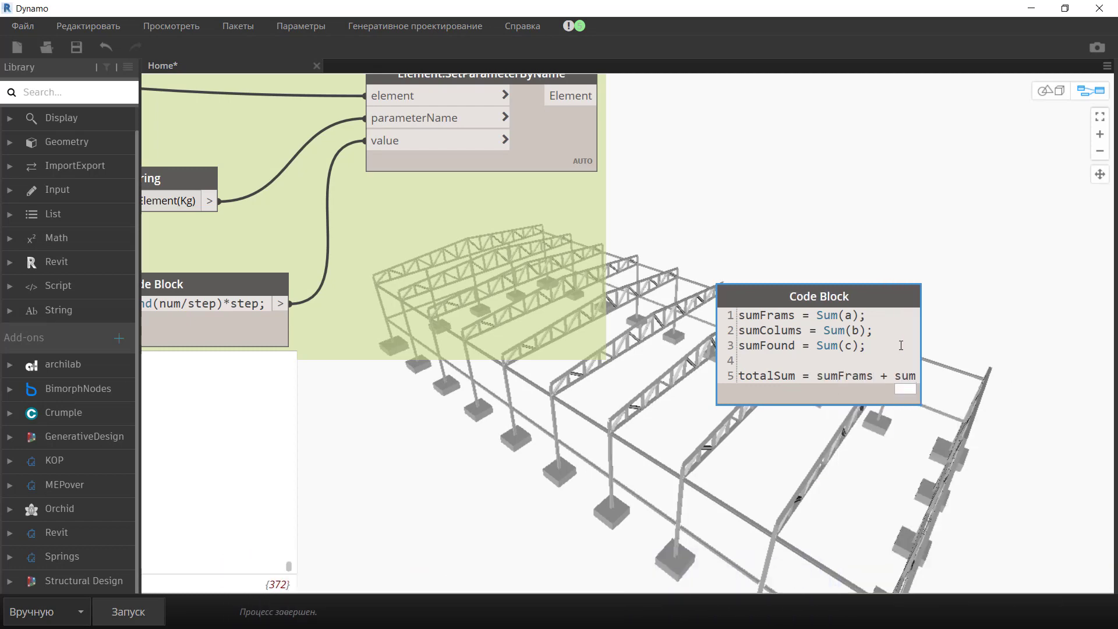
{"action": "type", "text": "Colums + "}
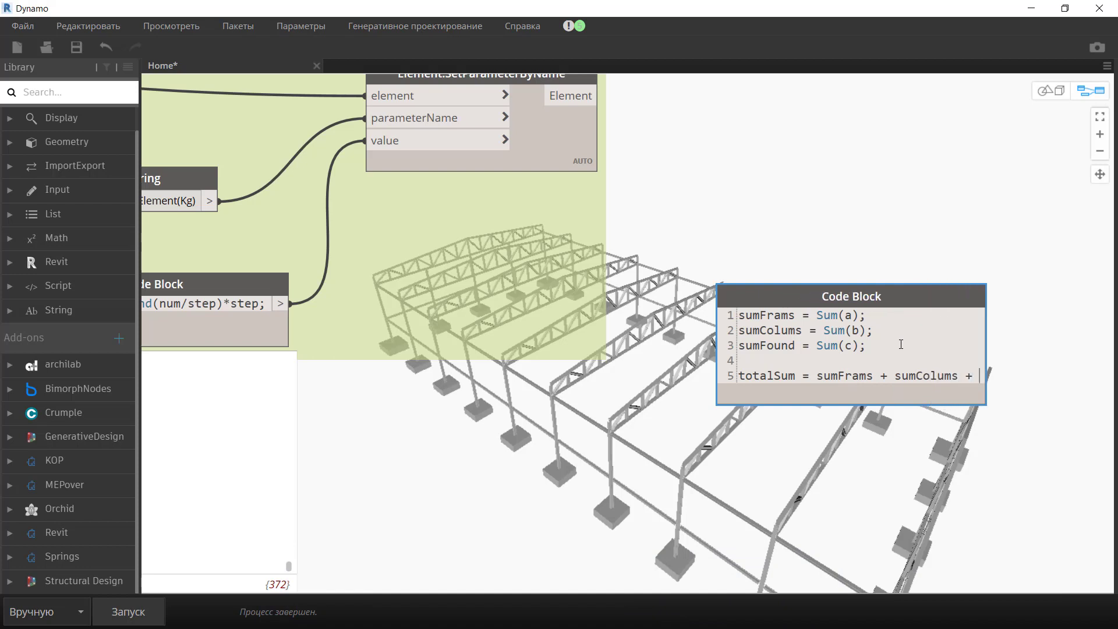
{"action": "type", "text": "sumFou"}
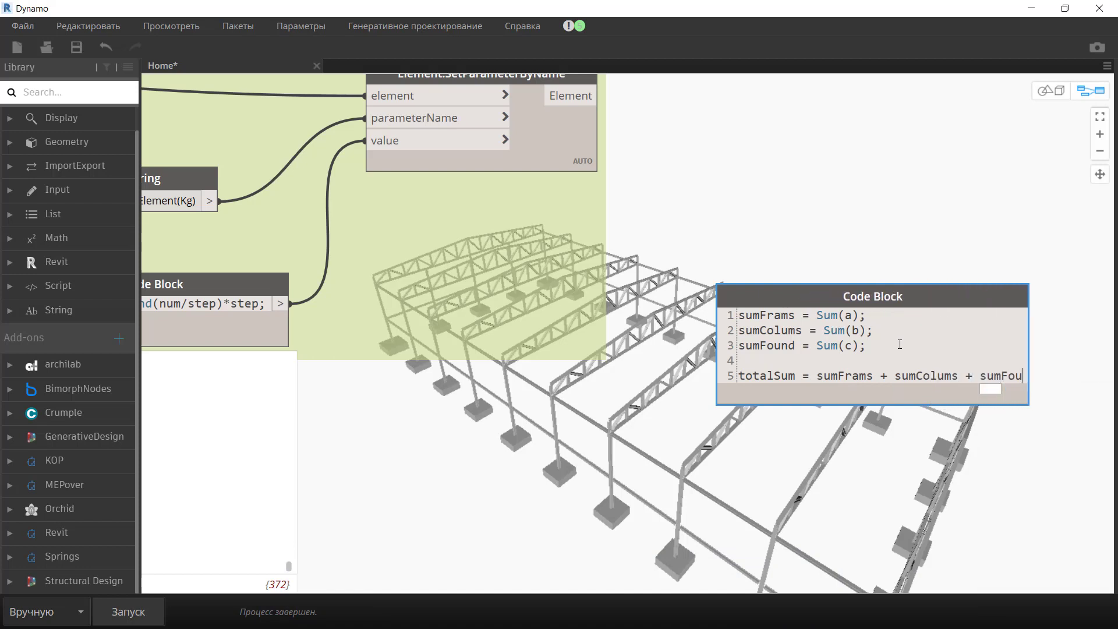
{"action": "type", "text": "nd;"}
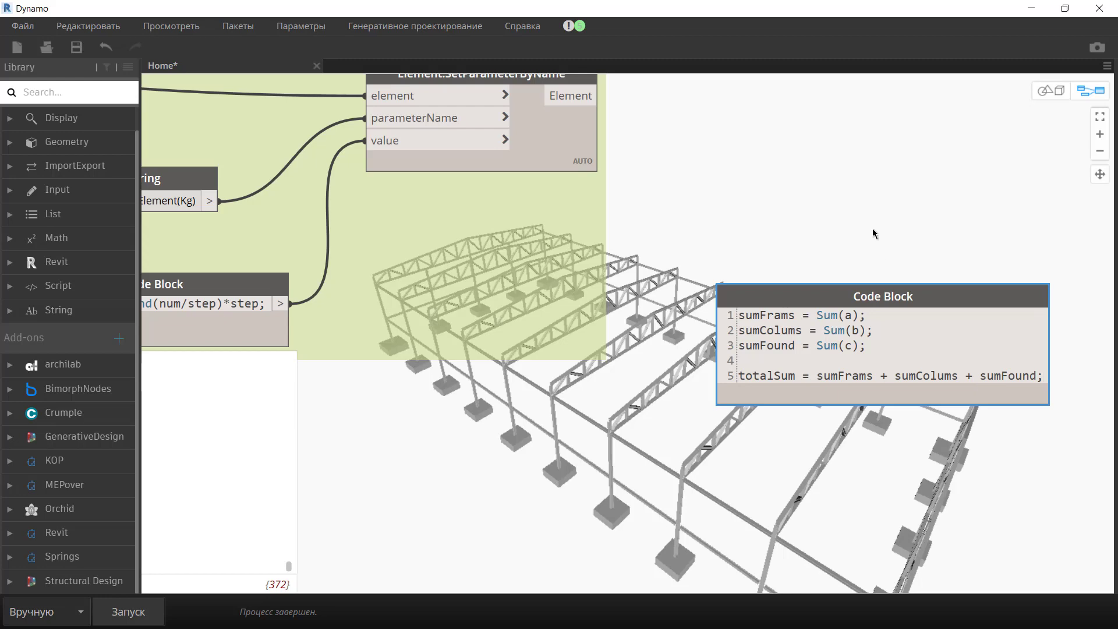
{"action": "left_click", "coordinate": [856, 225]}
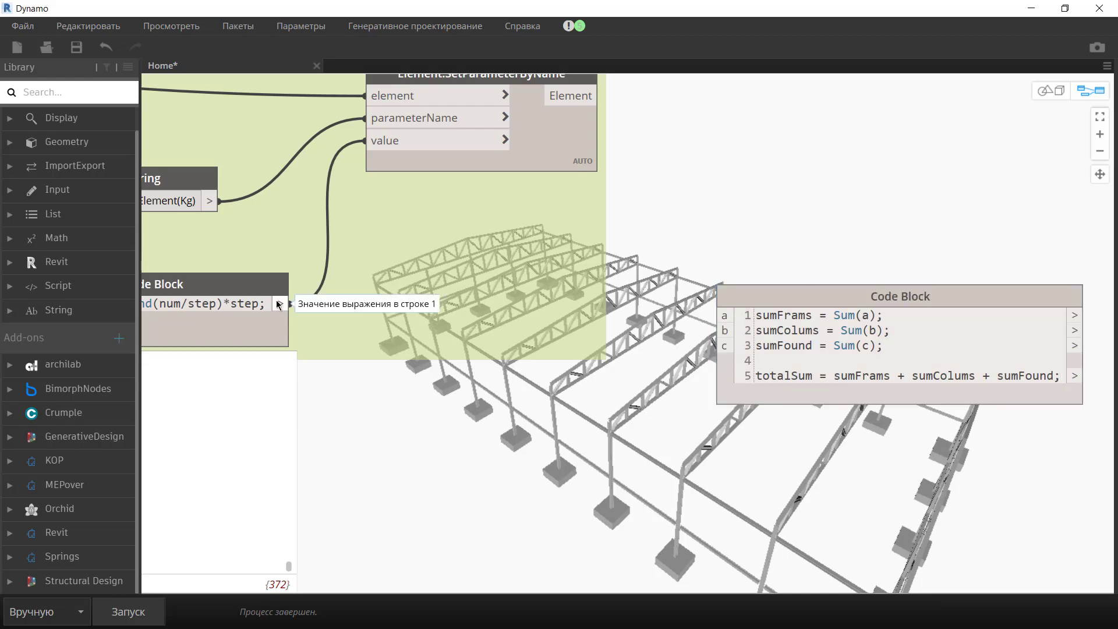
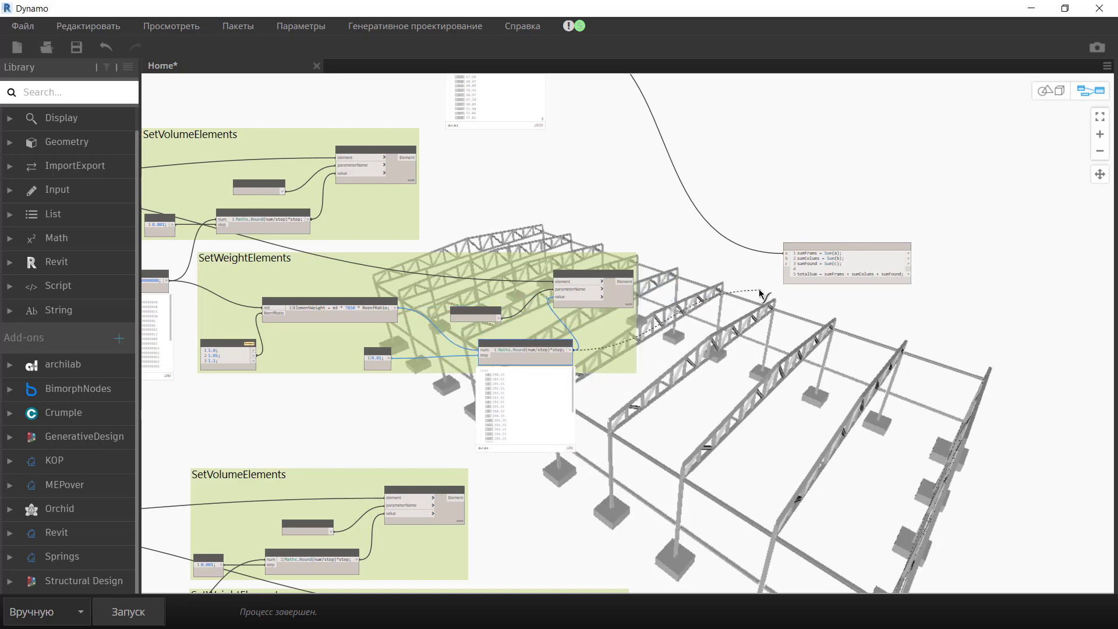
Connect the Math.Round rounded weight lists to input c of the Sum code block.
{"action": "scroll", "coordinate": [790, 260], "scroll_direction": "up", "scroll_amount": 3}
{"action": "scroll", "coordinate": [790, 261], "scroll_direction": "down", "scroll_amount": 5}
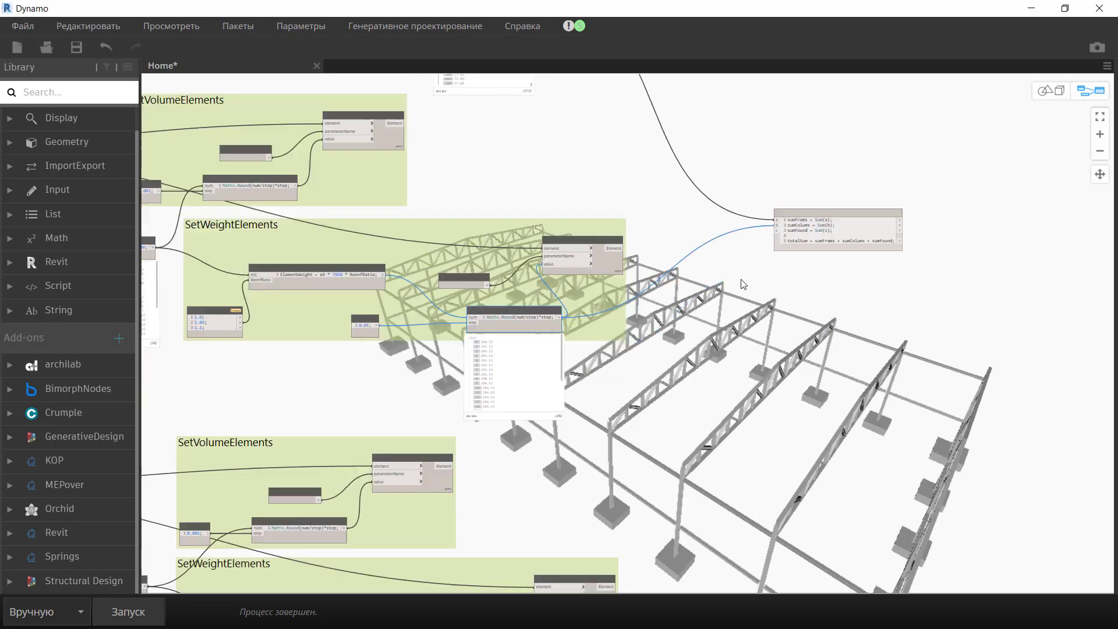
{"action": "middle_click_drag", "start_coordinate": [546, 114], "coordinate": [509, 283]}
{"action": "scroll", "coordinate": [558, 402], "scroll_direction": "up", "scroll_amount": 5}
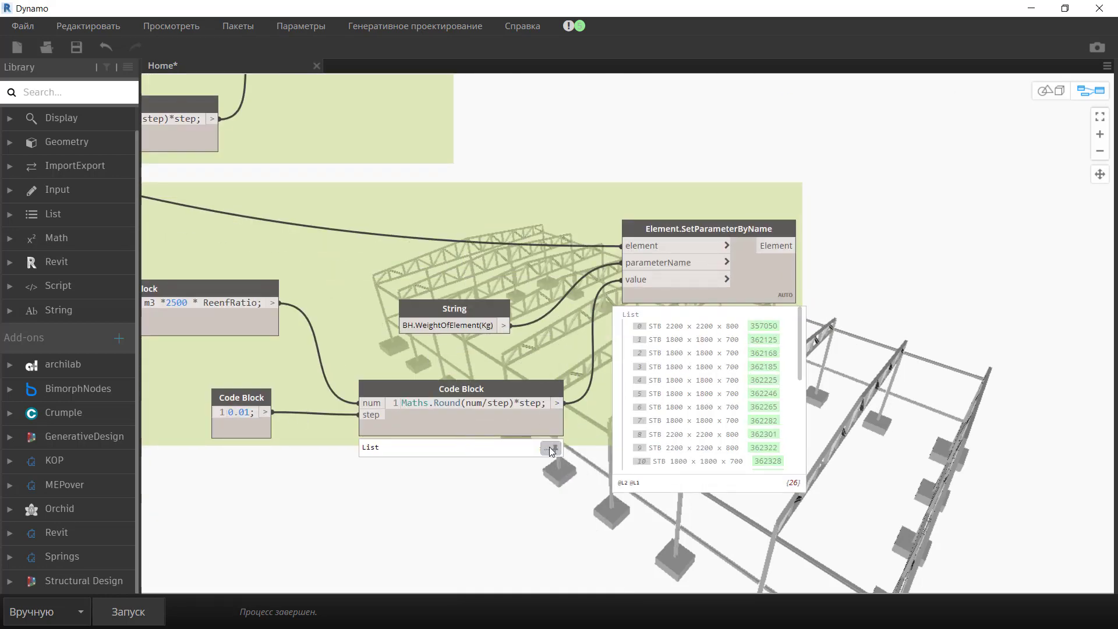
{"action": "left_click", "coordinate": [558, 403]}
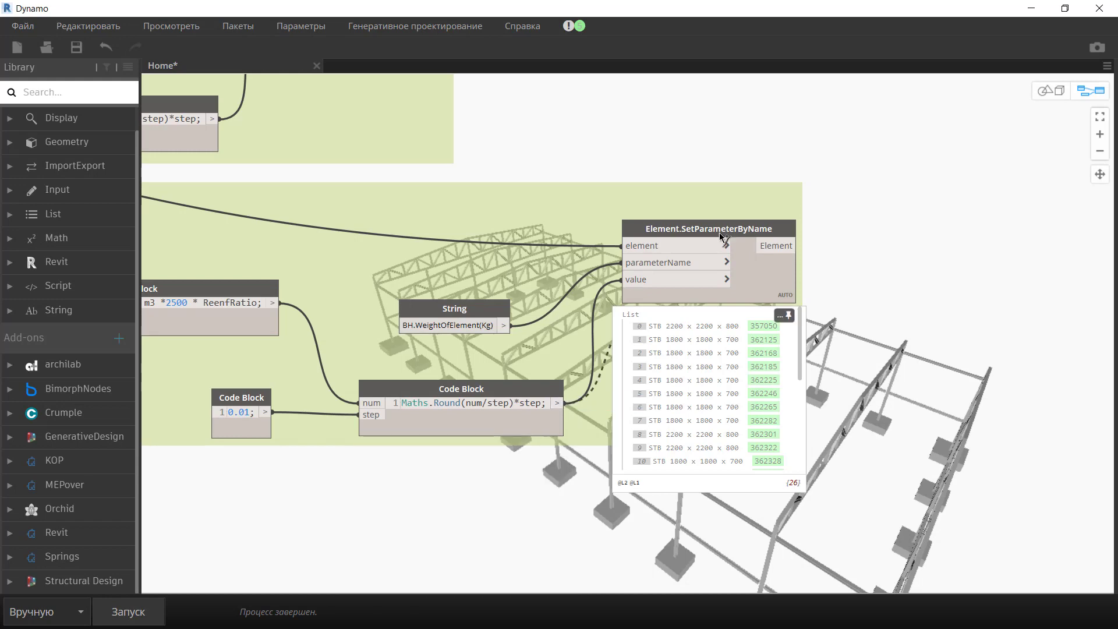
{"action": "scroll", "coordinate": [582, 349], "scroll_direction": "down", "scroll_amount": 5}
{"action": "scroll", "coordinate": [669, 229], "scroll_direction": "up", "scroll_amount": 2}
{"action": "scroll", "coordinate": [673, 221], "scroll_direction": "up", "scroll_amount": 3}
{"action": "left_click", "coordinate": [674, 192]}
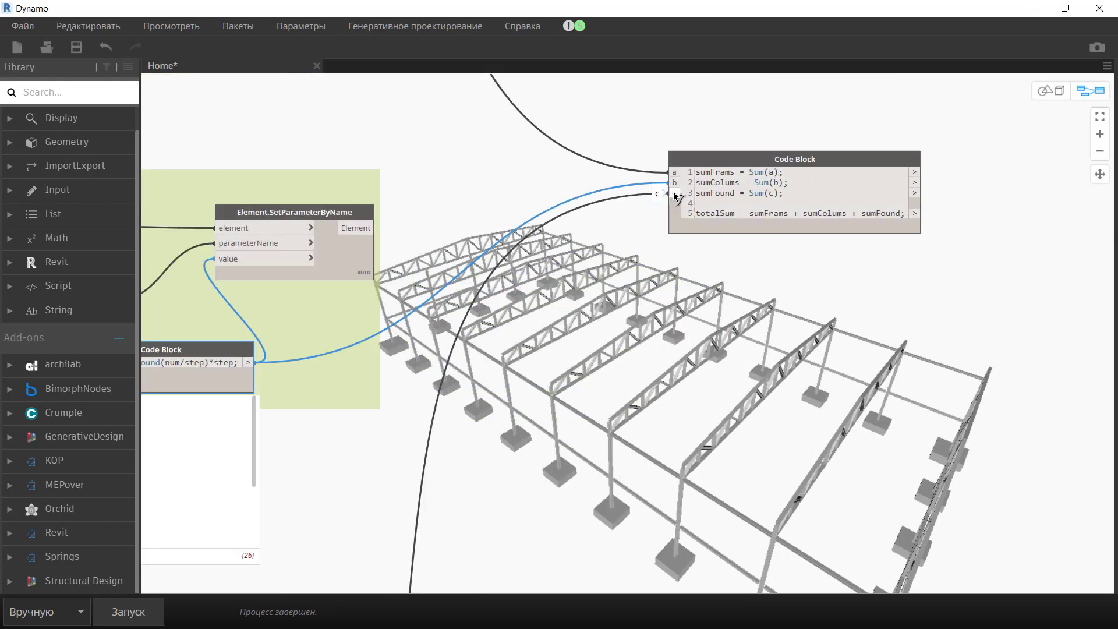
{"action": "scroll", "coordinate": [643, 188], "scroll_direction": "down", "scroll_amount": 5}
{"action": "middle_click_drag", "start_coordinate": [641, 233], "coordinate": [640, 132]}
{"action": "scroll", "coordinate": [582, 292], "scroll_direction": "up", "scroll_amount": 2}
{"action": "type", "text": "w"}
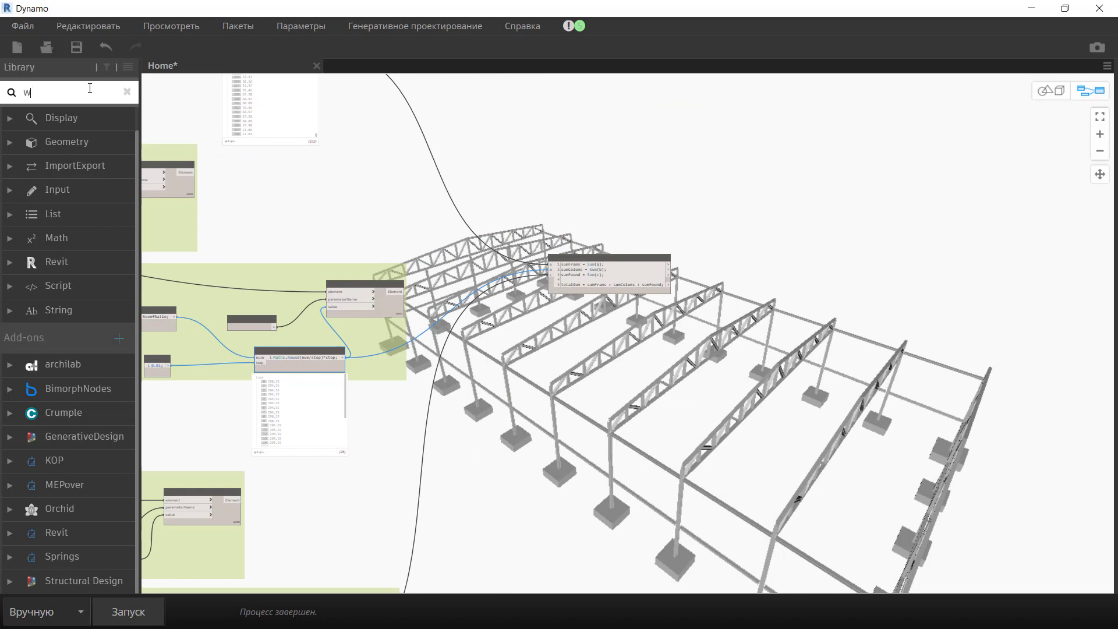
Place four Watch nodes in a column beside the summing code block.
{"action": "type", "text": "at"}
{"action": "left_click", "coordinate": [58, 124]}
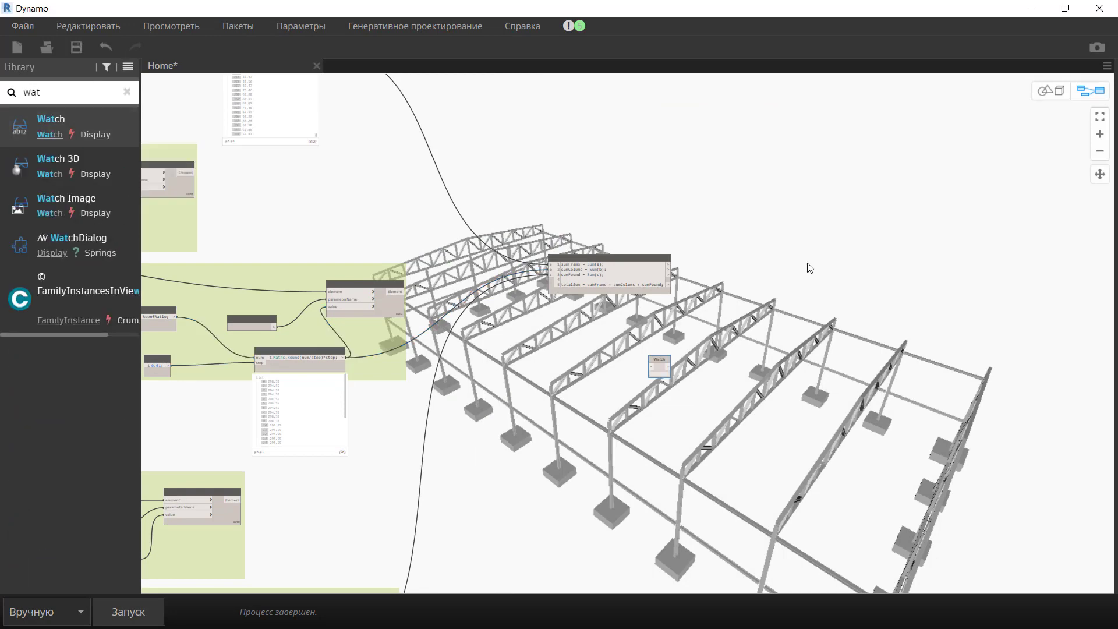
{"action": "scroll", "coordinate": [664, 356], "scroll_direction": "up", "scroll_amount": 3}
{"action": "left_click_drag", "start_coordinate": [635, 373], "coordinate": [753, 113]}
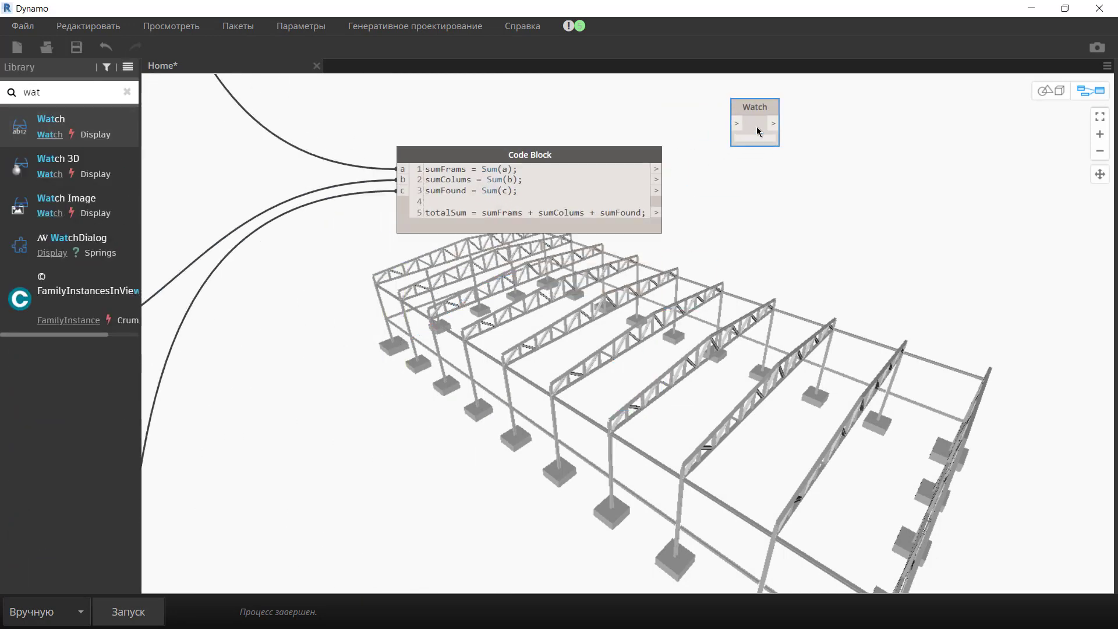
{"action": "key", "text": "ctrl+v"}
{"action": "key", "text": "ctrl+v"}
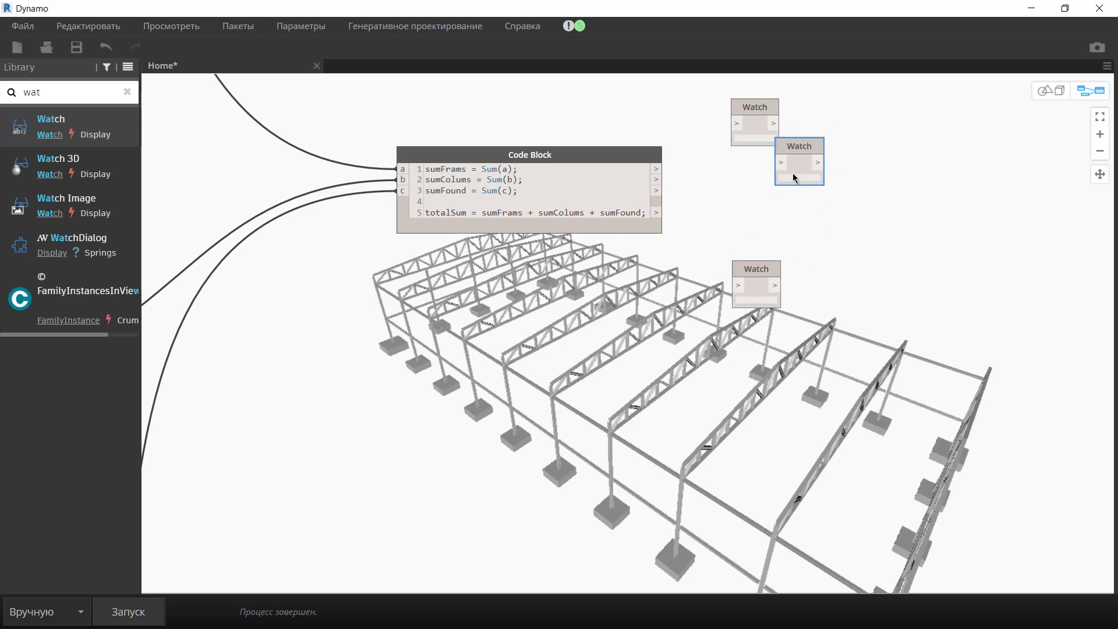
{"action": "key", "text": "ctrl+v"}
{"action": "left_click_drag", "start_coordinate": [828, 132], "coordinate": [758, 221]}
{"action": "left_click_drag", "start_coordinate": [757, 268], "coordinate": [762, 285]}
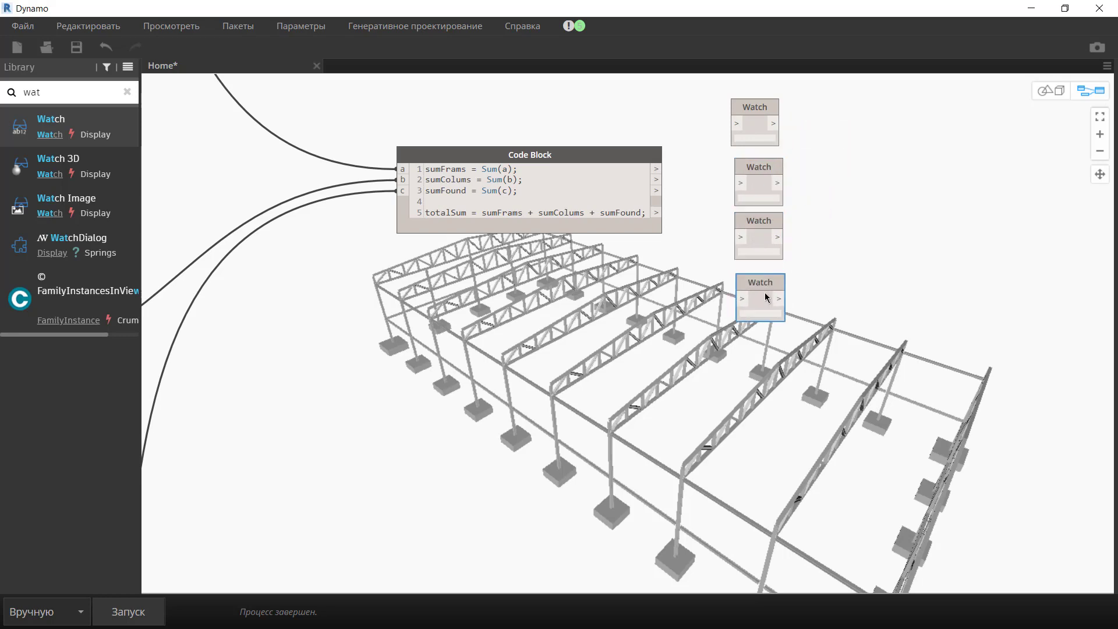
Wire sumFrams, sumColums, sumFound and totalSum each to its own Watch node.
{"action": "left_click_drag", "start_coordinate": [657, 169], "coordinate": [736, 124]}
{"action": "left_click_drag", "start_coordinate": [732, 186], "coordinate": [738, 183]}
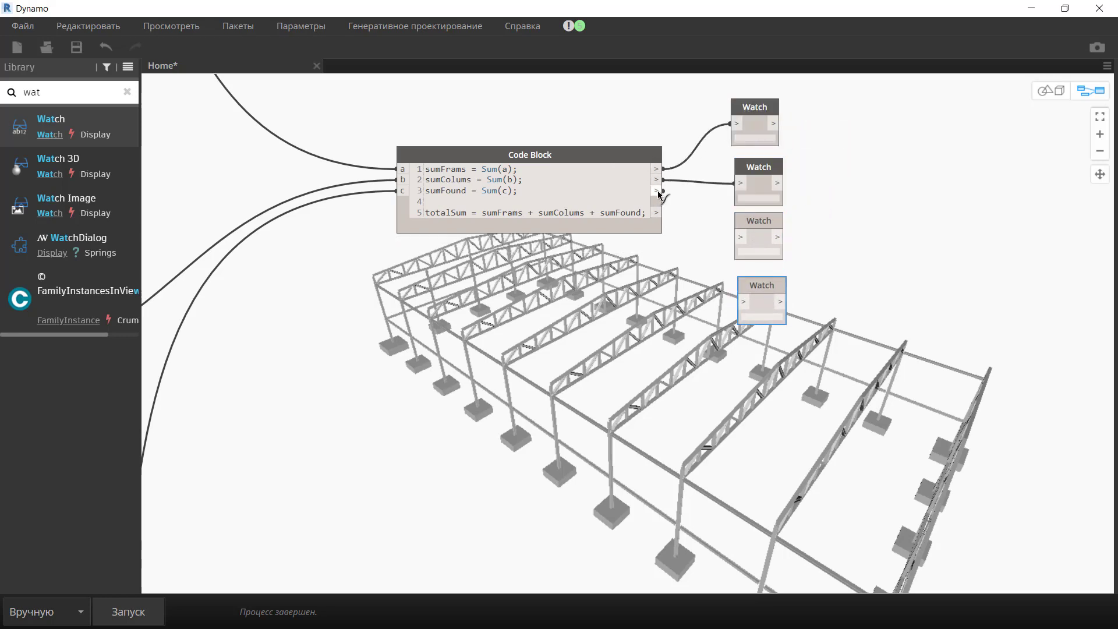
{"action": "left_click_drag", "start_coordinate": [656, 190], "coordinate": [737, 237]}
{"action": "left_click", "coordinate": [745, 309]}
{"action": "left_click_drag", "start_coordinate": [763, 289], "coordinate": [759, 300]}
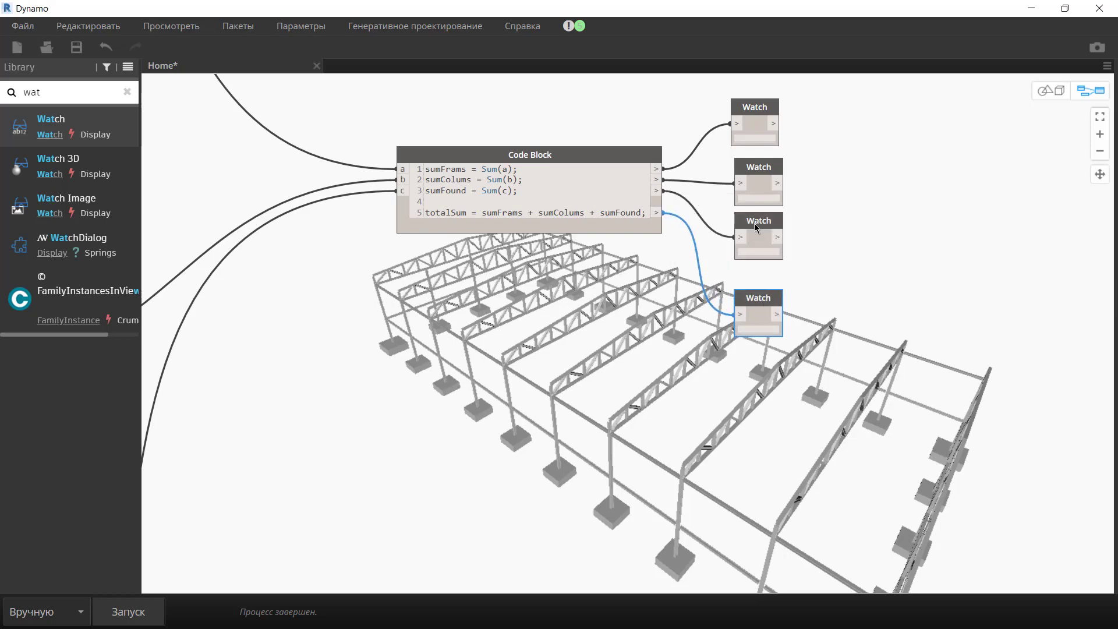
{"action": "left_click_drag", "start_coordinate": [759, 224], "coordinate": [754, 232]}
{"action": "left_click_drag", "start_coordinate": [755, 171], "coordinate": [749, 167]}
{"action": "left_click_drag", "start_coordinate": [748, 118], "coordinate": [742, 110]}
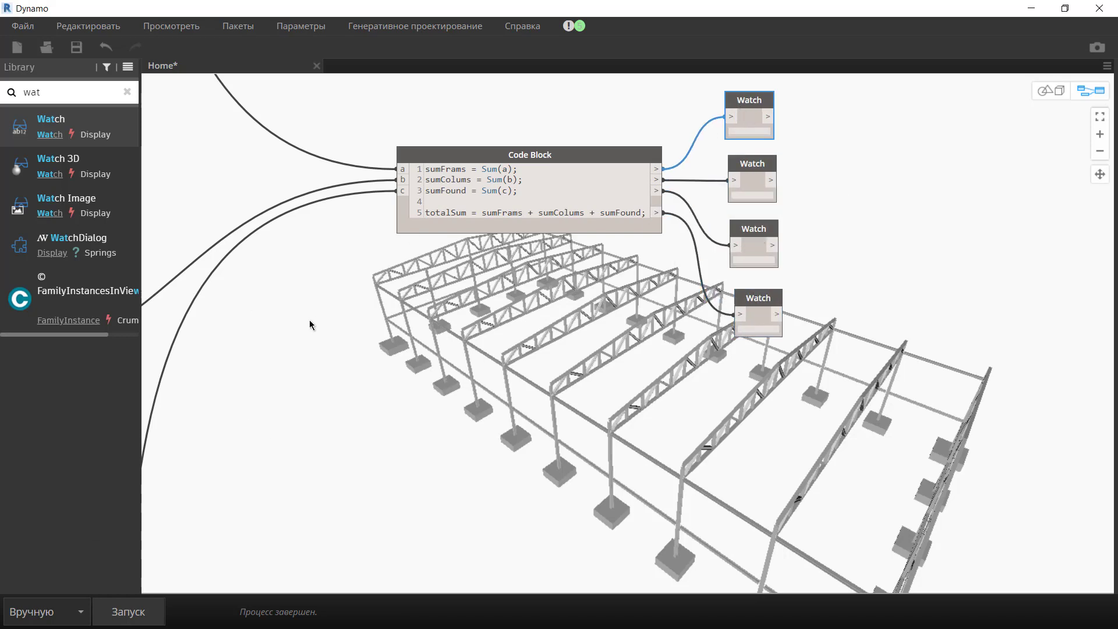
Run the graph to show 40991.76, 7673.42, 163460 and total 212125.18.
{"action": "left_click", "coordinate": [155, 615]}
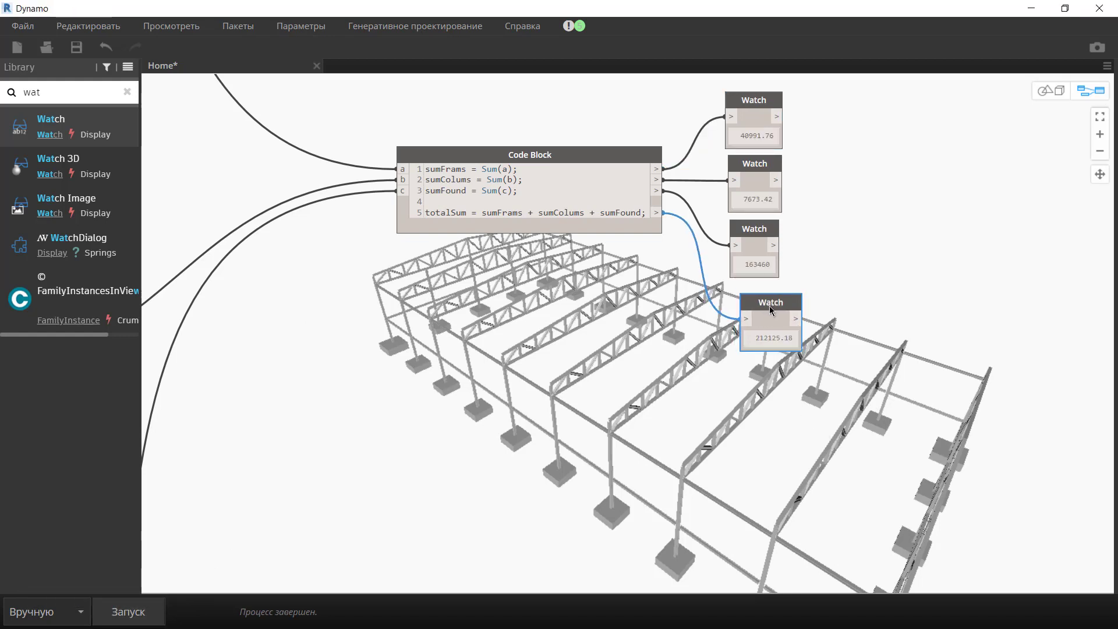
{"action": "left_click_drag", "start_coordinate": [786, 335], "coordinate": [802, 365]}
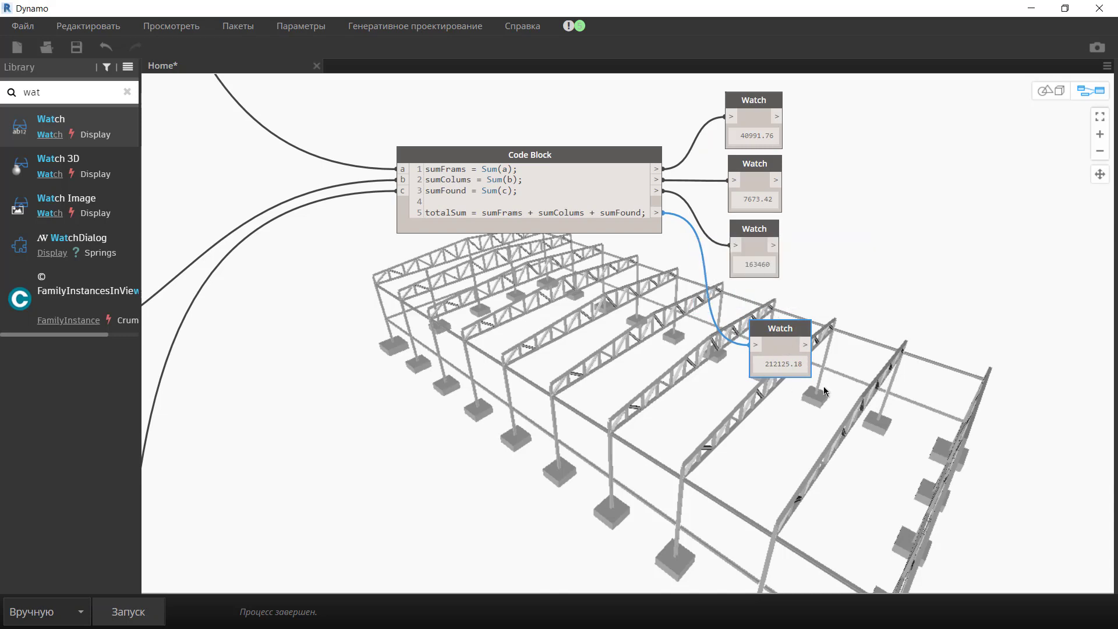
{"action": "middle_click_drag", "start_coordinate": [817, 380], "coordinate": [678, 367]}
{"action": "left_click_drag", "start_coordinate": [639, 305], "coordinate": [648, 308]}
{"action": "scroll", "coordinate": [643, 349], "scroll_direction": "up", "scroll_amount": 1}
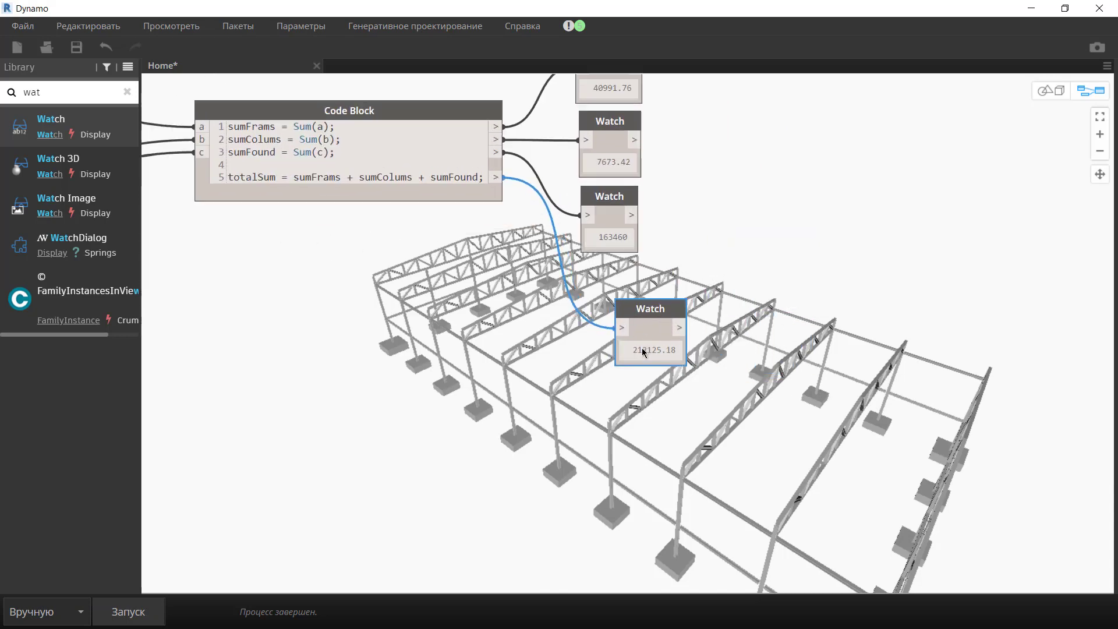
{"action": "scroll", "coordinate": [644, 311], "scroll_direction": "down", "scroll_amount": 3}
{"action": "scroll", "coordinate": [622, 319], "scroll_direction": "up", "scroll_amount": 2}
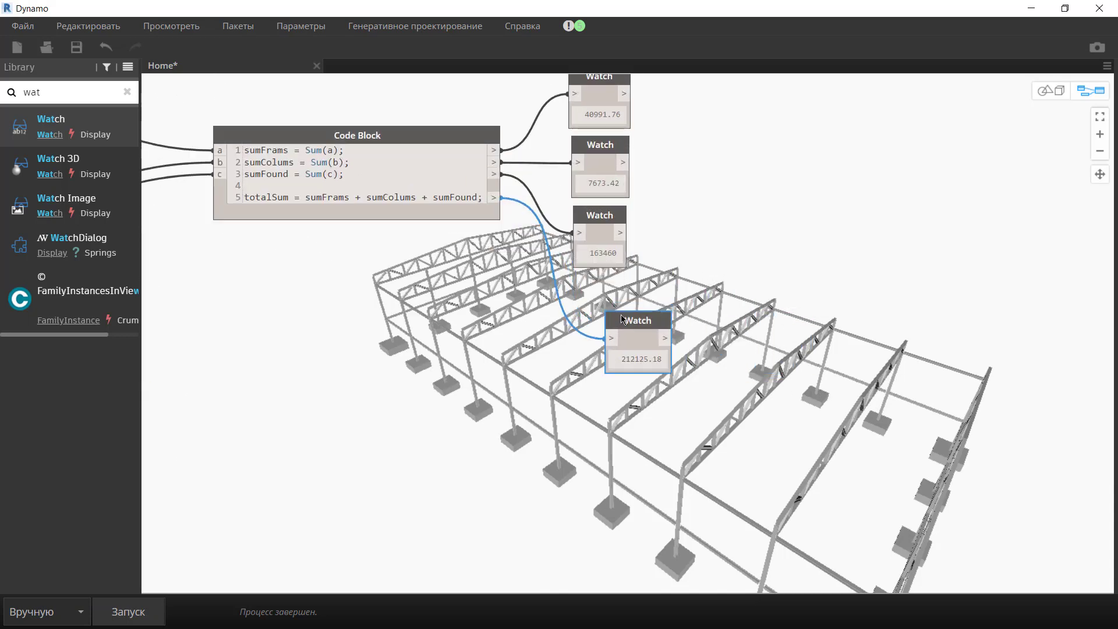
{"action": "middle_click_drag", "start_coordinate": [638, 362], "coordinate": [668, 412]}
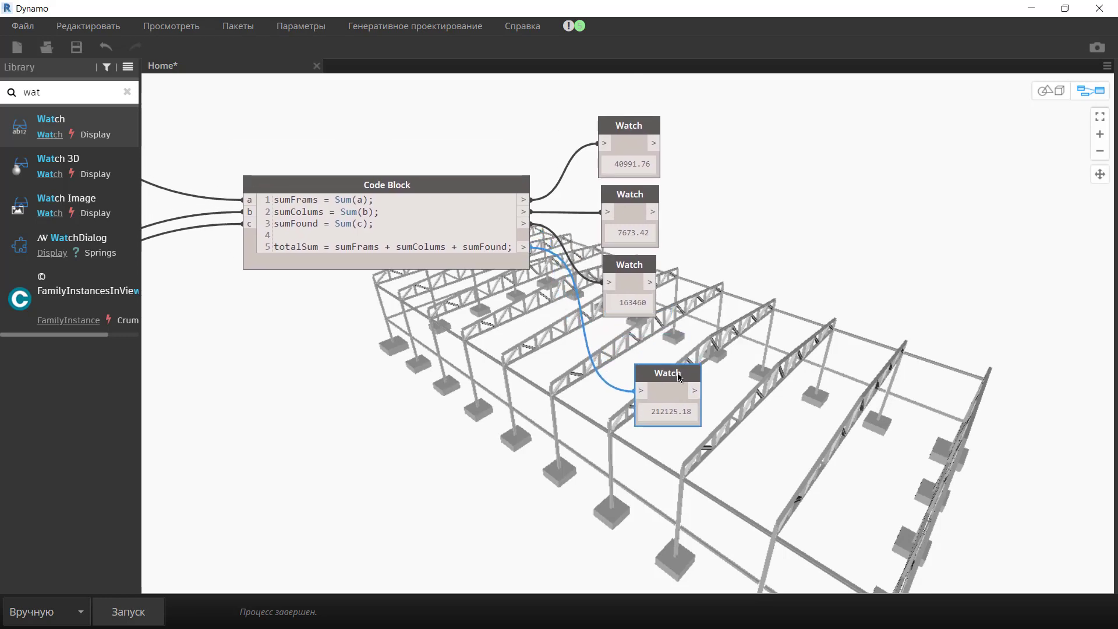
Add an Element.SetParameterByName node and feed the total Watch into its value input.
{"action": "type", "text": "se"}
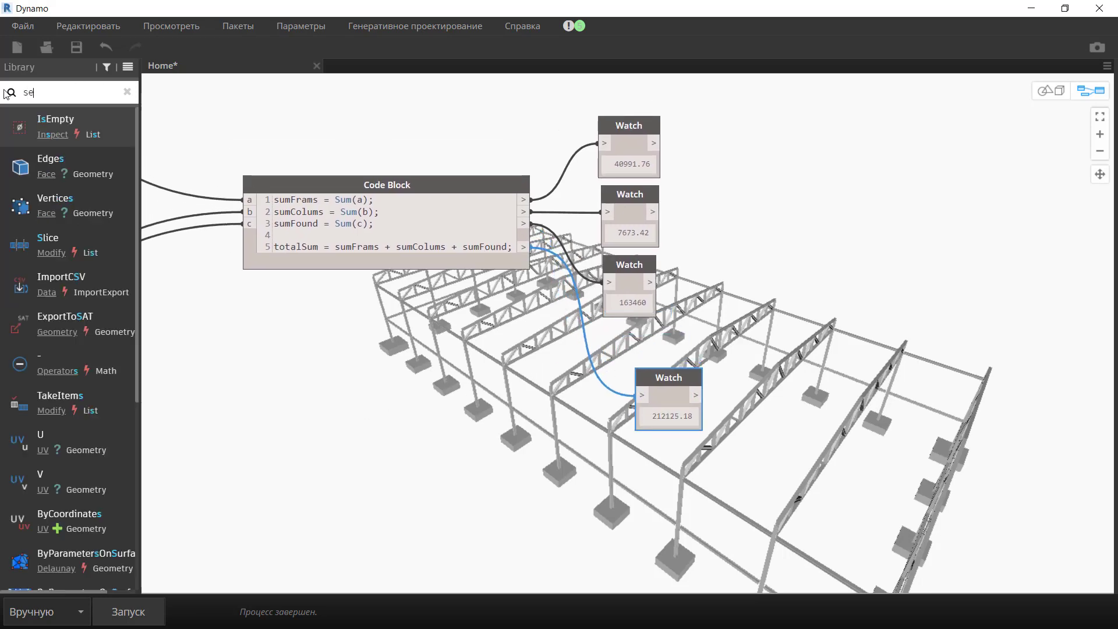
{"action": "type", "text": "tPar"}
{"action": "left_click", "coordinate": [86, 122]}
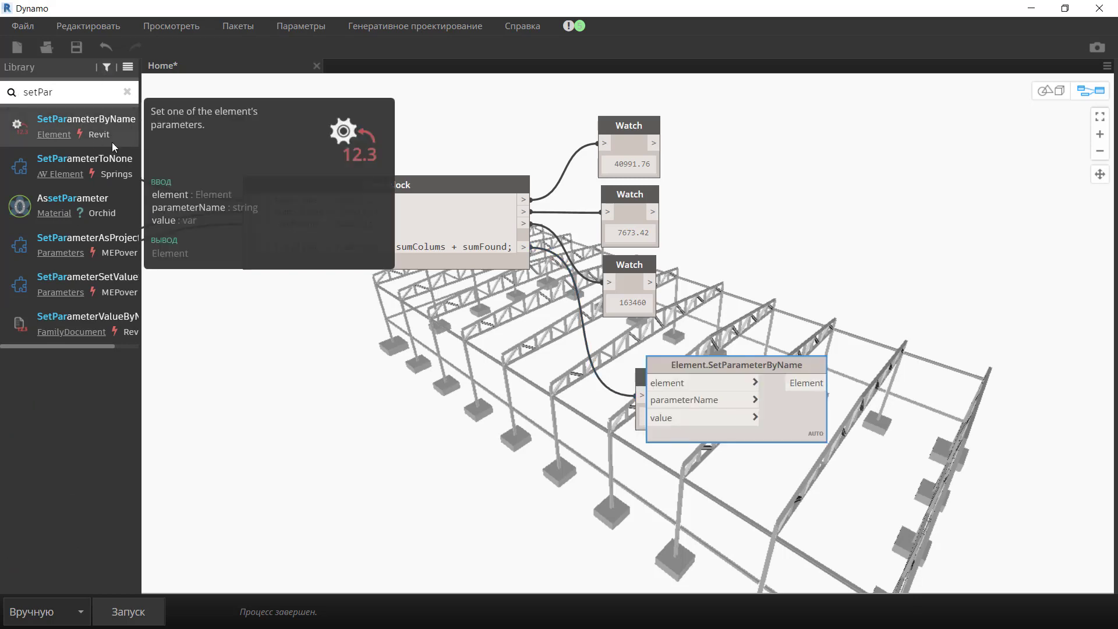
{"action": "left_click_drag", "start_coordinate": [730, 365], "coordinate": [821, 274]}
{"action": "left_click", "coordinate": [696, 395]}
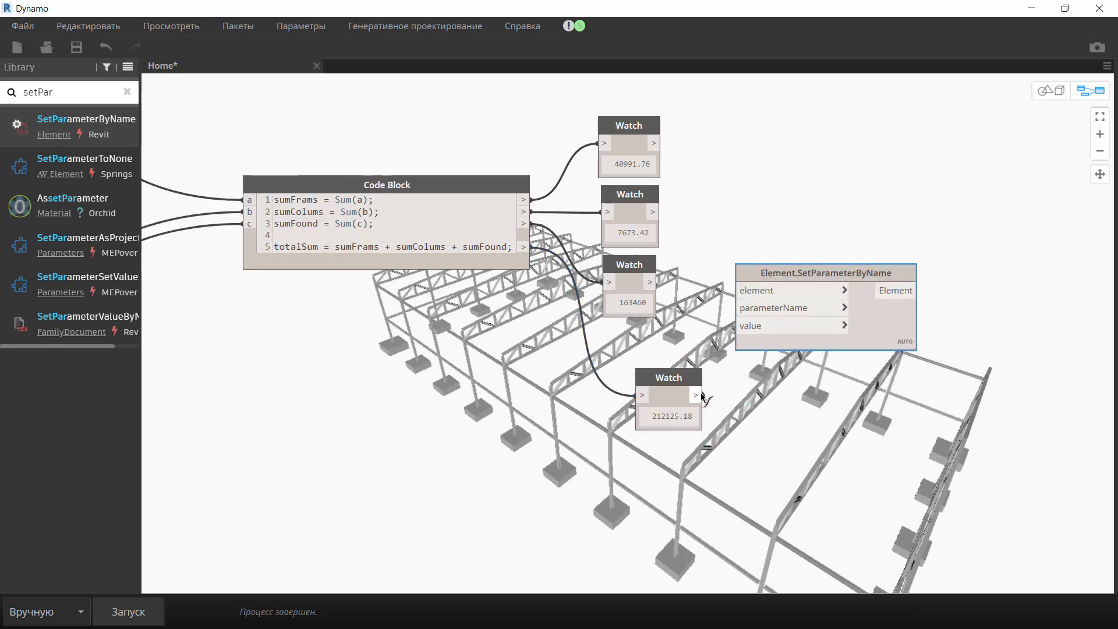
{"action": "left_click", "coordinate": [734, 325]}
{"action": "left_click_drag", "start_coordinate": [814, 274], "coordinate": [875, 271]}
{"action": "left_click", "coordinate": [716, 318]}
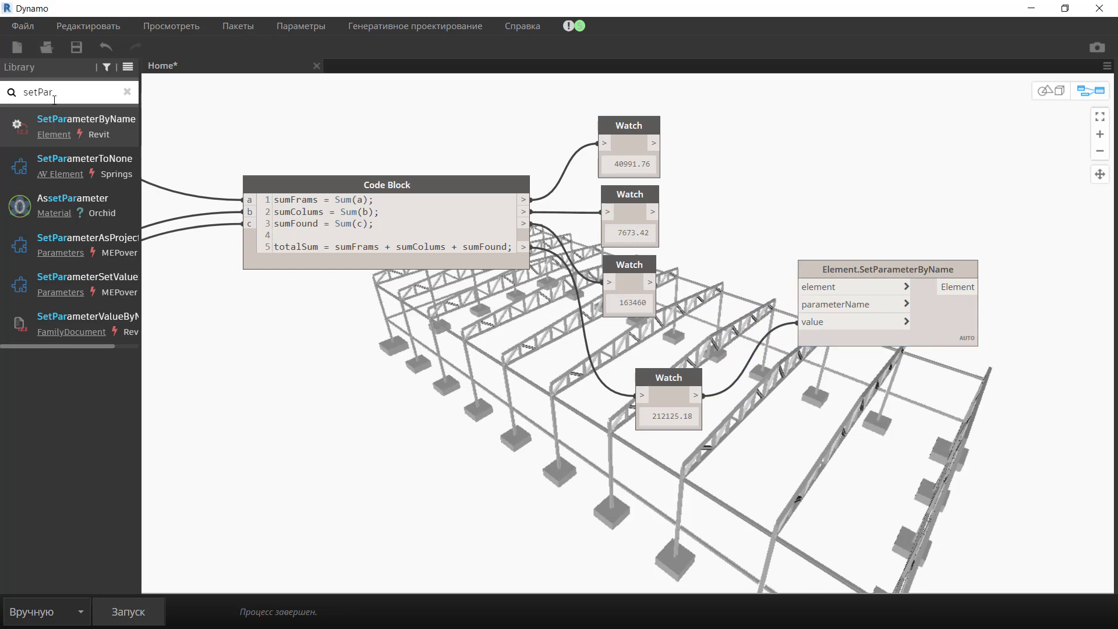
Create a code block holding the string "BH.TotalWeightOfBuilding(Kg)".
{"action": "scroll", "coordinate": [379, 140], "scroll_direction": "down", "scroll_amount": 2}
{"action": "scroll", "coordinate": [632, 271], "scroll_direction": "up", "scroll_amount": 3}
{"action": "double_click", "coordinate": [631, 271]}
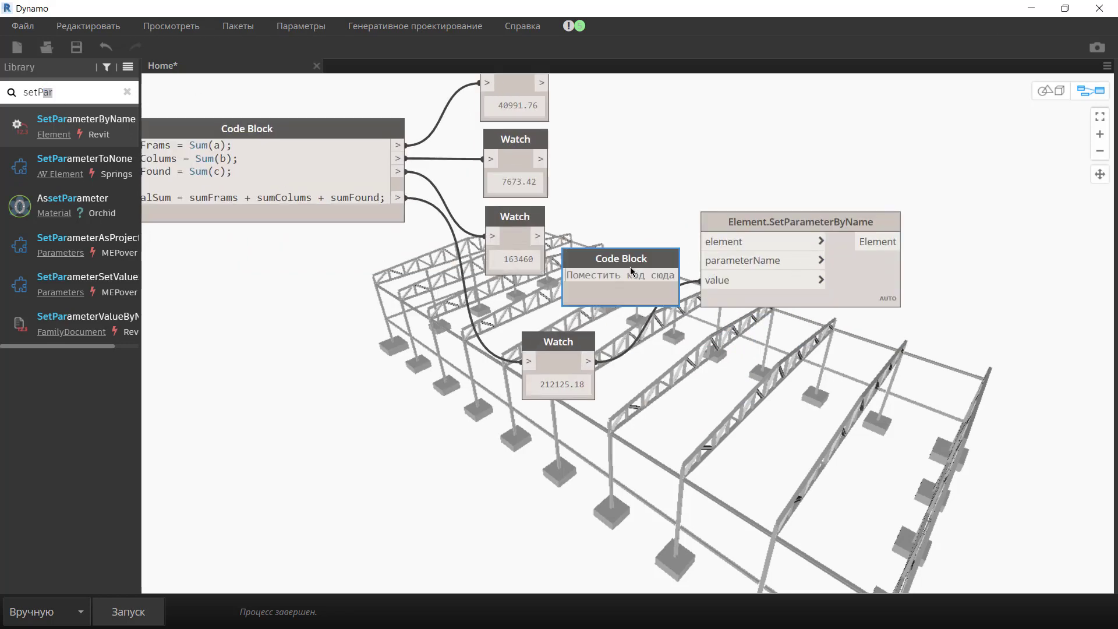
{"action": "double_click", "coordinate": [784, 16]}
{"action": "scroll", "coordinate": [578, 273], "scroll_direction": "up", "scroll_amount": 1}
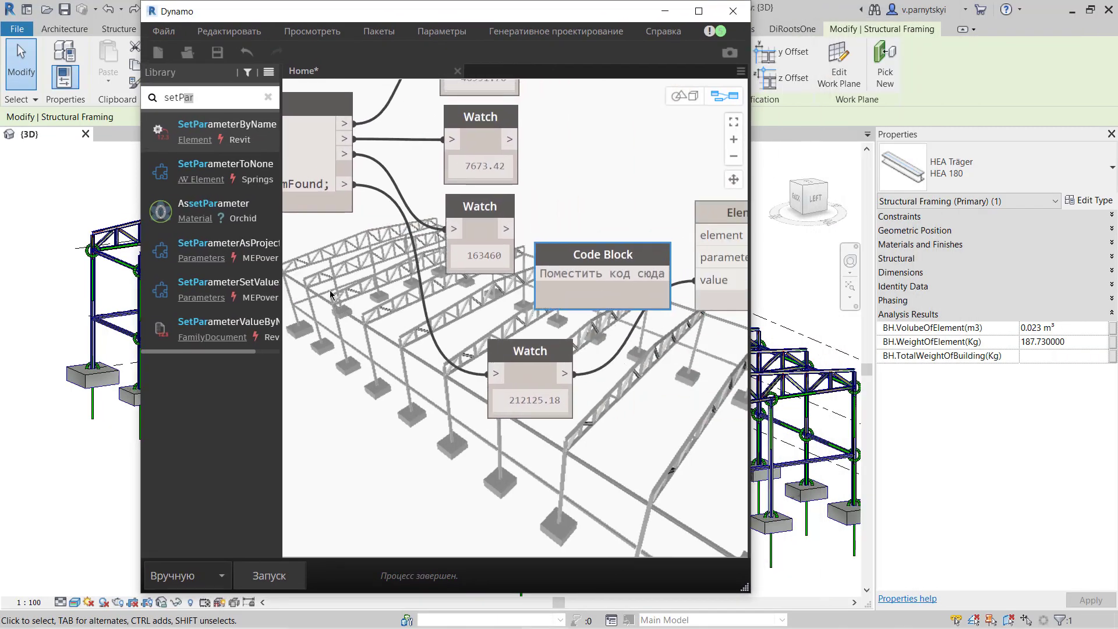
{"action": "type", "text": "\"BH."}
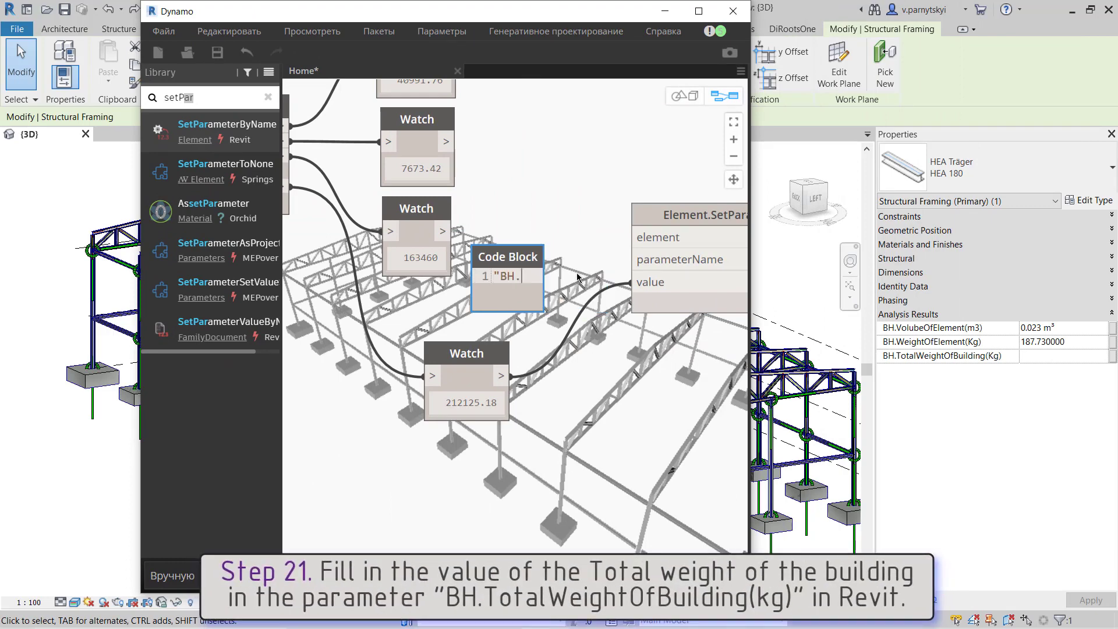
{"action": "type", "text": "Total"}
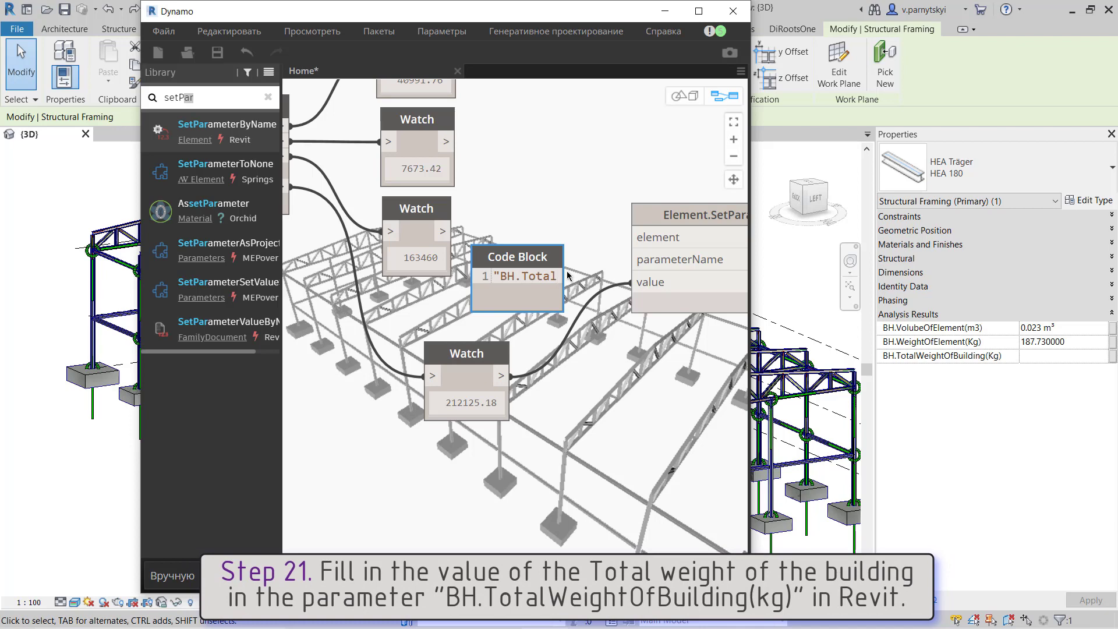
{"action": "type", "text": "Weight"}
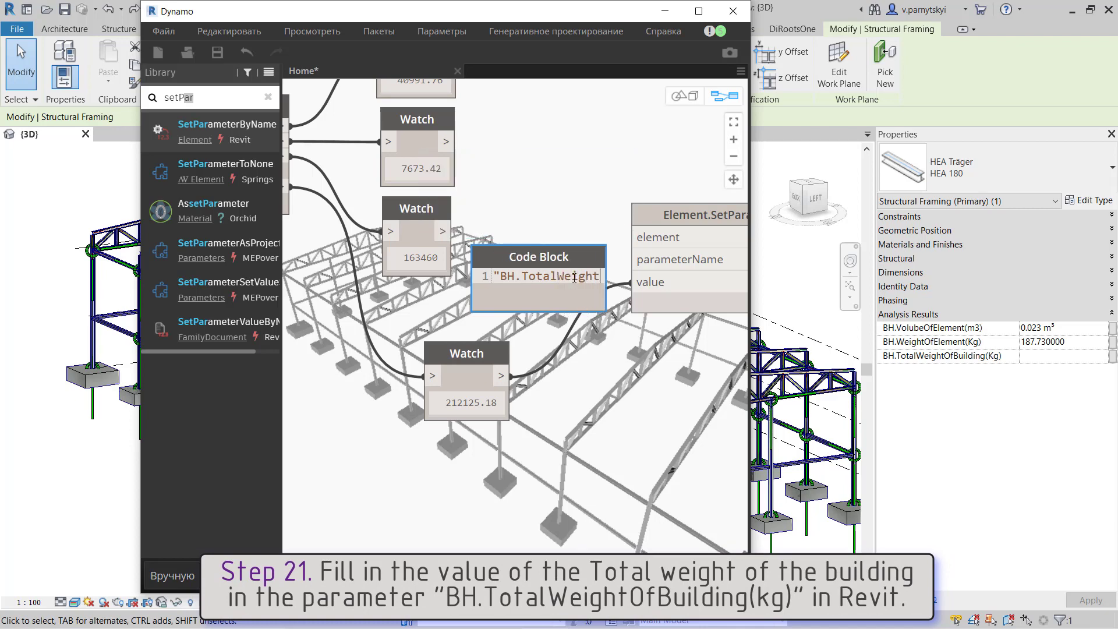
{"action": "type", "text": "OfBuildi"}
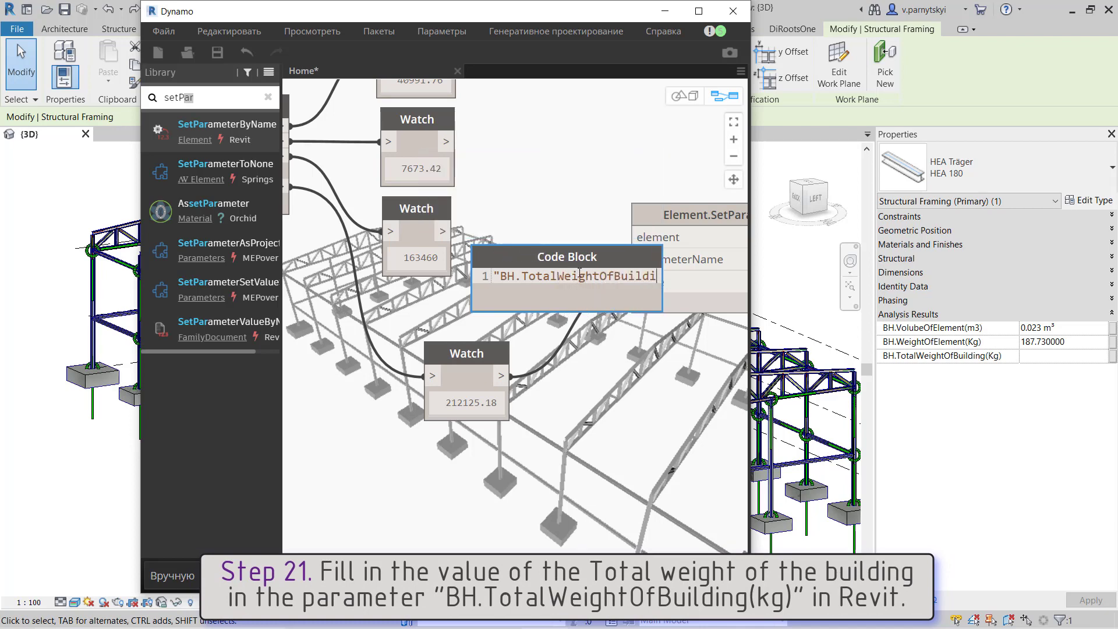
{"action": "type", "text": "ng(G"}
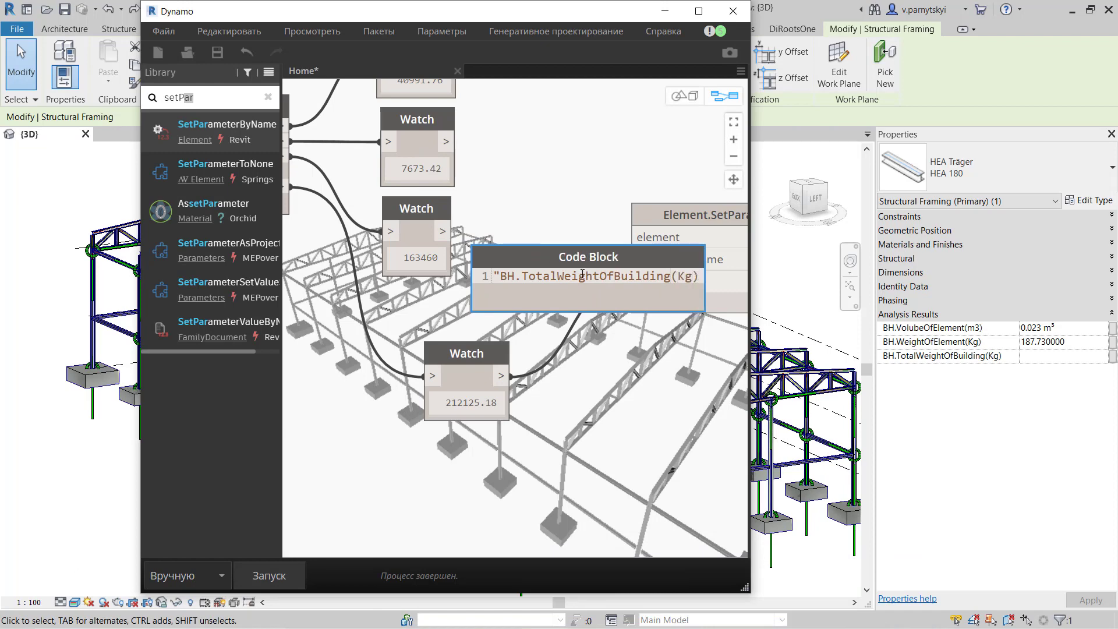
{"action": "type", "text": "\";"}
{"action": "left_click", "coordinate": [529, 224]}
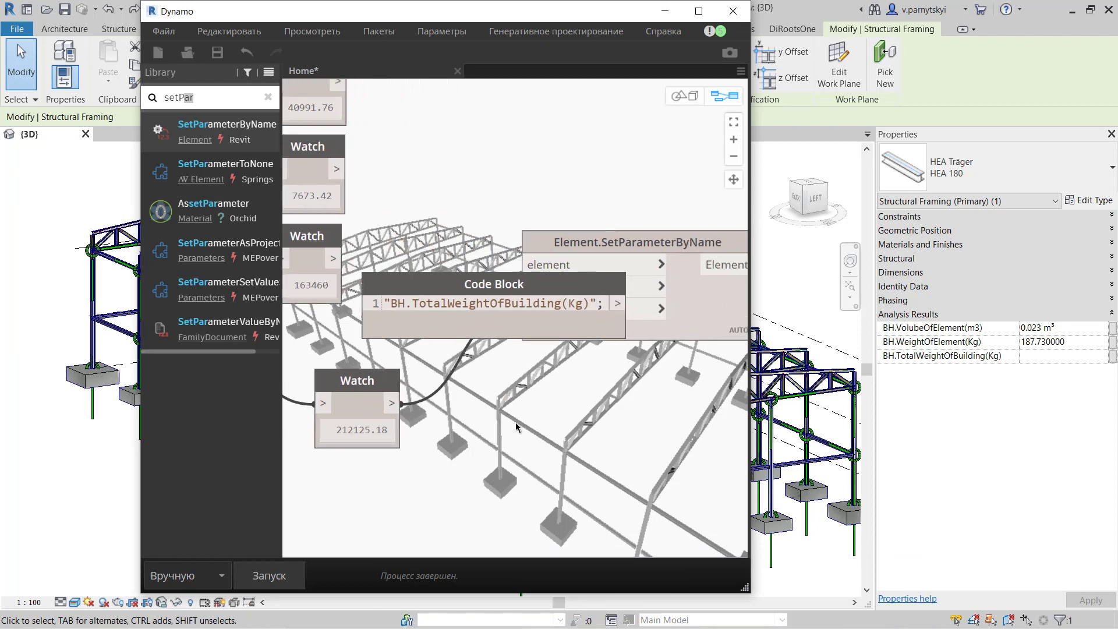
Wire the 212125.18 total-weight Watch into SetParameterByName's value input.
{"action": "middle_click_drag", "start_coordinate": [627, 407], "coordinate": [519, 434]}
{"action": "left_click_drag", "start_coordinate": [448, 291], "coordinate": [412, 310]}
{"action": "scroll", "coordinate": [617, 175], "scroll_direction": "down", "scroll_amount": 5}
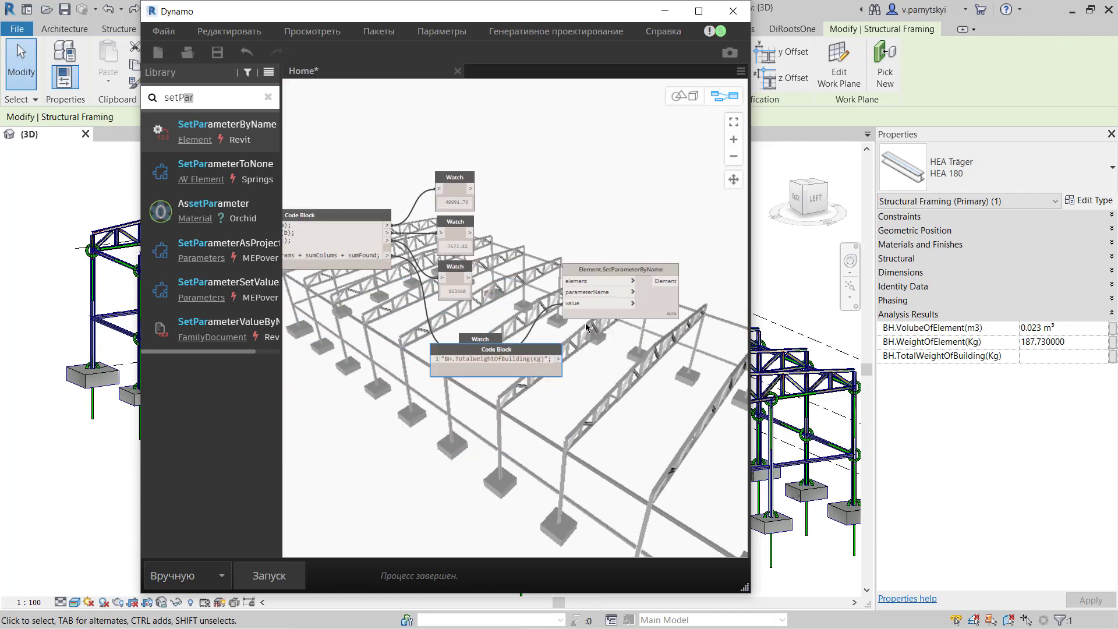
{"action": "left_click_drag", "start_coordinate": [466, 349], "coordinate": [504, 239]}
{"action": "left_click_drag", "start_coordinate": [686, 244], "coordinate": [730, 266]}
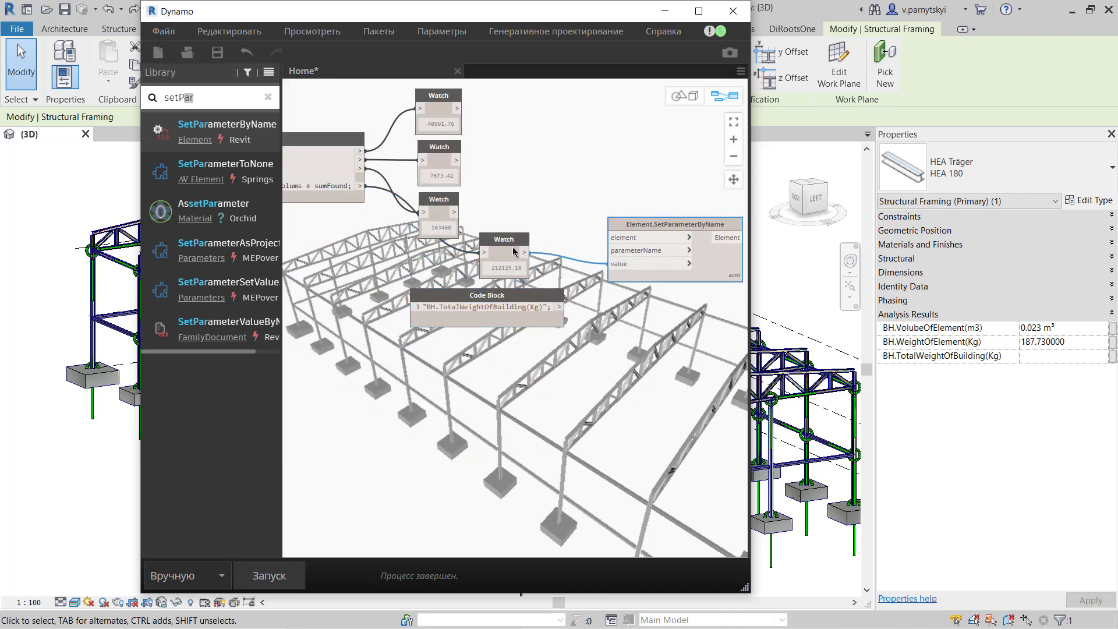
{"action": "mouse_move", "coordinate": [512, 247]}
{"action": "left_mouse_down"}
{"action": "mouse_move", "coordinate": [445, 269]}
{"action": "mouse_move", "coordinate": [460, 267]}
{"action": "mouse_move", "coordinate": [511, 359]}
{"action": "left_mouse_up"}
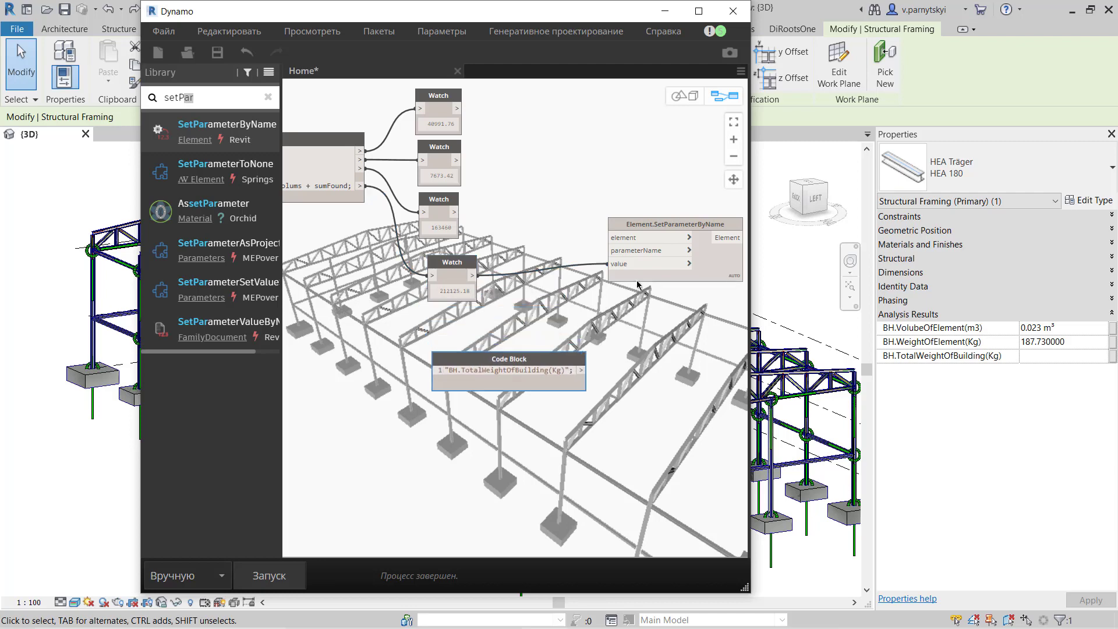
Connect the parameter-name string to the parameterName input and tidy node positions.
{"action": "left_click_drag", "start_coordinate": [701, 269], "coordinate": [610, 312]}
{"action": "scroll", "coordinate": [610, 312], "scroll_direction": "up", "scroll_amount": 2}
{"action": "left_click_drag", "start_coordinate": [505, 368], "coordinate": [504, 350]}
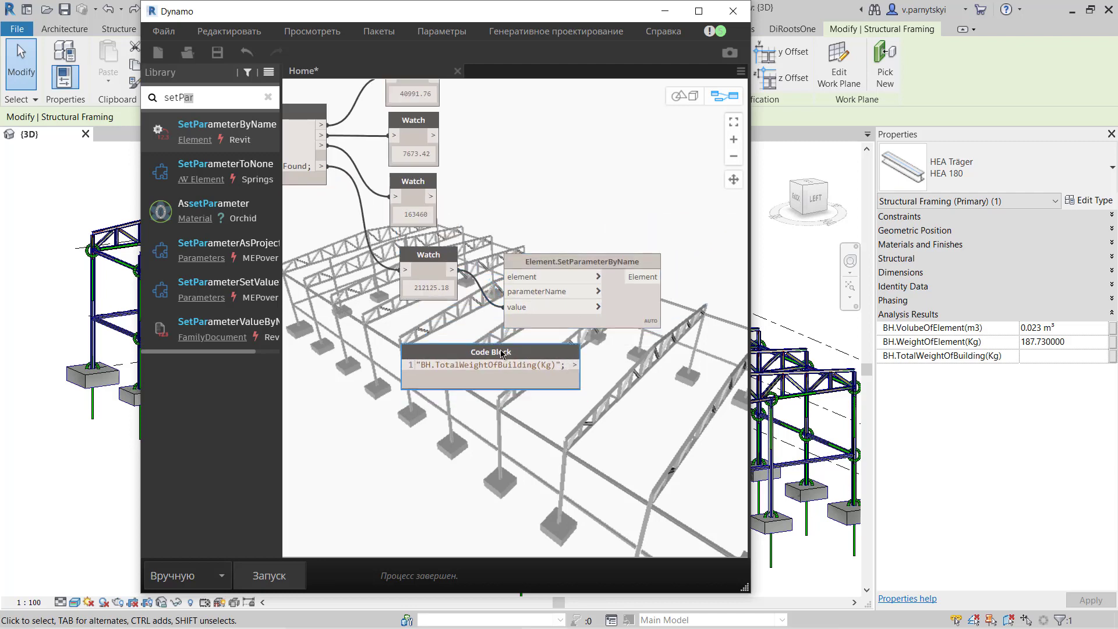
{"action": "left_click_drag", "start_coordinate": [432, 262], "coordinate": [435, 296]}
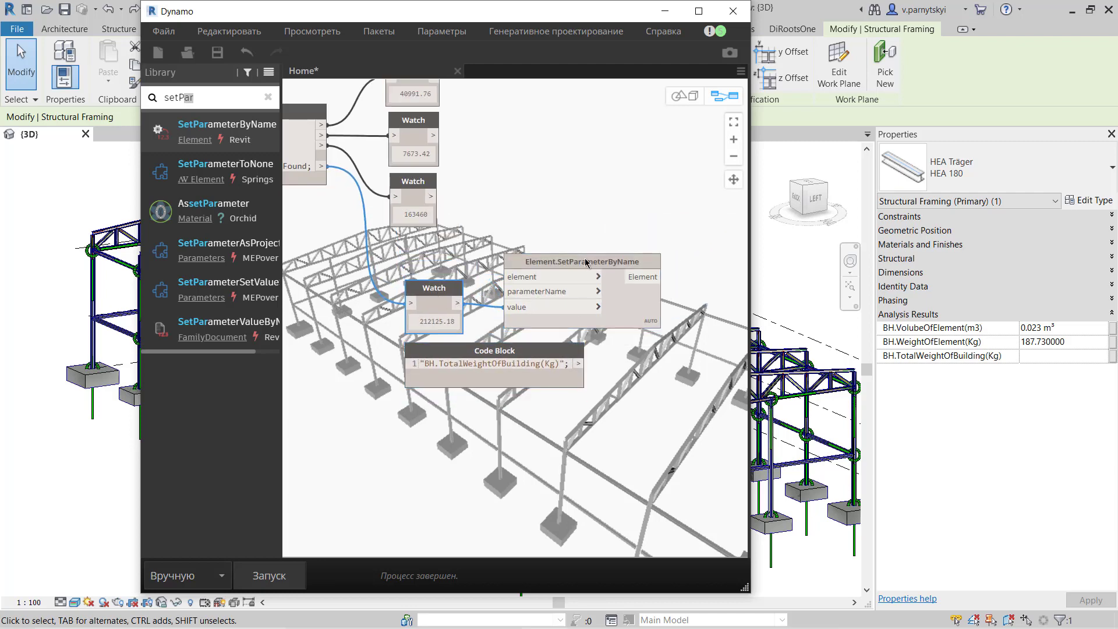
{"action": "left_click_drag", "start_coordinate": [586, 263], "coordinate": [588, 258]}
{"action": "mouse_move", "coordinate": [546, 359]}
{"action": "left_mouse_down"}
{"action": "mouse_move", "coordinate": [421, 368]}
{"action": "mouse_move", "coordinate": [507, 287]}
{"action": "left_mouse_up"}
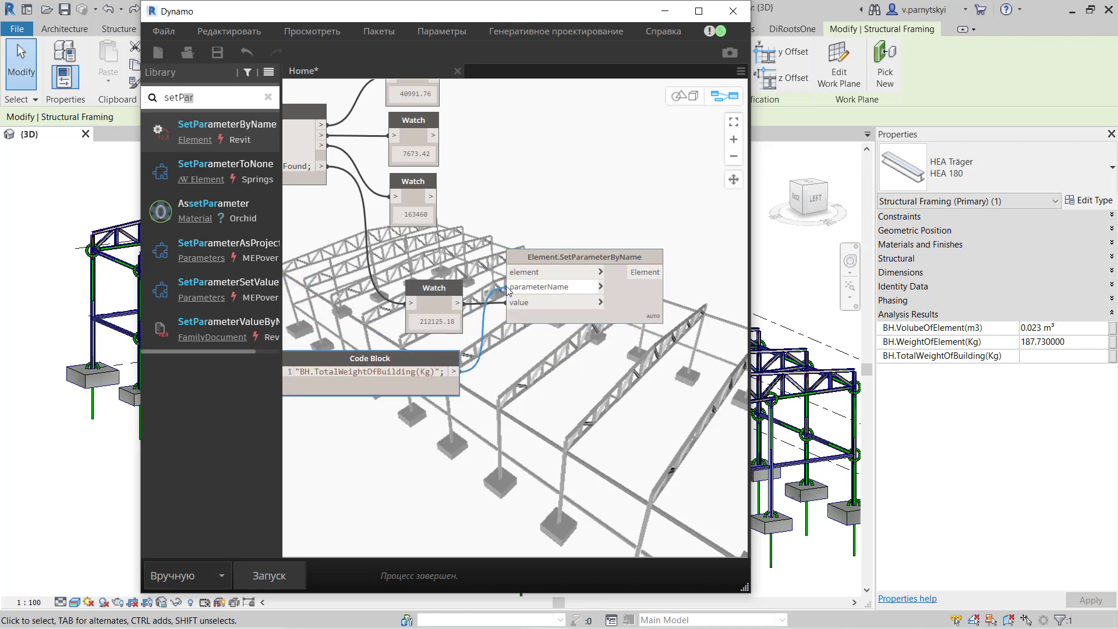
{"action": "scroll", "coordinate": [436, 279], "scroll_direction": "down", "scroll_amount": 2}
Connect the Structural Framing All Elements of Category output to SetParameterByName's element input.
{"action": "scroll", "coordinate": [453, 277], "scroll_direction": "down", "scroll_amount": 2}
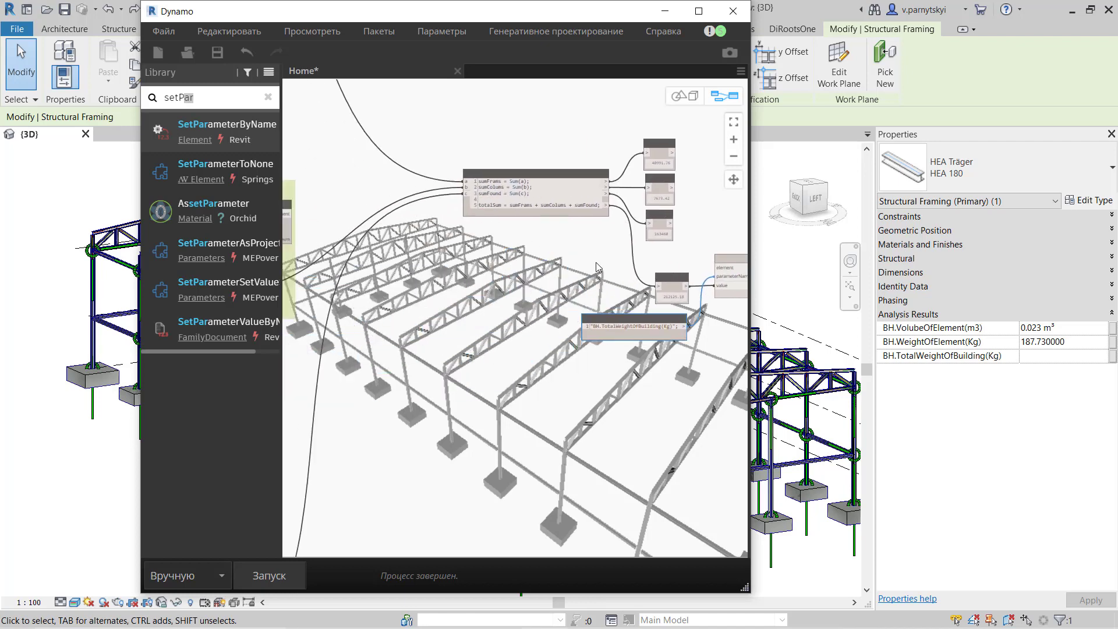
{"action": "scroll", "coordinate": [463, 336], "scroll_direction": "down", "scroll_amount": 2}
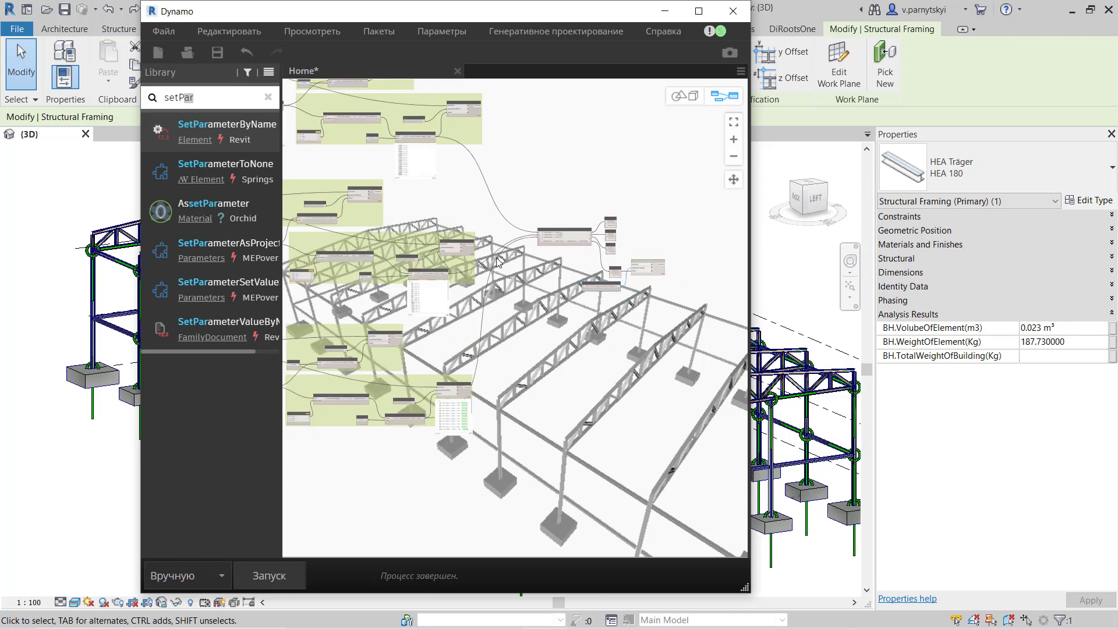
{"action": "scroll", "coordinate": [385, 216], "scroll_direction": "up", "scroll_amount": 2}
{"action": "scroll", "coordinate": [373, 206], "scroll_direction": "up", "scroll_amount": 2}
{"action": "scroll", "coordinate": [355, 195], "scroll_direction": "up", "scroll_amount": 3}
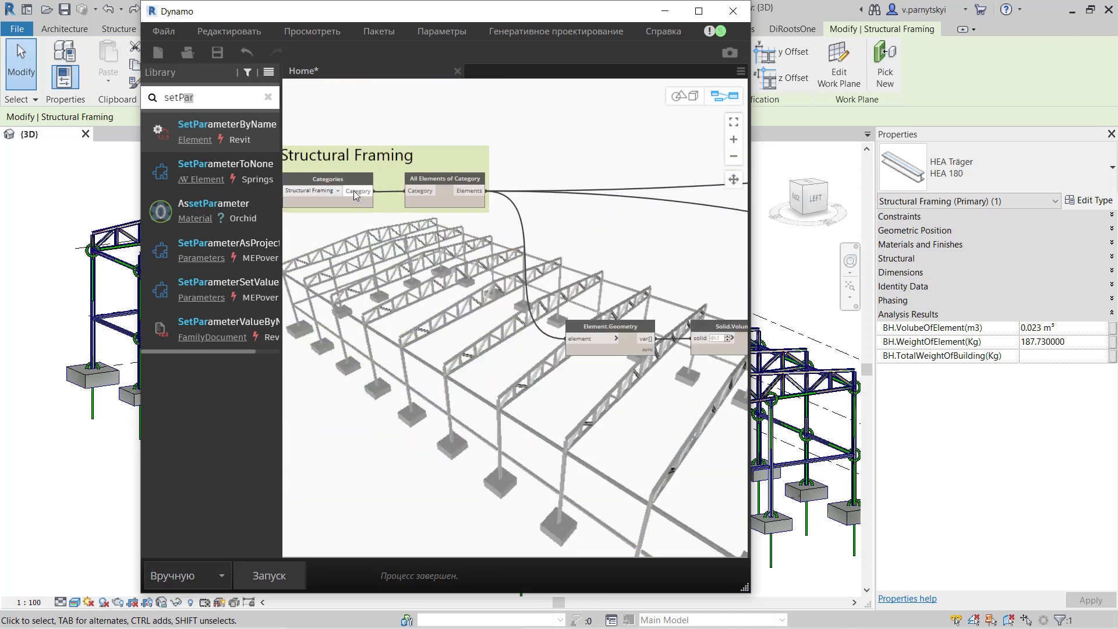
{"action": "scroll", "coordinate": [528, 272], "scroll_direction": "down", "scroll_amount": 2}
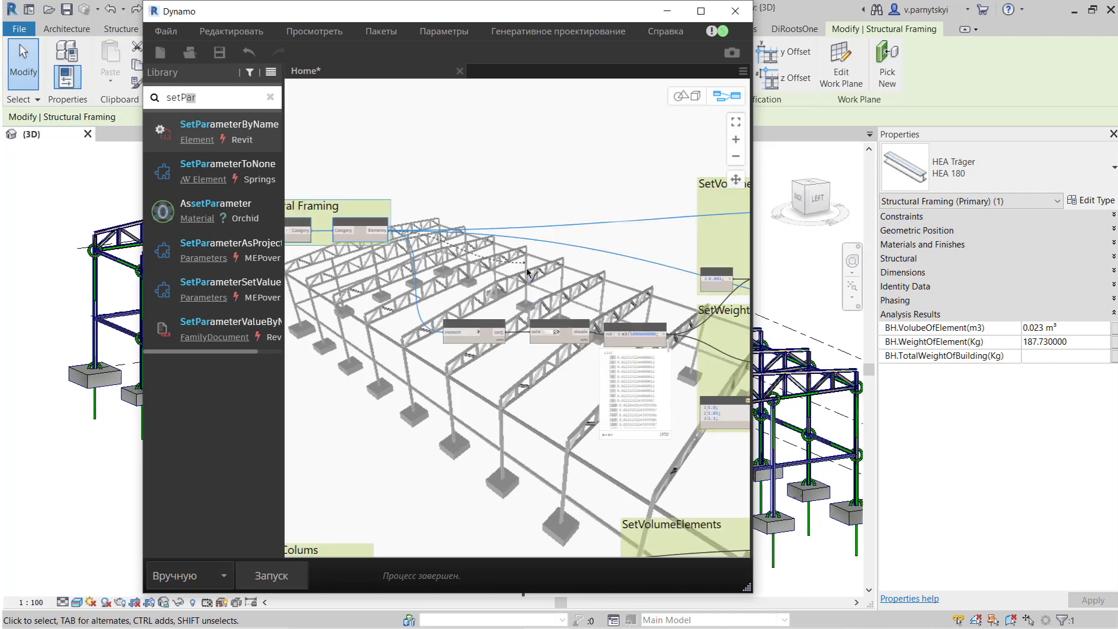
{"action": "scroll", "coordinate": [559, 288], "scroll_direction": "down", "scroll_amount": 2}
{"action": "scroll", "coordinate": [600, 306], "scroll_direction": "up", "scroll_amount": 3}
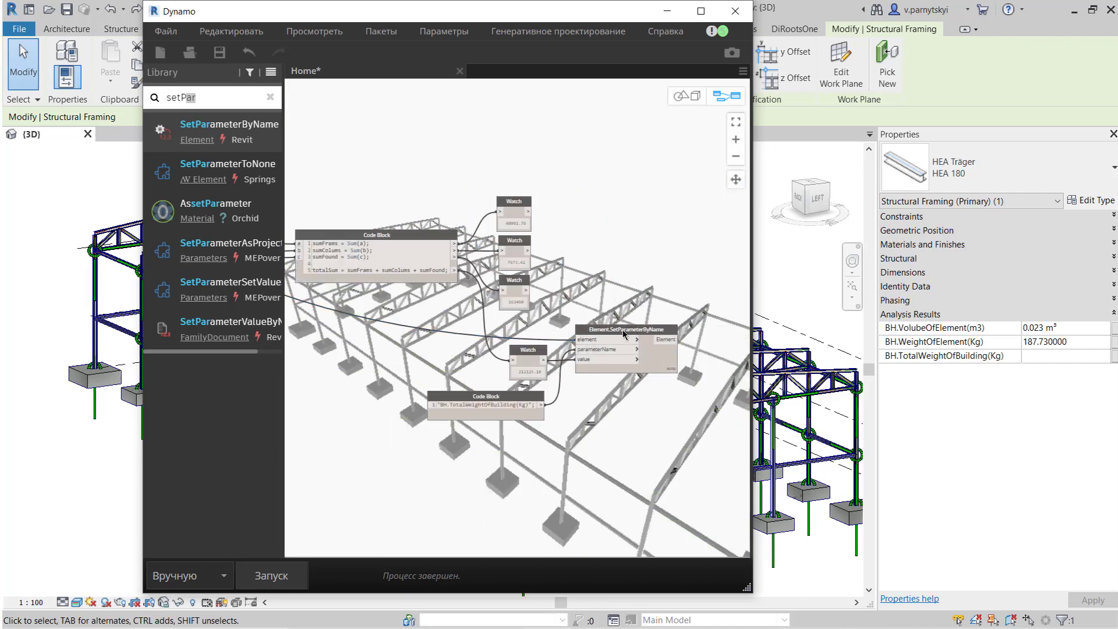
{"action": "left_click_drag", "start_coordinate": [624, 333], "coordinate": [640, 154]}
{"action": "middle_click_drag", "start_coordinate": [636, 179], "coordinate": [577, 220]}
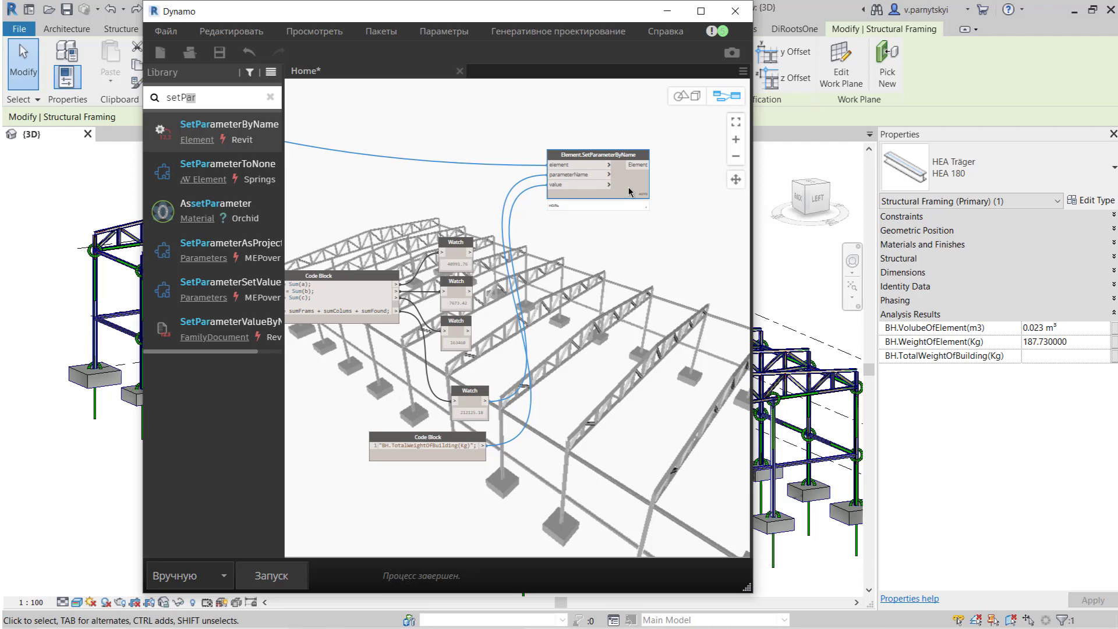
Duplicate the SetParameterByName node twice, stacking the copies below the original.
{"action": "key", "text": "ctrl+c"}
{"action": "key", "text": "ctrl+v"}
{"action": "left_click_drag", "start_coordinate": [613, 349], "coordinate": [627, 215]}
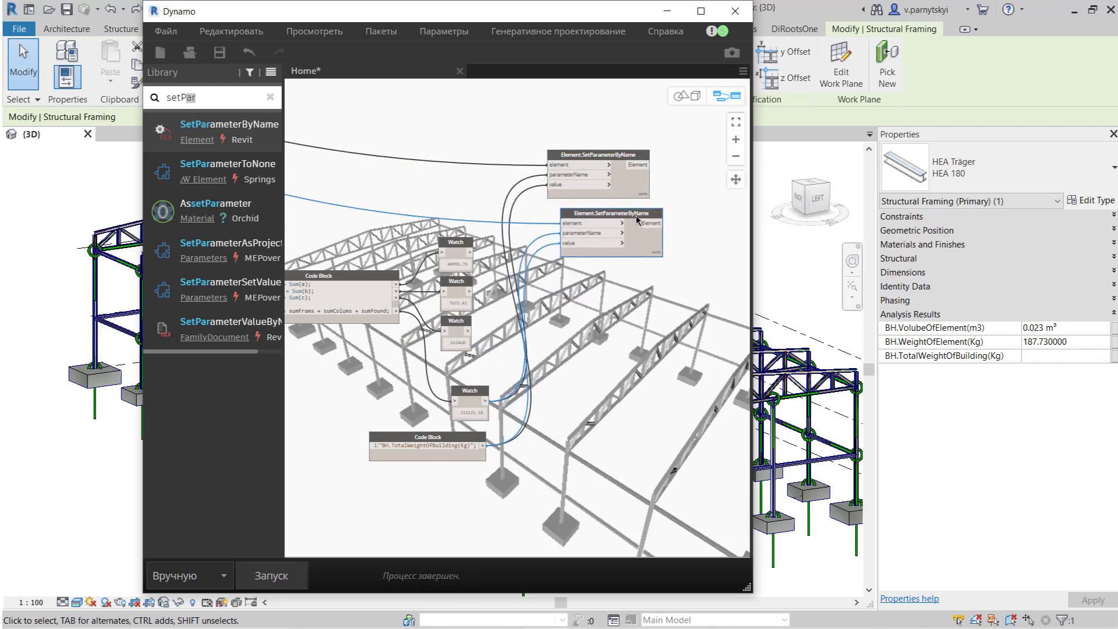
{"action": "key", "text": "ctrl+v"}
{"action": "left_click_drag", "start_coordinate": [617, 348], "coordinate": [631, 275]}
Feed the column and foundation element lists into the copies and run the graph.
{"action": "scroll", "coordinate": [631, 275], "scroll_direction": "down", "scroll_amount": 5}
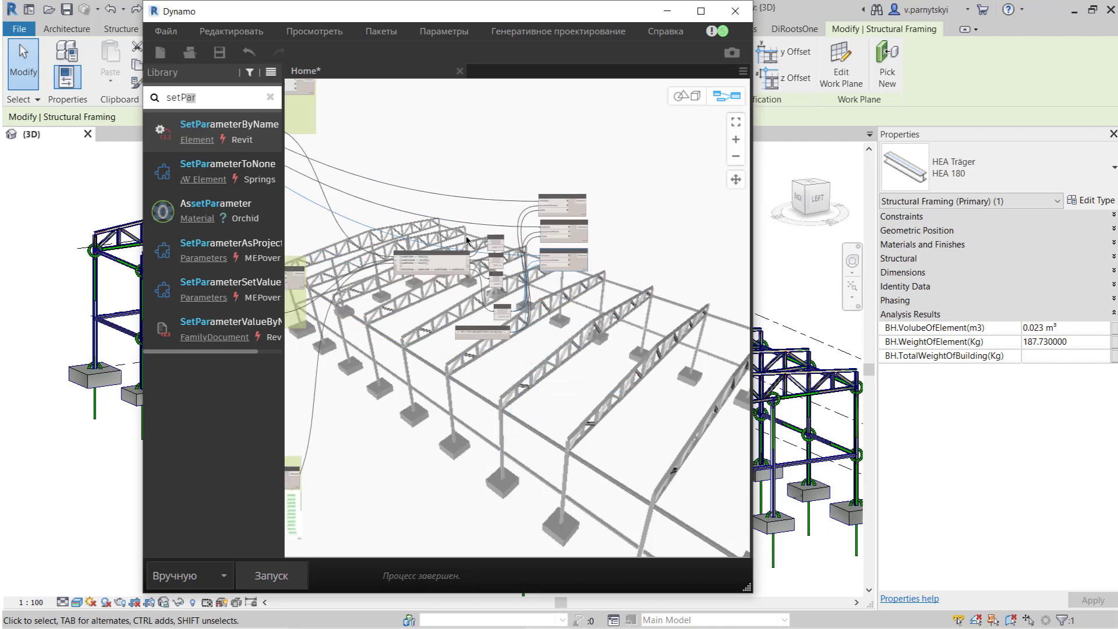
{"action": "mouse_move", "coordinate": [582, 245]}
{"action": "middle_mouse_down"}
{"action": "mouse_move", "coordinate": [505, 205]}
{"action": "mouse_move", "coordinate": [319, 190]}
{"action": "middle_mouse_up"}
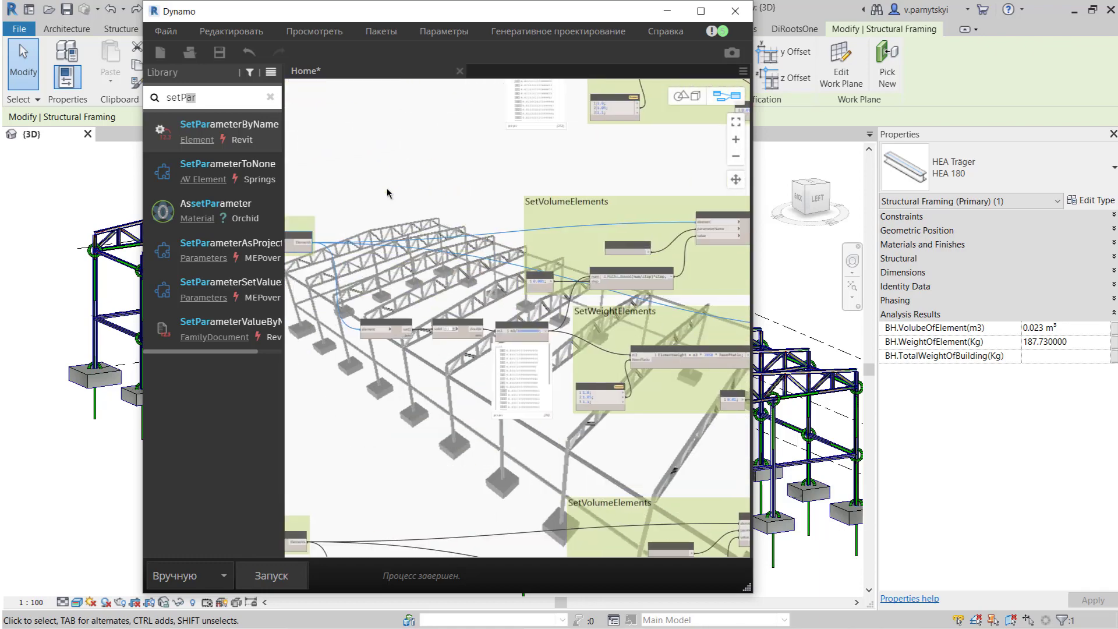
{"action": "scroll", "coordinate": [469, 217], "scroll_direction": "down", "scroll_amount": 3}
{"action": "middle_click_drag", "start_coordinate": [469, 217], "coordinate": [444, 212]}
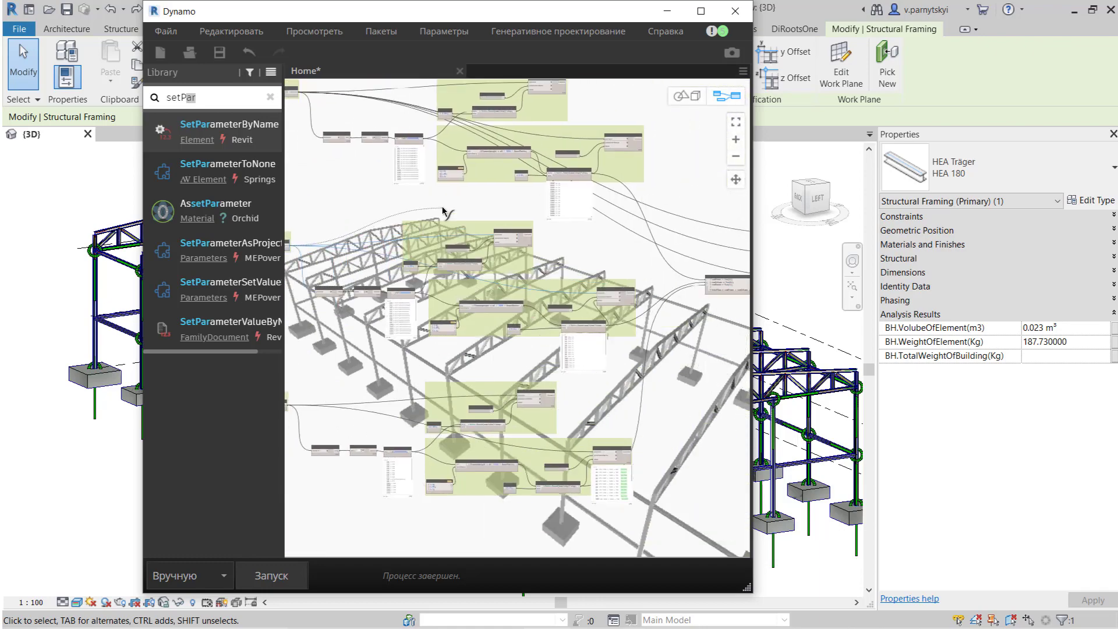
{"action": "scroll", "coordinate": [594, 265], "scroll_direction": "up", "scroll_amount": 3}
{"action": "scroll", "coordinate": [634, 256], "scroll_direction": "up", "scroll_amount": 2}
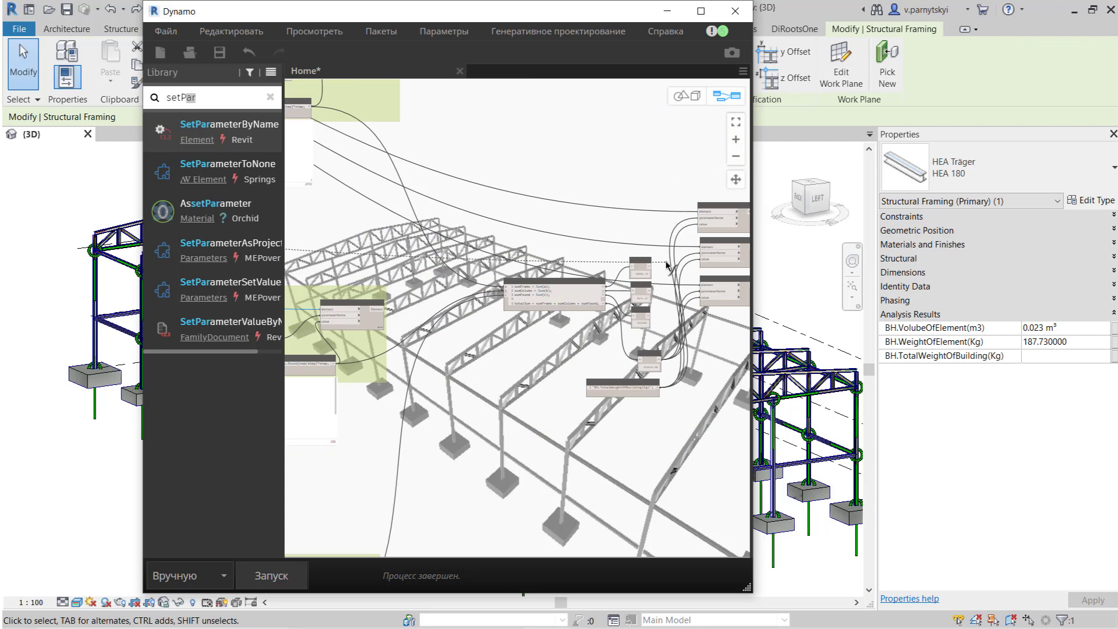
{"action": "scroll", "coordinate": [692, 249], "scroll_direction": "up", "scroll_amount": 2}
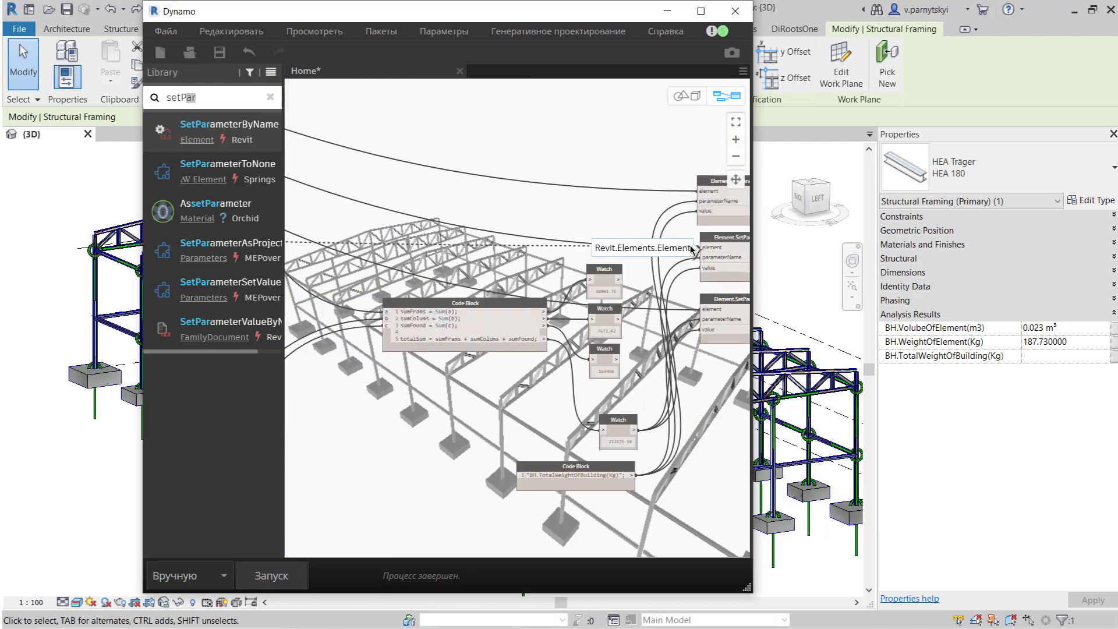
{"action": "scroll", "coordinate": [692, 250], "scroll_direction": "down", "scroll_amount": 2}
{"action": "scroll", "coordinate": [524, 273], "scroll_direction": "down", "scroll_amount": 2}
{"action": "scroll", "coordinate": [419, 295], "scroll_direction": "down", "scroll_amount": 2}
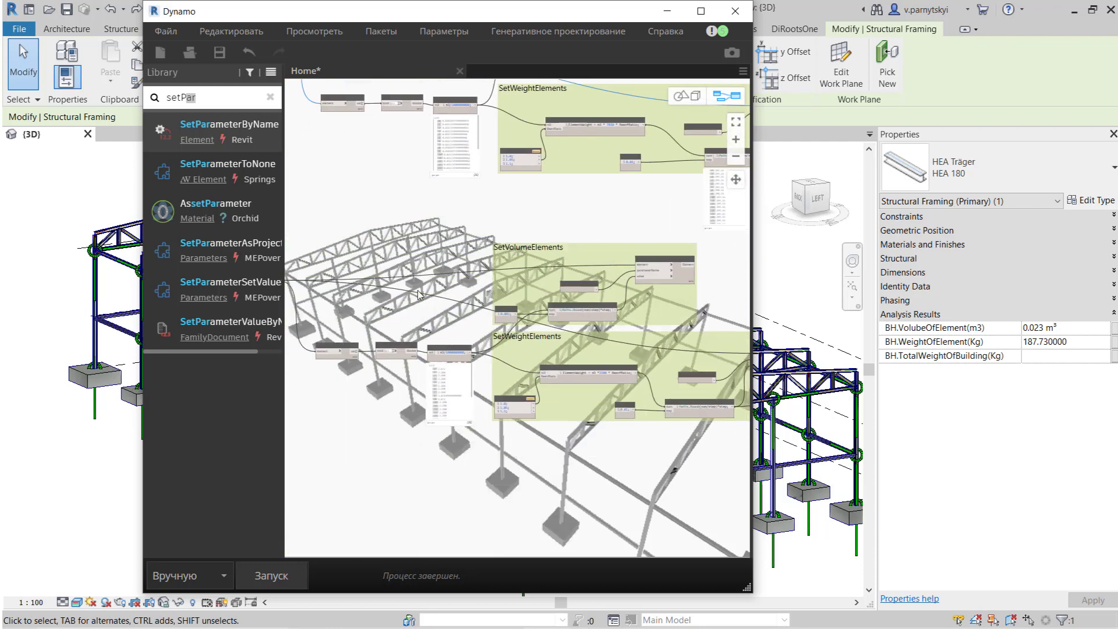
{"action": "middle_click_drag", "start_coordinate": [420, 295], "coordinate": [522, 268]}
{"action": "scroll", "coordinate": [515, 269], "scroll_direction": "down", "scroll_amount": 2}
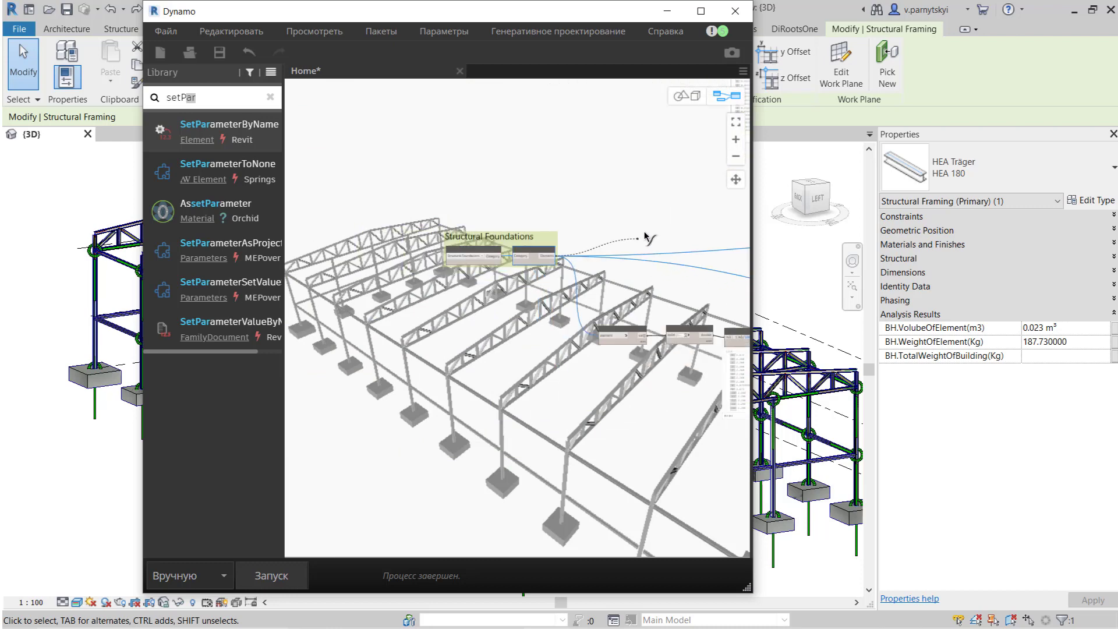
{"action": "scroll", "coordinate": [640, 227], "scroll_direction": "down", "scroll_amount": 2}
{"action": "scroll", "coordinate": [641, 233], "scroll_direction": "up", "scroll_amount": 2}
{"action": "scroll", "coordinate": [582, 273], "scroll_direction": "up", "scroll_amount": 2}
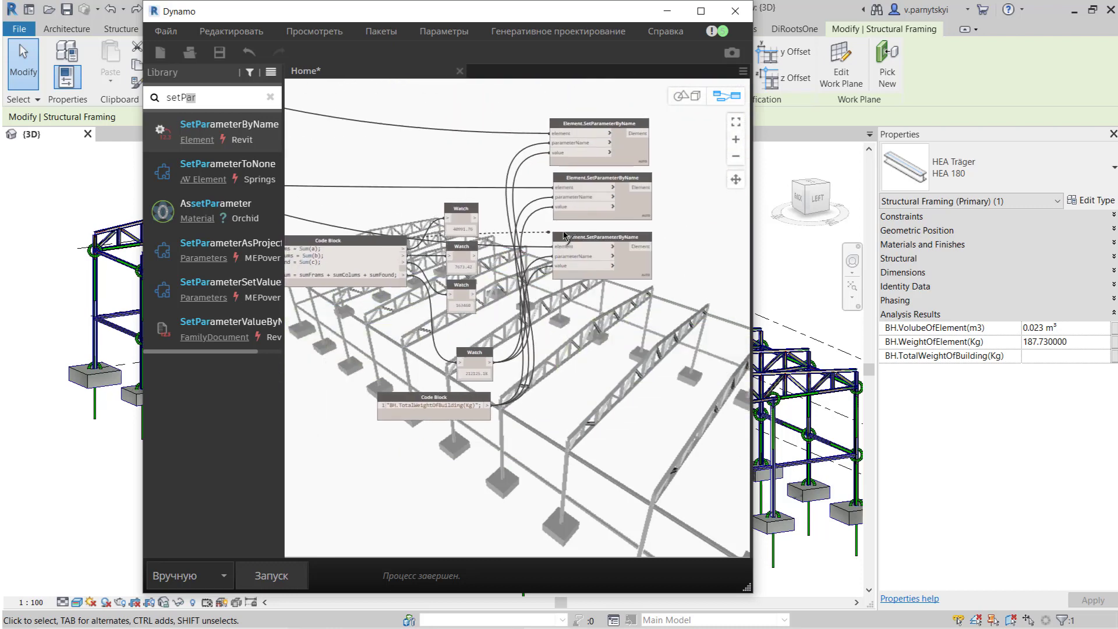
{"action": "scroll", "coordinate": [583, 282], "scroll_direction": "up", "scroll_amount": 1}
{"action": "scroll", "coordinate": [583, 283], "scroll_direction": "down", "scroll_amount": 1}
{"action": "scroll", "coordinate": [583, 282], "scroll_direction": "up", "scroll_amount": 2}
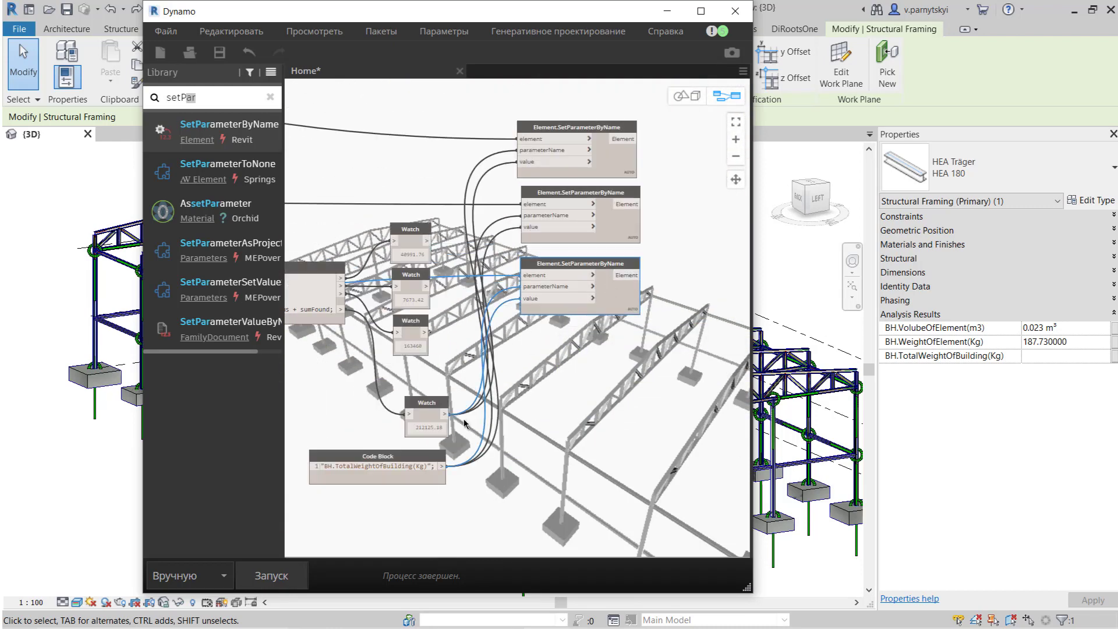
{"action": "left_click", "coordinate": [271, 577]}
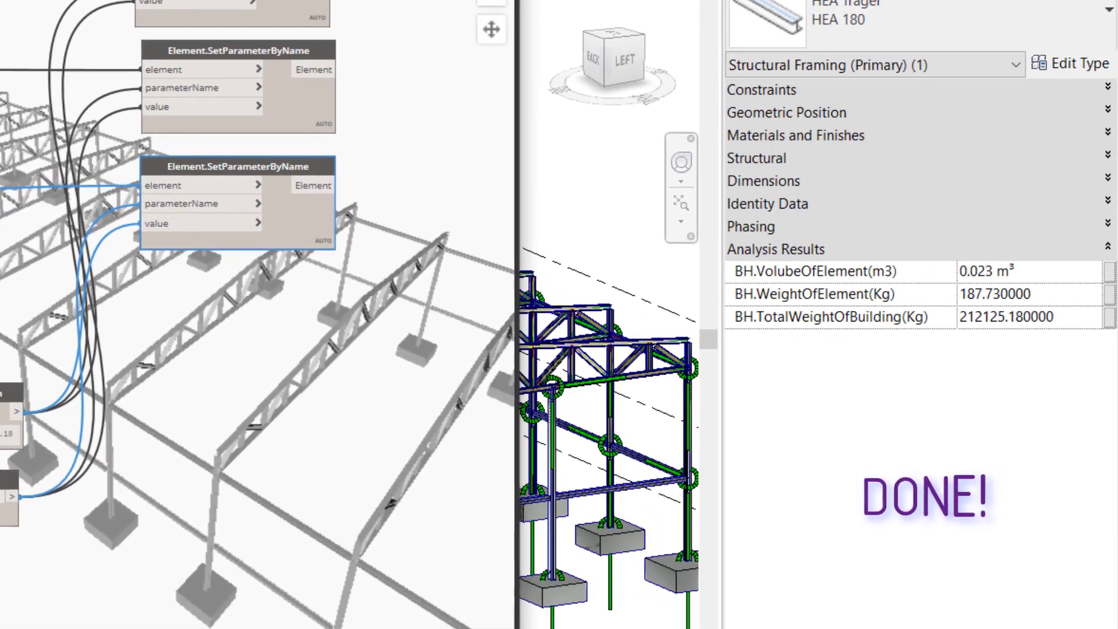
Select a foundation in the Revit 3D view to check its BH.TotalWeightOfBuilding(Kg) value.
{"action": "left_click", "coordinate": [982, 325]}
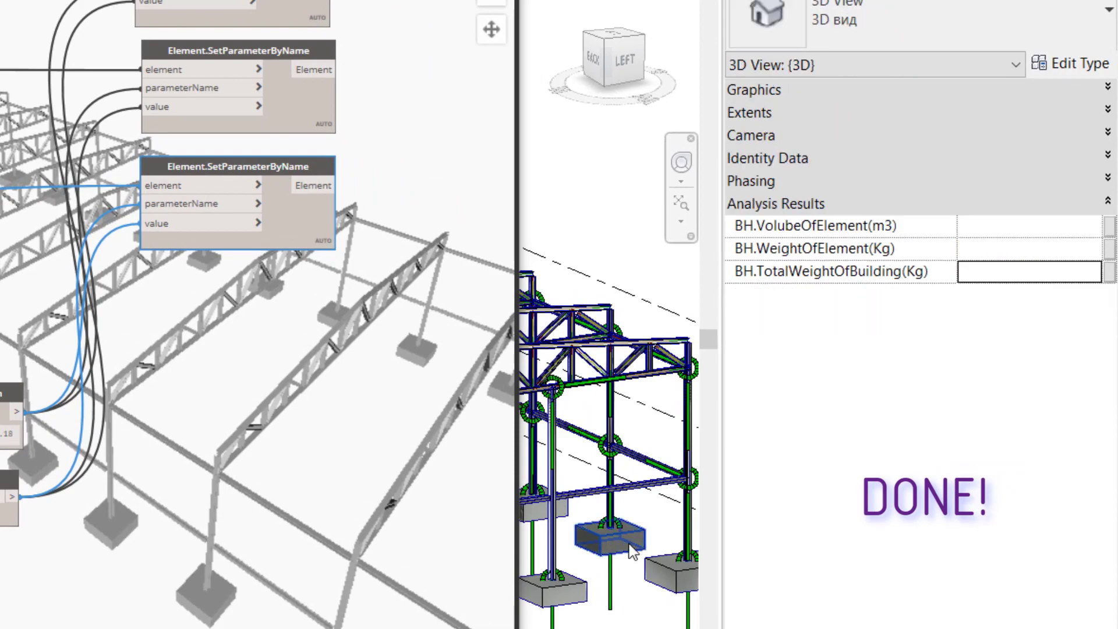